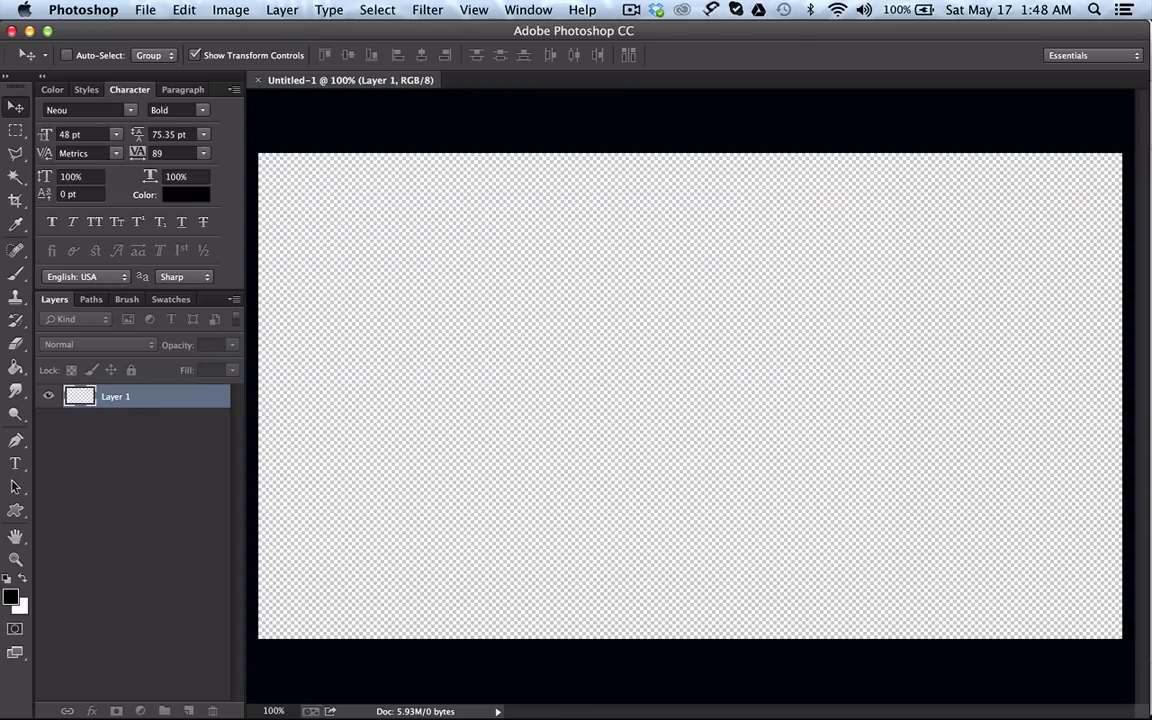
# Step: Place Saw RC.png from the Renders folder as an embedded image at its default size
pyautogui.click(146, 10)
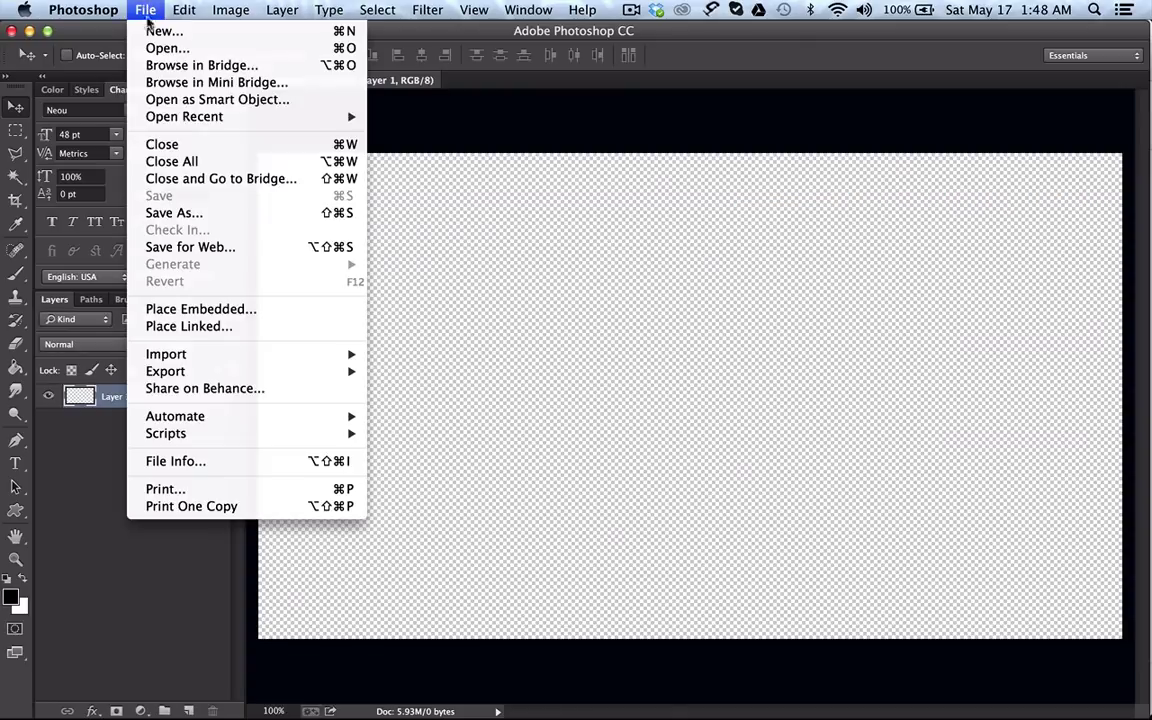
pyautogui.click(178, 309)
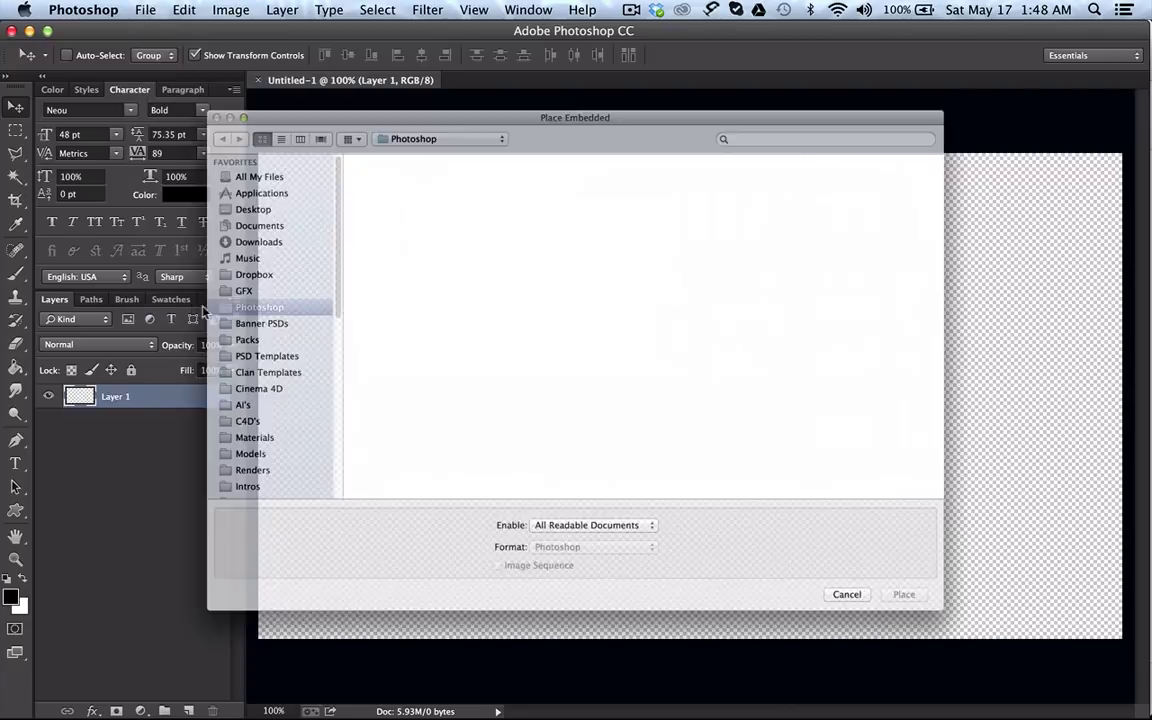
pyautogui.scroll(-3, 229, 289)
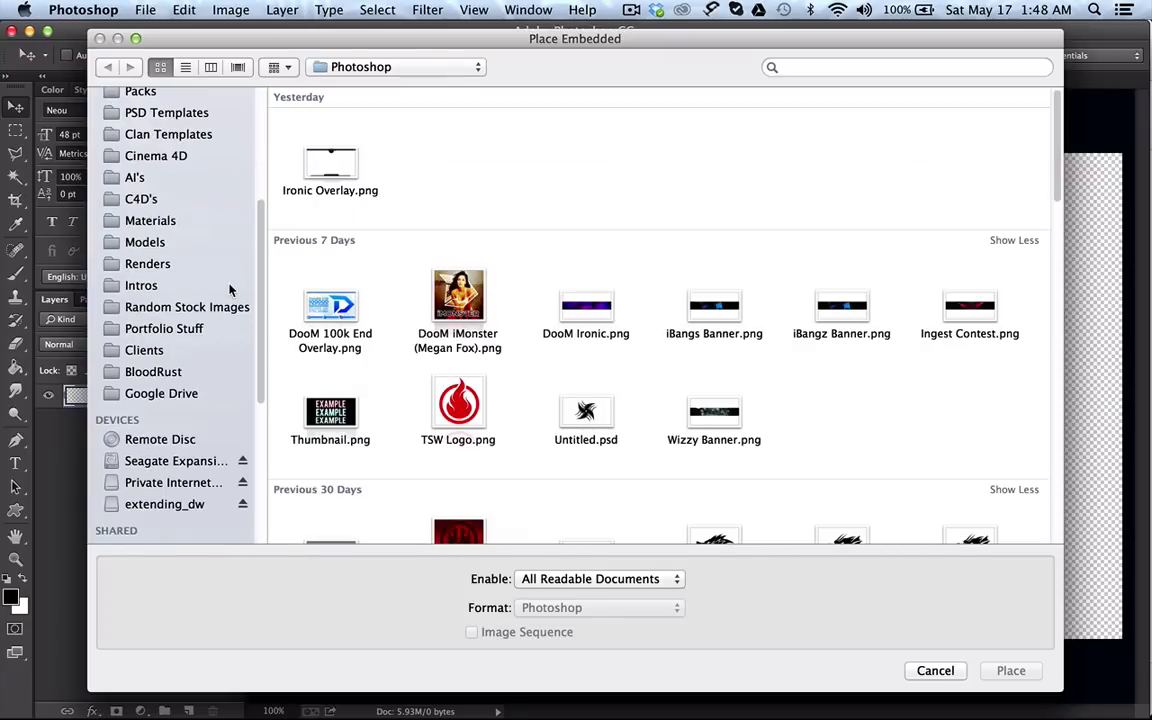
pyautogui.scroll(1, 185, 272)
pyautogui.click(178, 281)
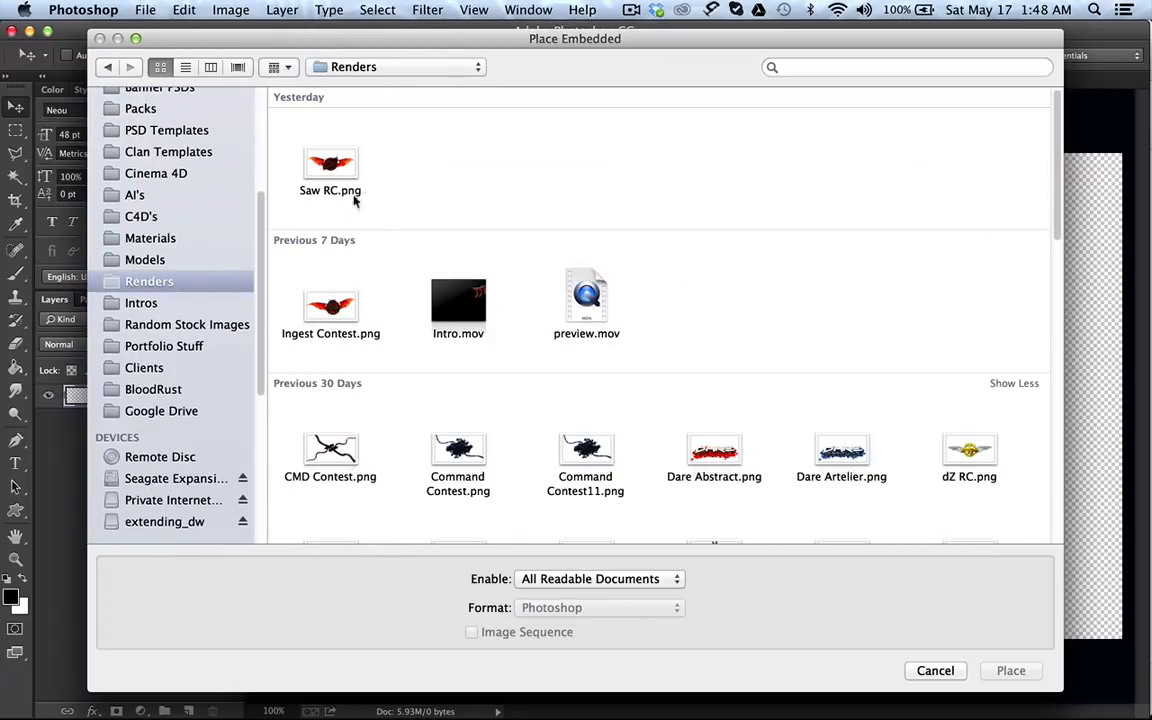
pyautogui.click(330, 170)
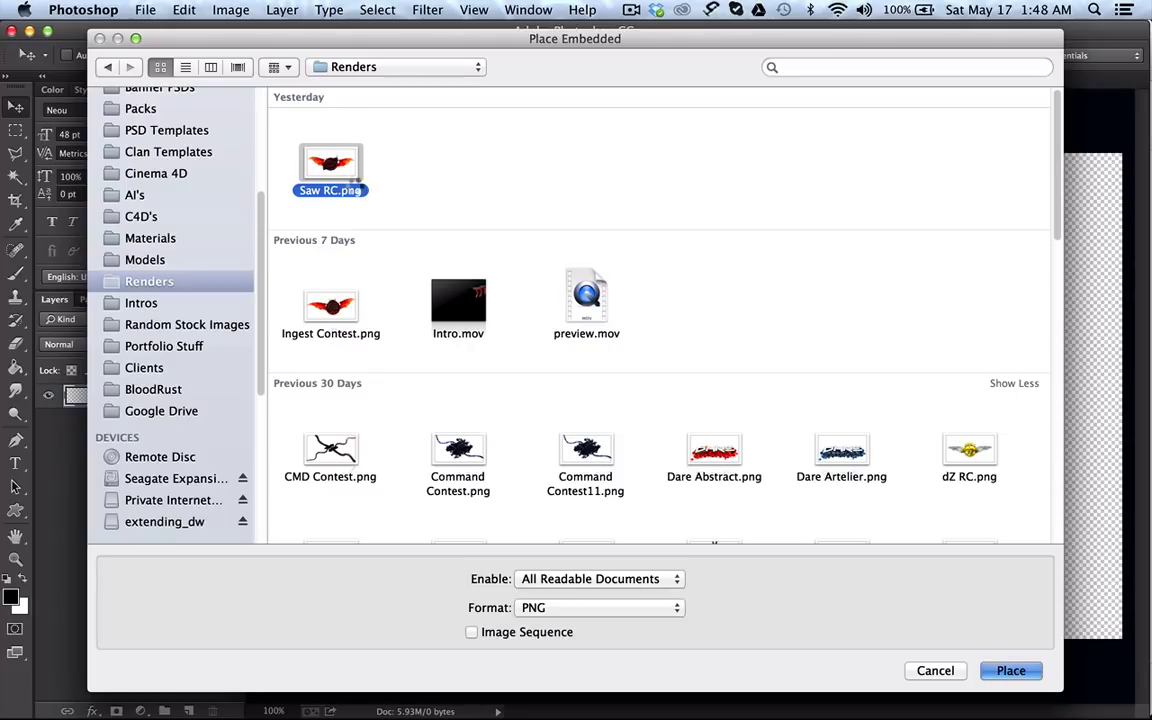
pyautogui.press('Return')
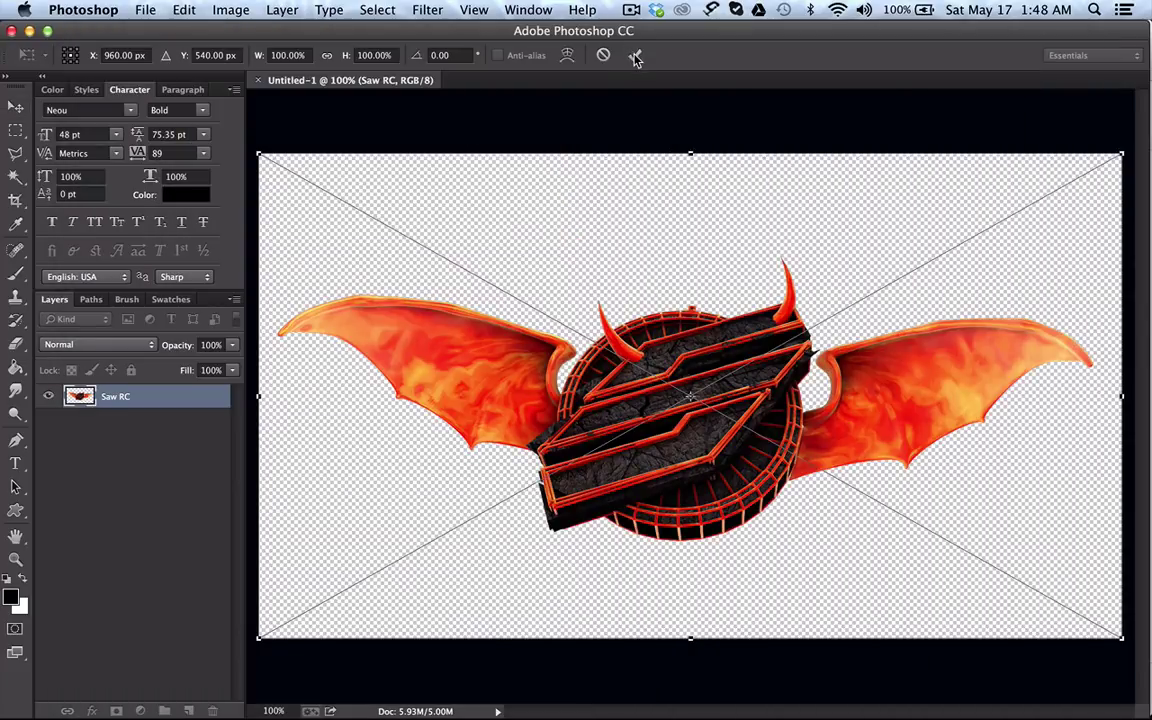
pyautogui.click(635, 57)
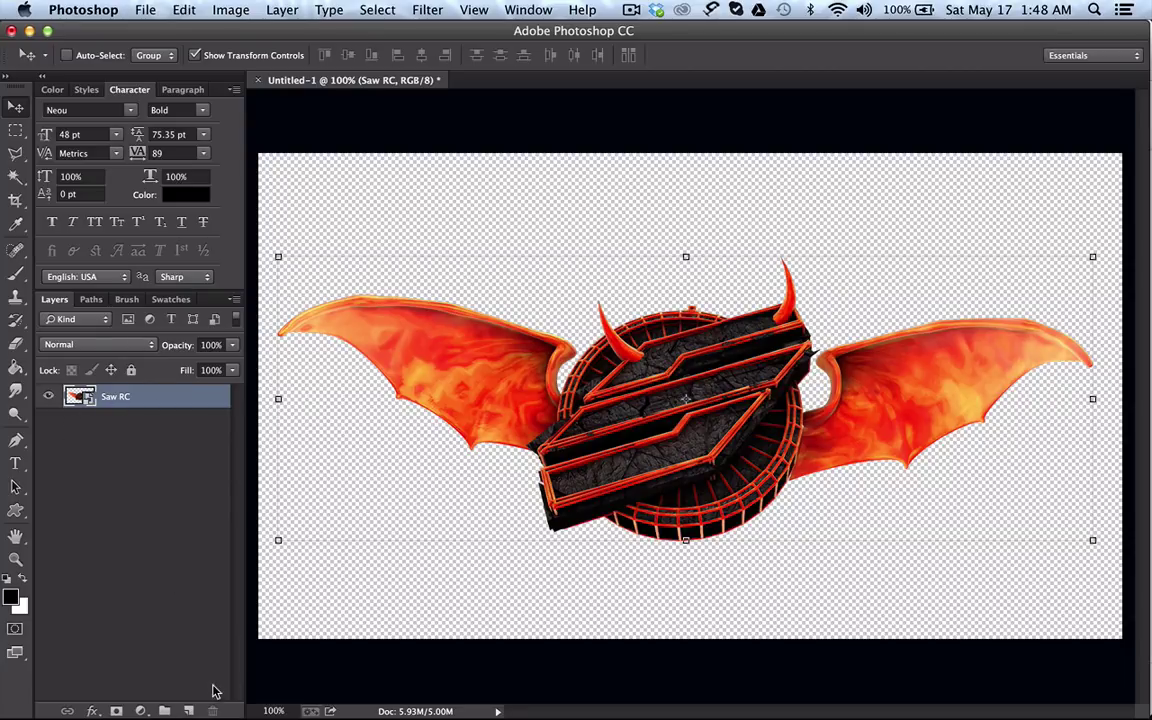
# Step: Fill a new layer beneath Saw RC with black and rasterize the Saw RC layer
pyautogui.click(188, 710)
pyautogui.moveTo(134, 403); pyautogui.dragTo(134, 442)
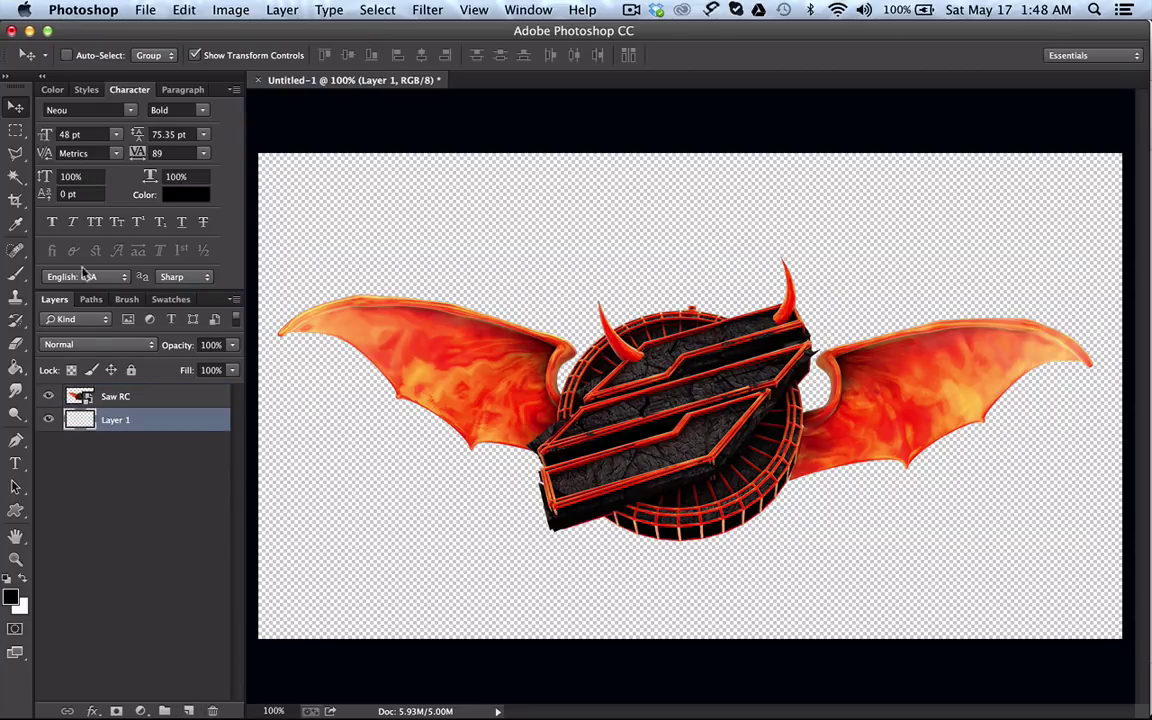
pyautogui.press('g')
pyautogui.click(347, 200)
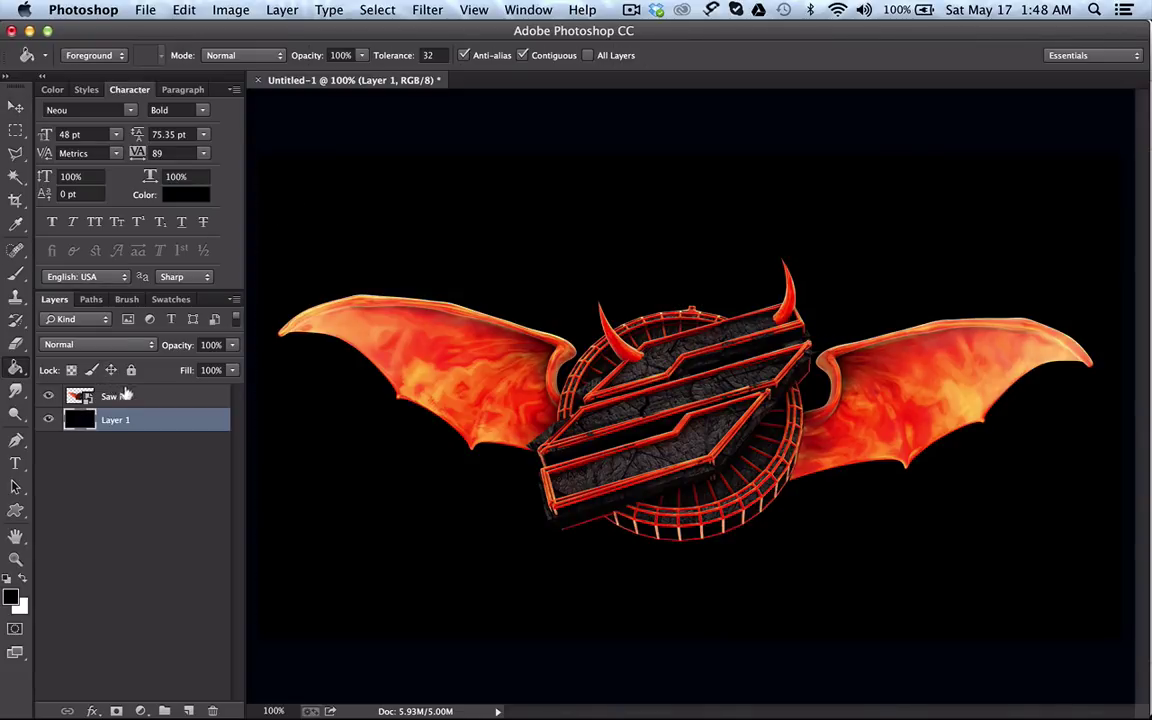
pyautogui.rightClick(125, 395)
pyautogui.click(180, 291)
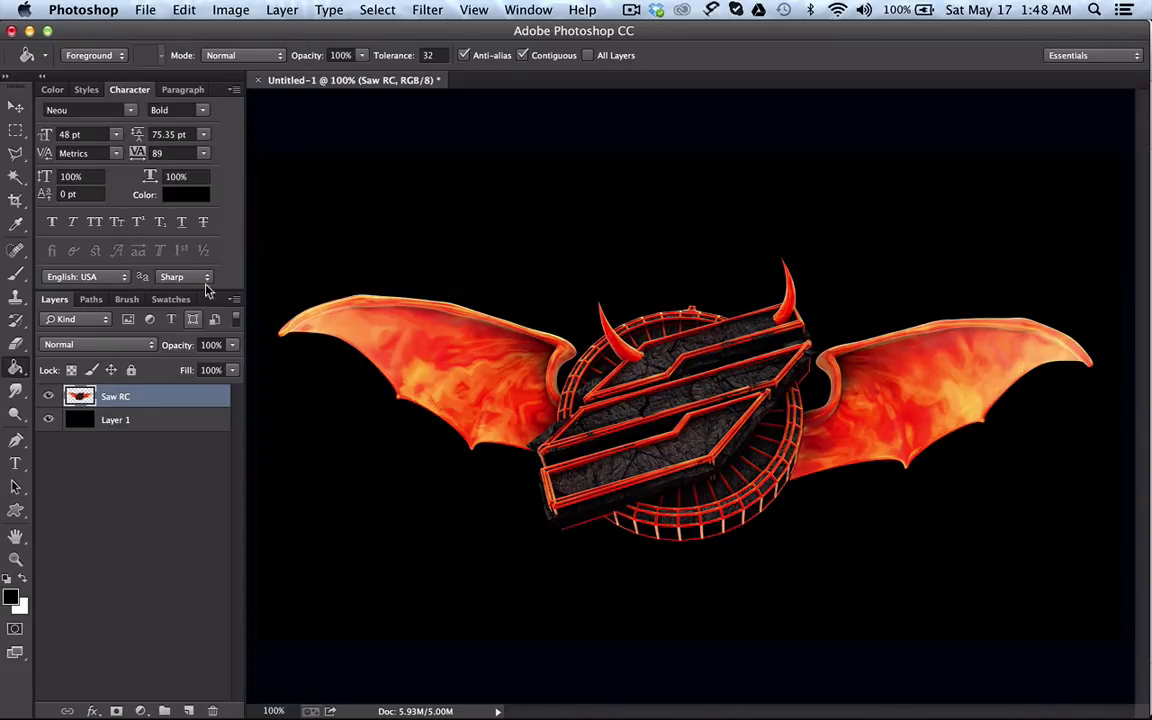
# Step: Open the recent file BloodRust Personal Pack v1.psd and expand its main layer group
pyautogui.click(145, 9)
pyautogui.moveTo(186, 112)
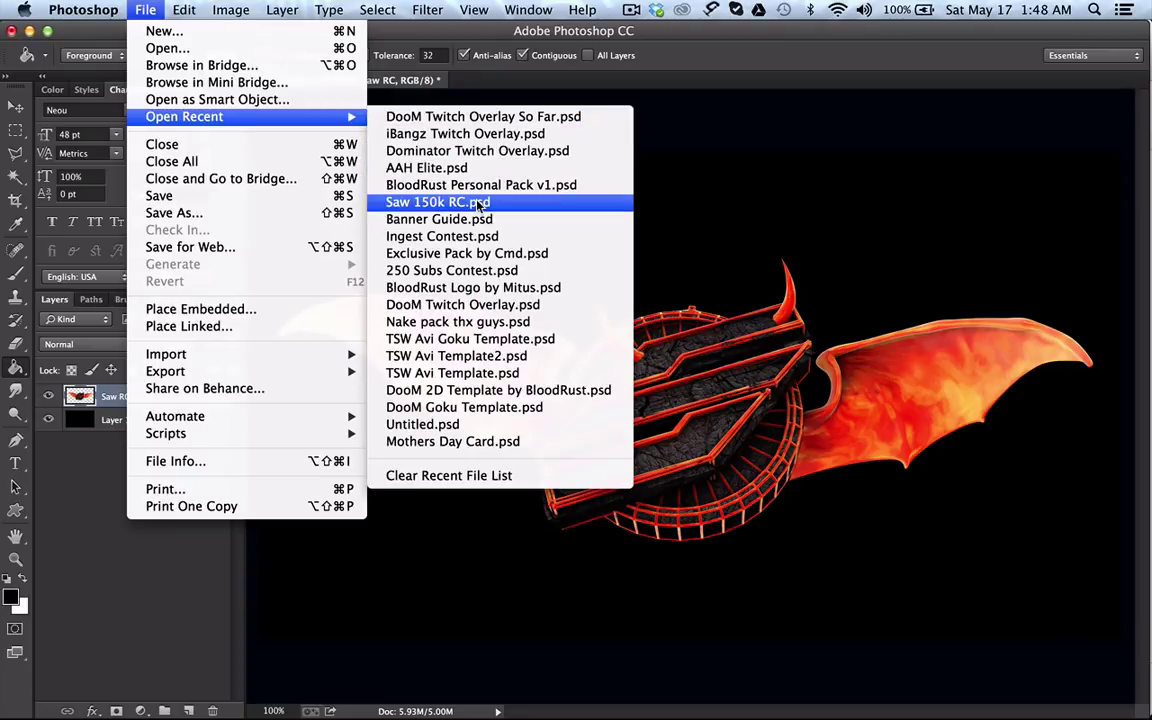
pyautogui.click(472, 186)
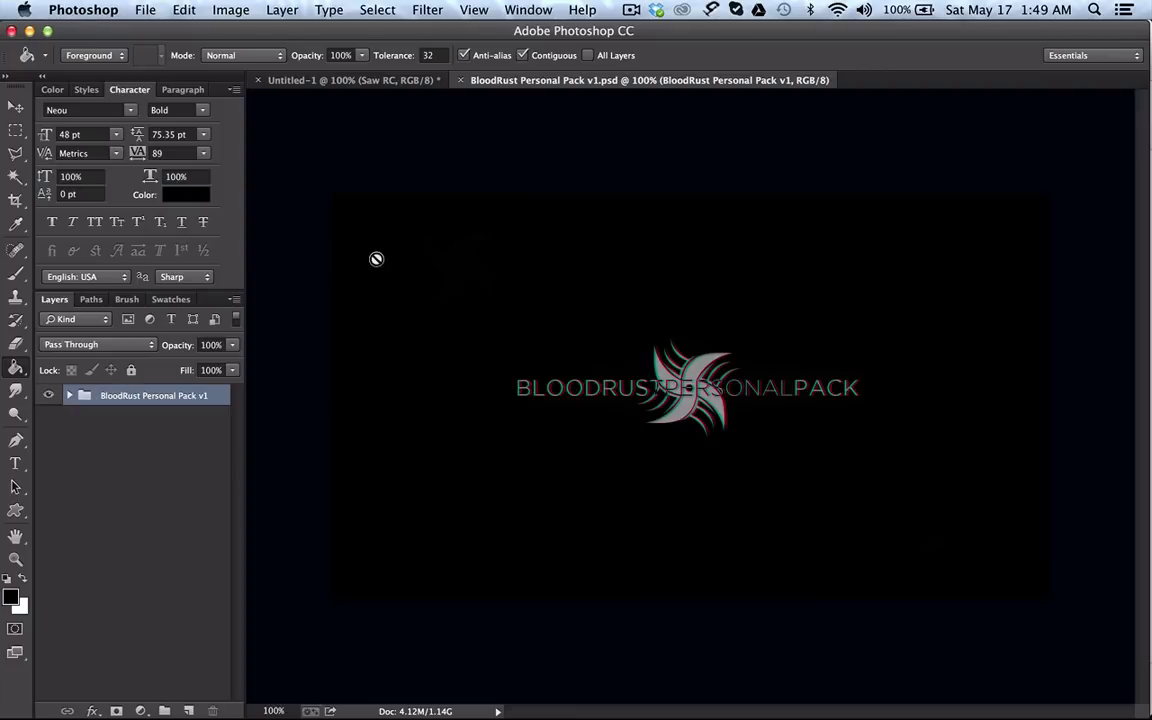
pyautogui.click(66, 395)
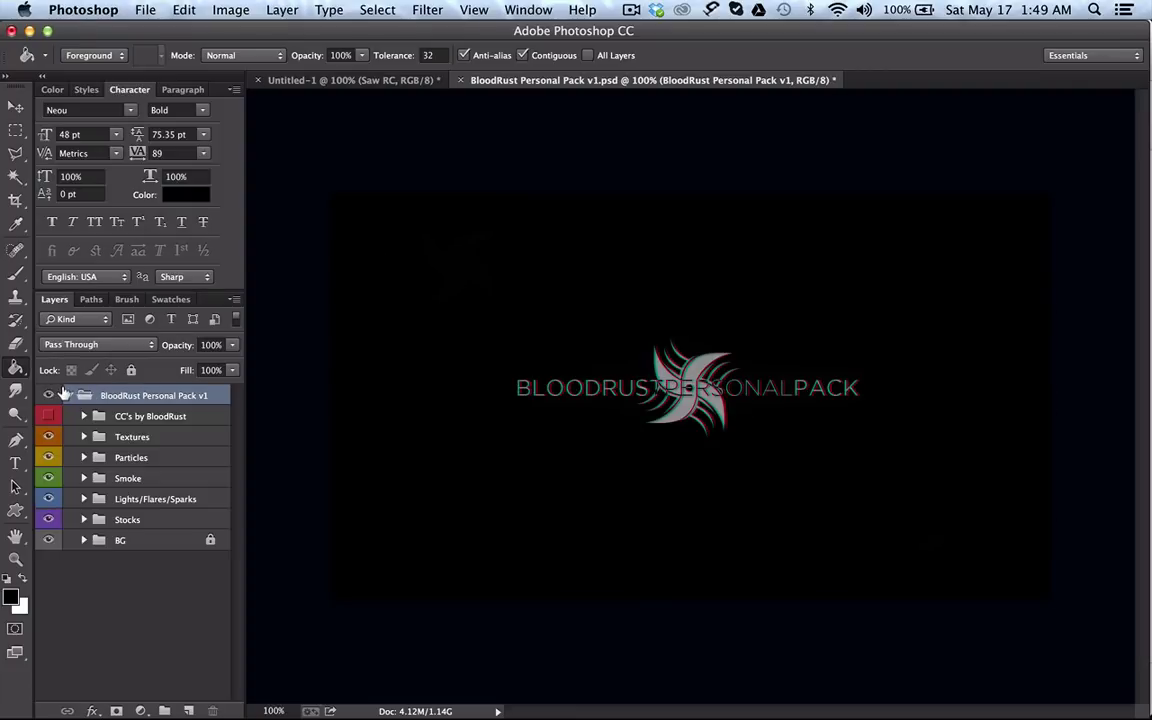
# Step: Preview The Fox-Popper and The Box-Dropper colour corrections from the CC's by BloodRust group on the example render
pyautogui.click(113, 416)
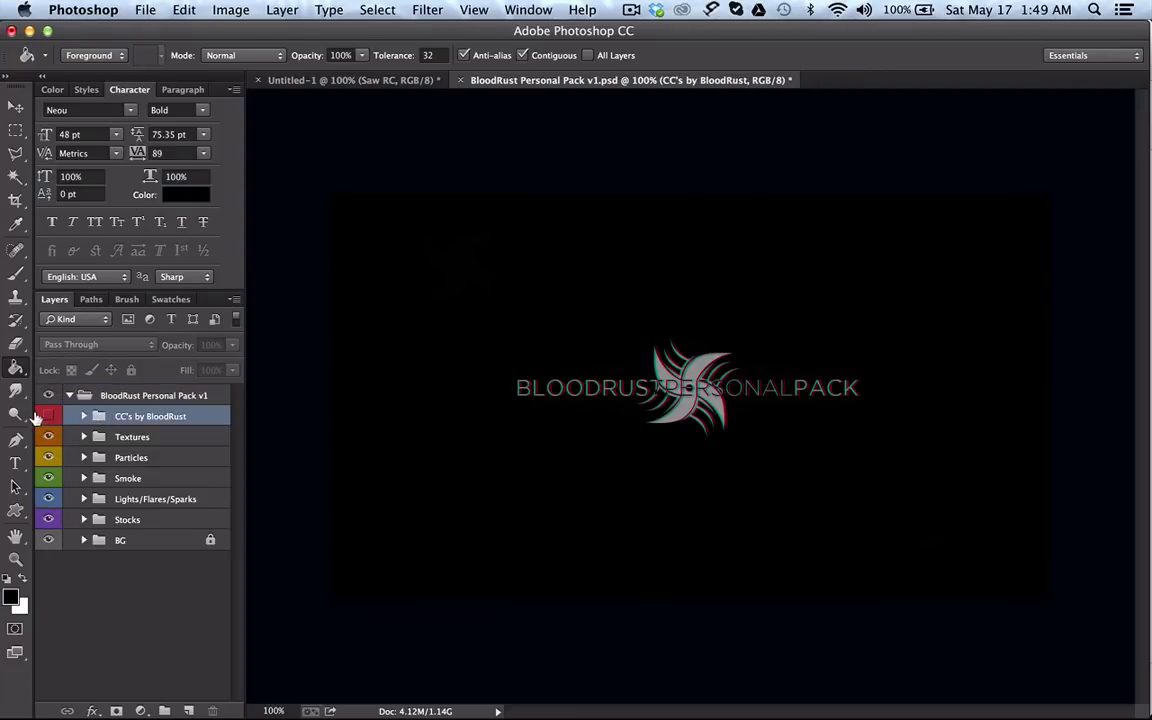
pyautogui.click(48, 416)
pyautogui.click(81, 415)
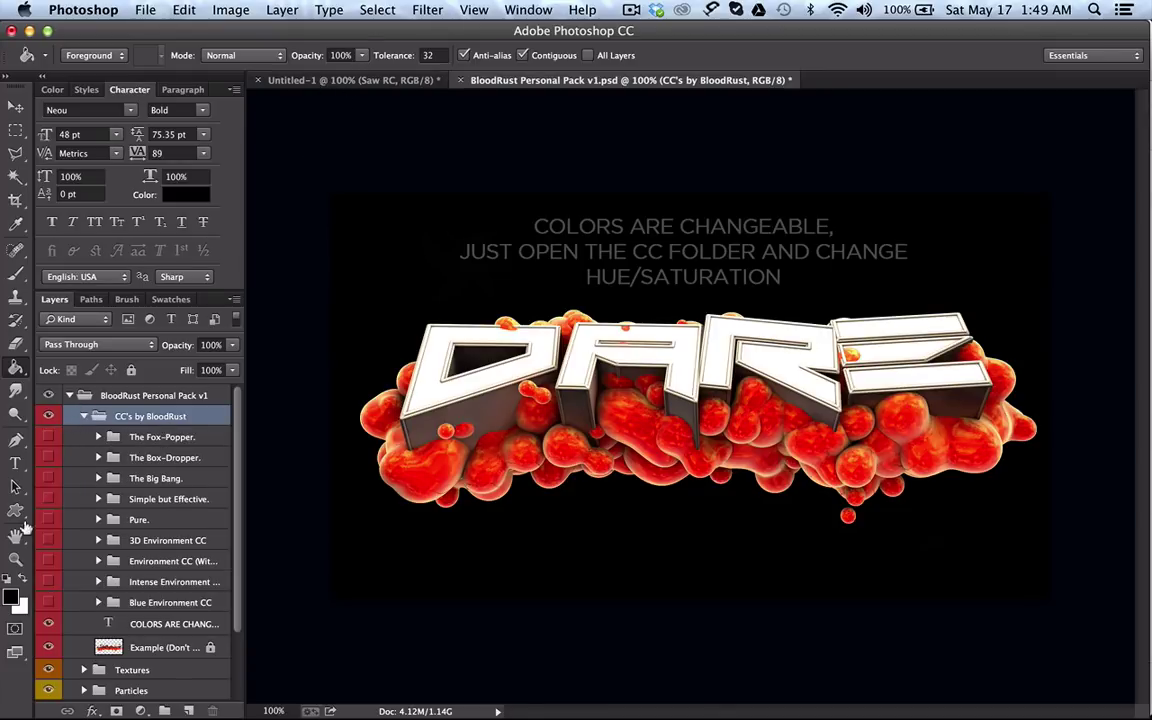
pyautogui.scroll(-1, 77, 582)
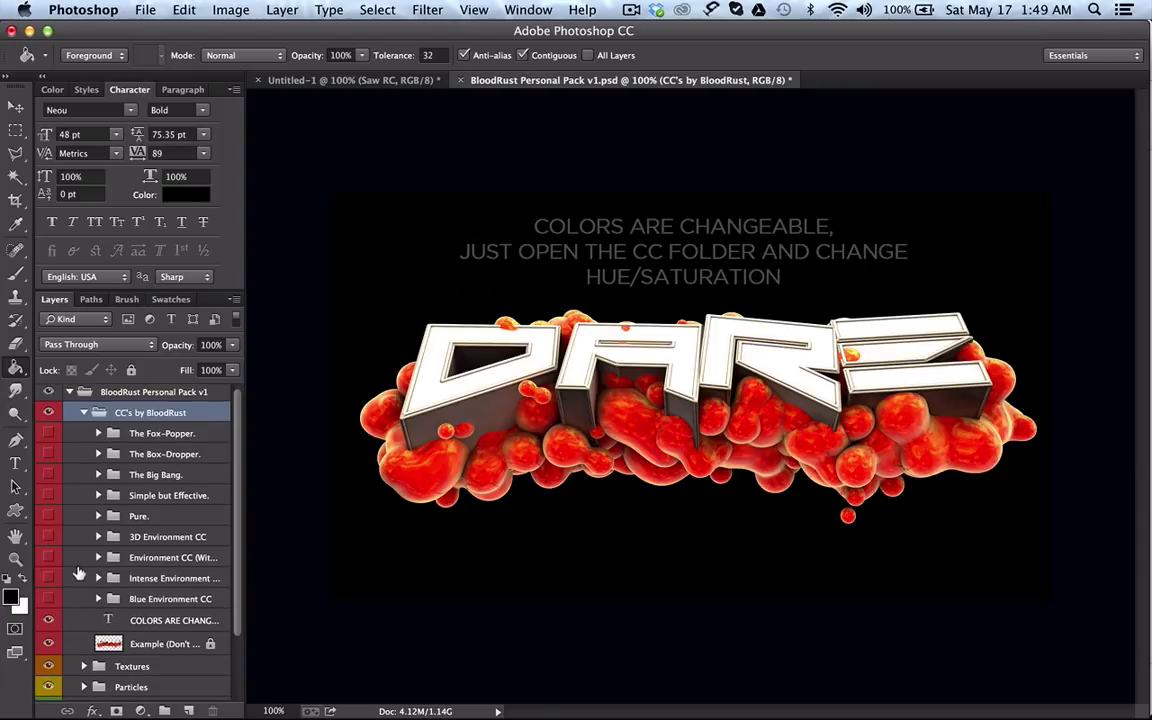
pyautogui.click(49, 433)
pyautogui.click(50, 437)
pyautogui.click(48, 450)
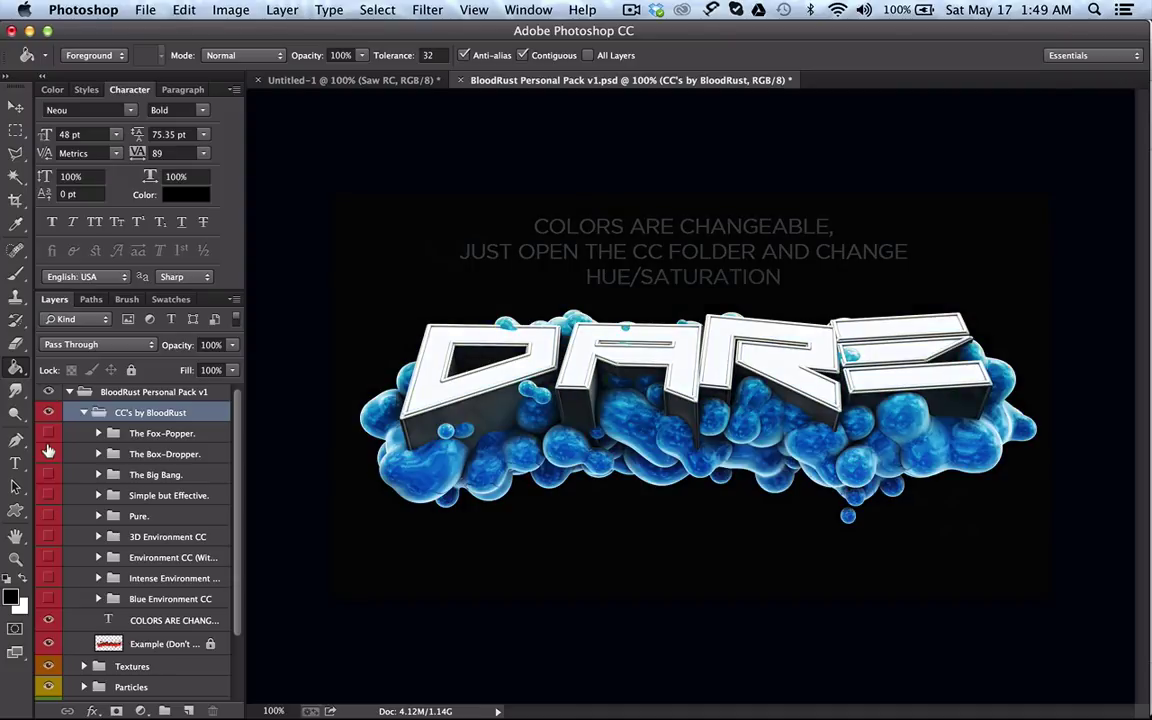
pyautogui.click(48, 450)
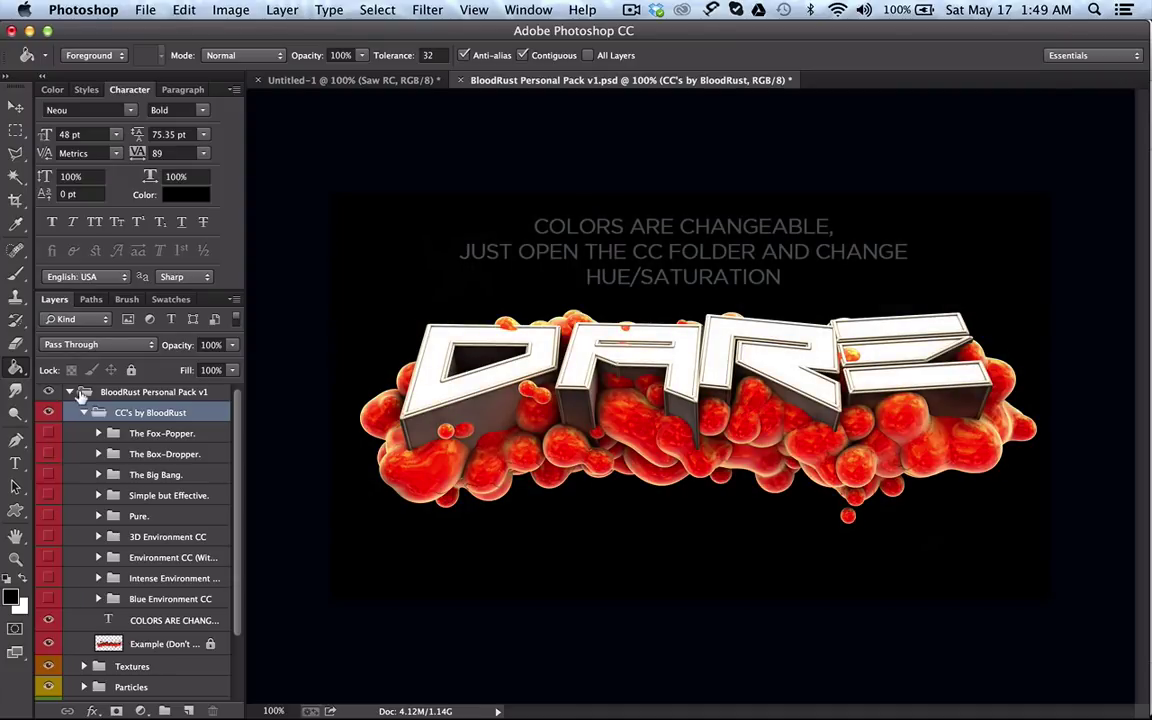
pyautogui.click(83, 412)
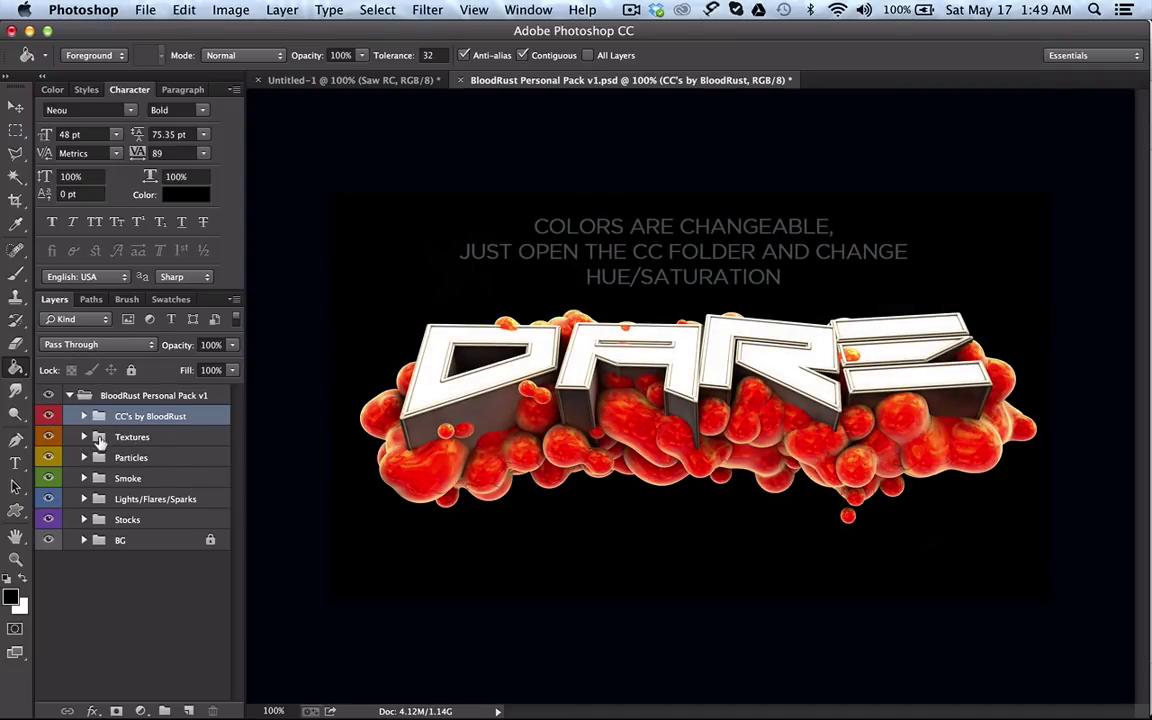
# Step: Hide the CC's by BloodRust group and show the Sickkk texture from the OG BloodRust group within Textures
pyautogui.click(95, 439)
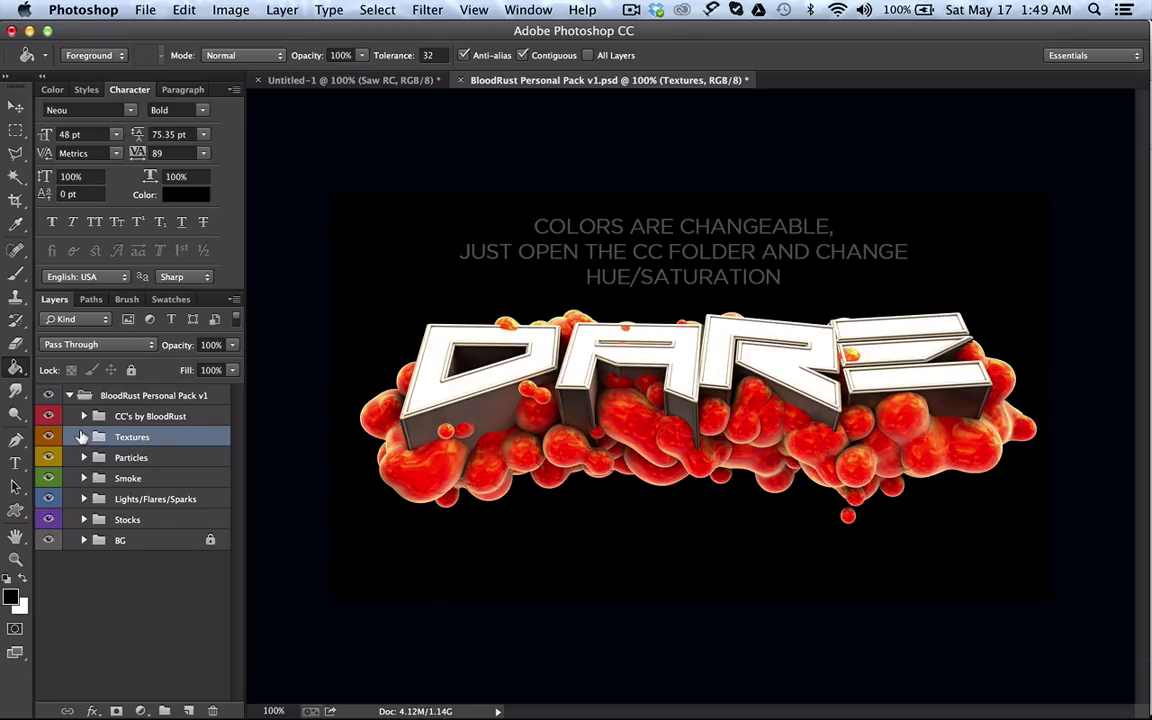
pyautogui.click(83, 437)
pyautogui.scroll(-2, 120, 460)
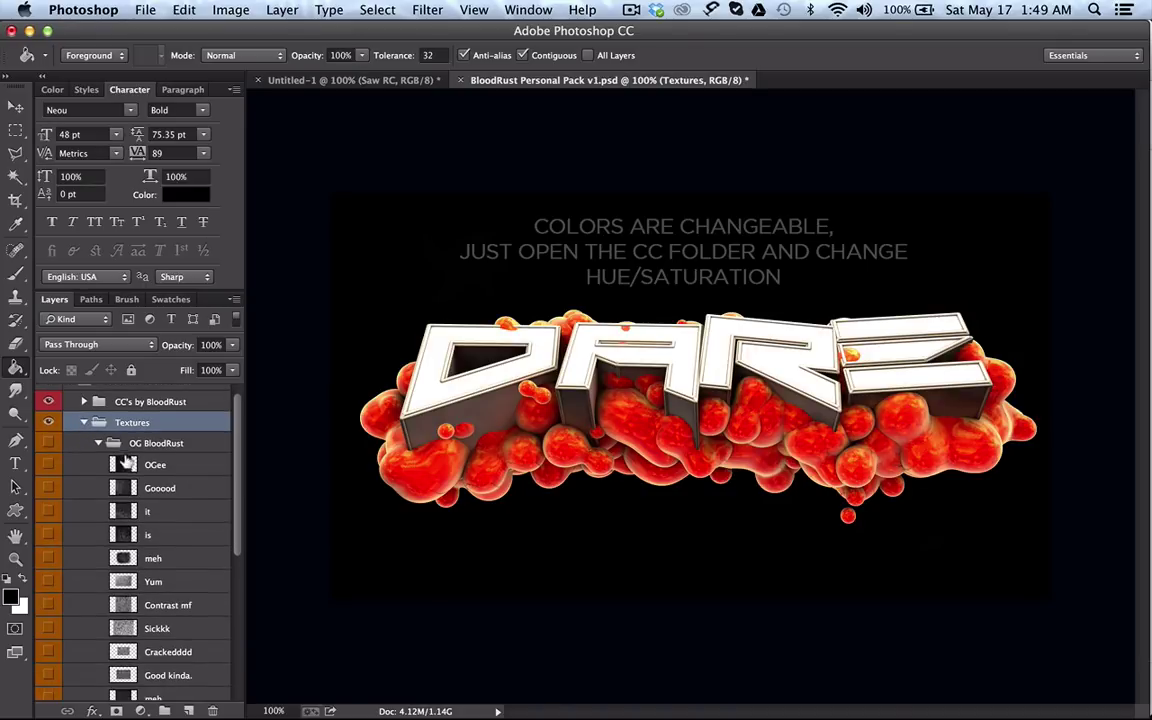
pyautogui.click(122, 461)
pyautogui.scroll(1, 94, 410)
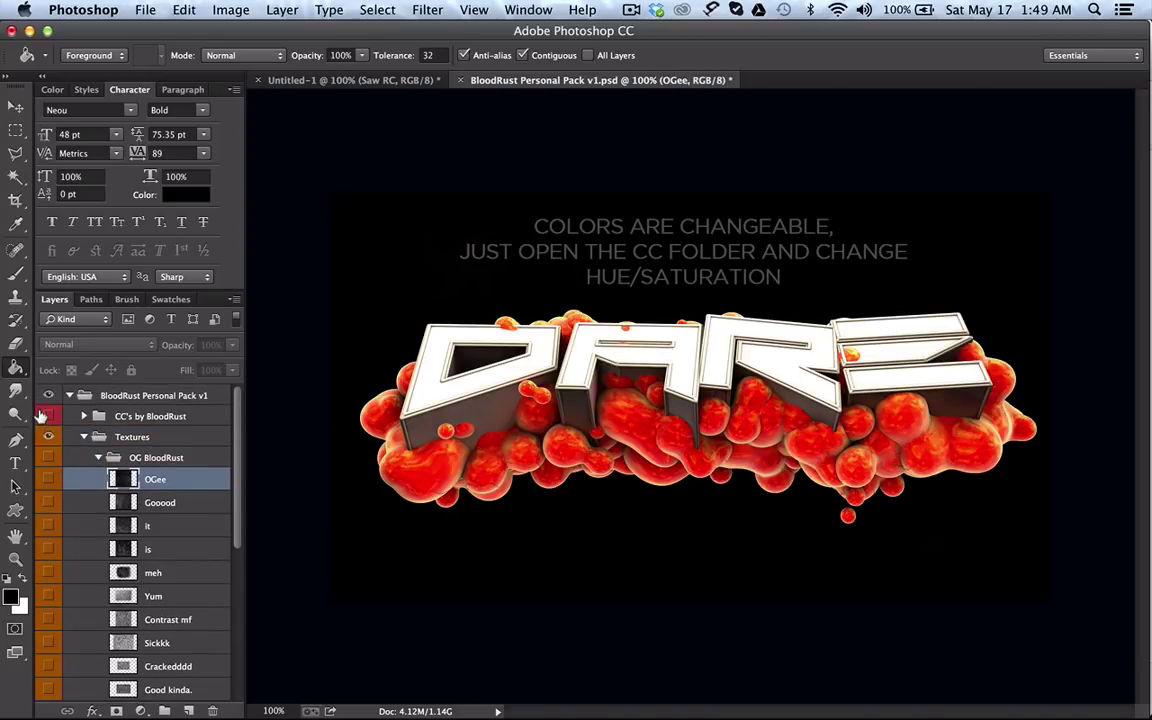
pyautogui.click(48, 416)
pyautogui.scroll(-2, 50, 470)
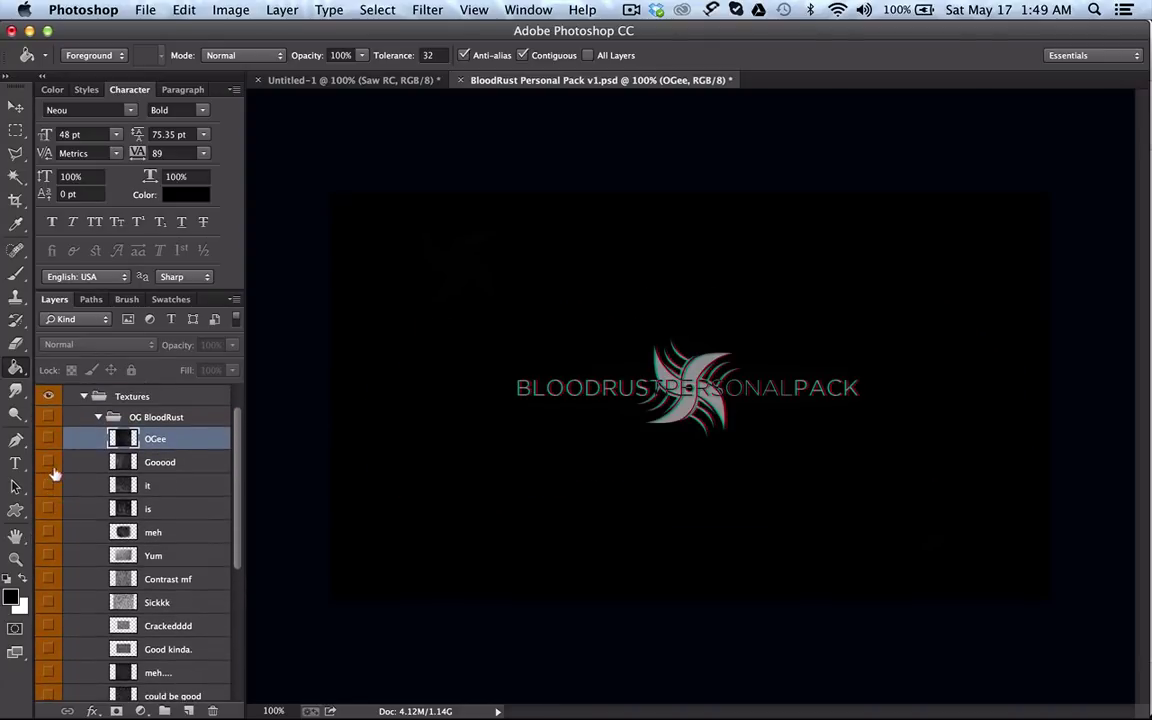
pyautogui.scroll(-1, 80, 520)
pyautogui.click(48, 597)
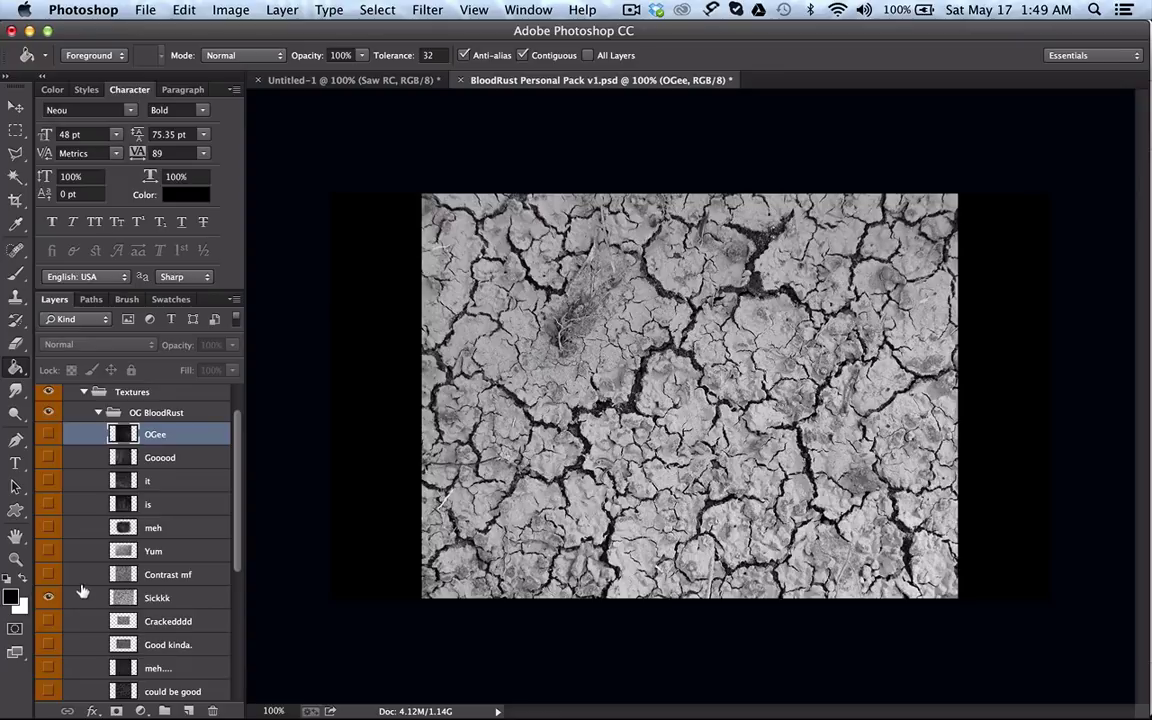
# Step: Copy the Sickkk texture into the Untitled-1 document and position it over the render's left wing and centre
pyautogui.click(91, 595)
pyautogui.click(15, 105)
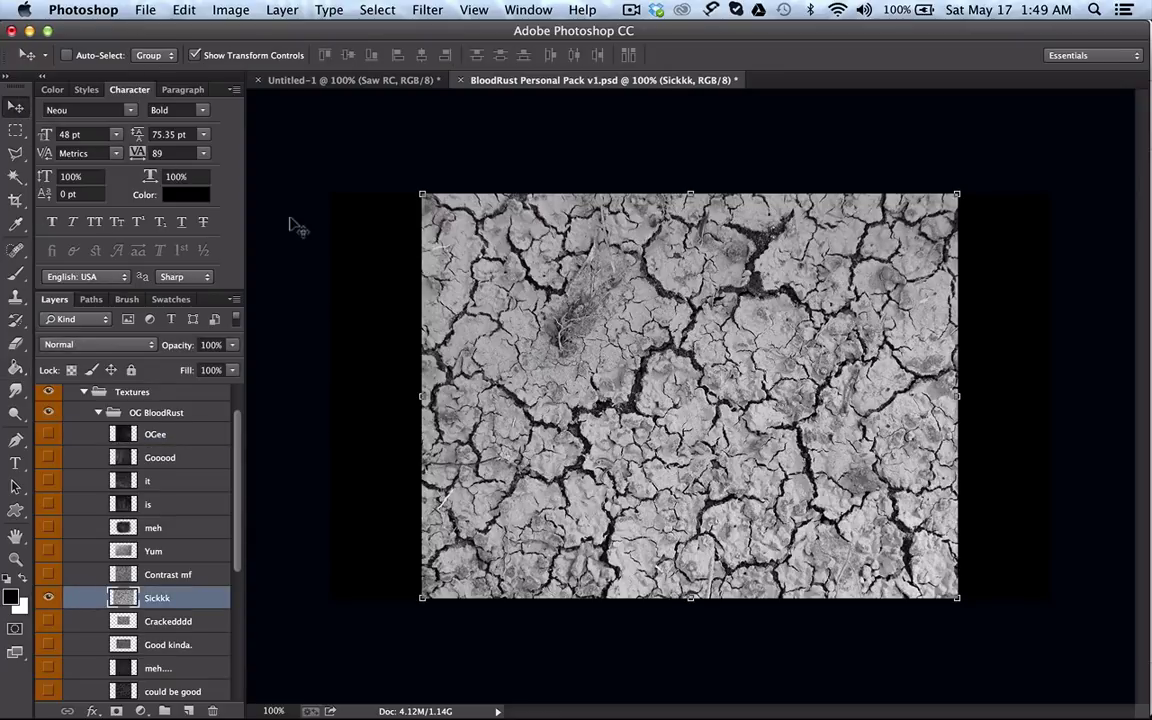
pyautogui.moveTo(540, 250); pyautogui.dragTo(428, 80)
pyautogui.moveTo(552, 349); pyautogui.dragTo(557, 314)
pyautogui.moveTo(671, 425); pyautogui.dragTo(498, 399)
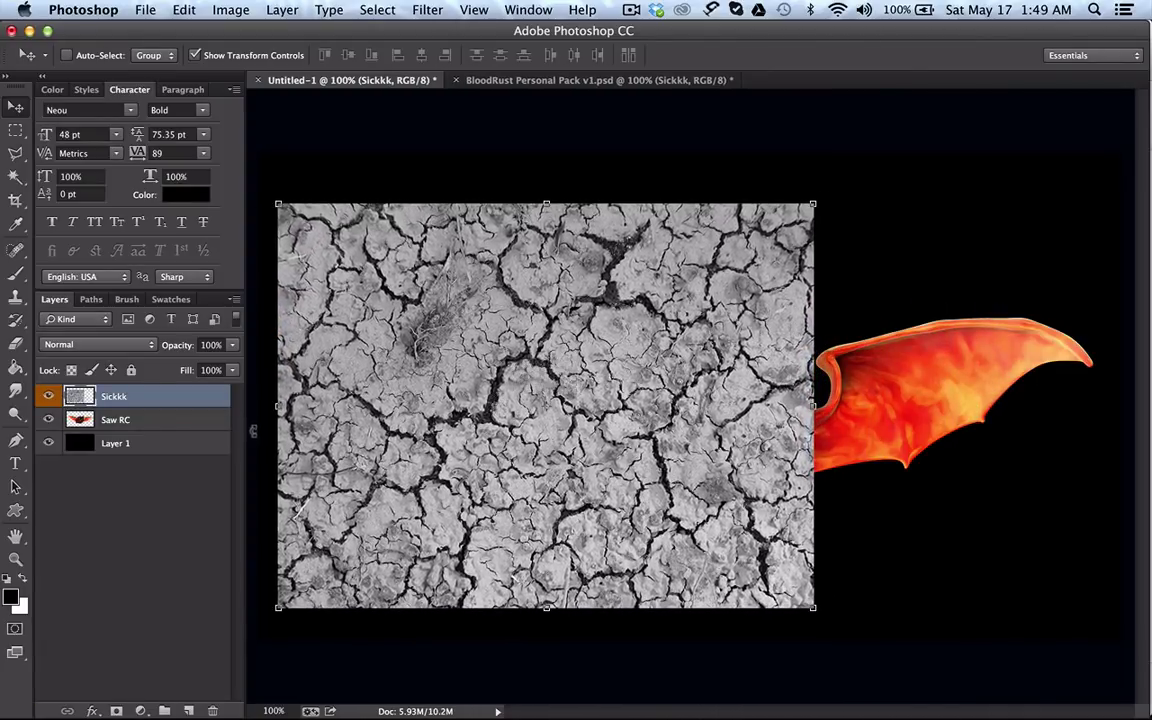
# Step: Duplicate the Sickkk layer and move the copy rightward so the two textures together cover the whole render
pyautogui.rightClick(199, 399)
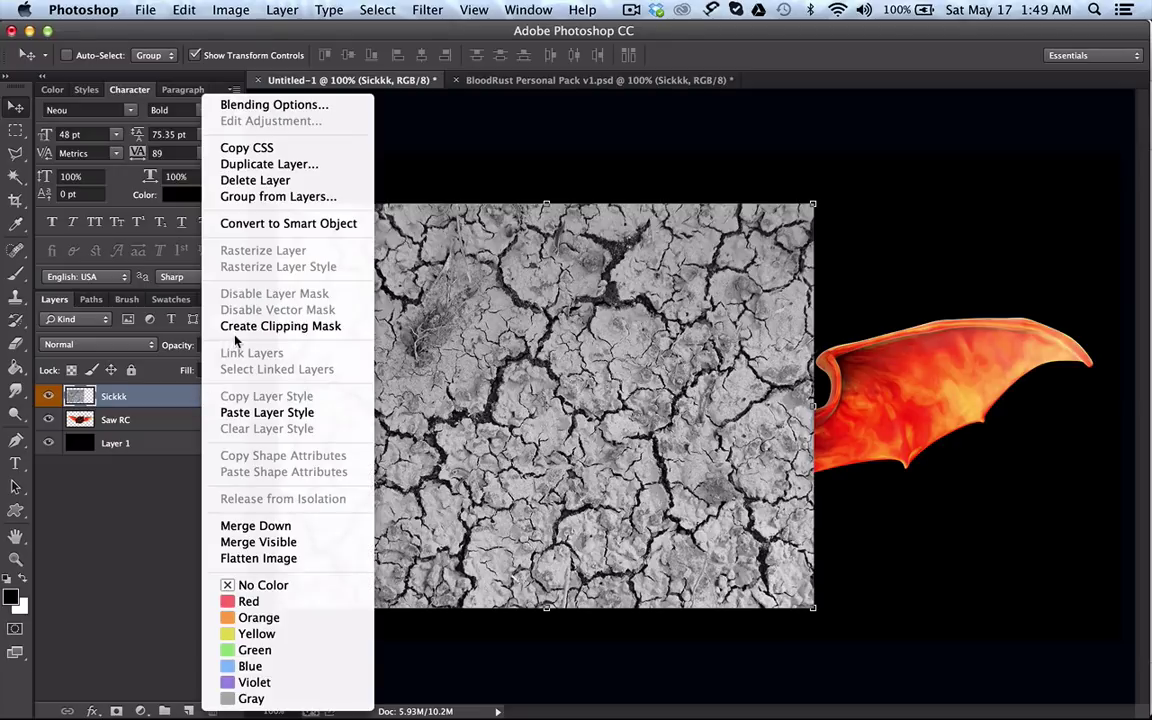
pyautogui.click(177, 401)
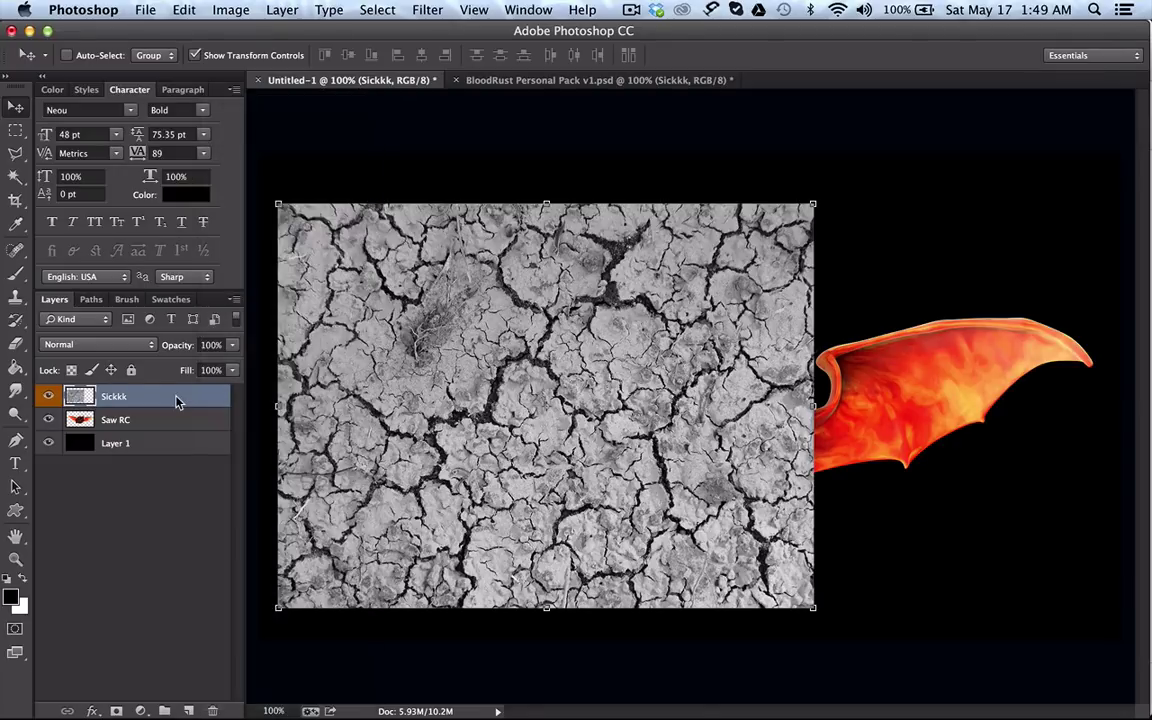
pyautogui.press('super+j')
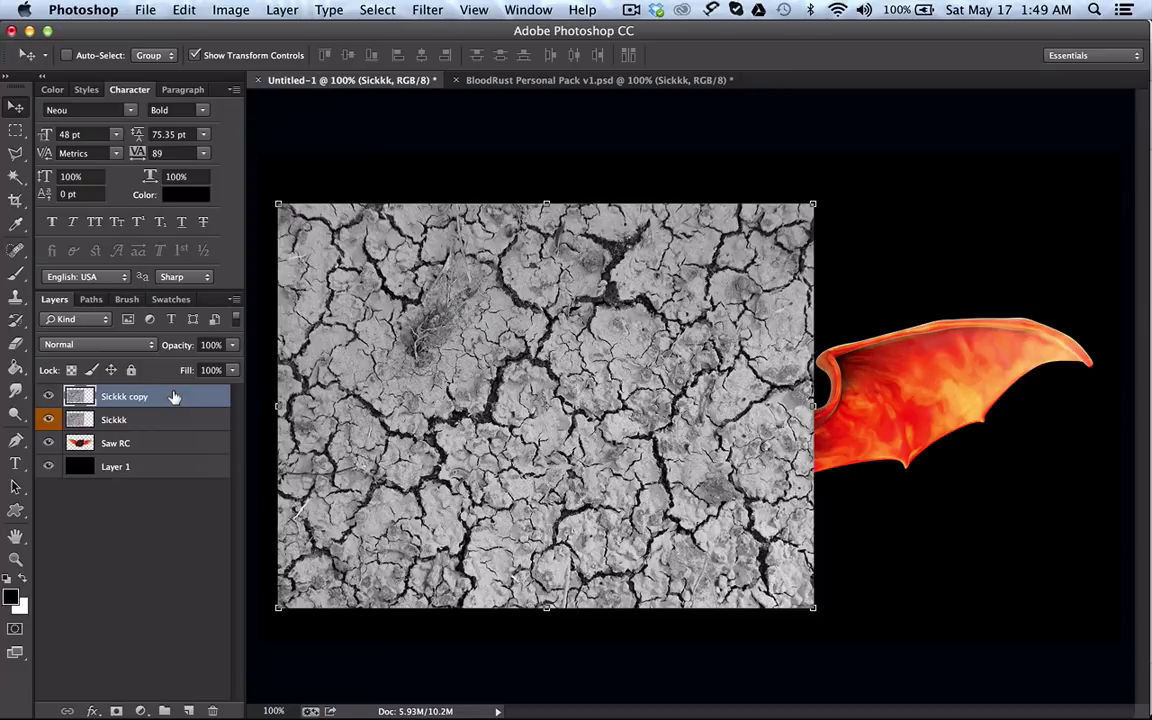
pyautogui.moveTo(406, 296); pyautogui.dragTo(702, 277)
# Step: Erase the left edge of the Sickkk copy with a 171 px soft eraser to blend the seam, and merge both texture layers
pyautogui.click(17, 347)
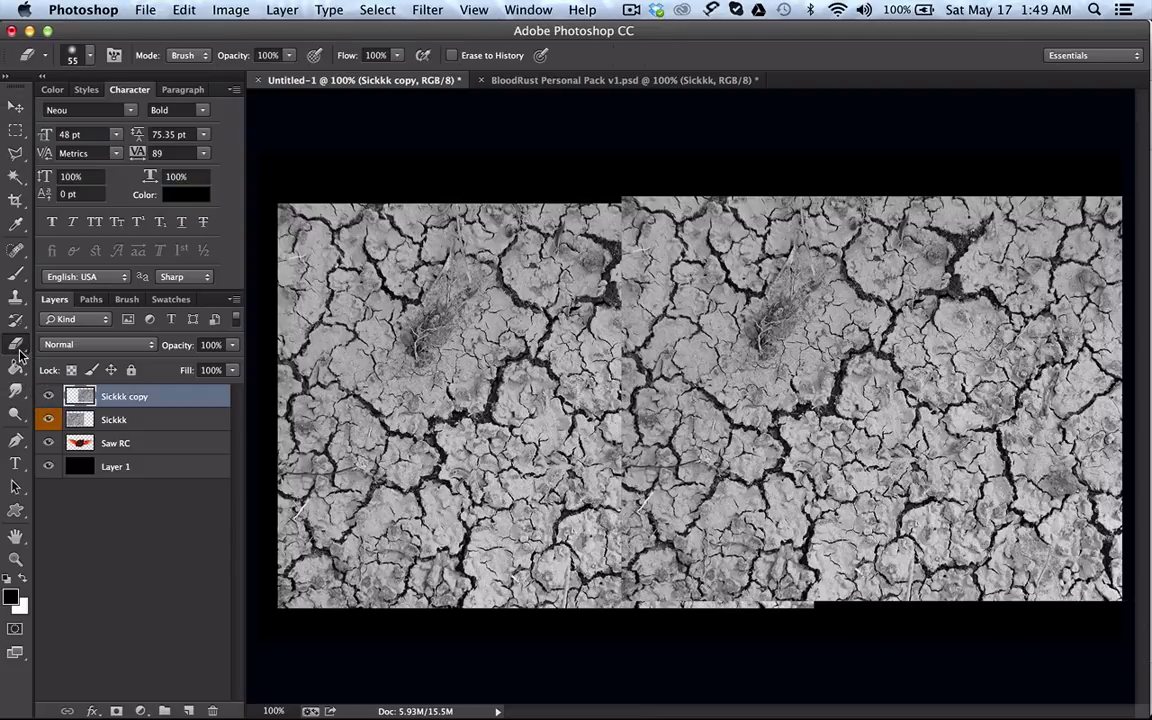
pyautogui.click(52, 89)
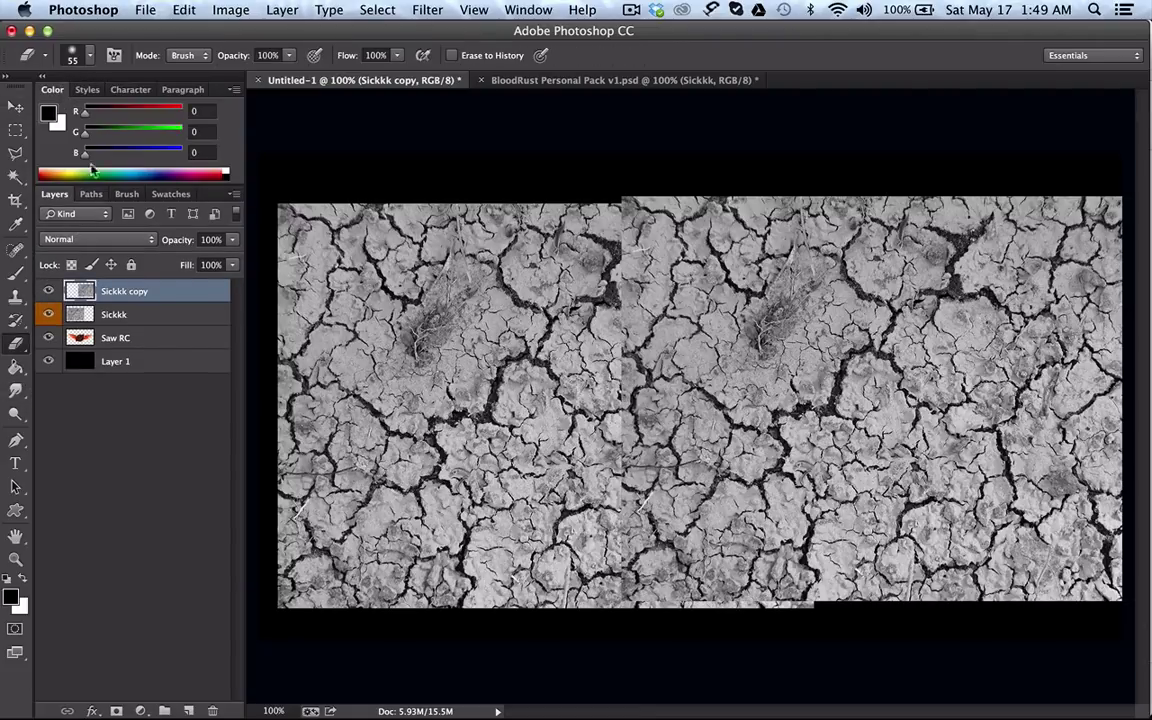
pyautogui.click(90, 56)
pyautogui.moveTo(158, 116); pyautogui.dragTo(170, 113)
pyautogui.press('Return')
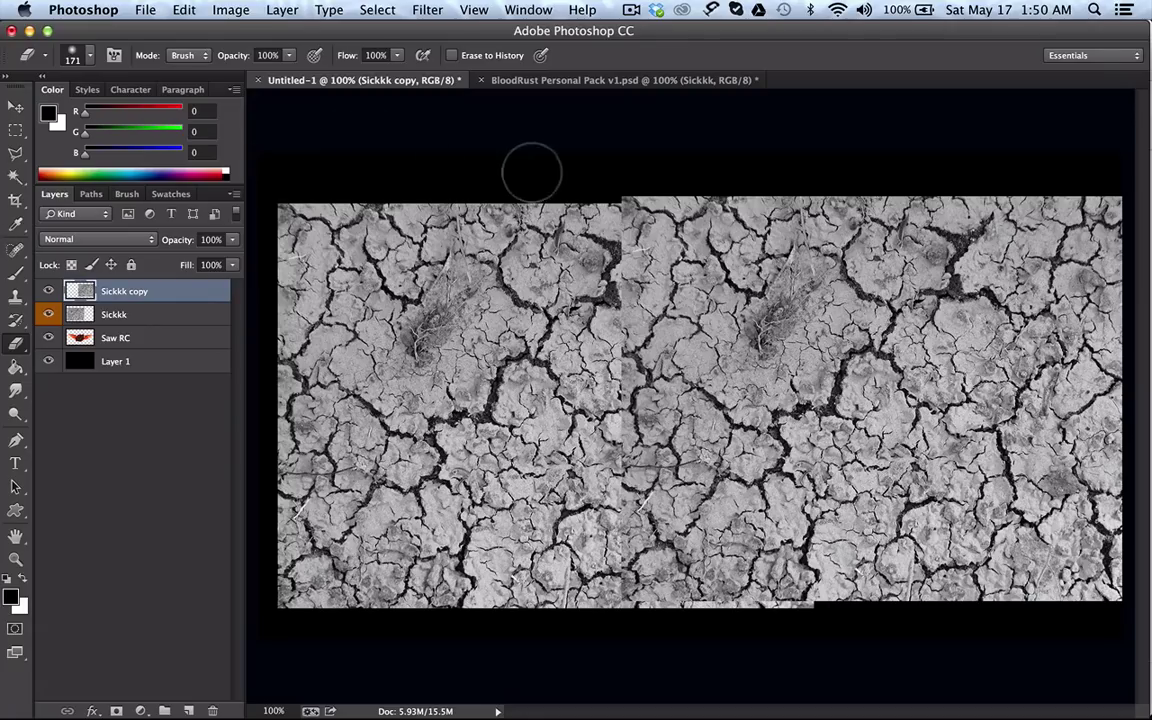
pyautogui.moveTo(620, 180)
pyautogui.mouseDown()
pyautogui.moveTo(665, 178)
pyautogui.moveTo(620, 250)
pyautogui.moveTo(620, 360)
pyautogui.mouseUp()
pyautogui.moveTo(585, 410); pyautogui.dragTo(617, 604)
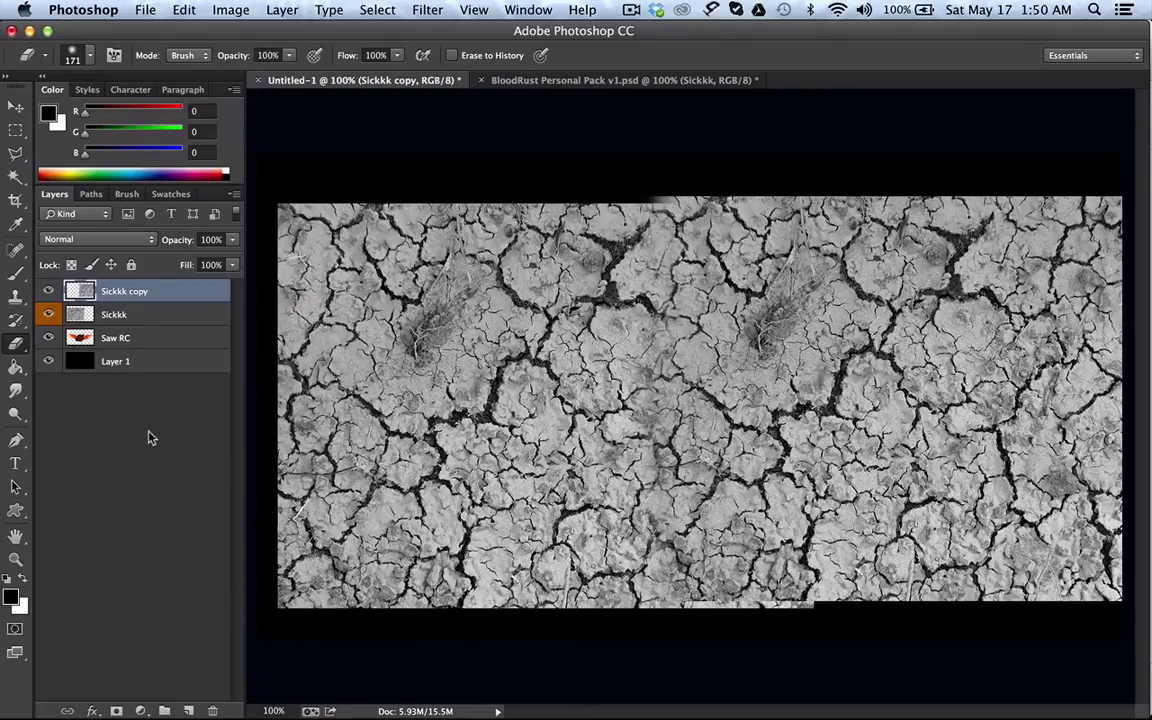
pyautogui.keyDown('shift'); pyautogui.click(135, 313); pyautogui.keyUp('shift')
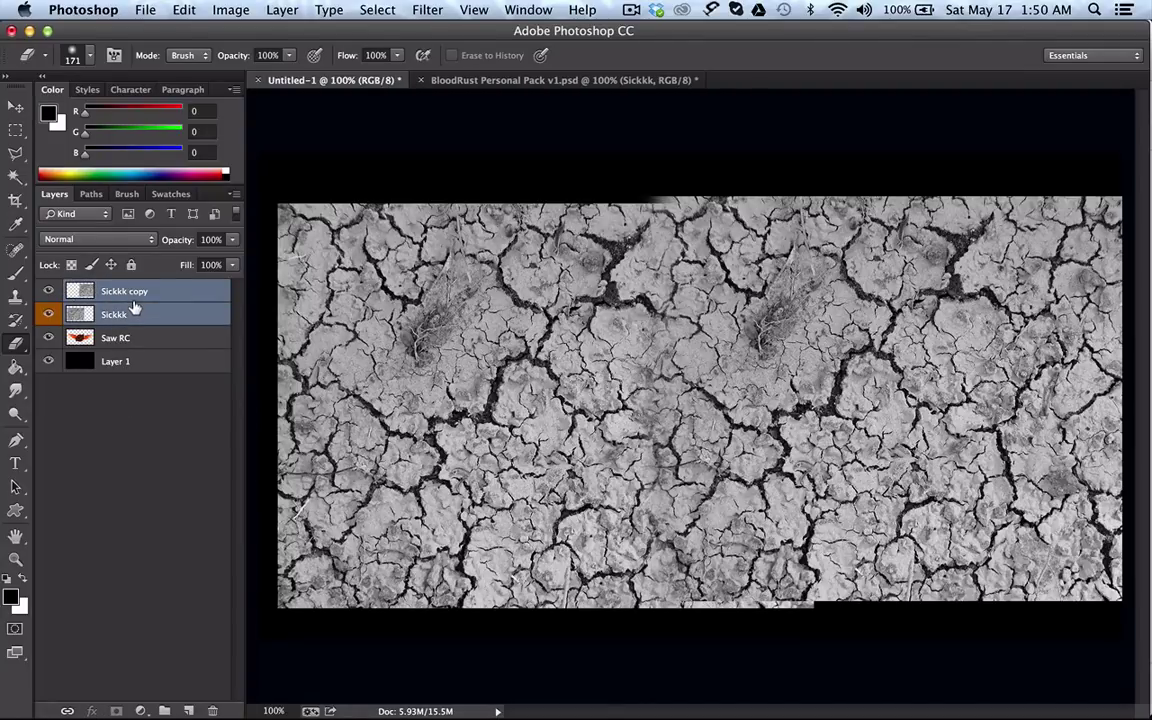
pyautogui.press('super+e')
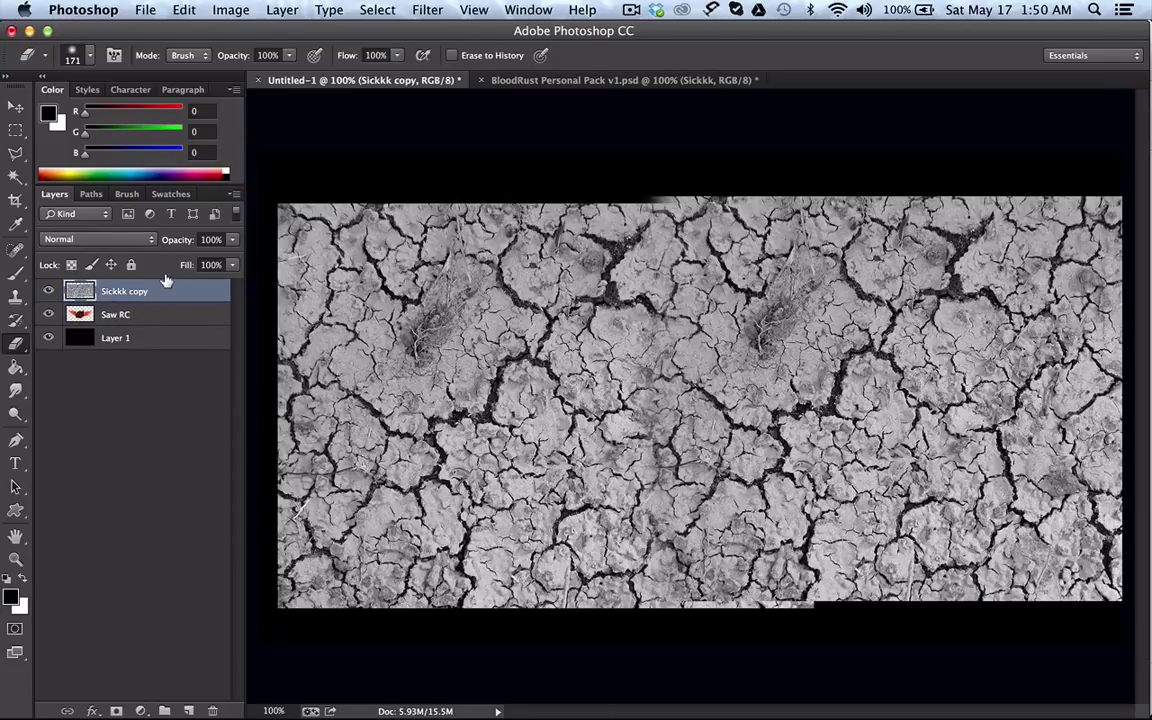
# Step: Clip the Sickkk copy texture to the Saw RC render and set its blend mode to Overlay
pyautogui.rightClick(167, 290)
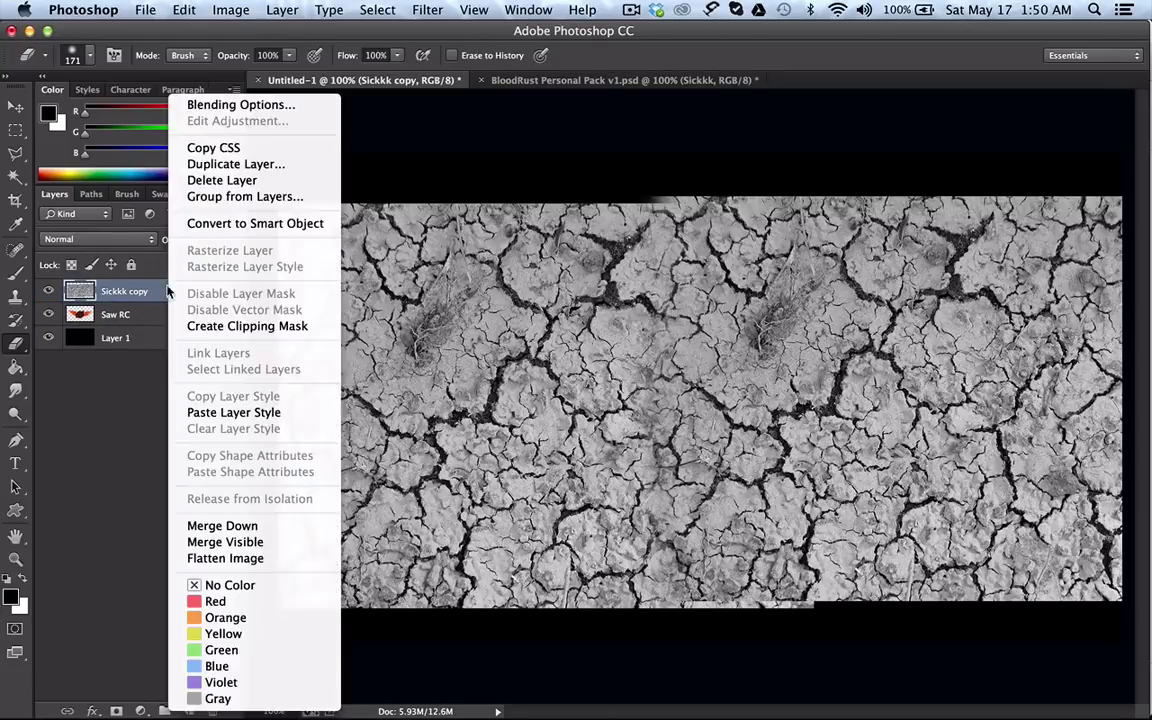
pyautogui.click(210, 330)
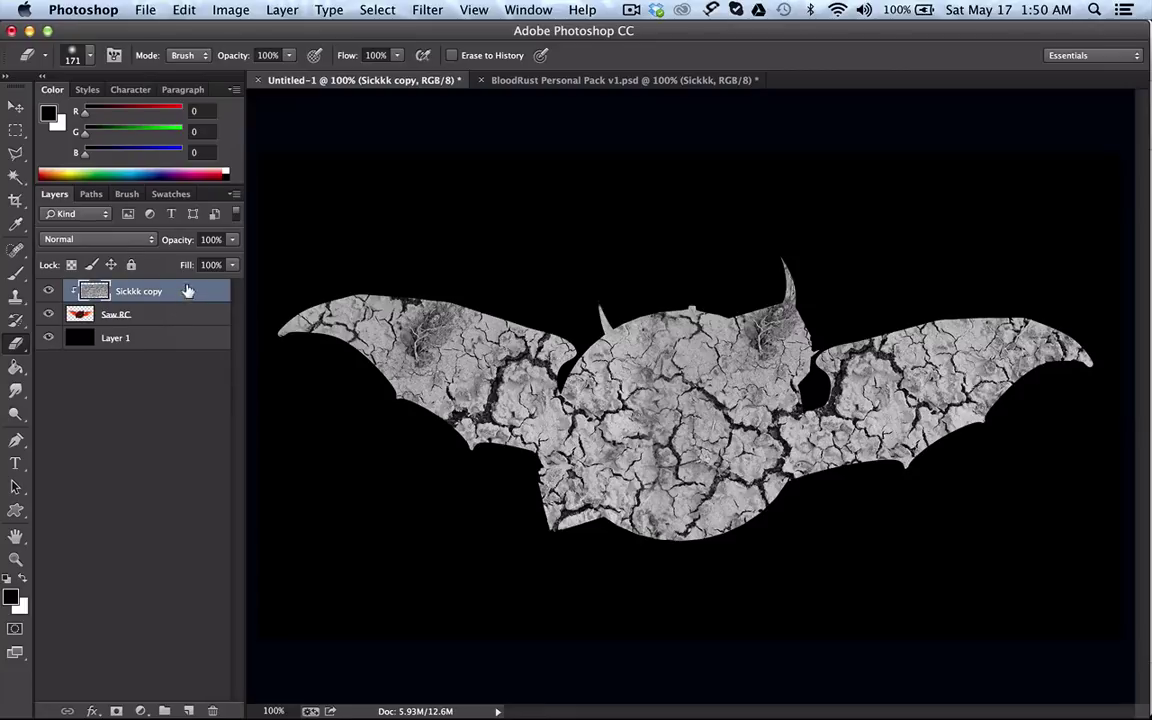
pyautogui.click(97, 239)
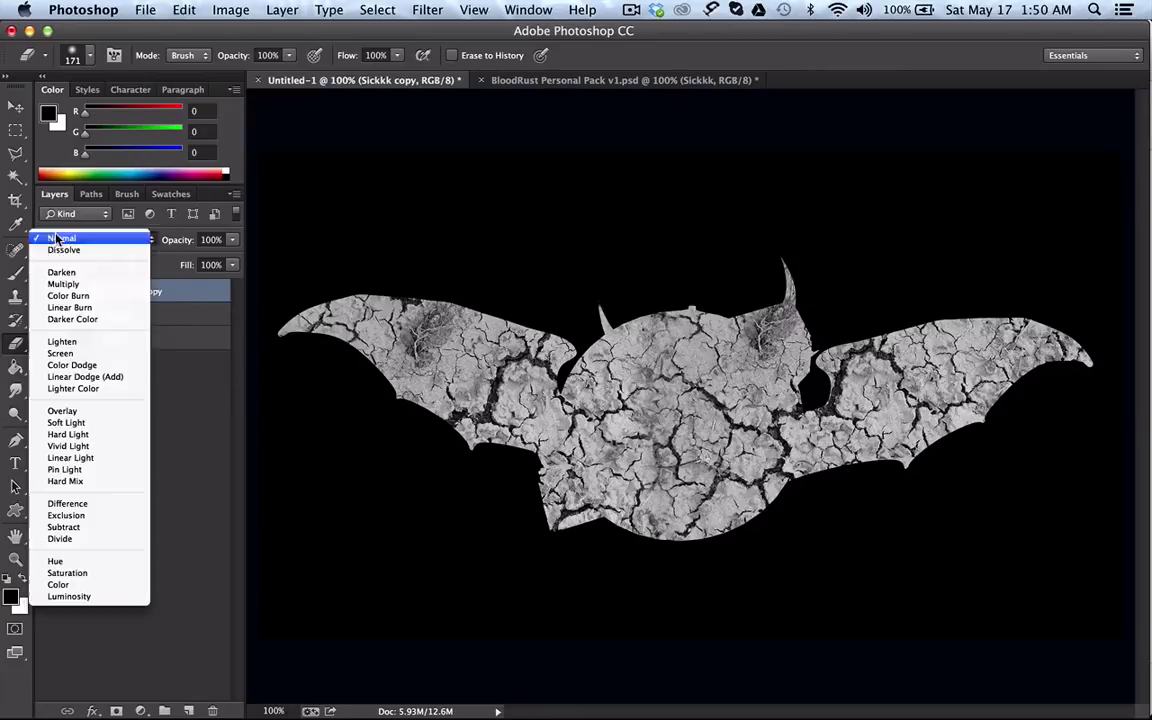
pyautogui.click(104, 411)
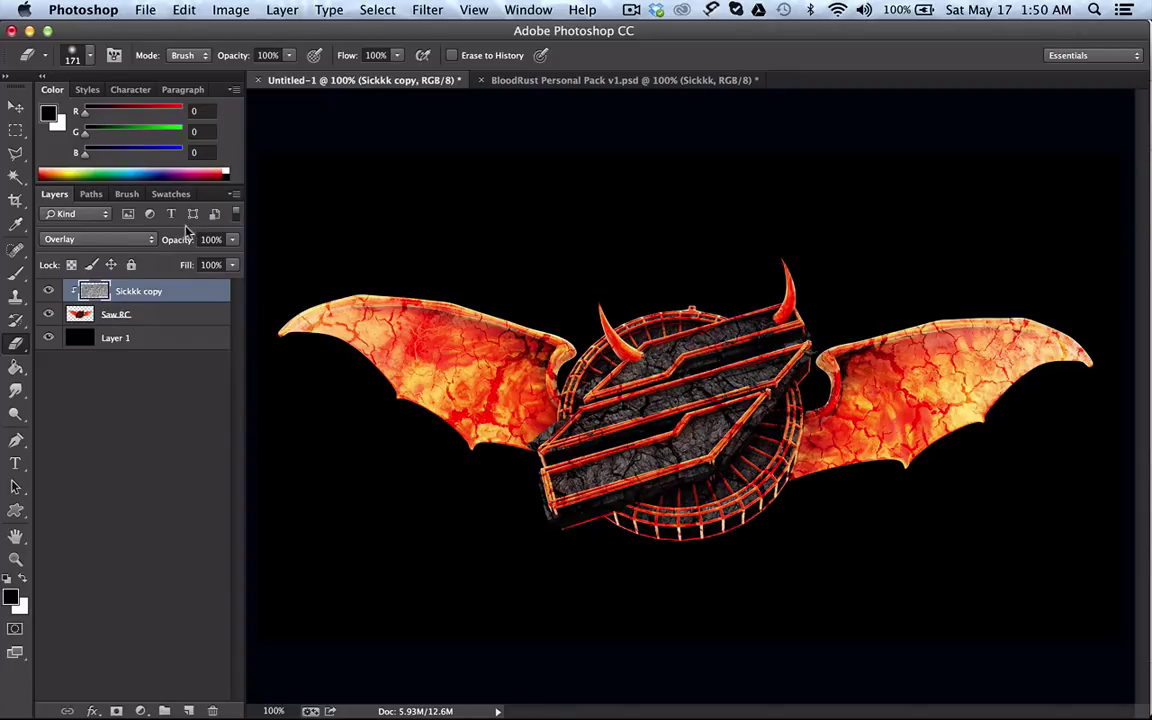
# Step: Try the Soft Light, Hard Light, Screen, Lighten and Multiply blend modes on the Sickkk copy texture
pyautogui.click(231, 242)
pyautogui.click(88, 240)
pyautogui.click(91, 251)
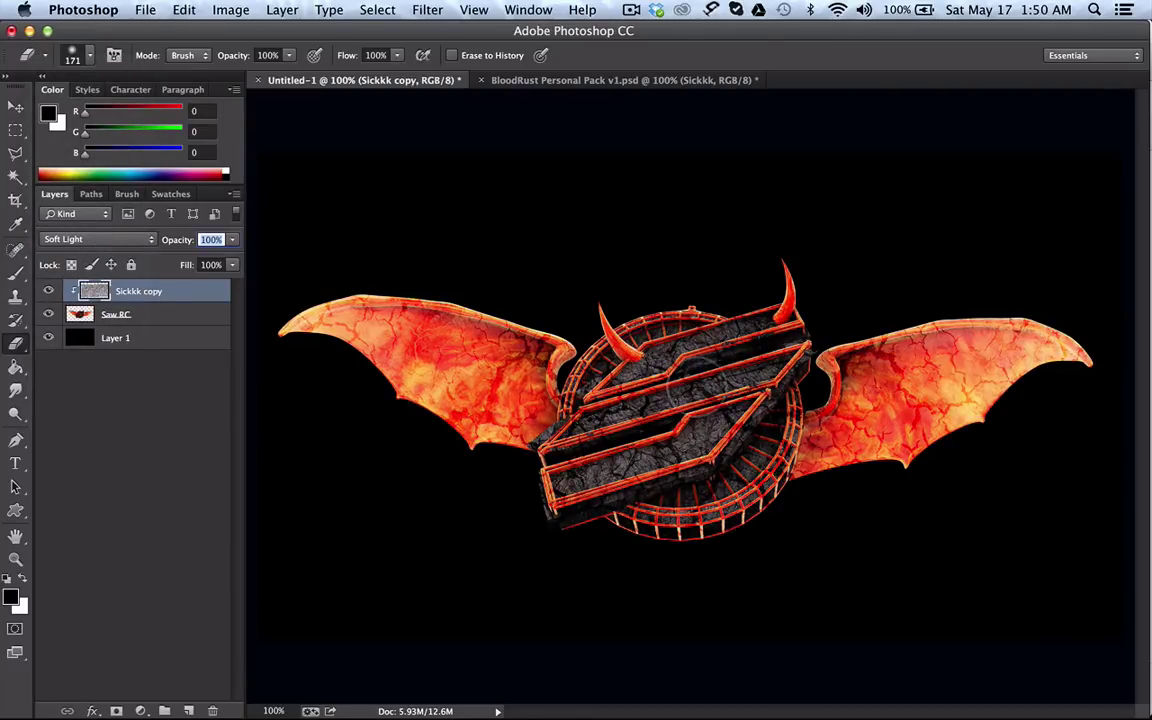
pyautogui.click(100, 240)
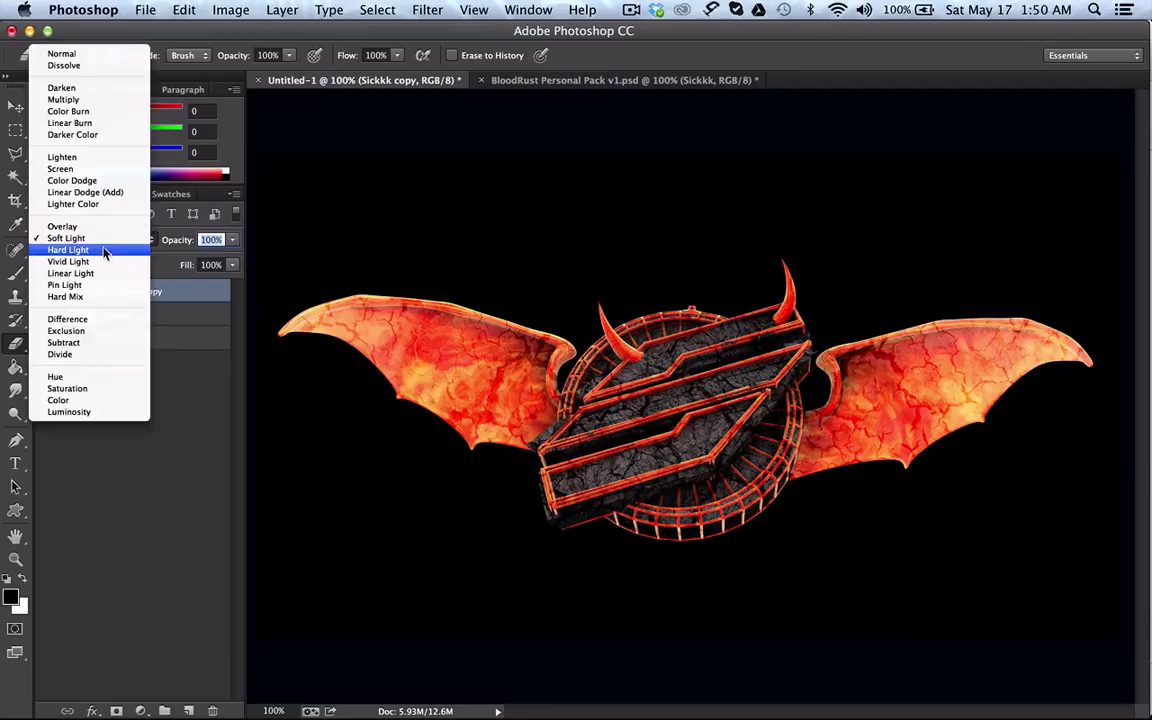
pyautogui.click(104, 251)
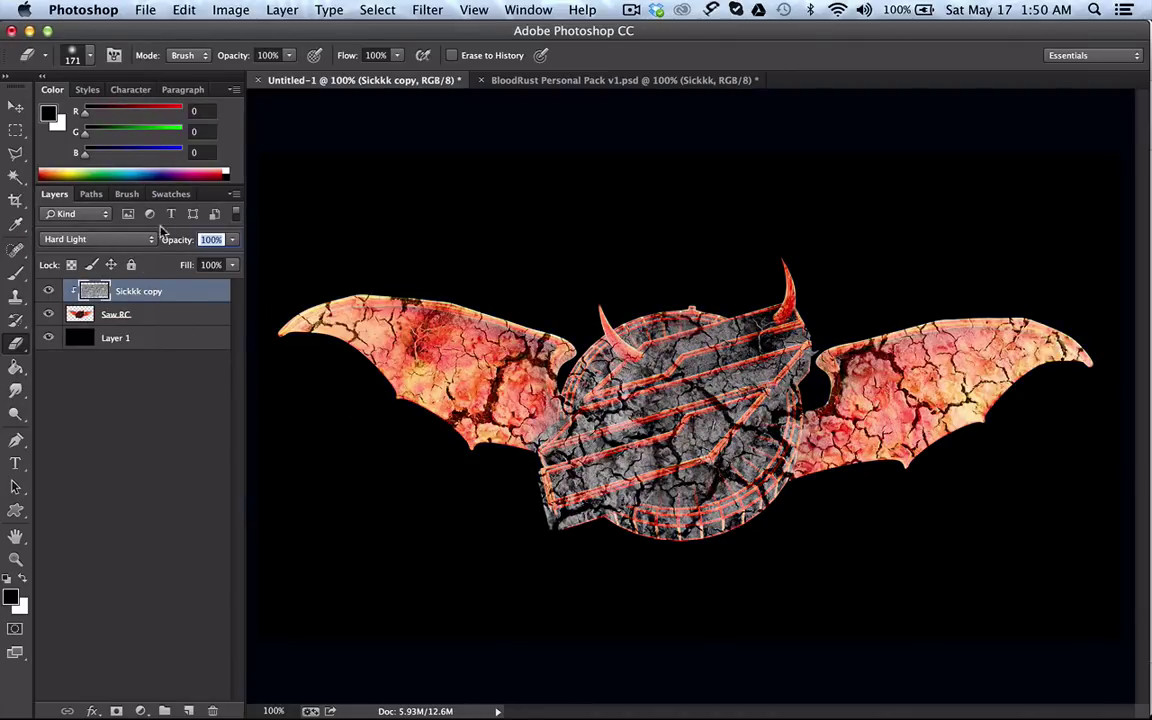
pyautogui.click(95, 239)
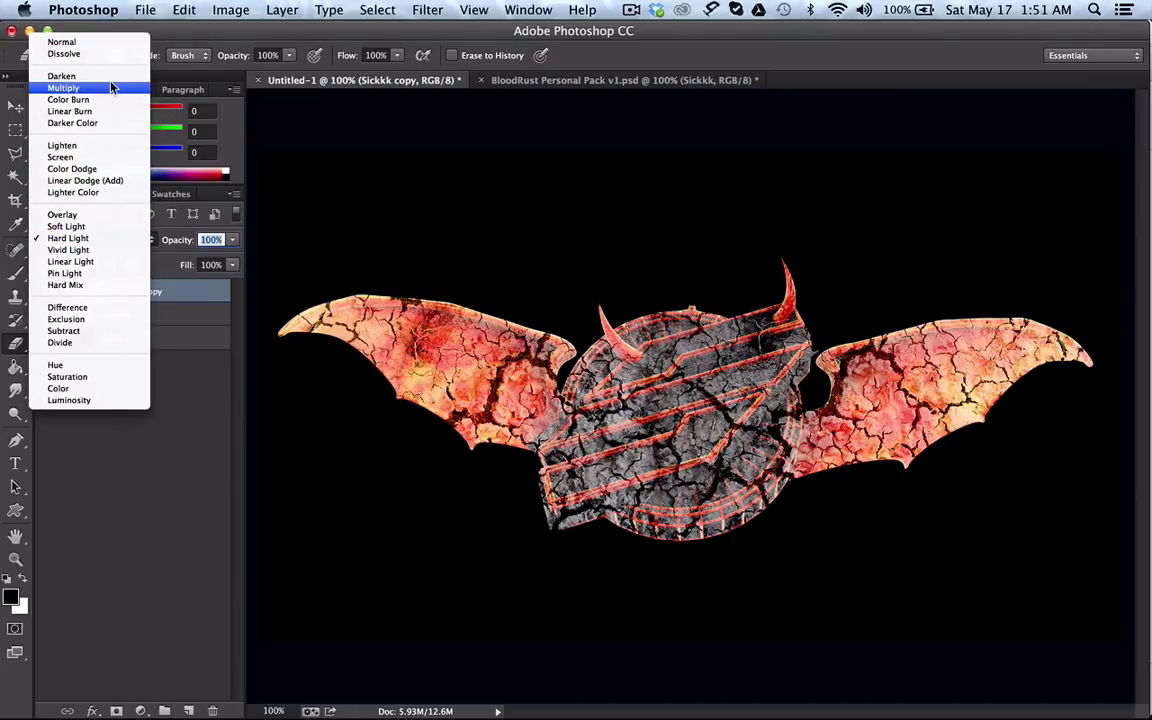
pyautogui.click(90, 158)
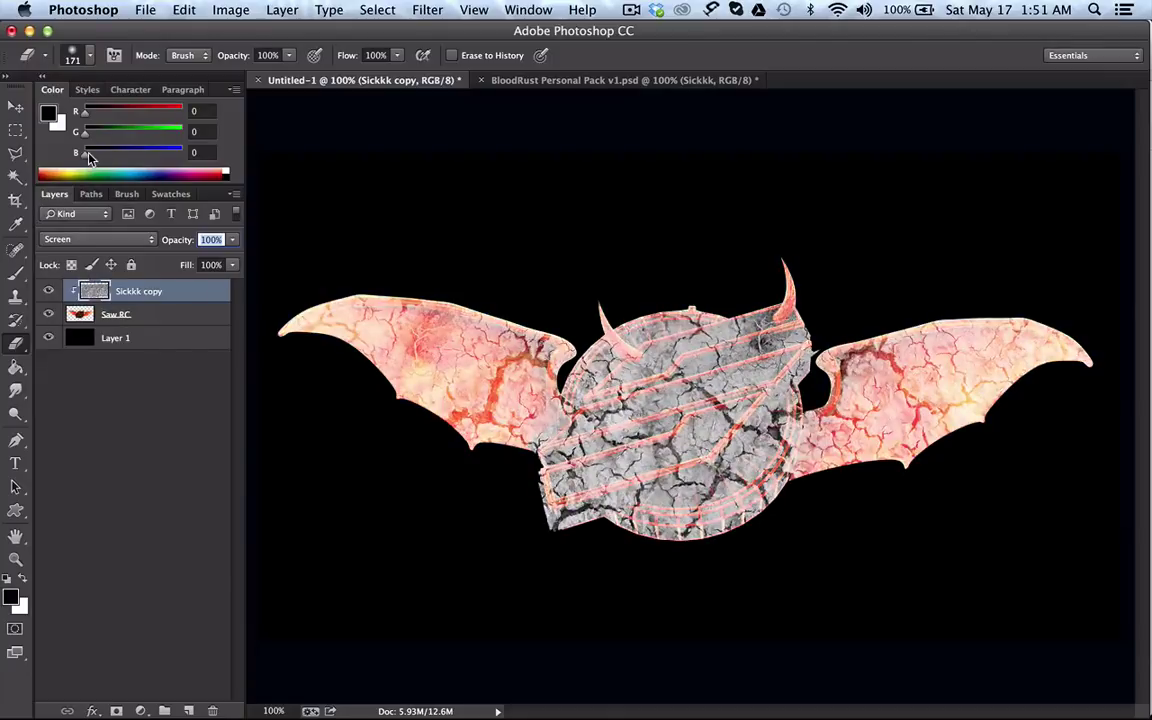
pyautogui.click(110, 239)
pyautogui.click(117, 227)
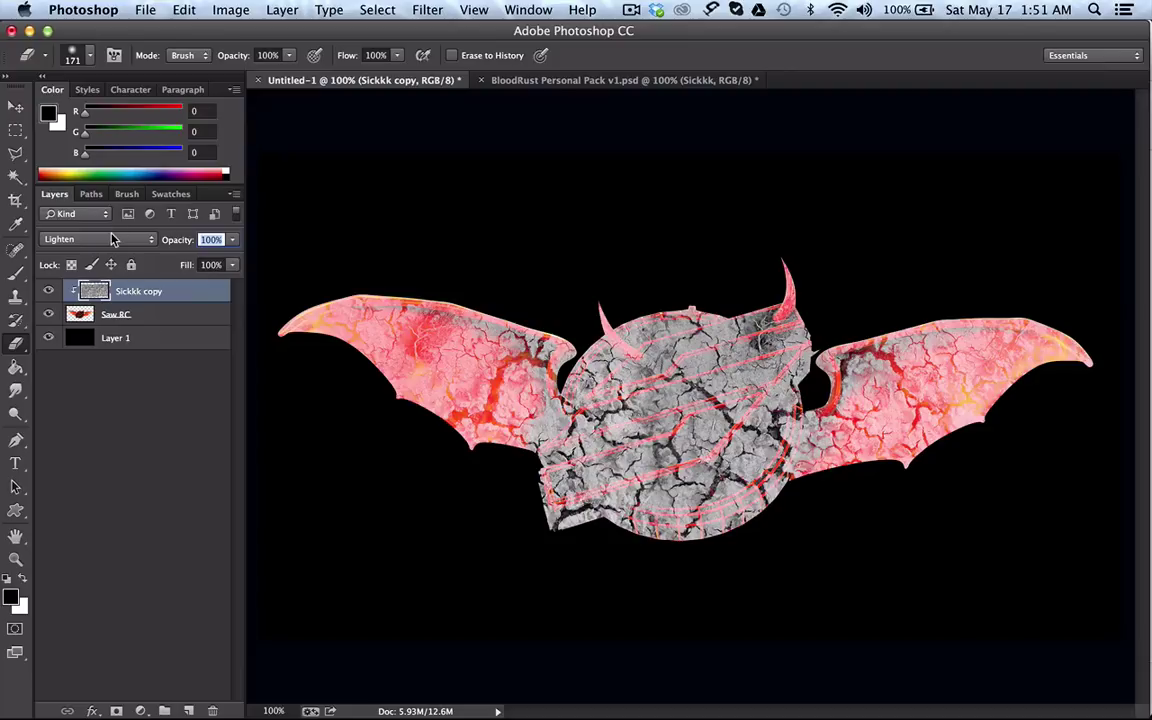
pyautogui.click(113, 239)
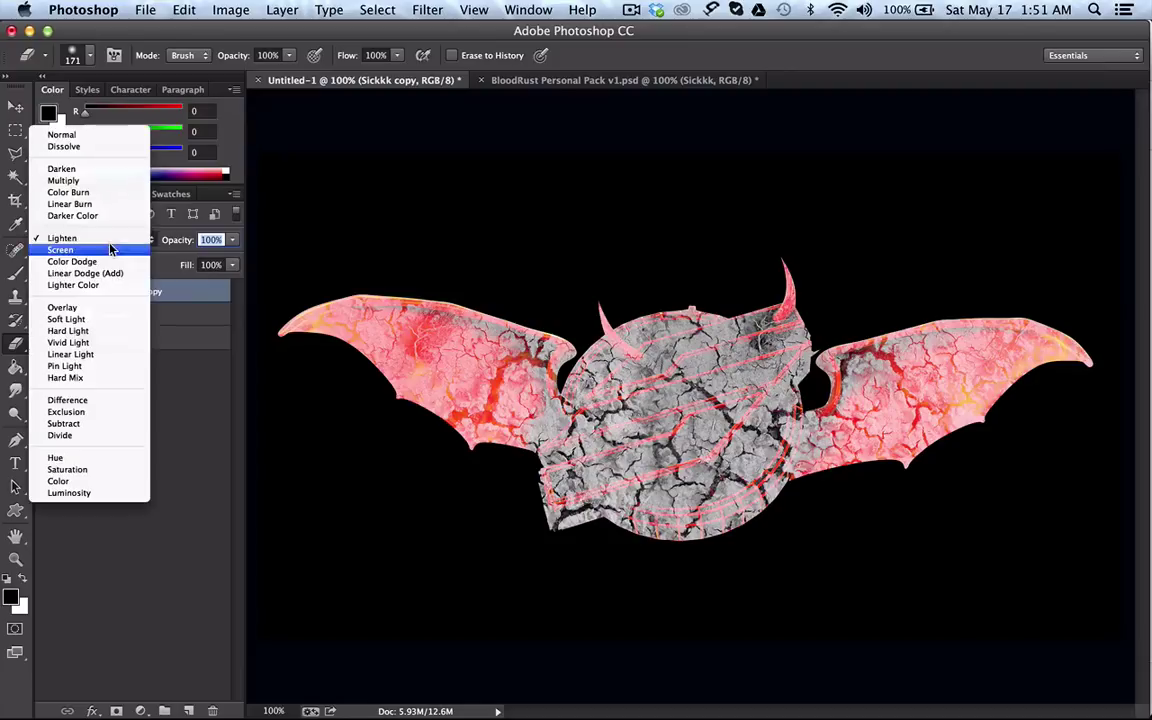
pyautogui.click(114, 181)
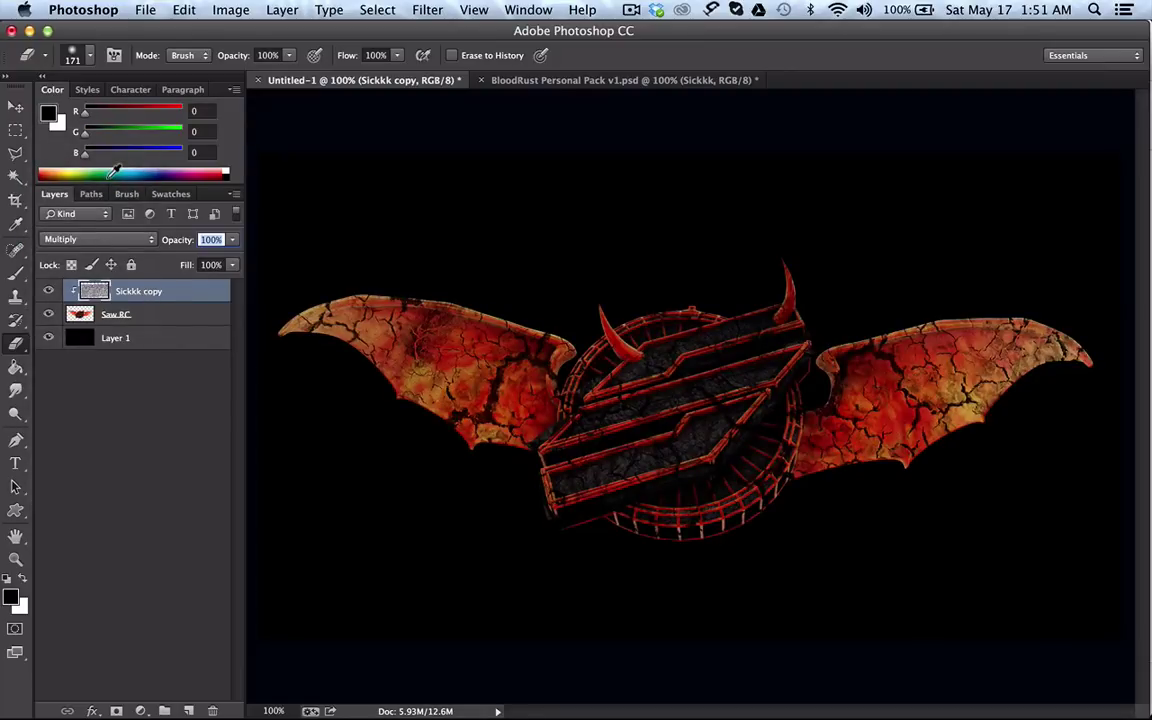
# Step: Set the Sickkk copy texture to the Darken blend mode at 12% opacity
pyautogui.click(109, 236)
pyautogui.click(112, 226)
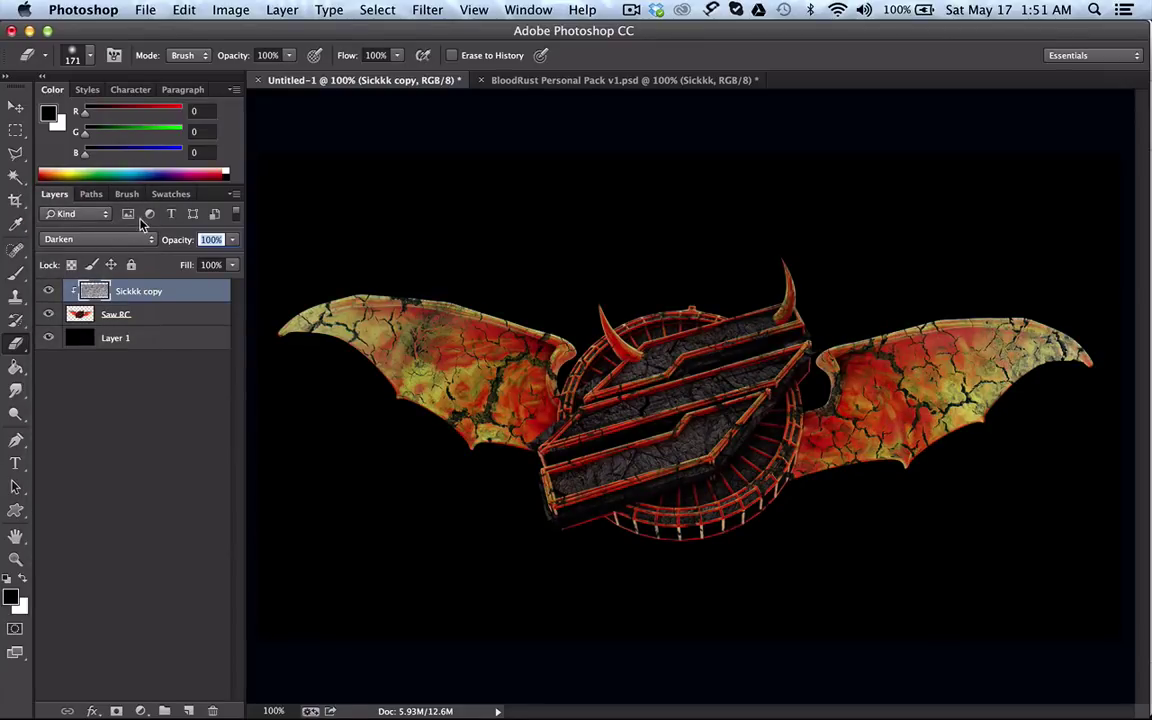
pyautogui.click(232, 239)
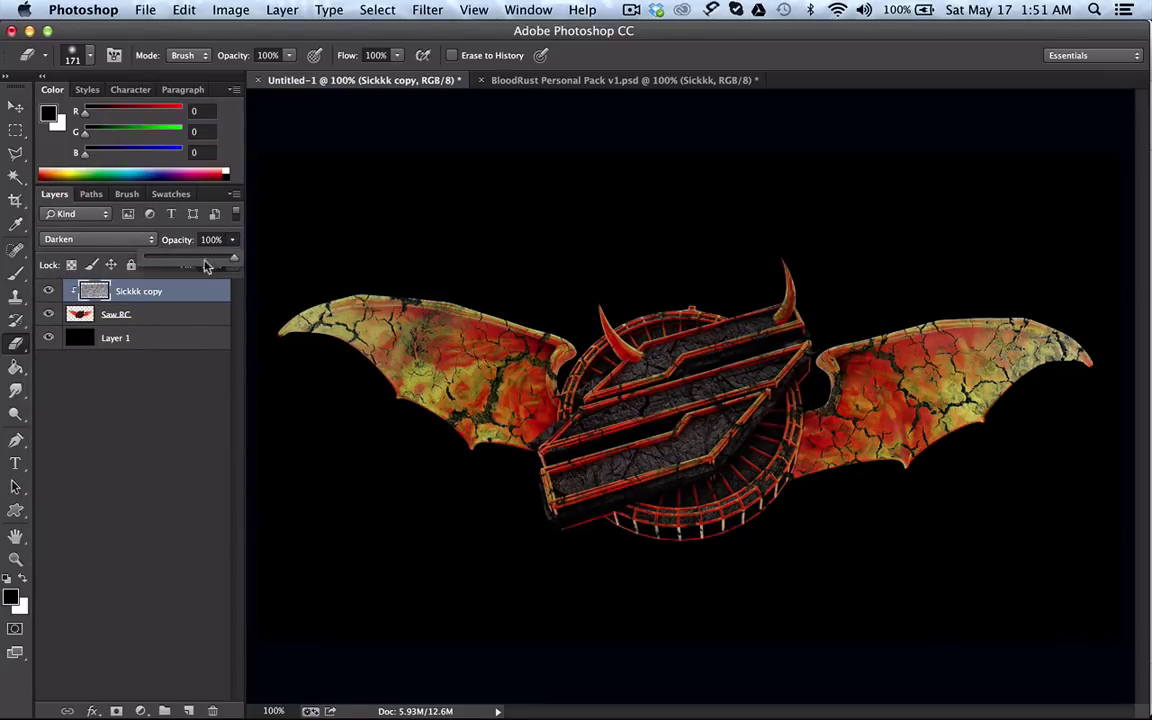
pyautogui.click(166, 261)
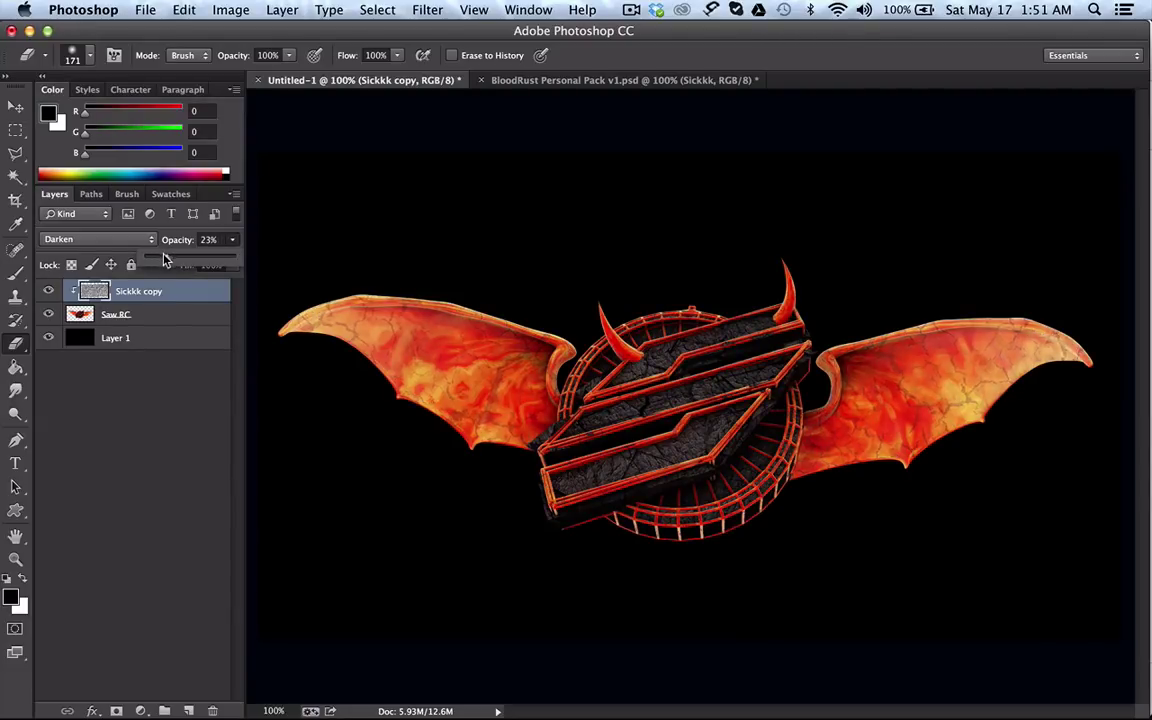
pyautogui.moveTo(160, 262); pyautogui.dragTo(157, 262)
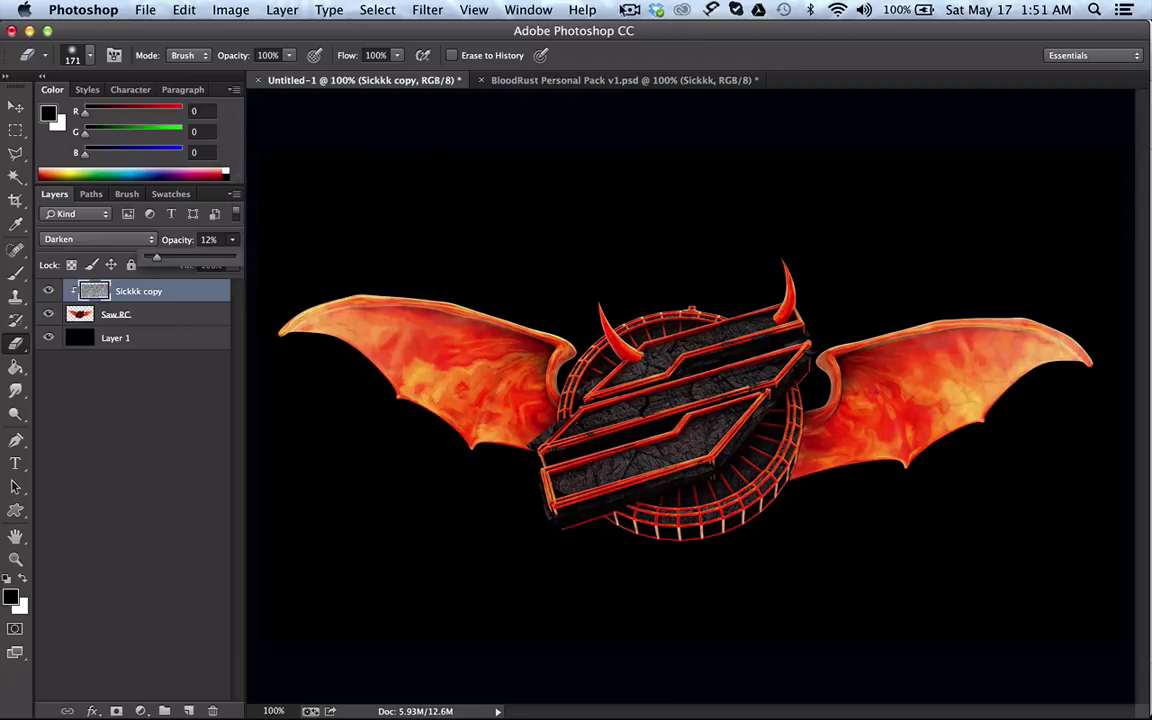
# Step: In BloodRust Personal Pack v1.psd, hide the Sickkk texture and show the Sick texture from the Normal Crap group
pyautogui.click(620, 79)
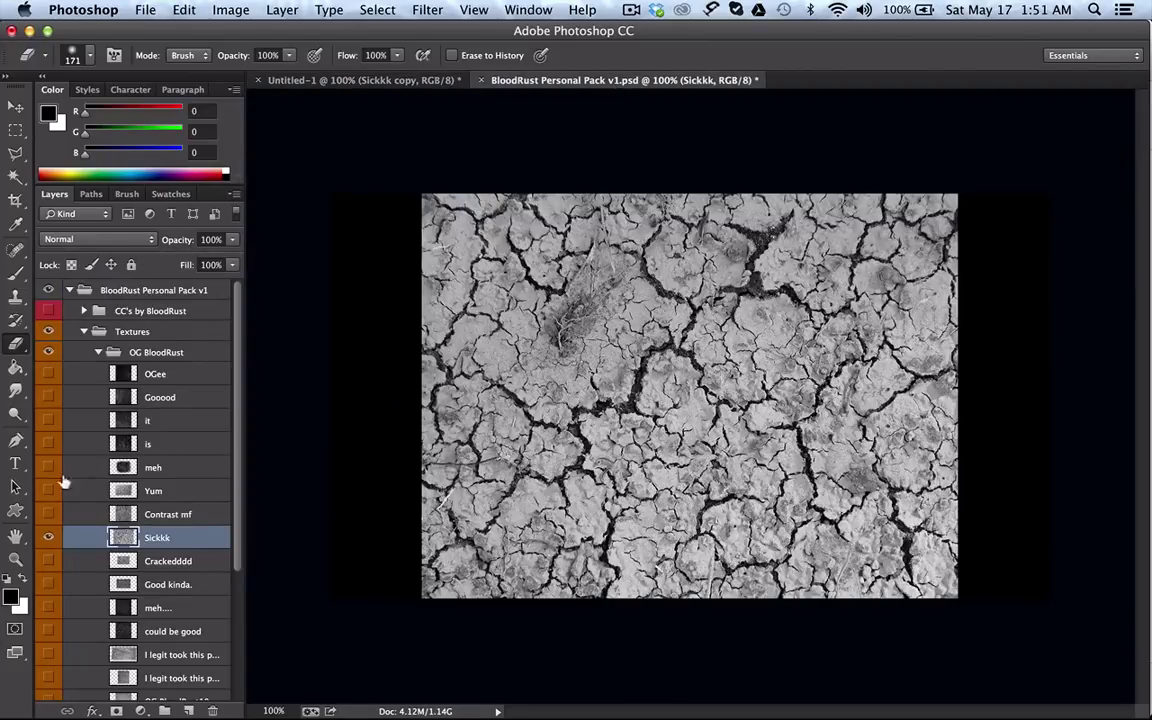
pyautogui.click(48, 538)
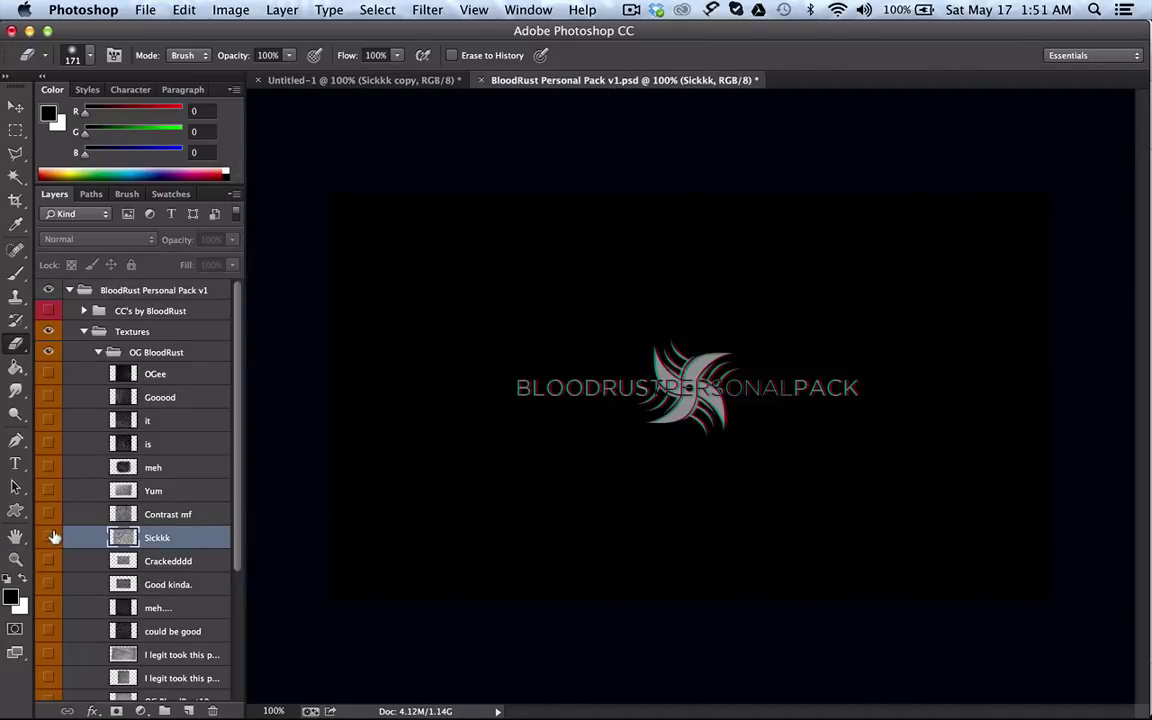
pyautogui.click(98, 352)
pyautogui.click(98, 373)
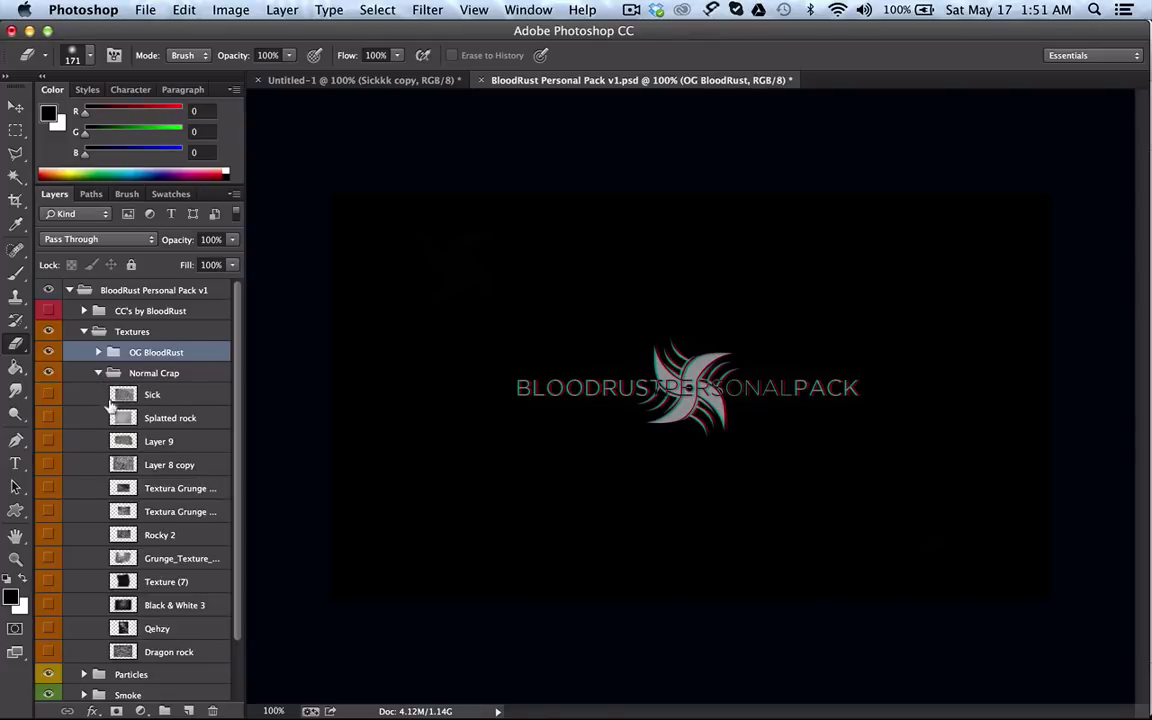
pyautogui.click(120, 394)
pyautogui.click(48, 394)
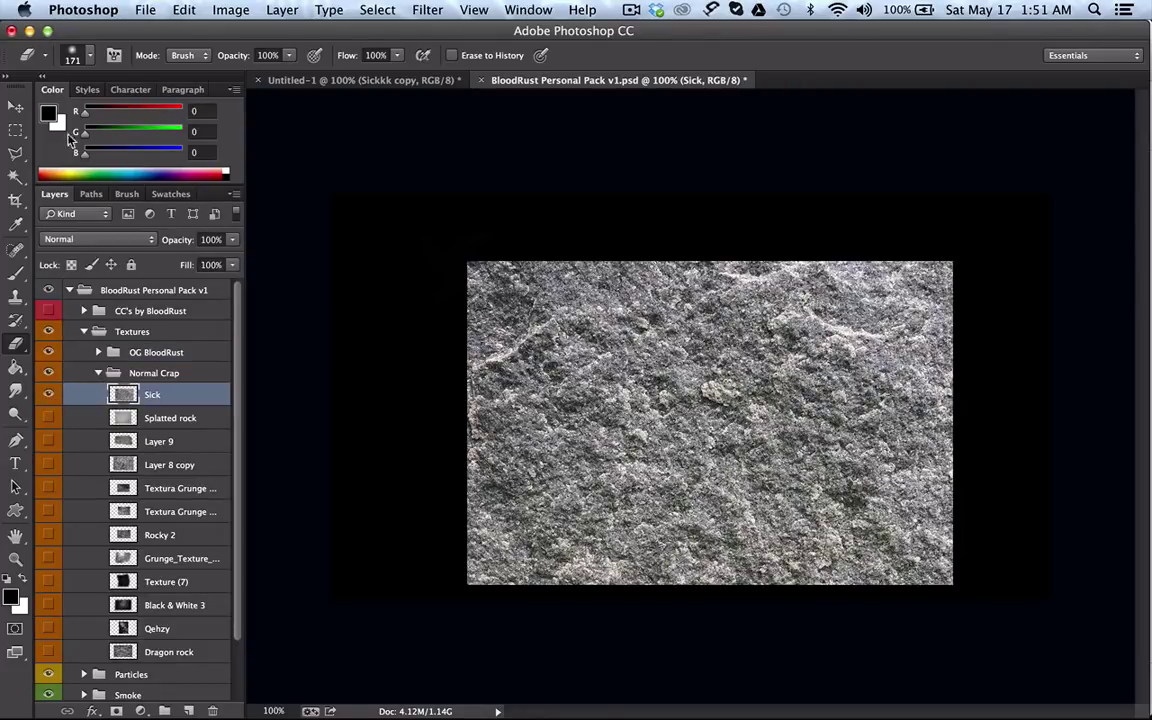
# Step: Copy the Sick texture into Untitled-1 over the render's left wing, and place a duplicate of it over the right wing
pyautogui.click(15, 106)
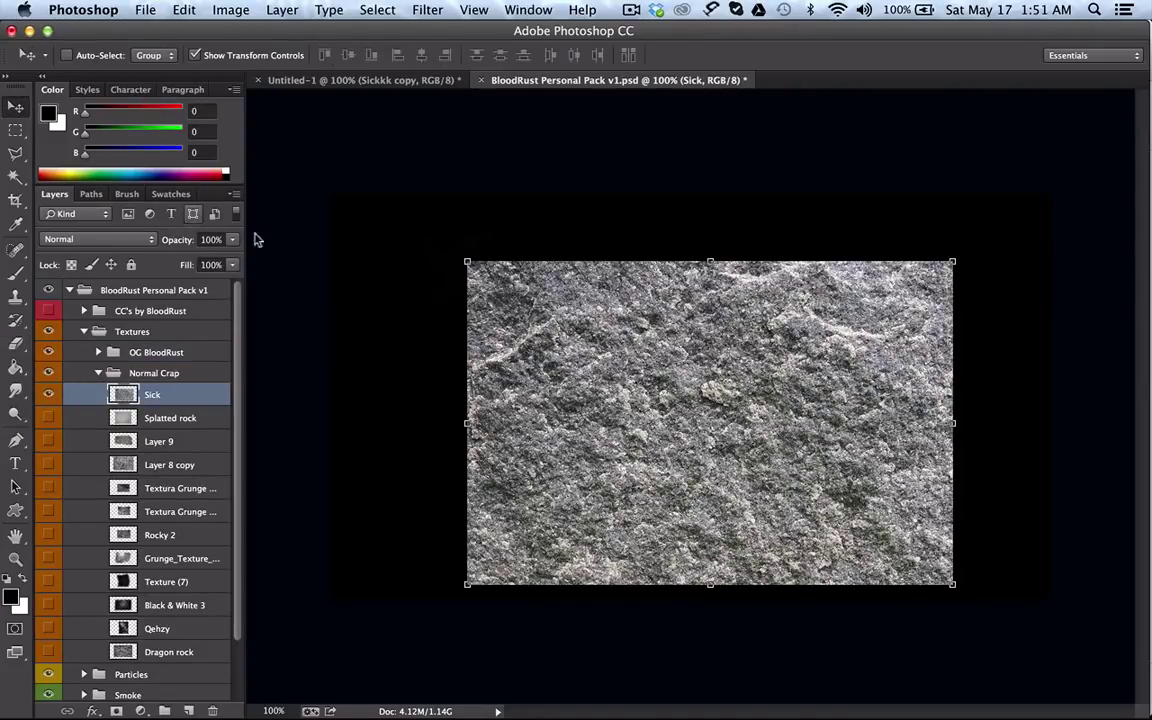
pyautogui.moveTo(594, 295); pyautogui.dragTo(532, 246)
pyautogui.moveTo(587, 343); pyautogui.dragTo(560, 325)
pyautogui.moveTo(600, 258); pyautogui.dragTo(812, 309)
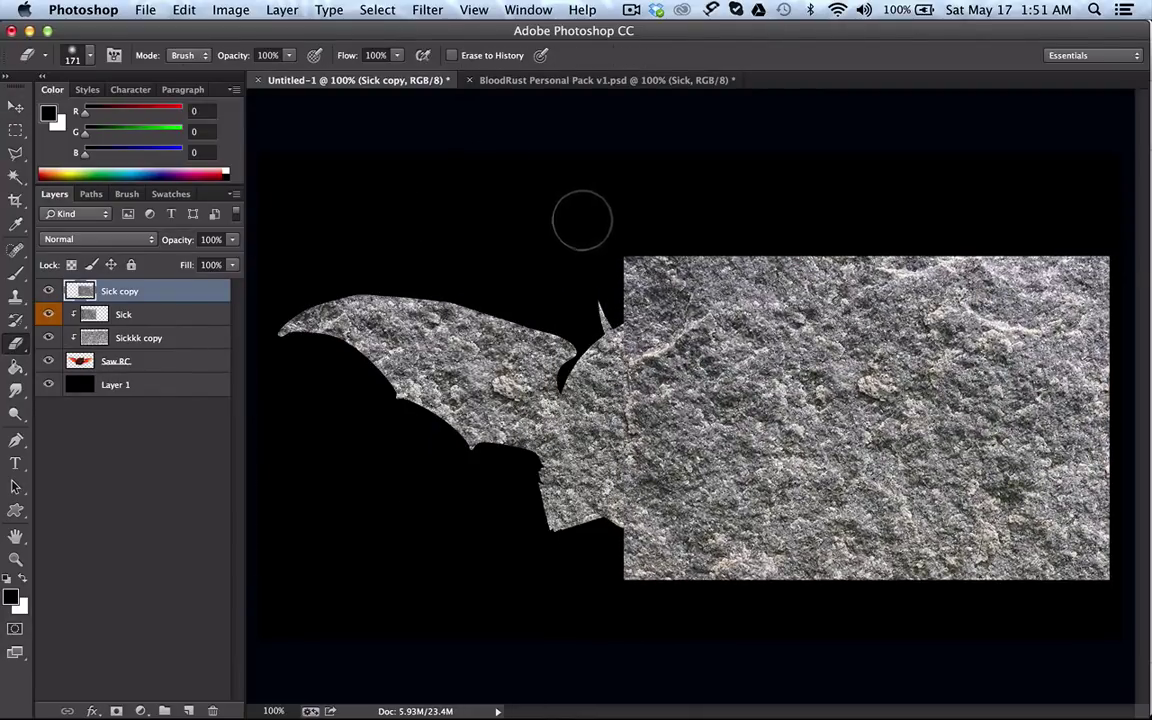
# Step: Erase the left edge of the Sick copy with the 171 px soft eraser, and clip the layer to the render
pyautogui.moveTo(609, 270); pyautogui.dragTo(637, 604)
pyautogui.moveTo(566, 617); pyautogui.dragTo(612, 540)
pyautogui.keyDown('shift'); pyautogui.click(155, 313); pyautogui.keyUp('shift')
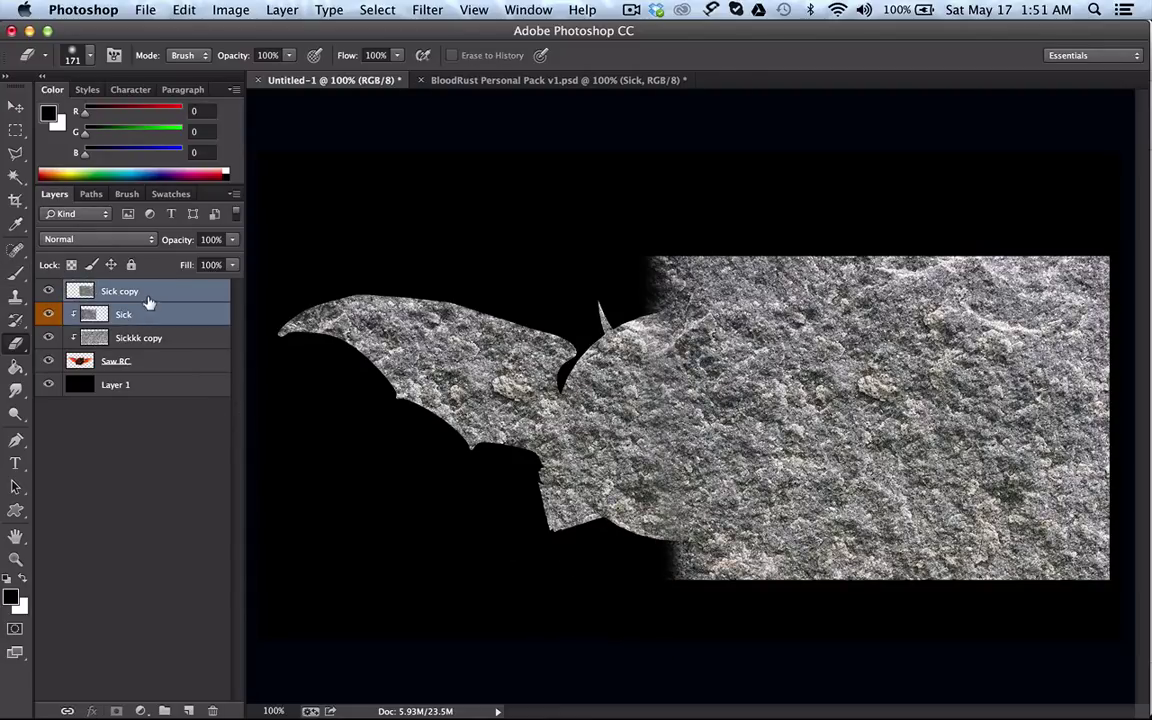
pyautogui.rightClick(149, 291)
pyautogui.click(205, 321)
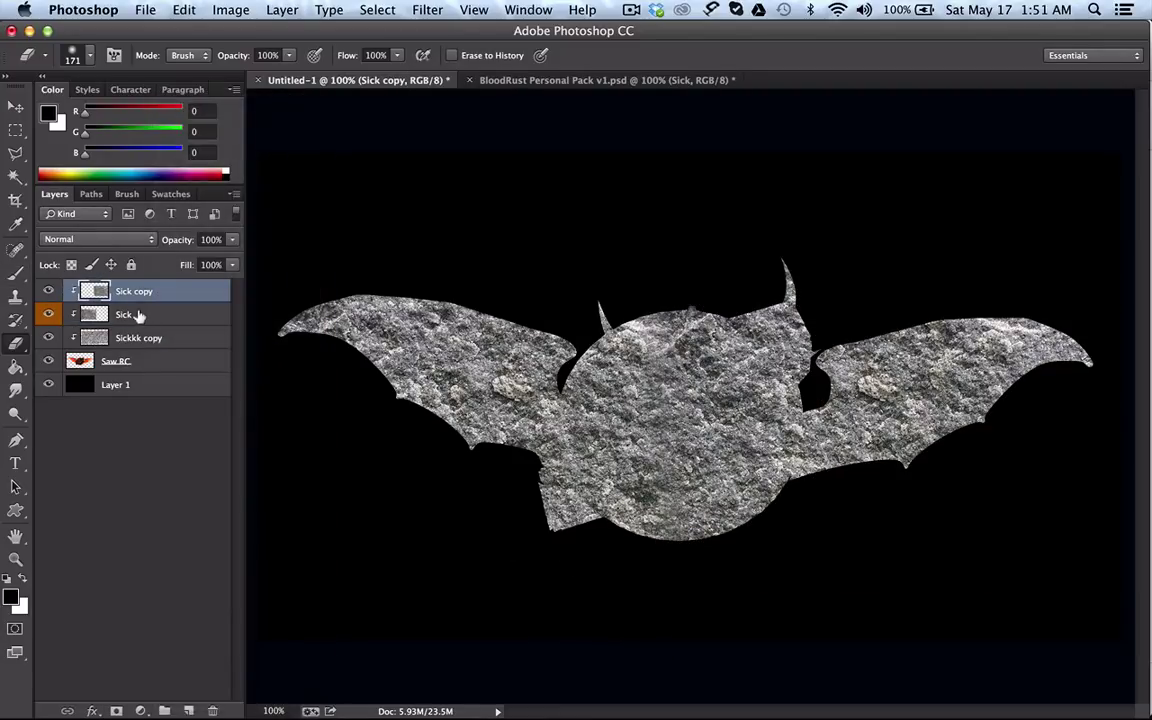
# Step: Merge the two Sick texture layers and set the merged texture to Overlay at 31% opacity
pyautogui.keyDown('shift'); pyautogui.click(138, 312); pyautogui.keyUp('shift')
pyautogui.press('super+e')
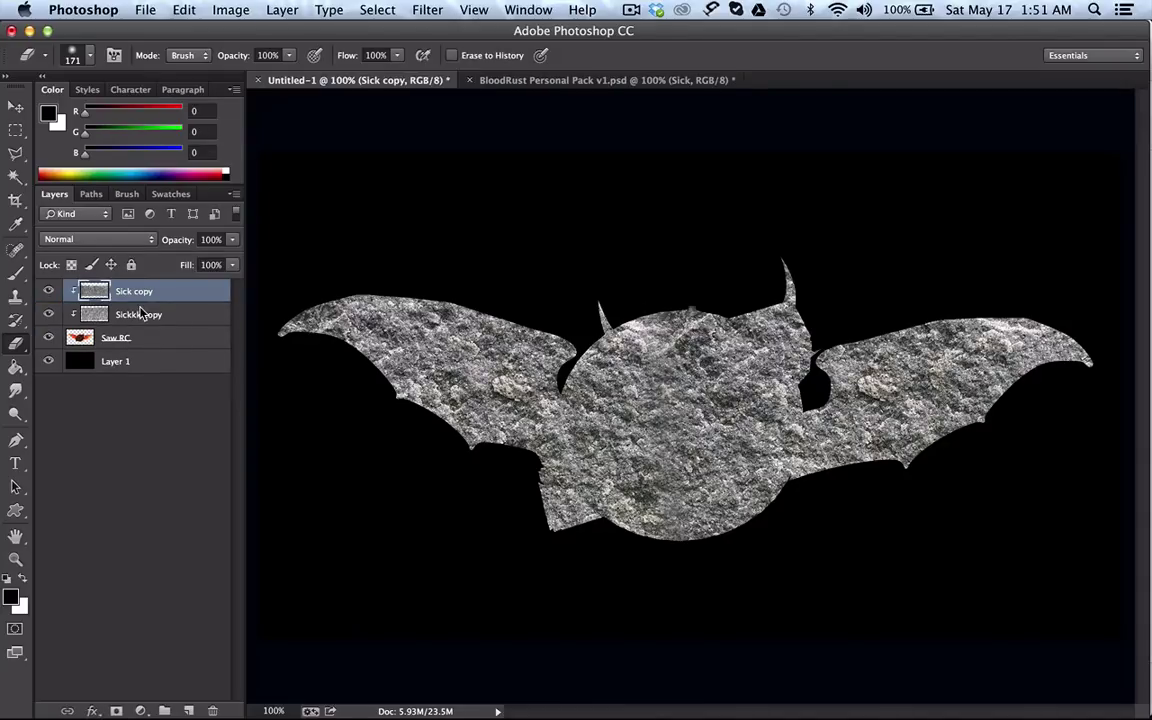
pyautogui.click(120, 240)
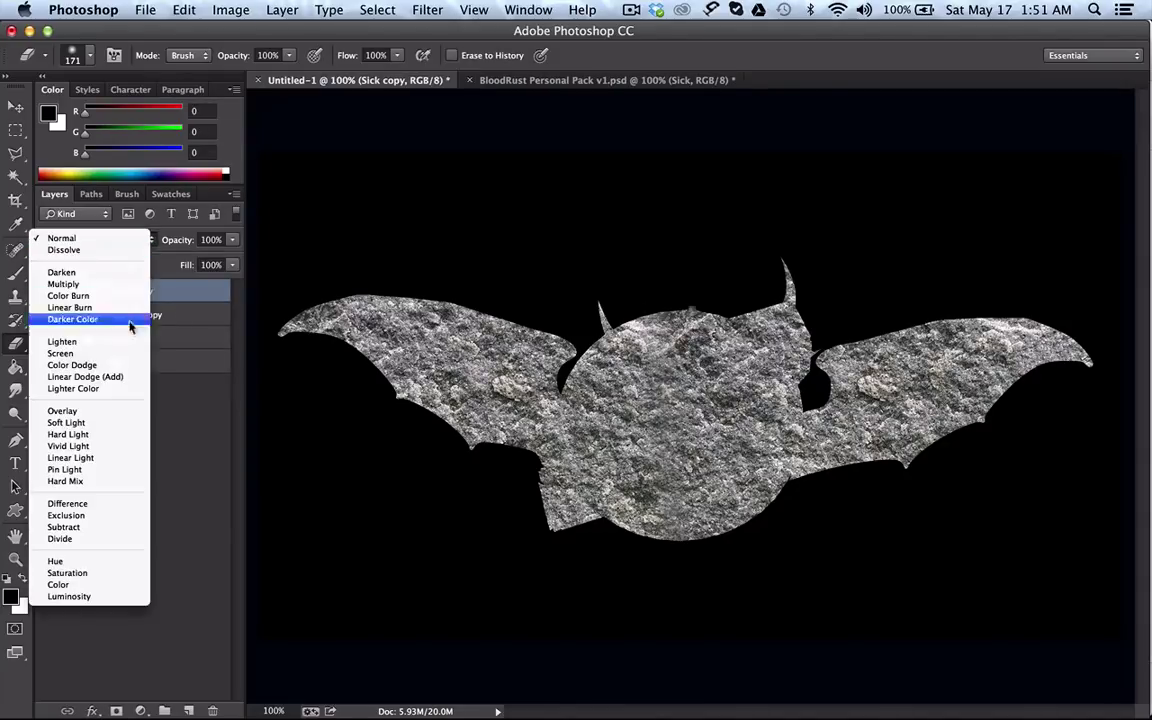
pyautogui.click(90, 407)
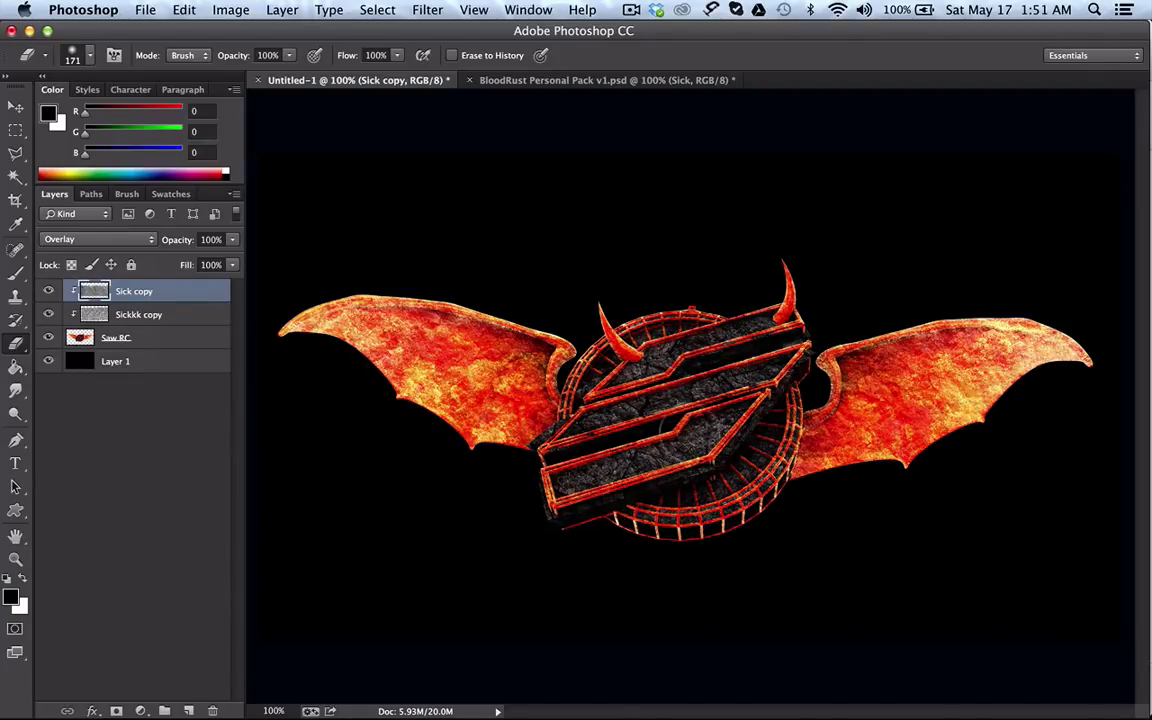
pyautogui.click(231, 241)
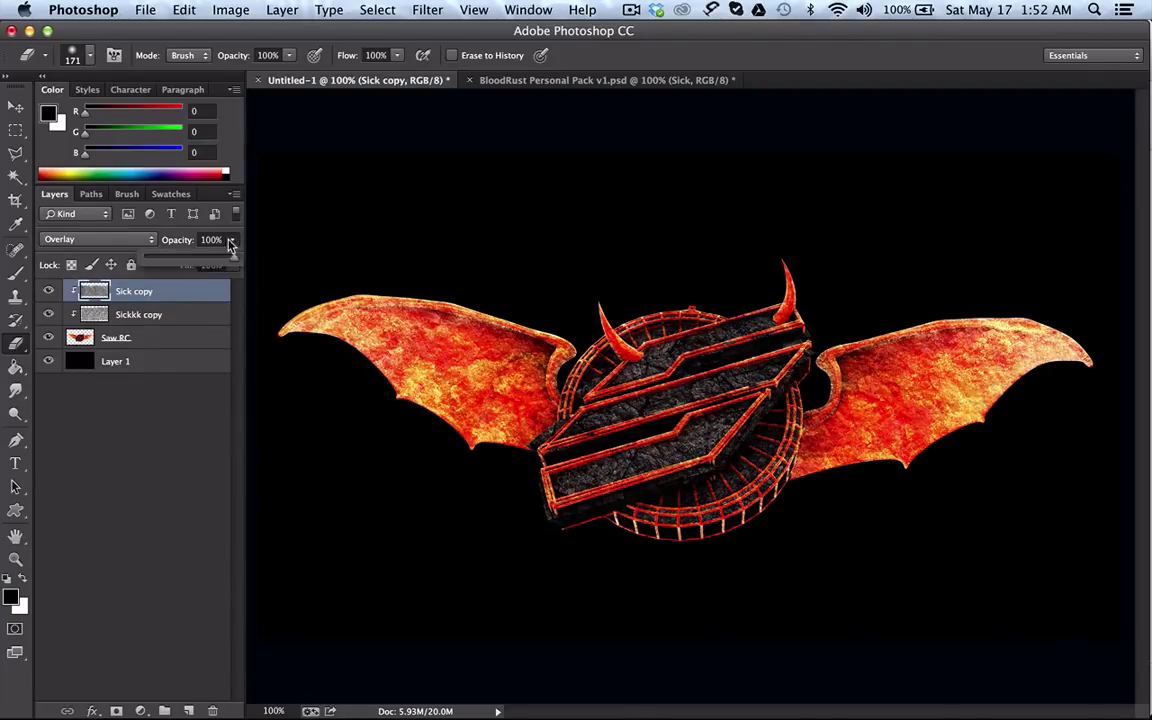
pyautogui.moveTo(203, 262); pyautogui.dragTo(176, 266)
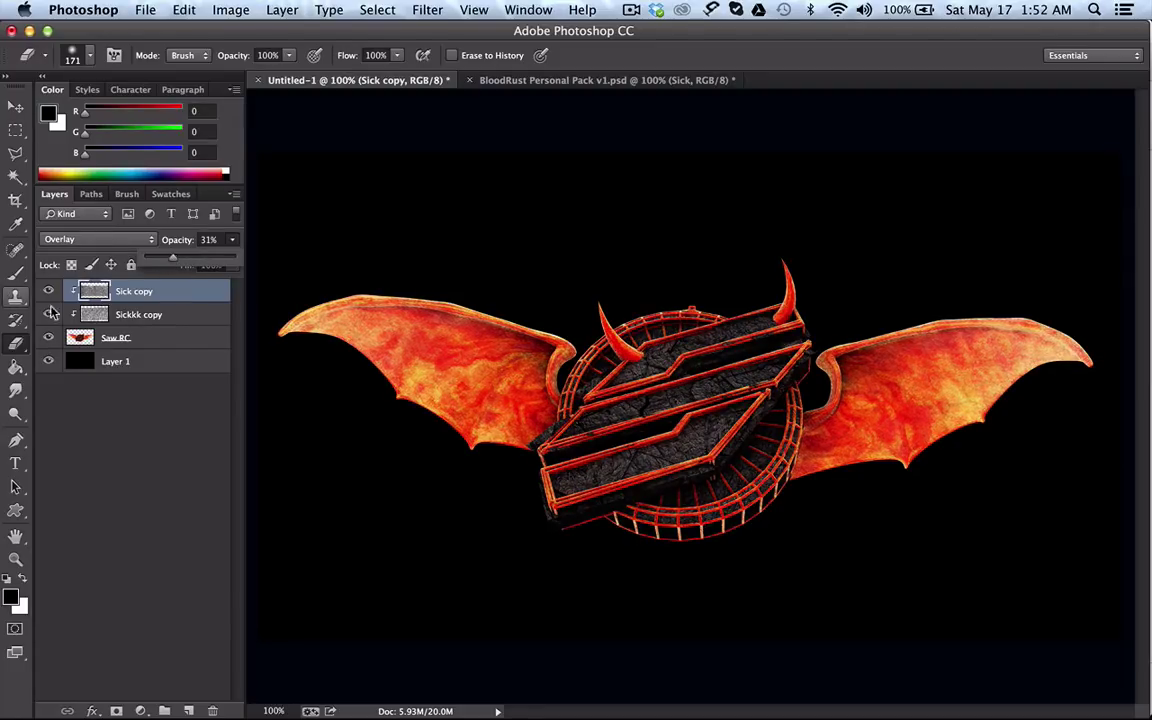
# Step: Merge both textures with the Saw RC render into one layer, and add a new empty layer above it
pyautogui.keyDown('shift'); pyautogui.click(152, 338); pyautogui.keyUp('shift')
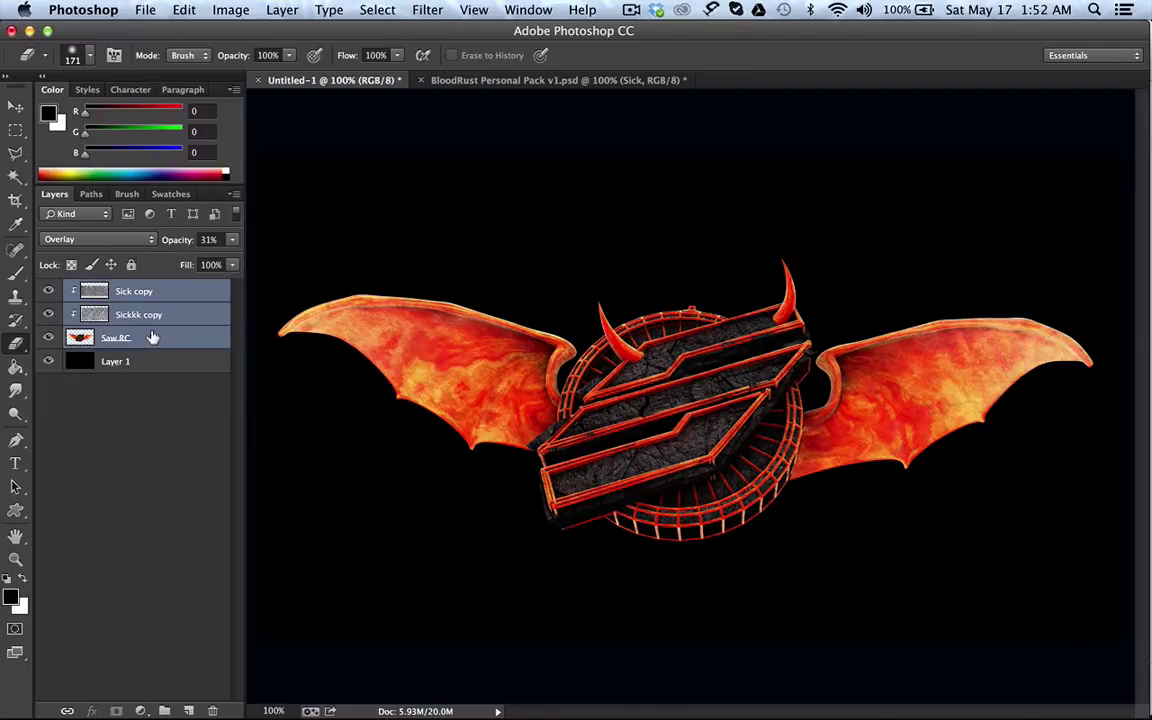
pyautogui.press('super+e')
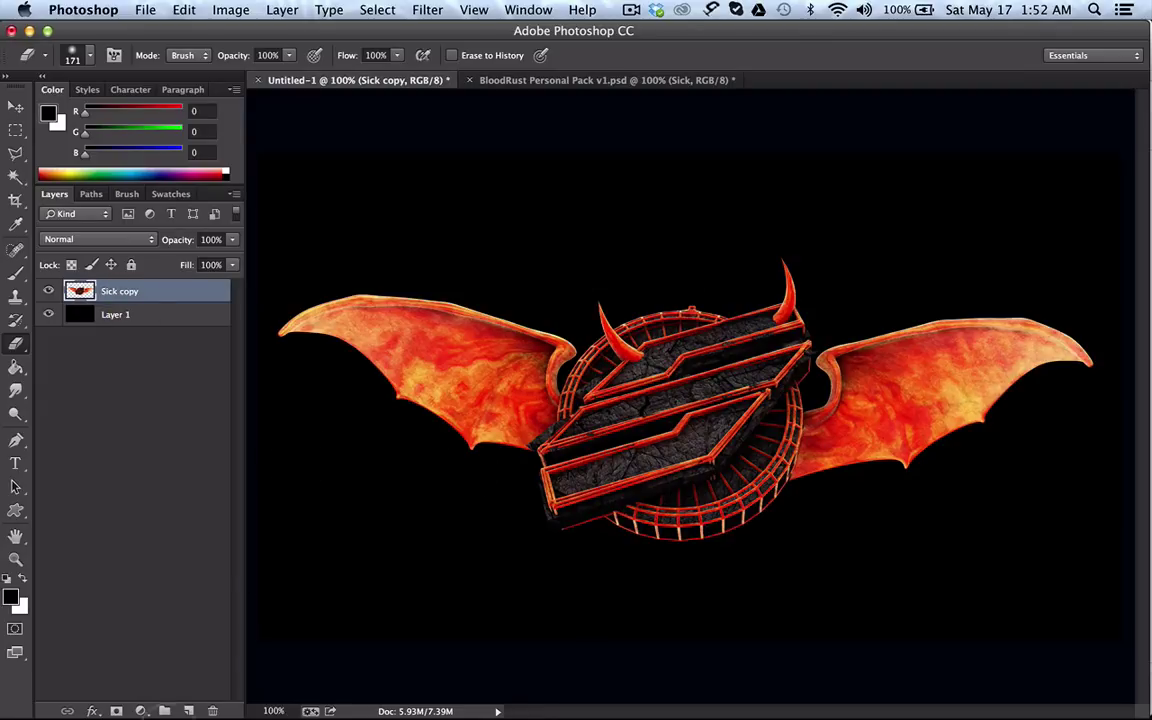
pyautogui.click(188, 710)
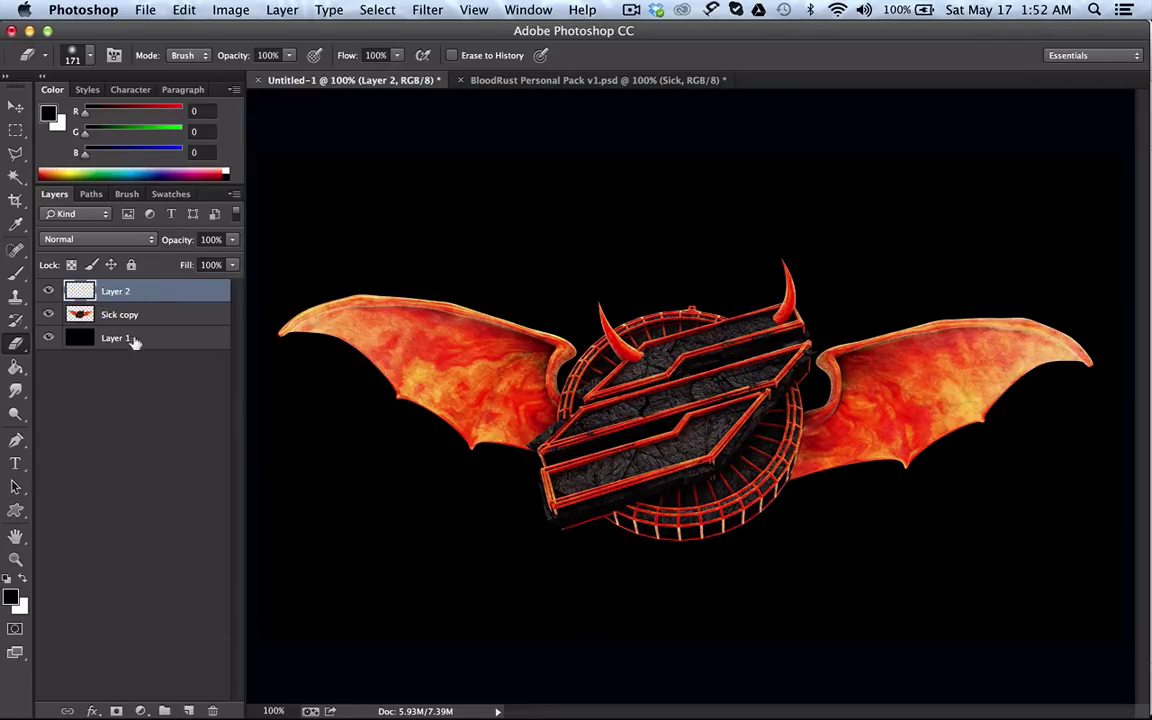
# Step: Set up the Brush tool with white as the foreground colour, a 90 px size and 0% hardness
pyautogui.click(28, 275)
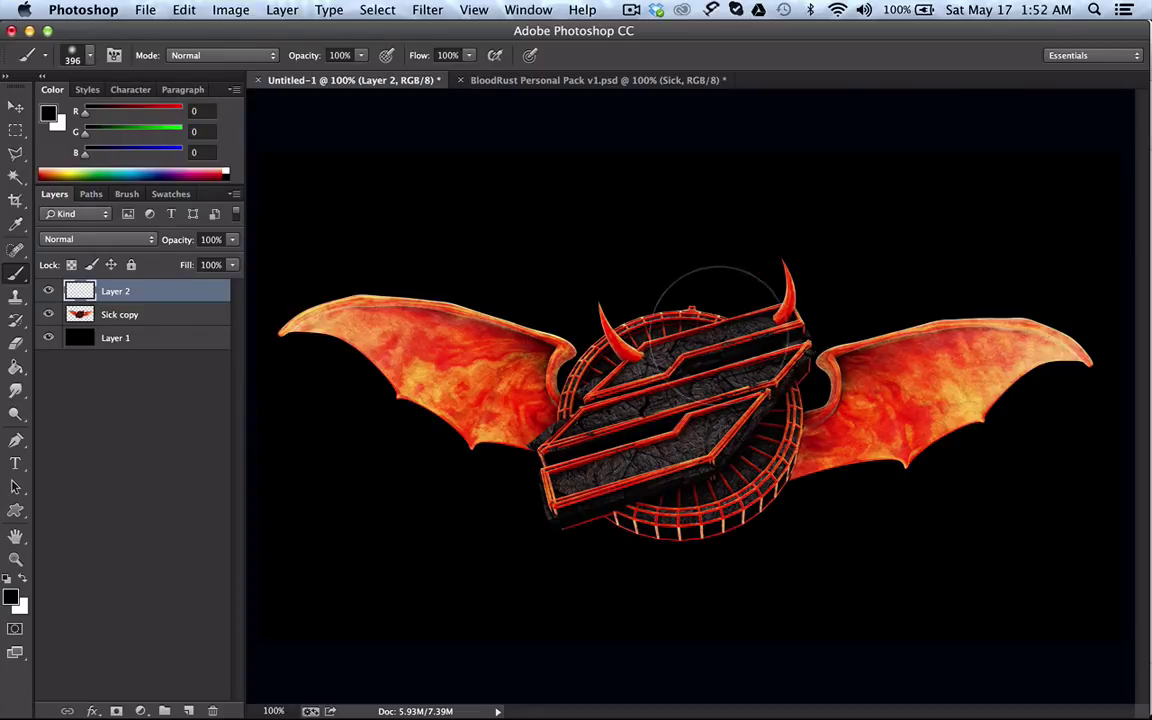
pyautogui.click(225, 173)
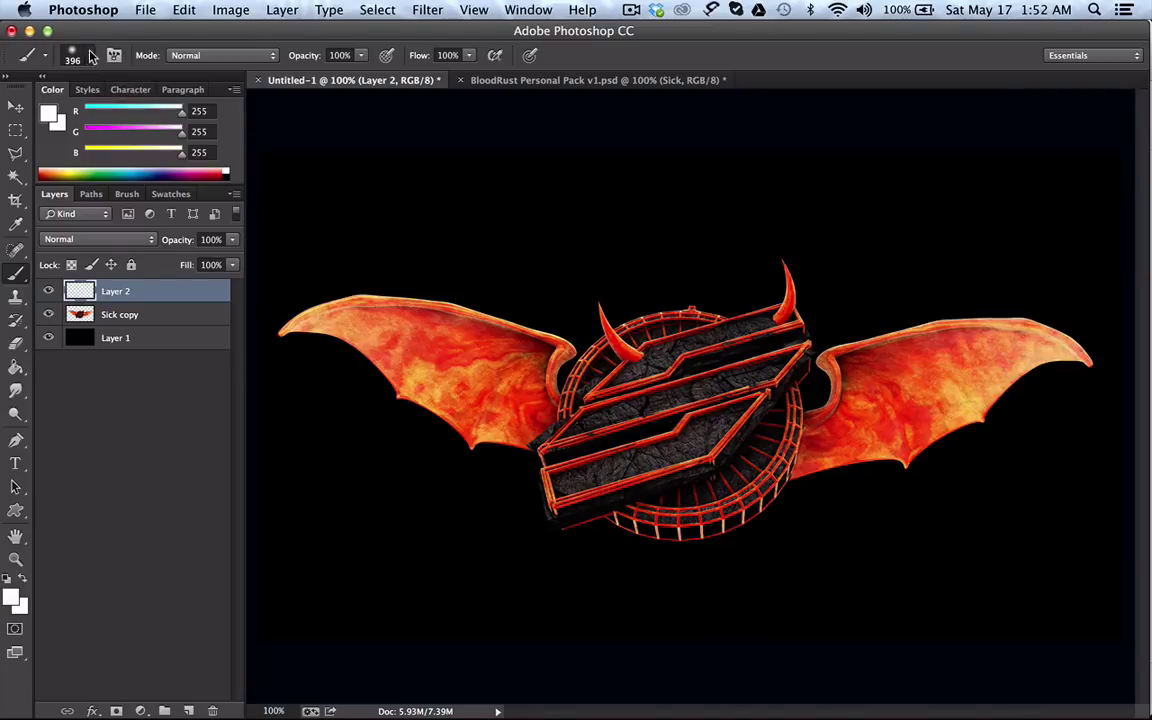
pyautogui.click(72, 55)
pyautogui.click(141, 106)
pyautogui.moveTo(141, 106); pyautogui.dragTo(148, 110)
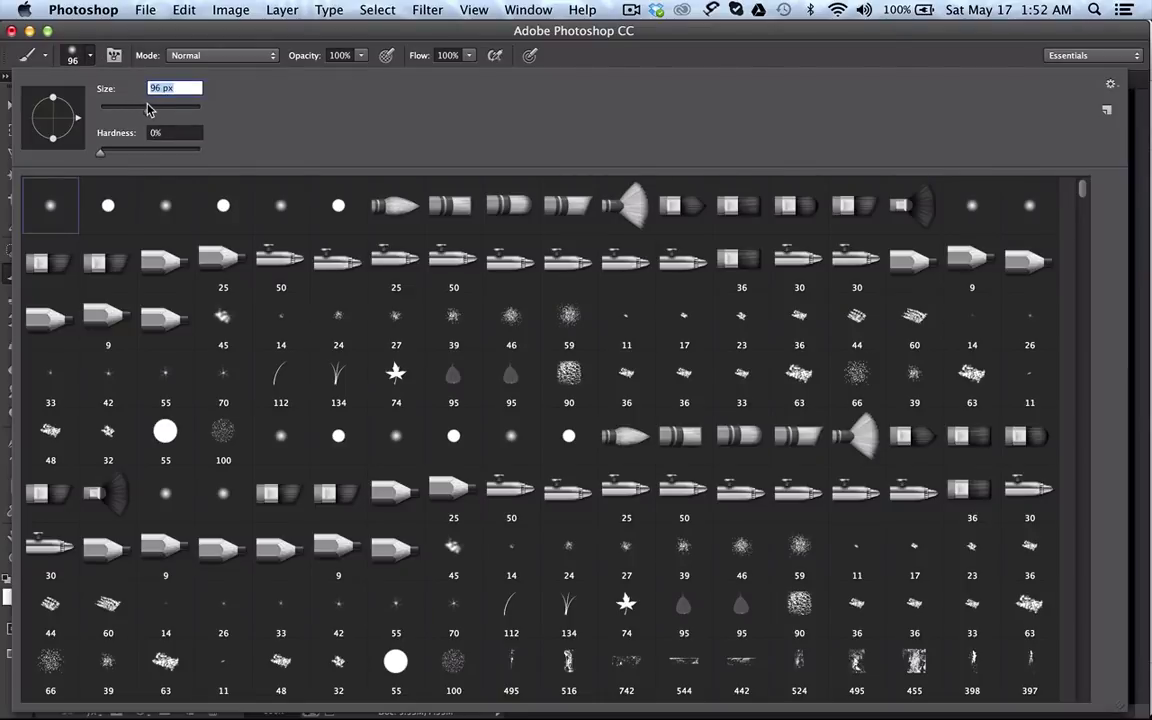
pyautogui.press('Return')
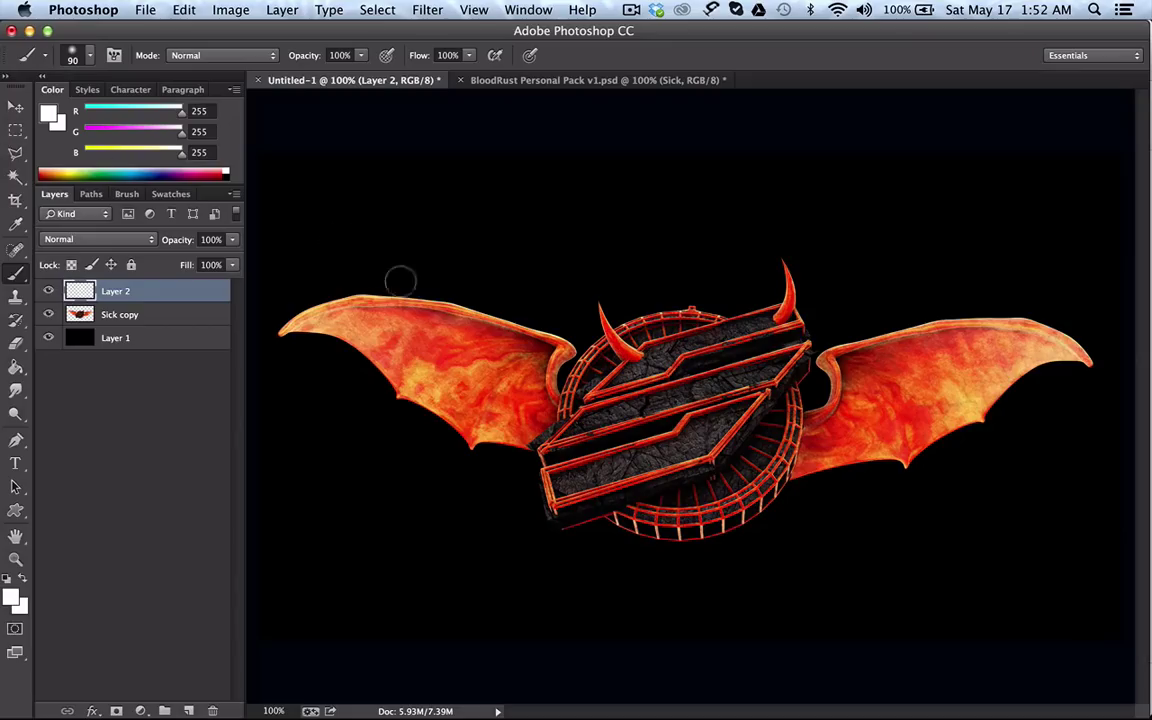
# Step: Paint soft white strokes along the three rock-textured bars of the S emblem on Layer 2
pyautogui.click(765, 321)
pyautogui.keyDown('shift'); pyautogui.click(645, 365); pyautogui.keyUp('shift')
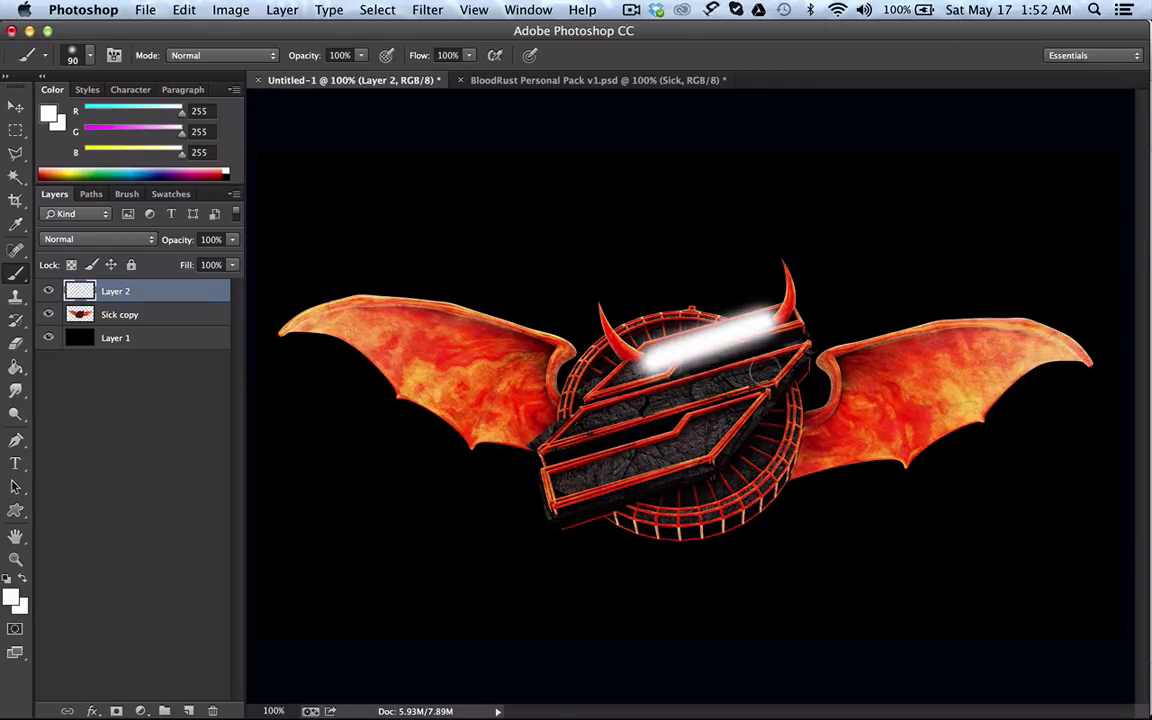
pyautogui.click(771, 370)
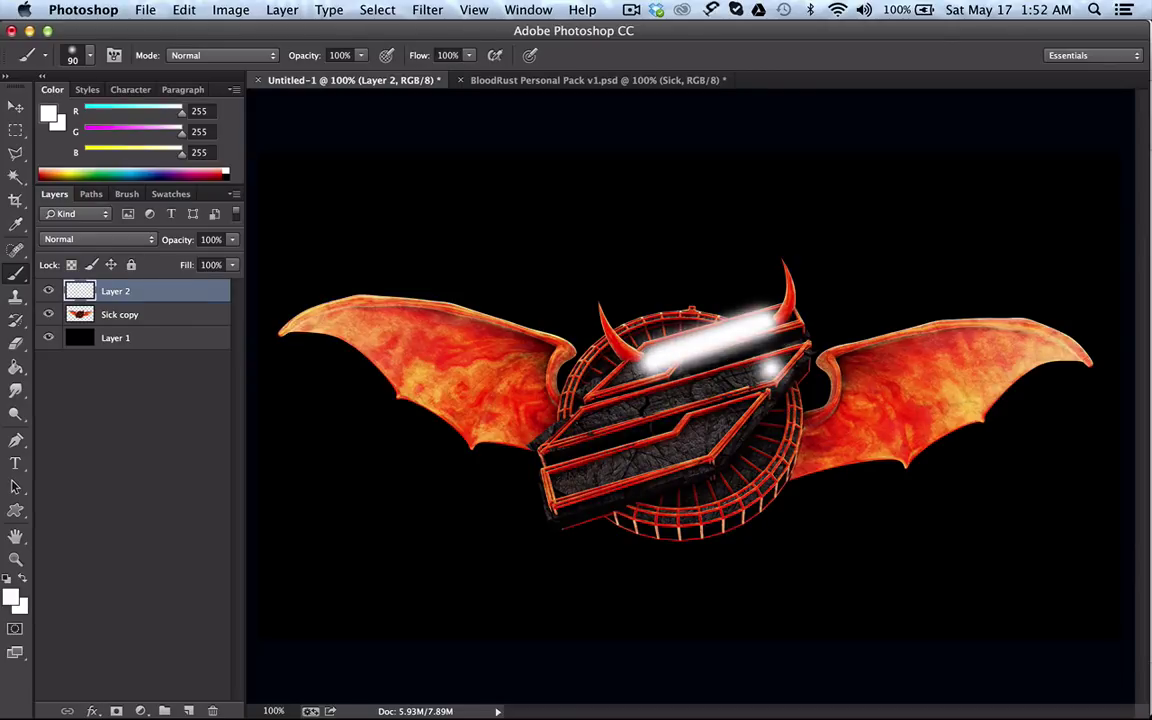
pyautogui.keyDown('shift'); pyautogui.click(587, 424); pyautogui.keyUp('shift')
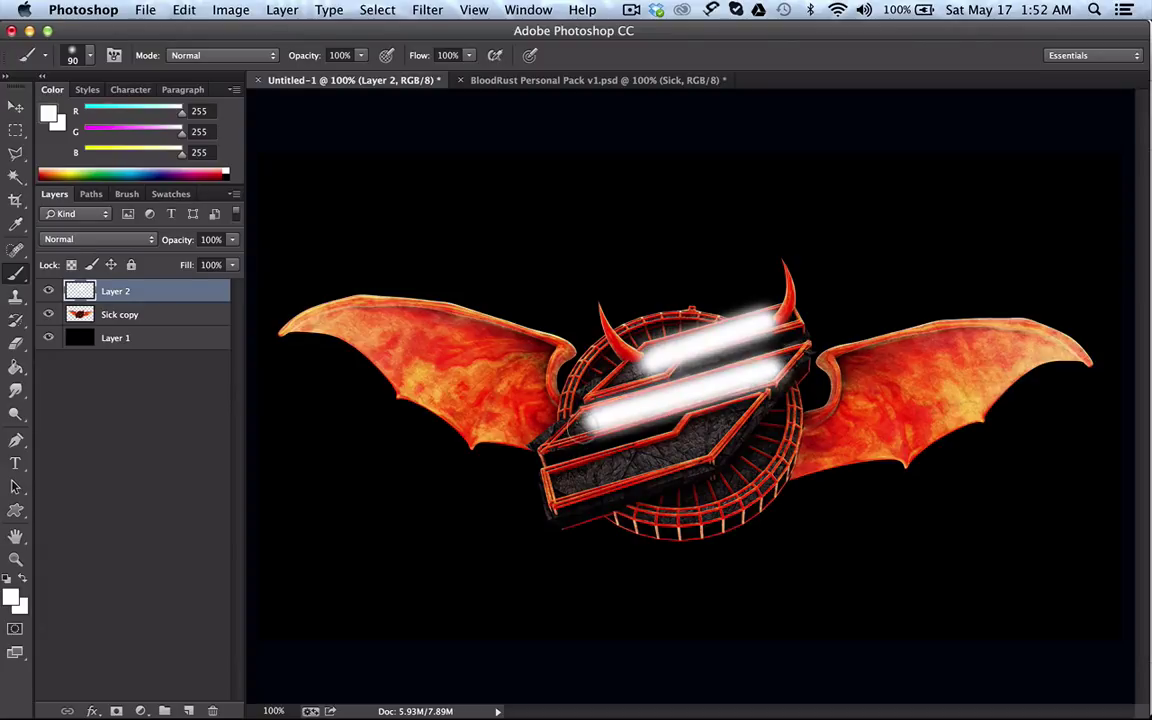
pyautogui.click(712, 428)
pyautogui.moveTo(722, 419); pyautogui.dragTo(700, 444)
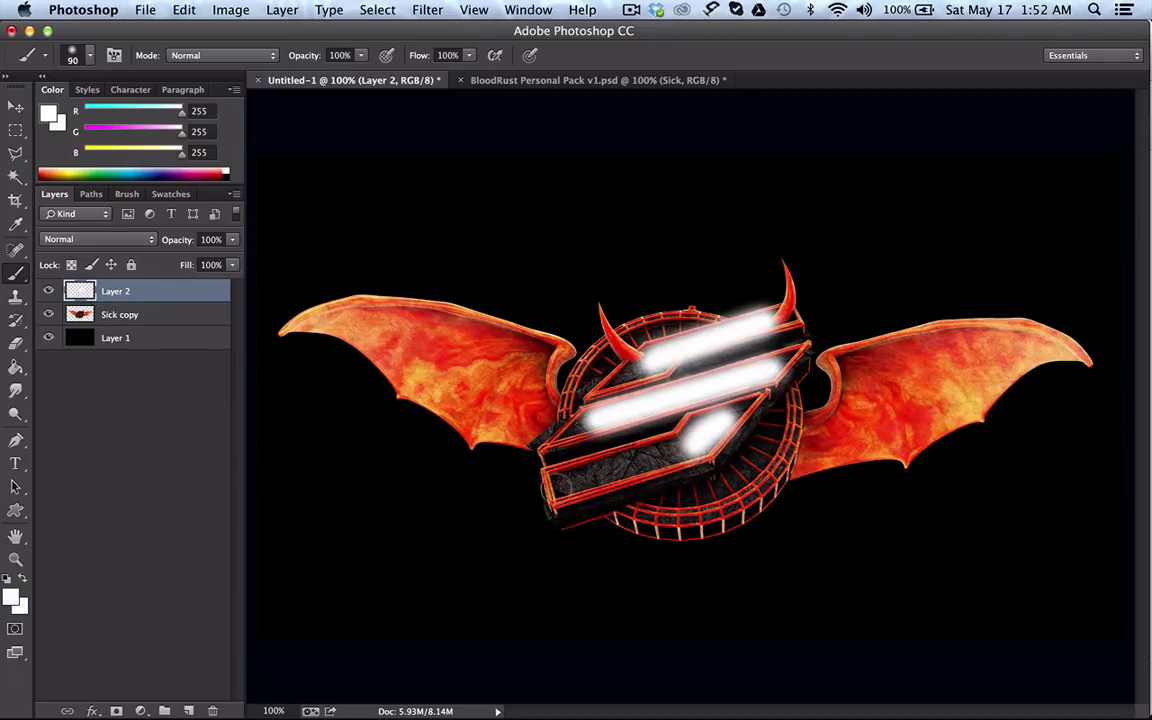
pyautogui.keyDown('shift'); pyautogui.click(557, 487); pyautogui.keyUp('shift')
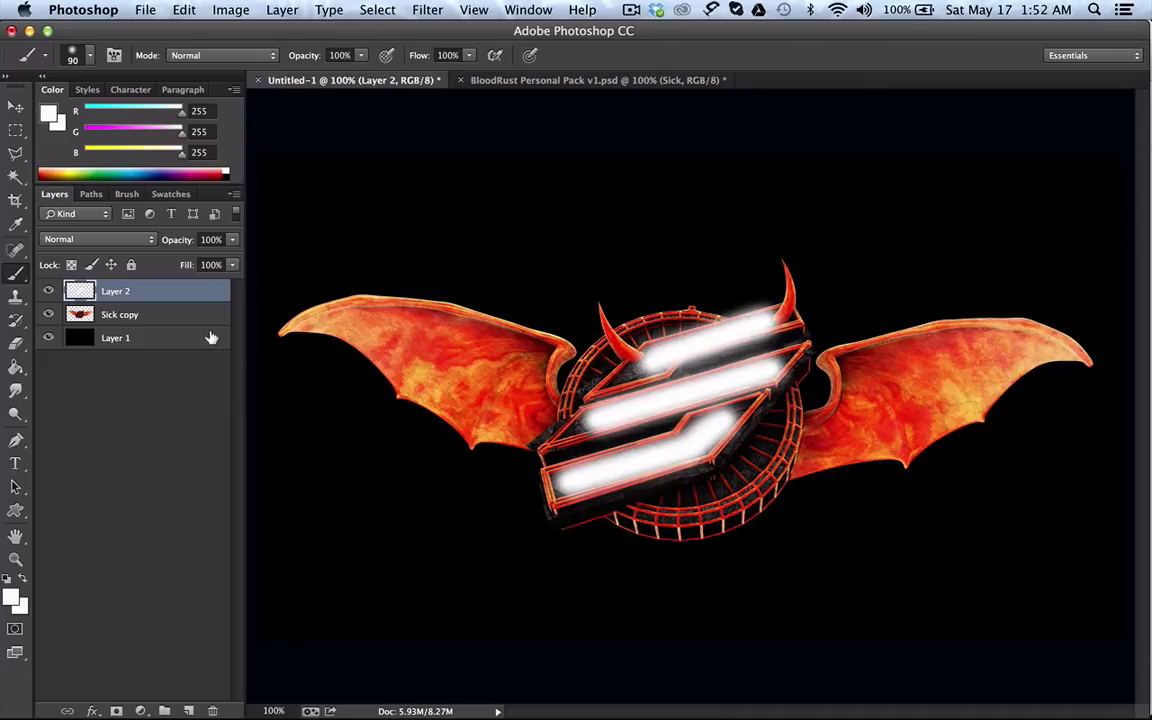
pyautogui.click(233, 240)
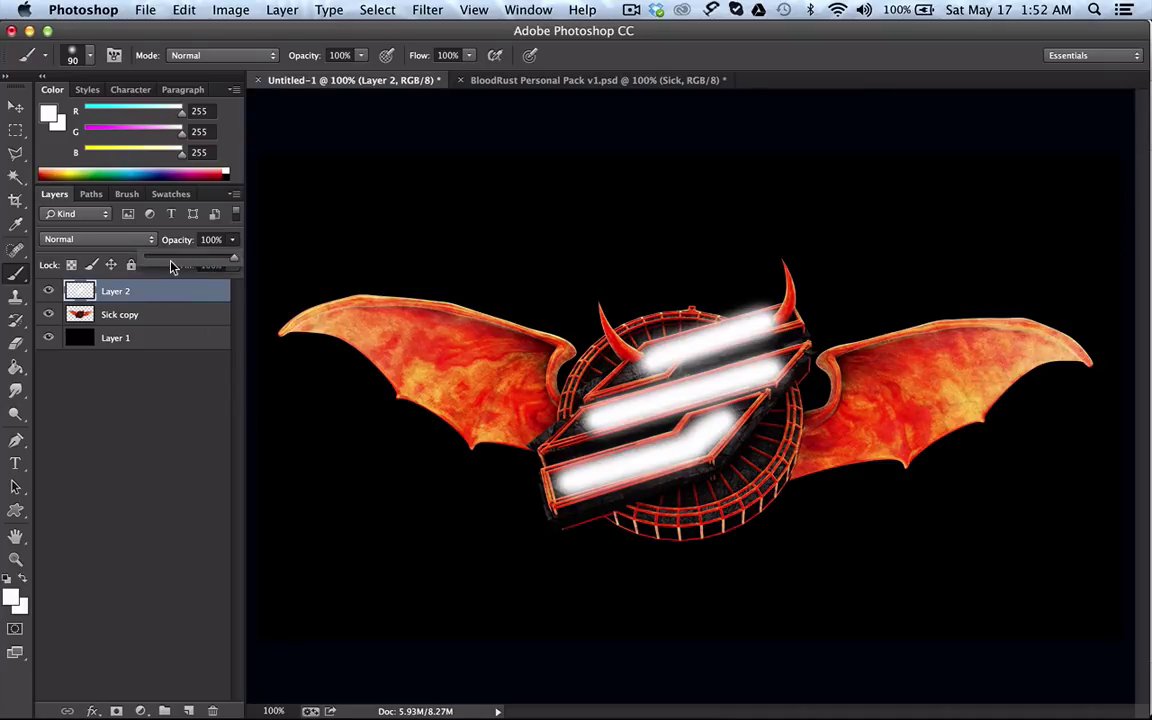
pyautogui.moveTo(172, 266); pyautogui.dragTo(172, 260)
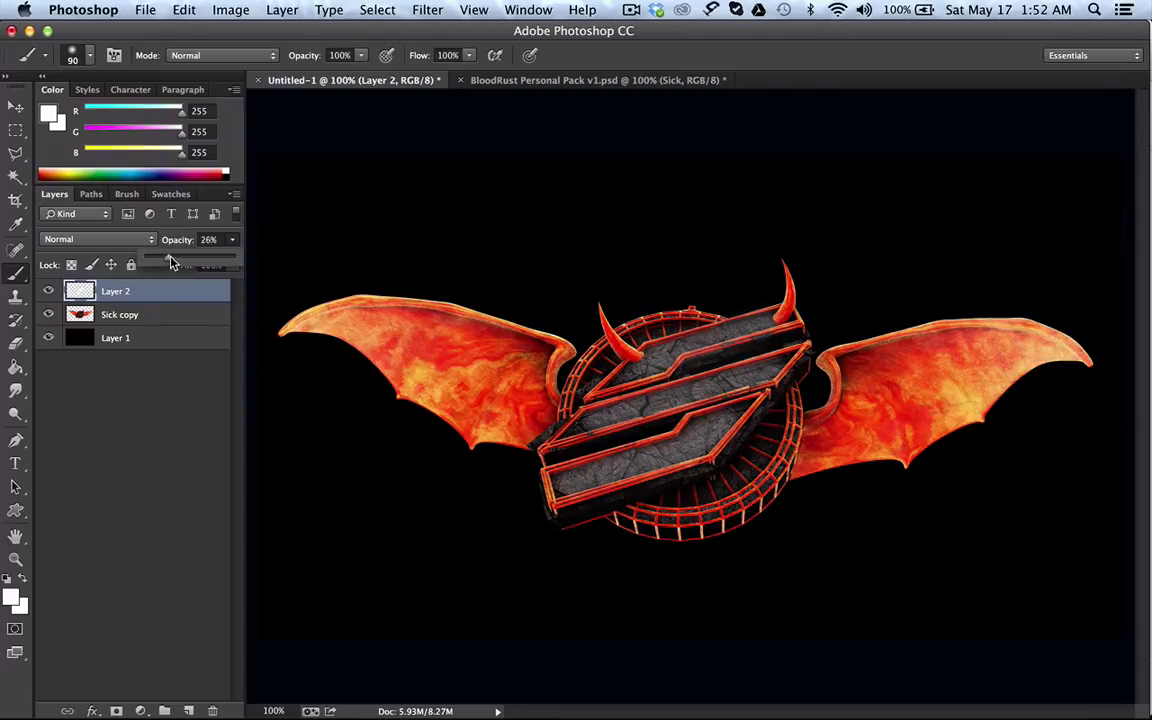
pyautogui.press('Escape')
# Step: Set Layer 2 with the white strokes to Overlay at 20% opacity, and compare the render with and without it
pyautogui.click(115, 239)
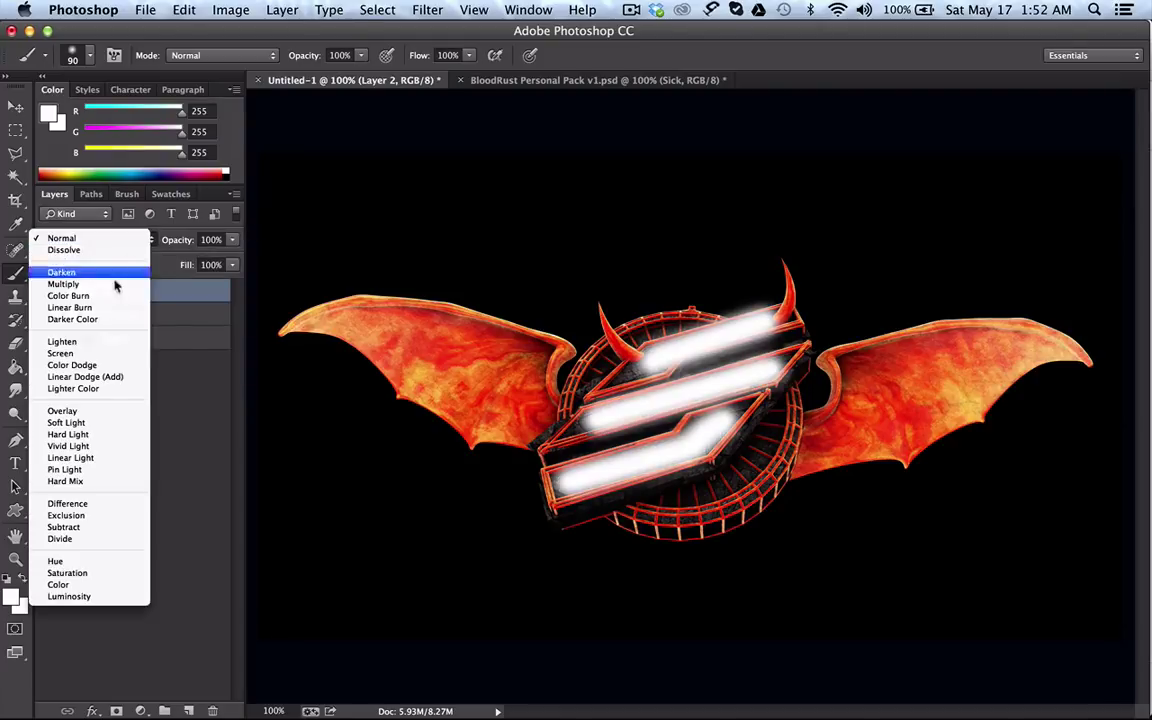
pyautogui.click(68, 411)
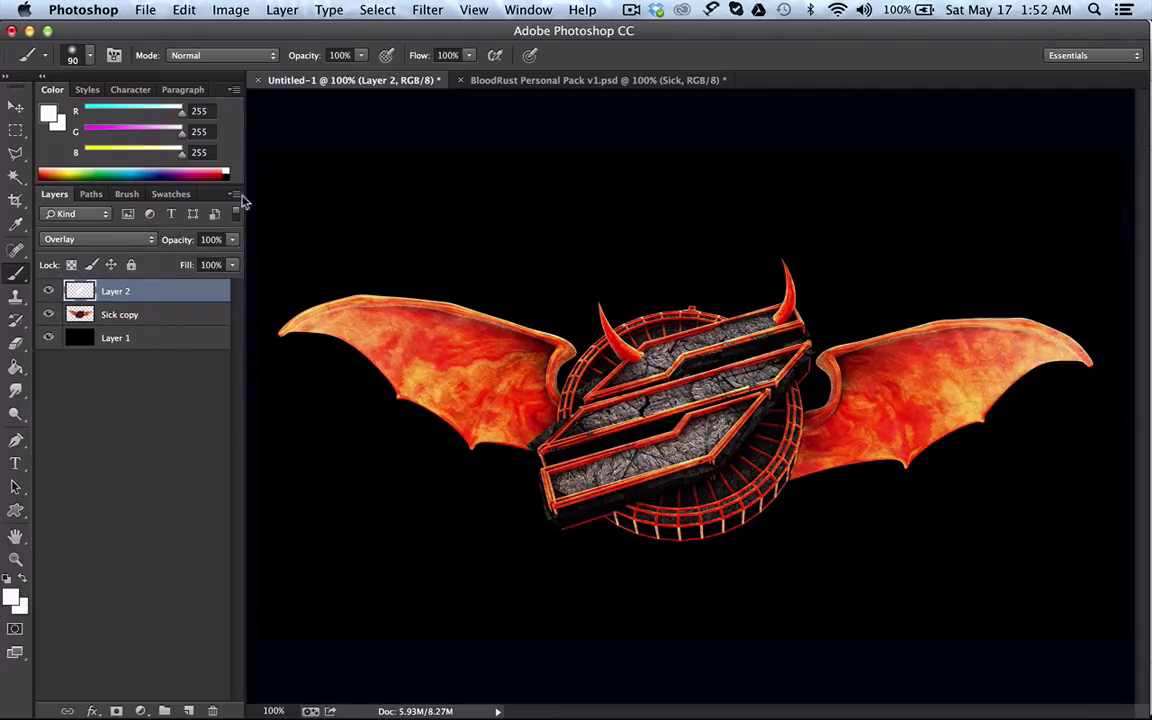
pyautogui.click(233, 240)
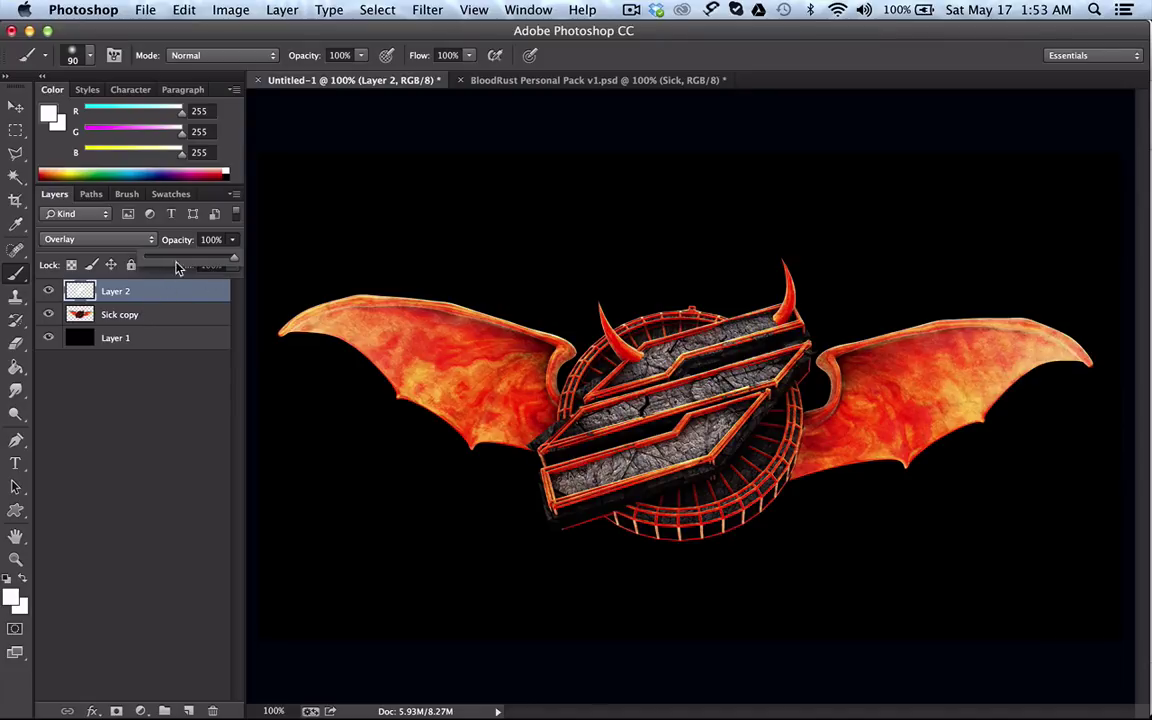
pyautogui.moveTo(181, 258); pyautogui.dragTo(172, 258)
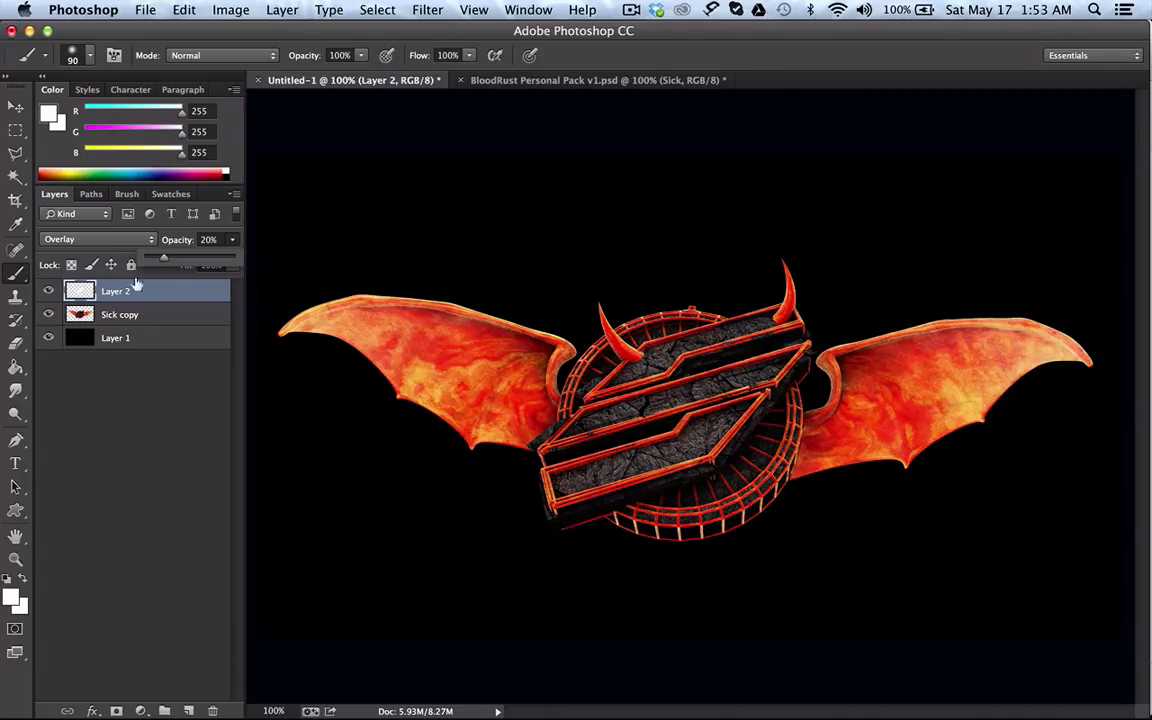
pyautogui.click(48, 291)
pyautogui.click(48, 291)
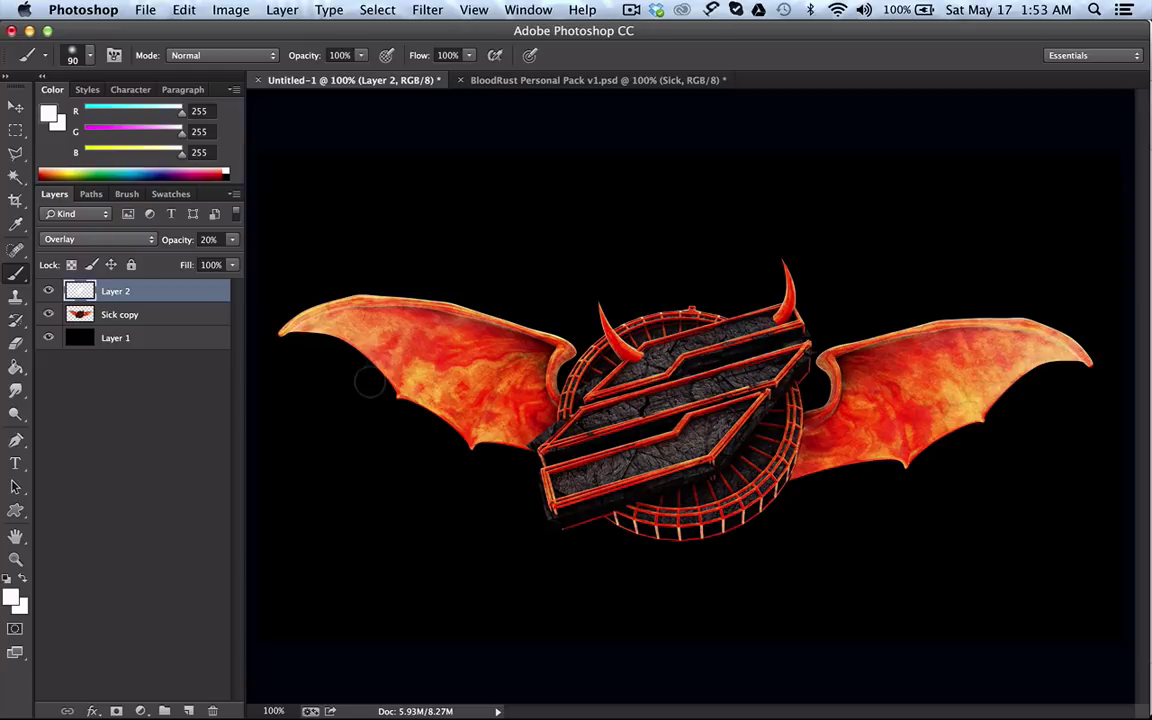
# Step: Add a new layer and paint soft black shading on the inner part of both wings
pyautogui.click(188, 709)
pyautogui.click(228, 177)
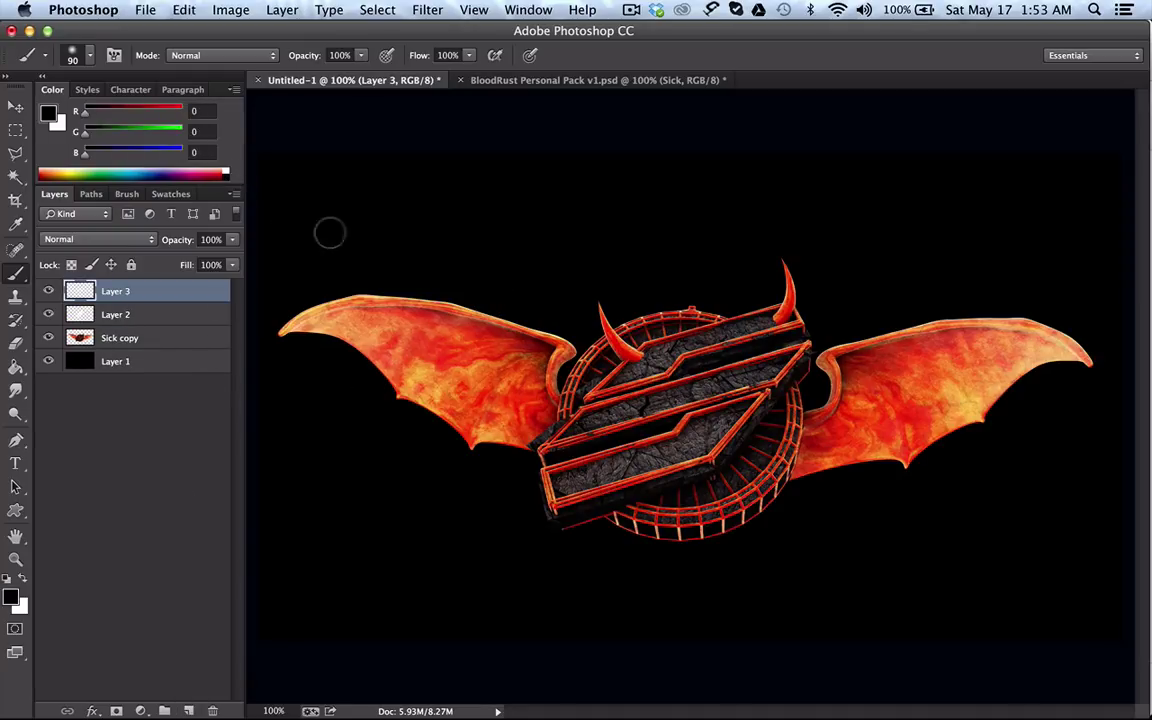
pyautogui.moveTo(507, 347); pyautogui.dragTo(537, 412)
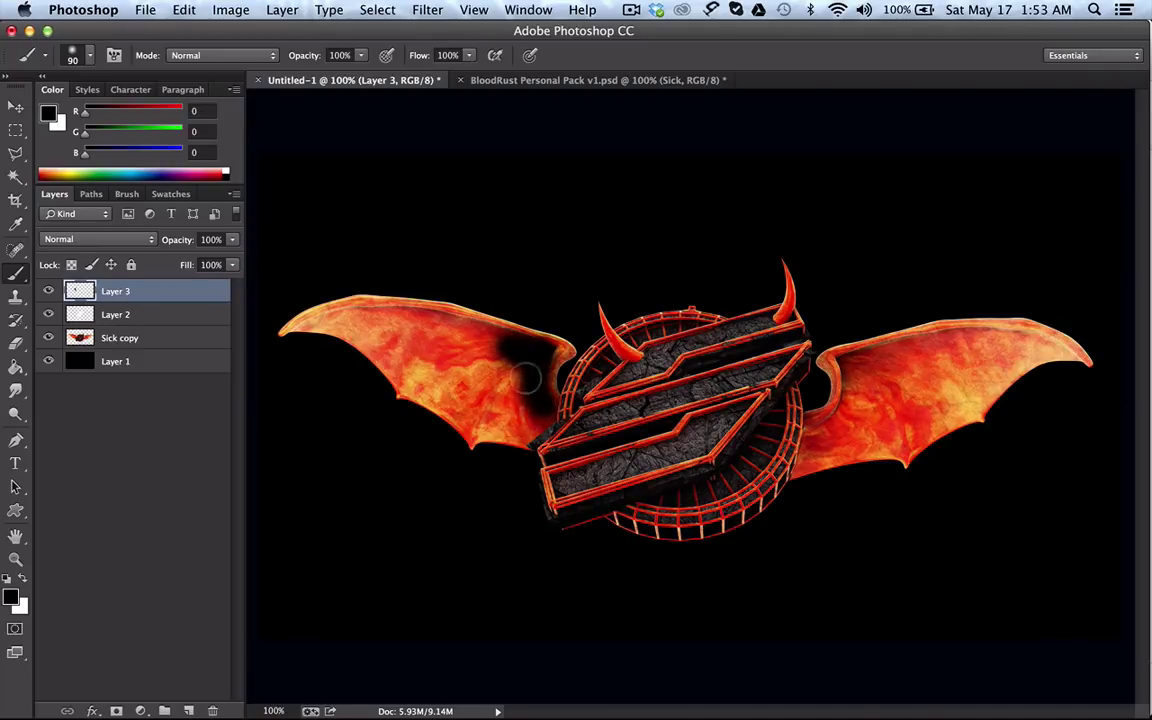
pyautogui.moveTo(851, 370)
pyautogui.mouseDown()
pyautogui.moveTo(853, 373)
pyautogui.moveTo(825, 435)
pyautogui.mouseUp()
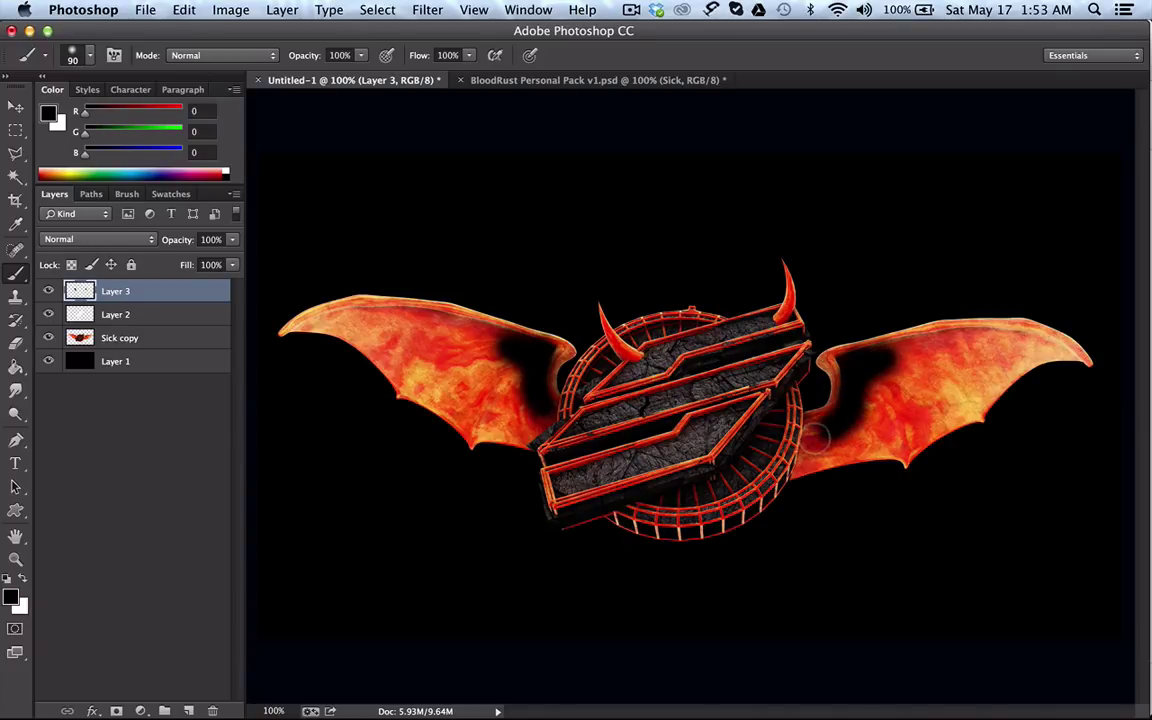
# Step: Set the black shading layer to Overlay at 40% opacity, and merge it with Layer 2 and the Sick copy render
pyautogui.click(121, 239)
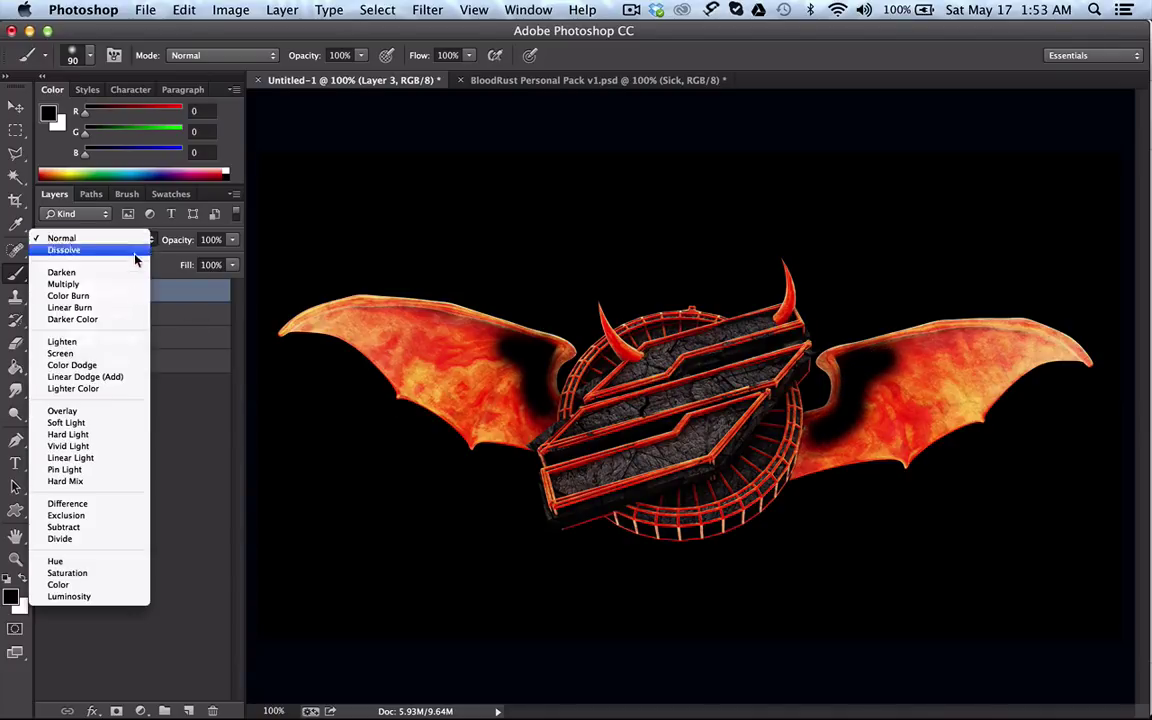
pyautogui.click(86, 368)
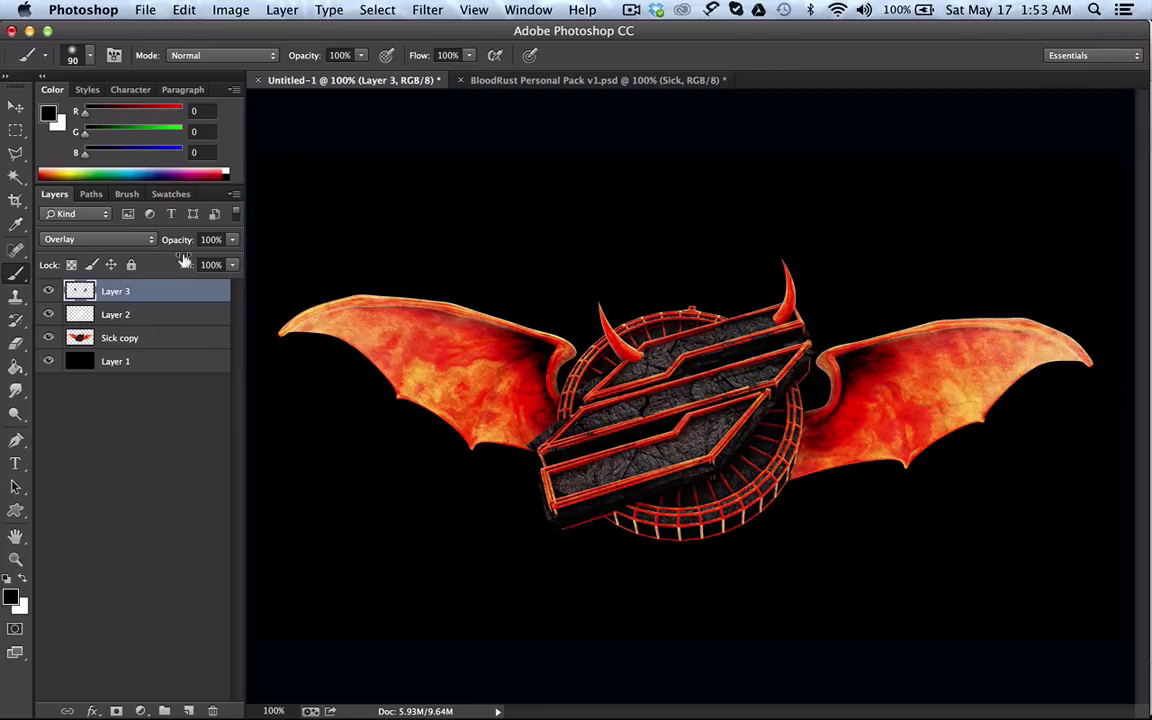
pyautogui.click(232, 239)
pyautogui.moveTo(211, 262); pyautogui.dragTo(181, 263)
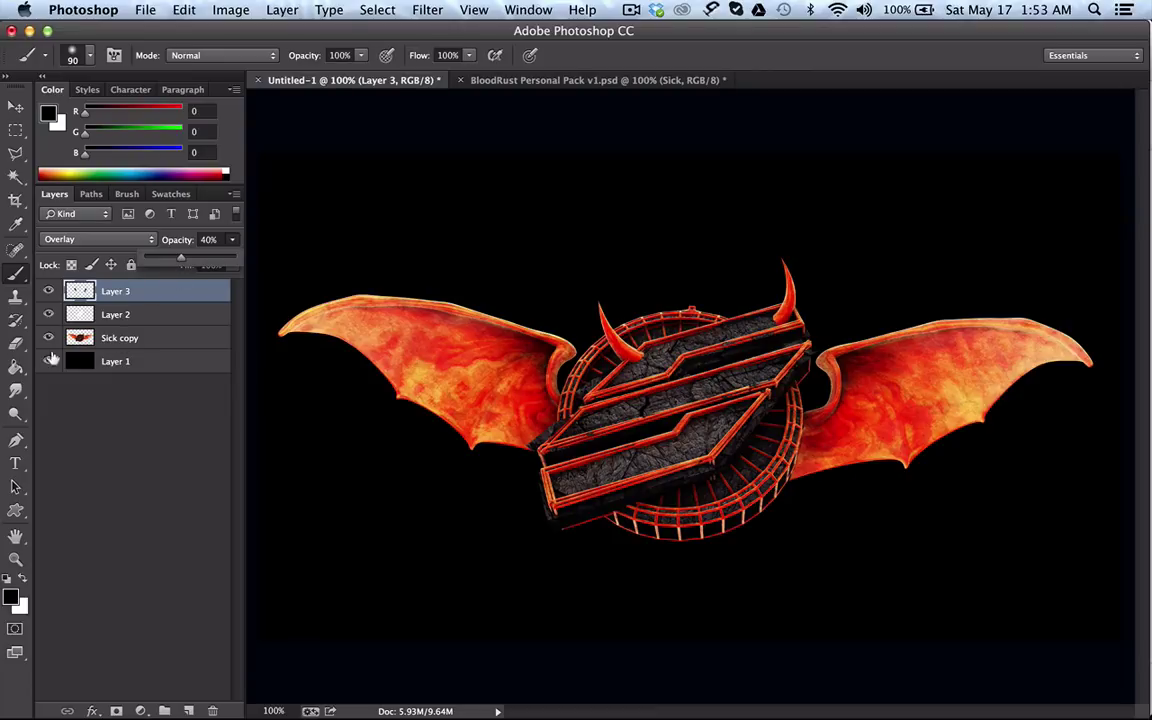
pyautogui.click(48, 288)
pyautogui.click(49, 283)
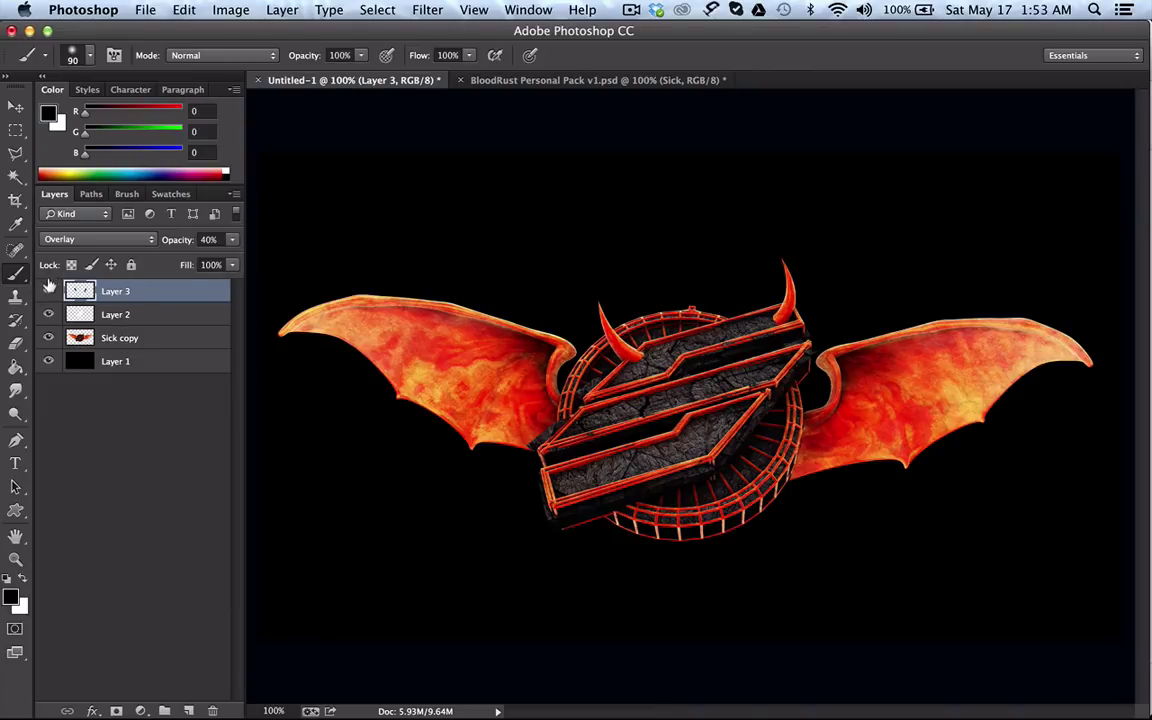
pyautogui.keyDown('shift'); pyautogui.click(110, 331); pyautogui.keyUp('shift')
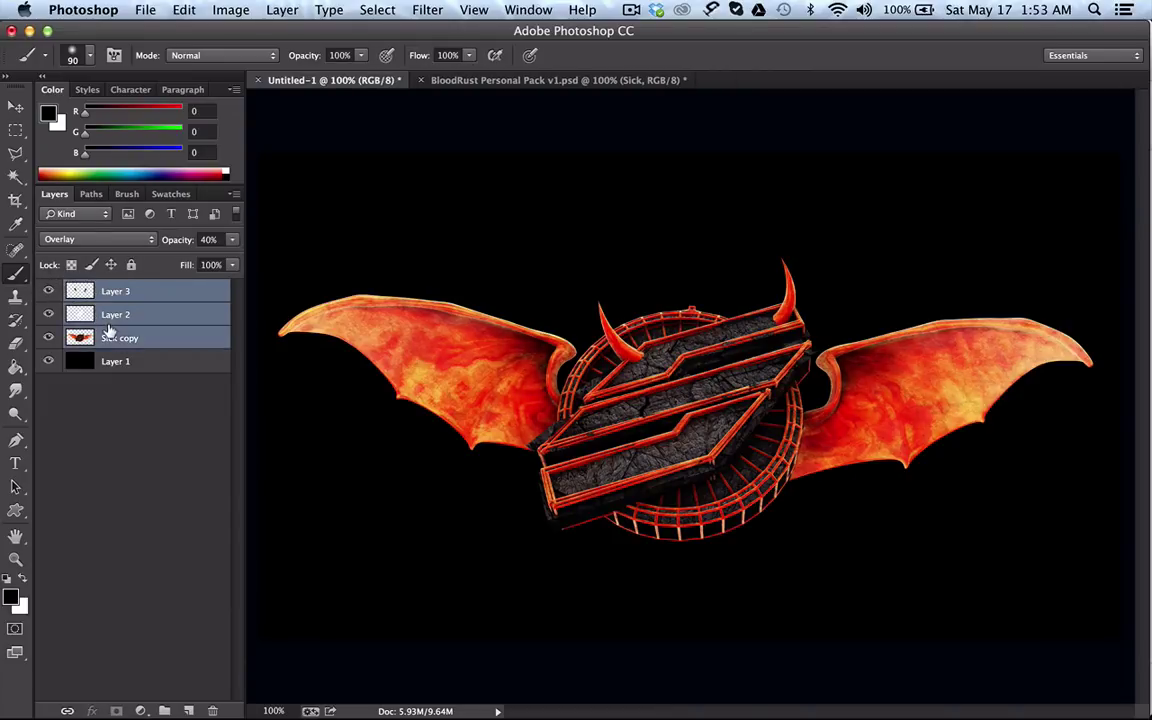
pyautogui.press('super+e')
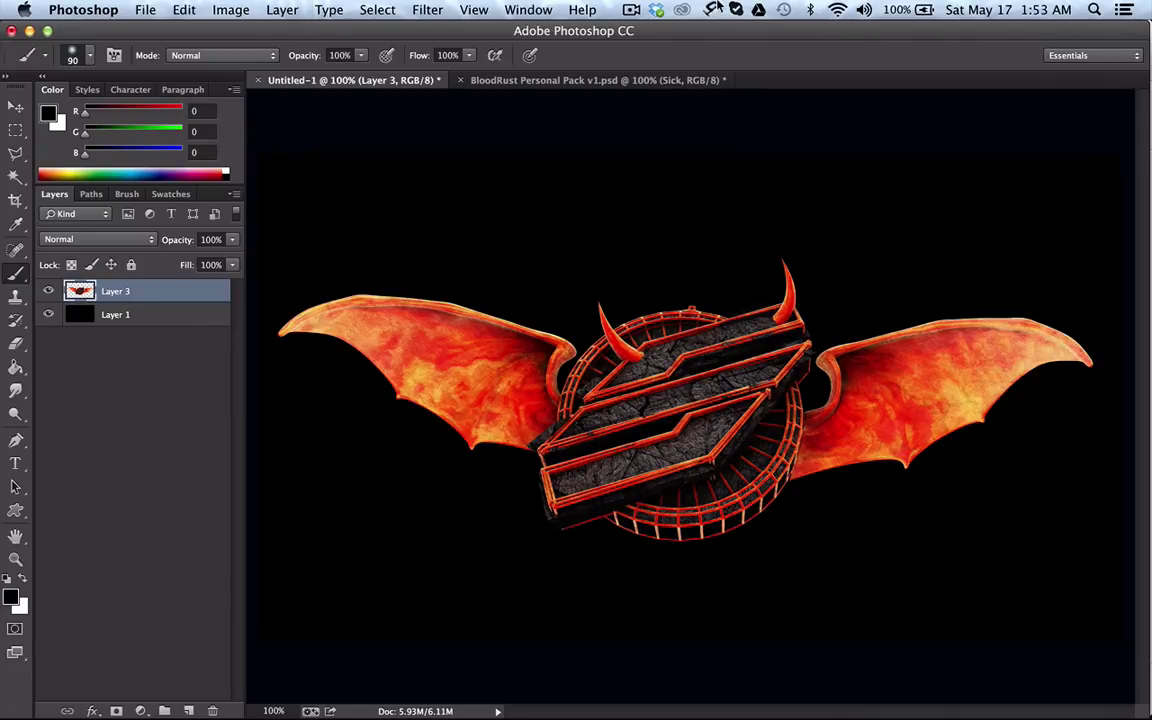
# Step: In the BloodRust pack, show the "Pretty much orgasm." particles from the I'm to OG group and hide the Textures group
pyautogui.click(624, 85)
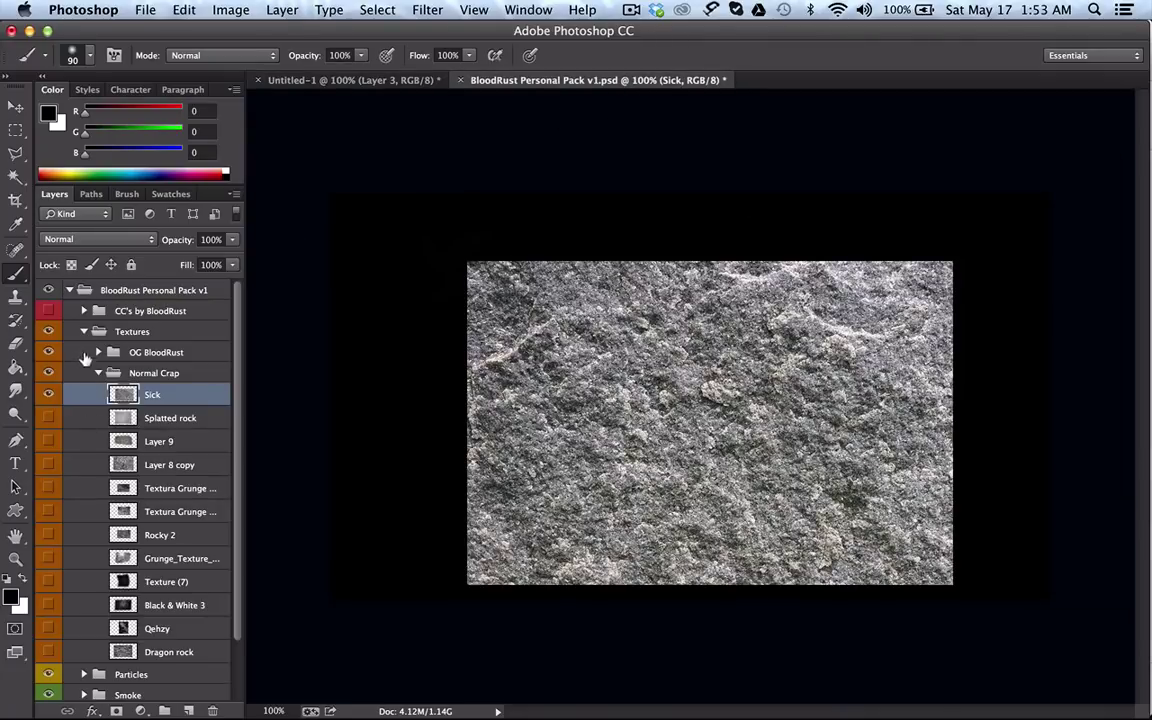
pyautogui.click(93, 373)
pyautogui.click(82, 331)
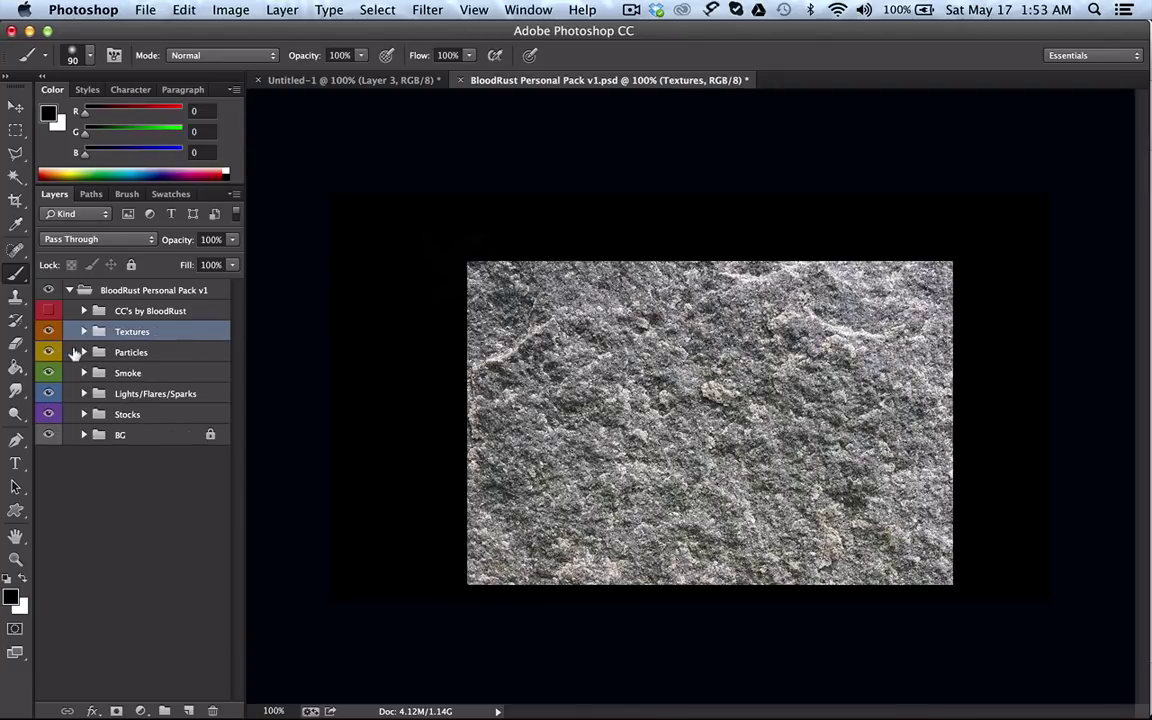
pyautogui.click(82, 352)
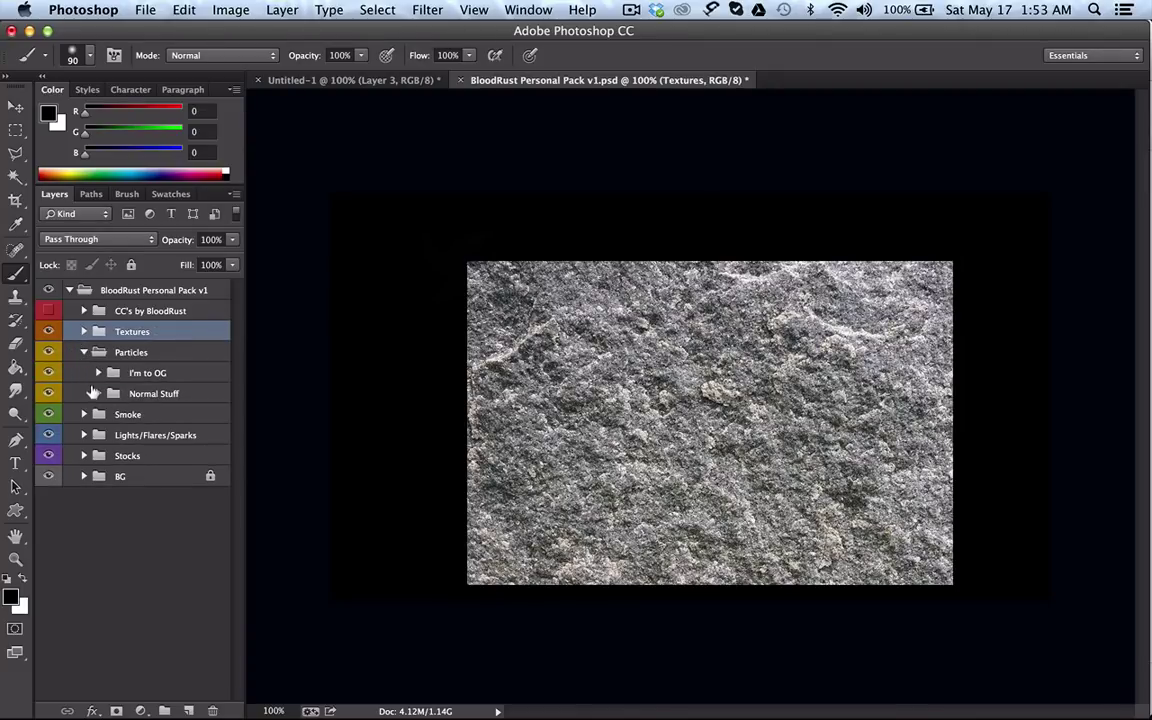
pyautogui.click(99, 373)
pyautogui.scroll(-1, 100, 400)
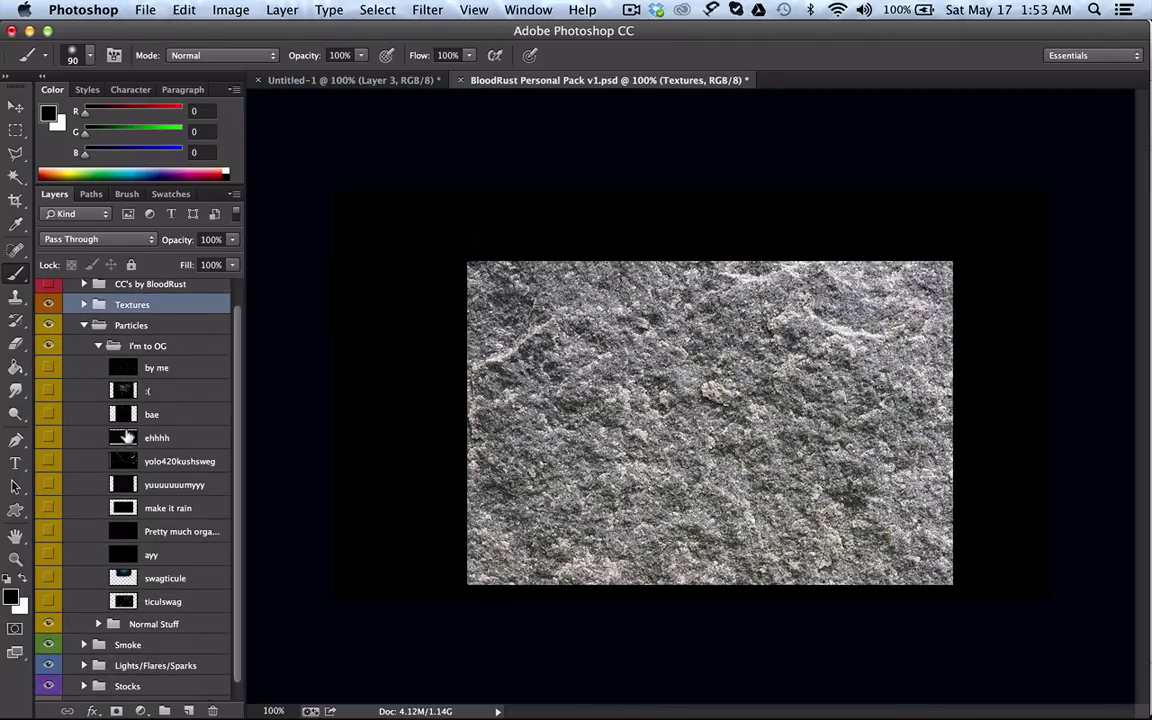
pyautogui.scroll(-1, 127, 437)
pyautogui.click(38, 512)
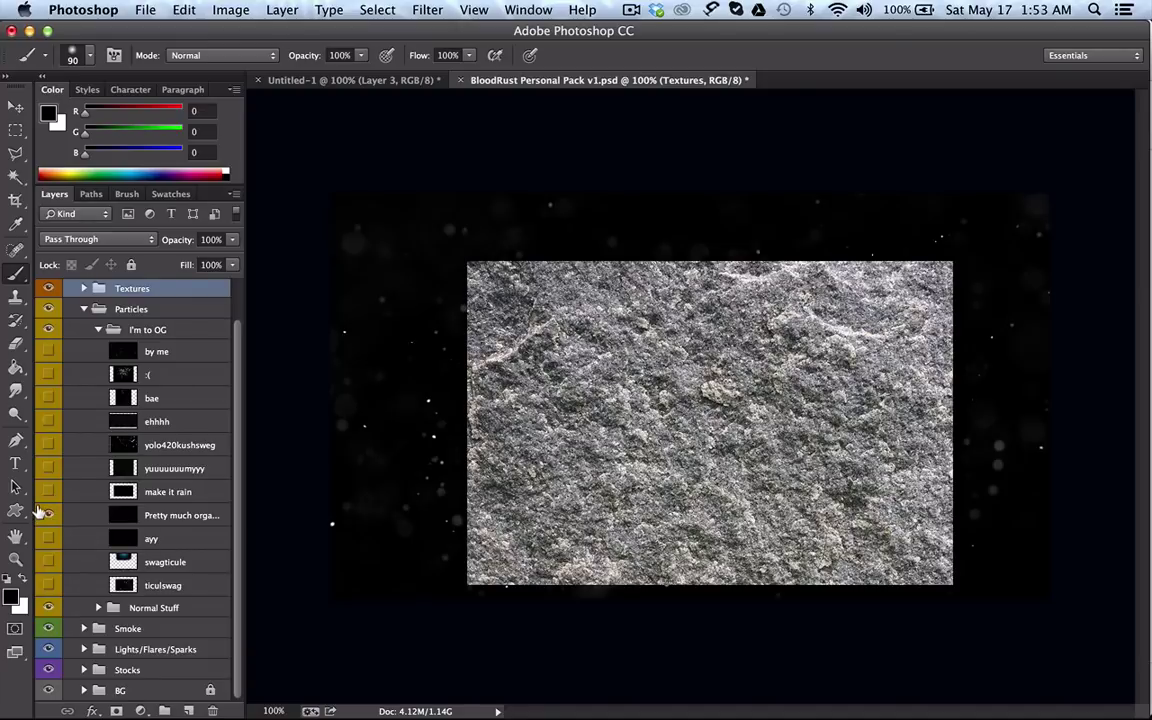
pyautogui.scroll(2, 80, 366)
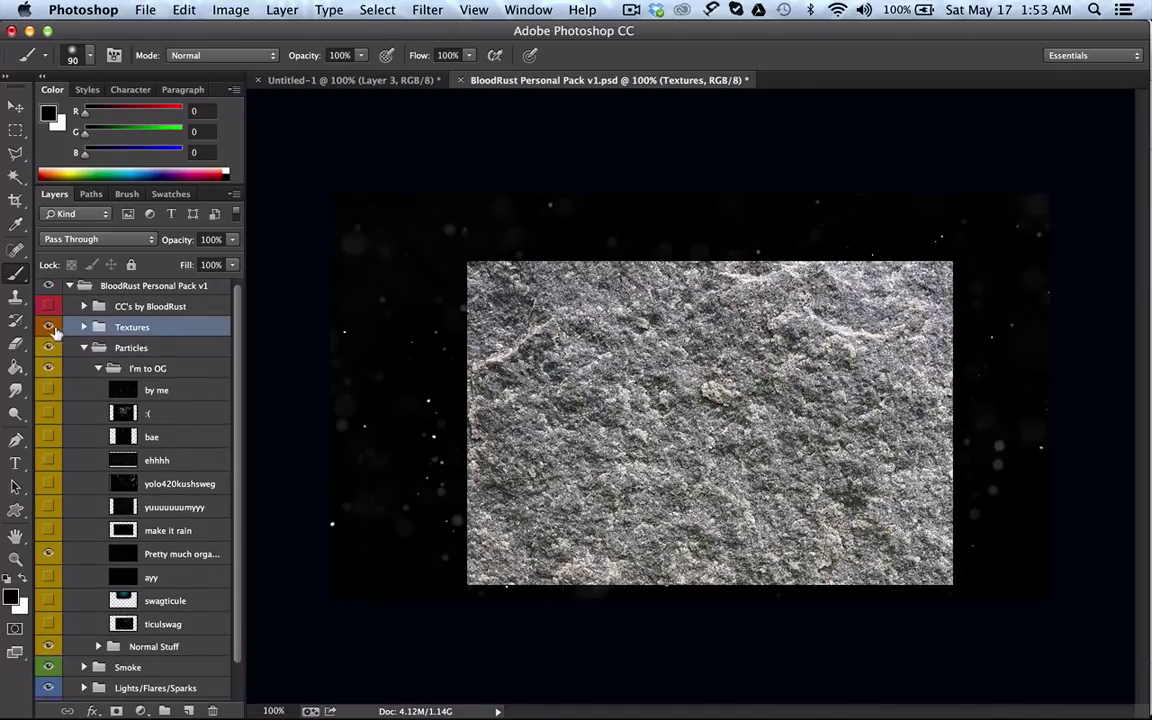
pyautogui.click(48, 327)
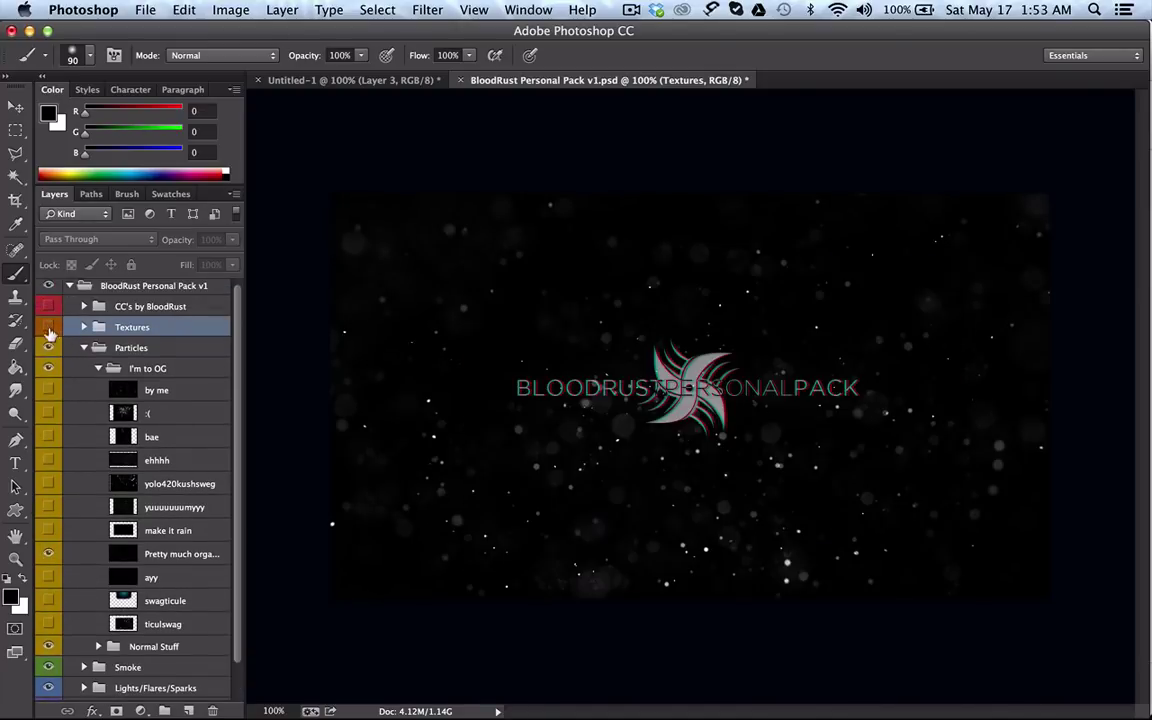
# Step: Copy the "Pretty much orgasm." particle layer into Untitled-1 over the render, and set its blend mode to Normal
pyautogui.click(67, 553)
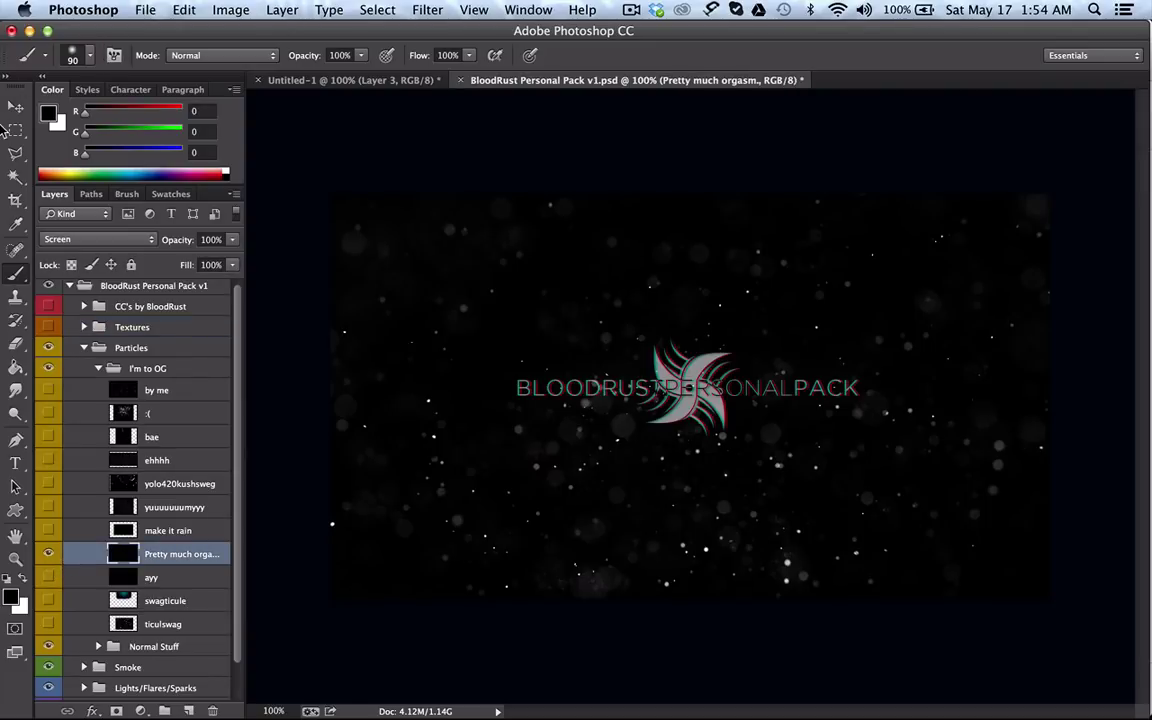
pyautogui.click(15, 106)
pyautogui.moveTo(402, 234); pyautogui.dragTo(473, 286)
pyautogui.click(134, 244)
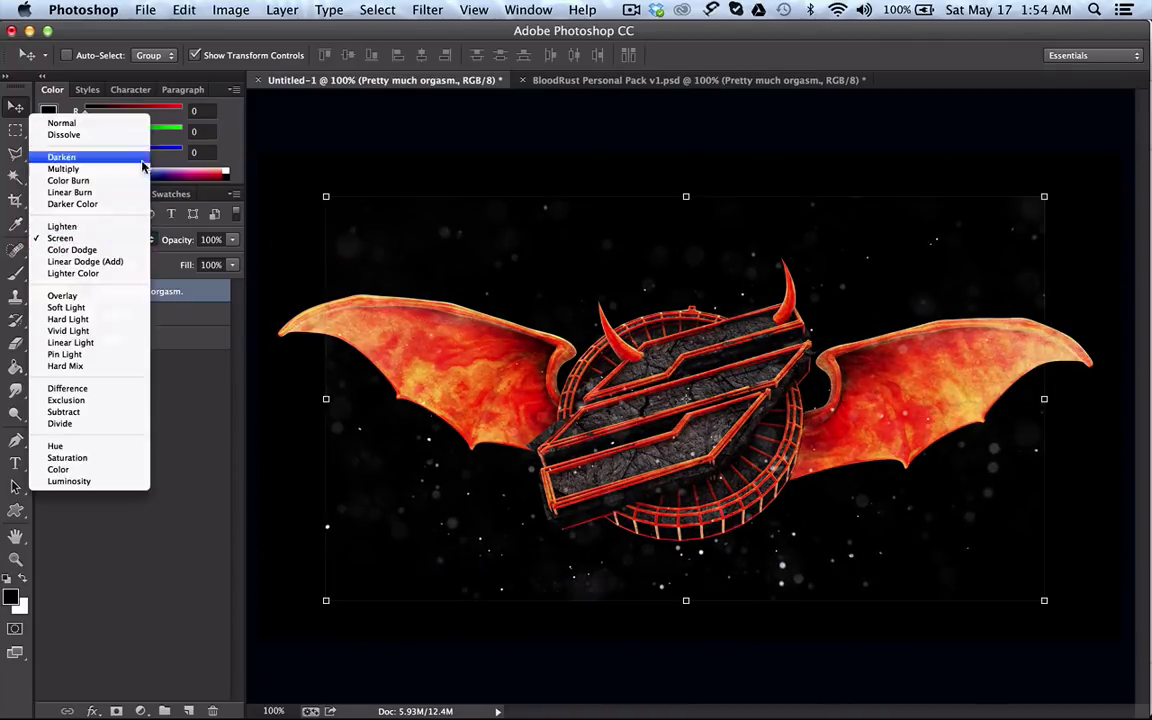
pyautogui.click(130, 121)
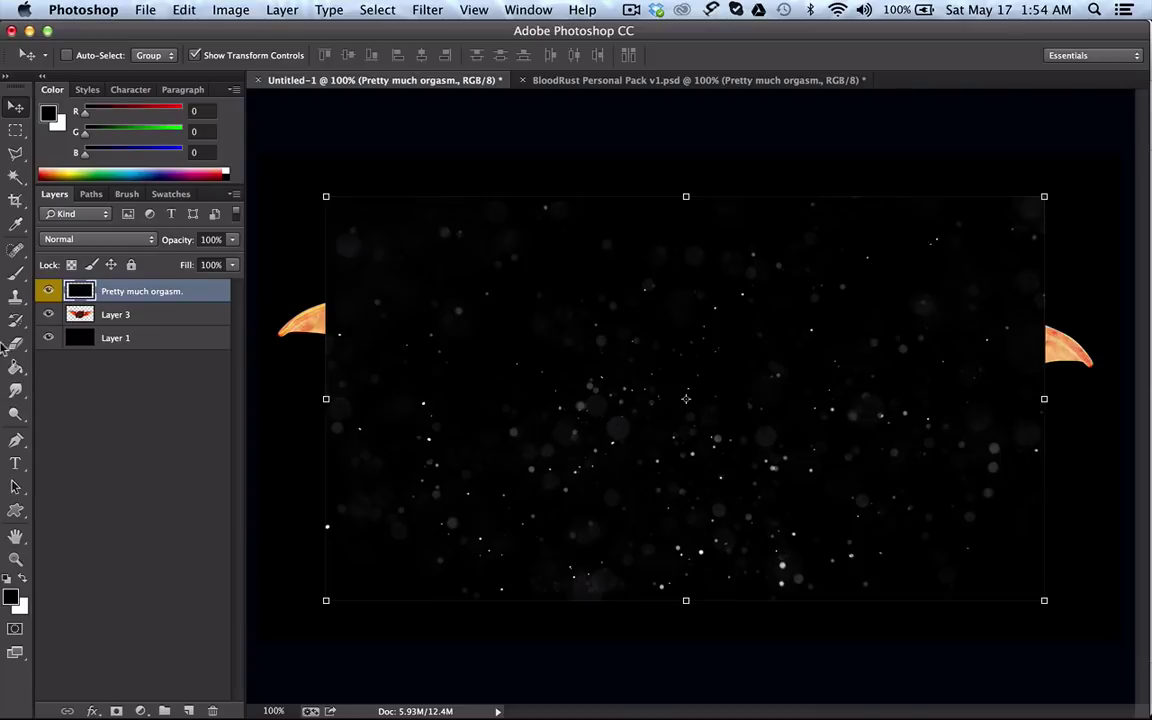
# Step: Try tiling the "Pretty much orgasm." particles across the canvas in Screen mode, and delete the merged particle layer
pyautogui.click(57, 239)
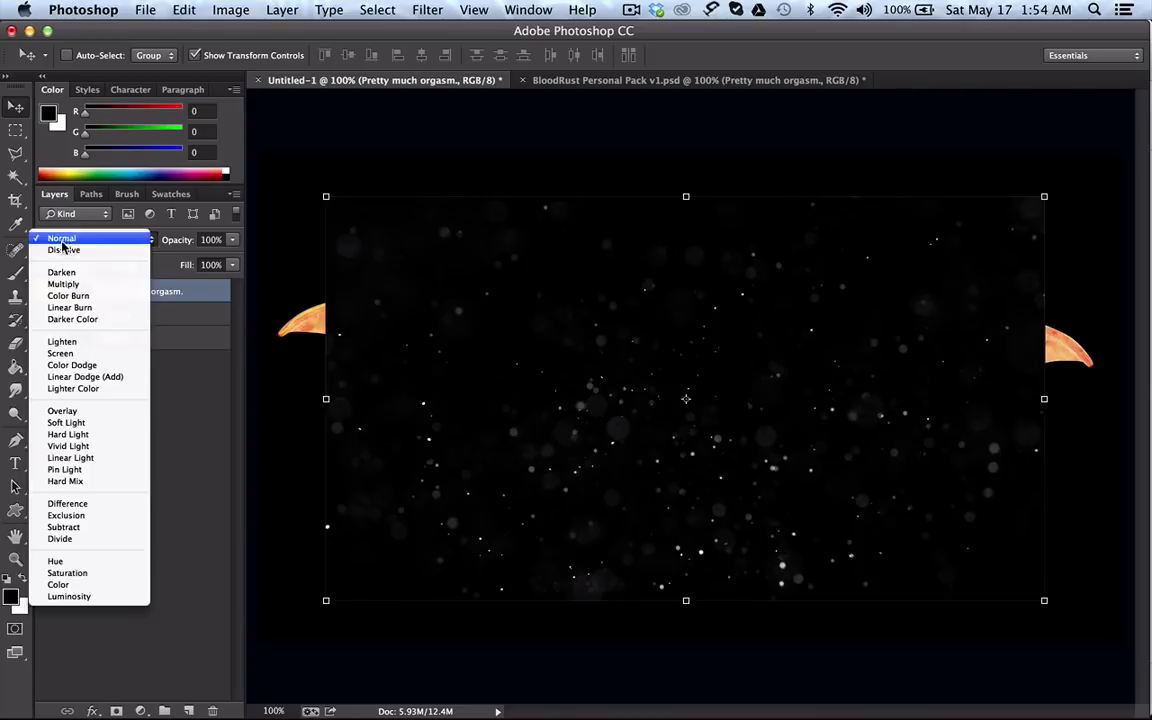
pyautogui.click(62, 353)
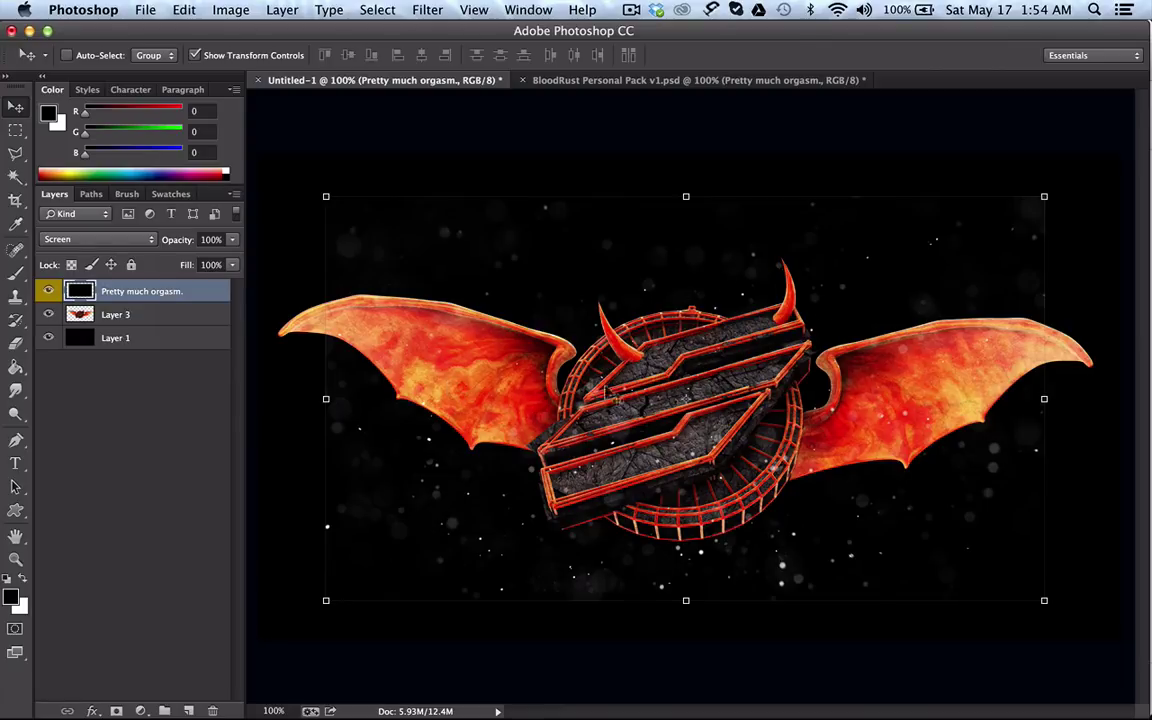
pyautogui.moveTo(445, 297); pyautogui.dragTo(860, 272)
pyautogui.keyDown('shift'); pyautogui.click(175, 316); pyautogui.keyUp('shift')
pyautogui.press('super+e')
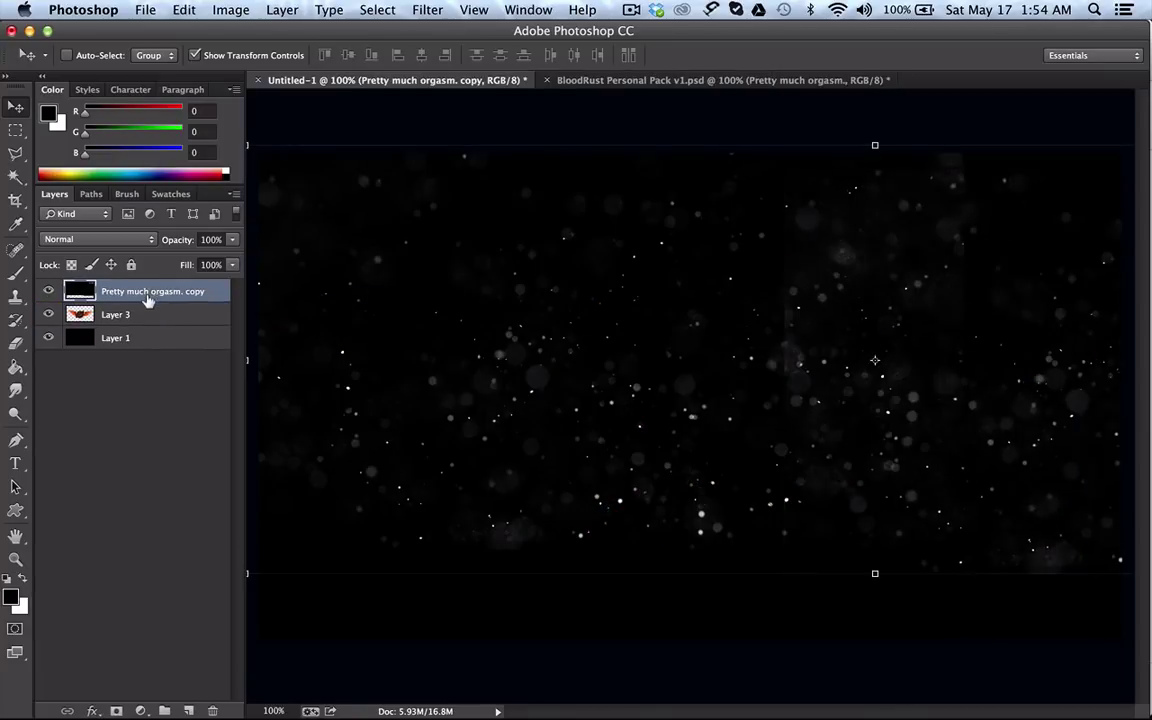
pyautogui.press('Delete')
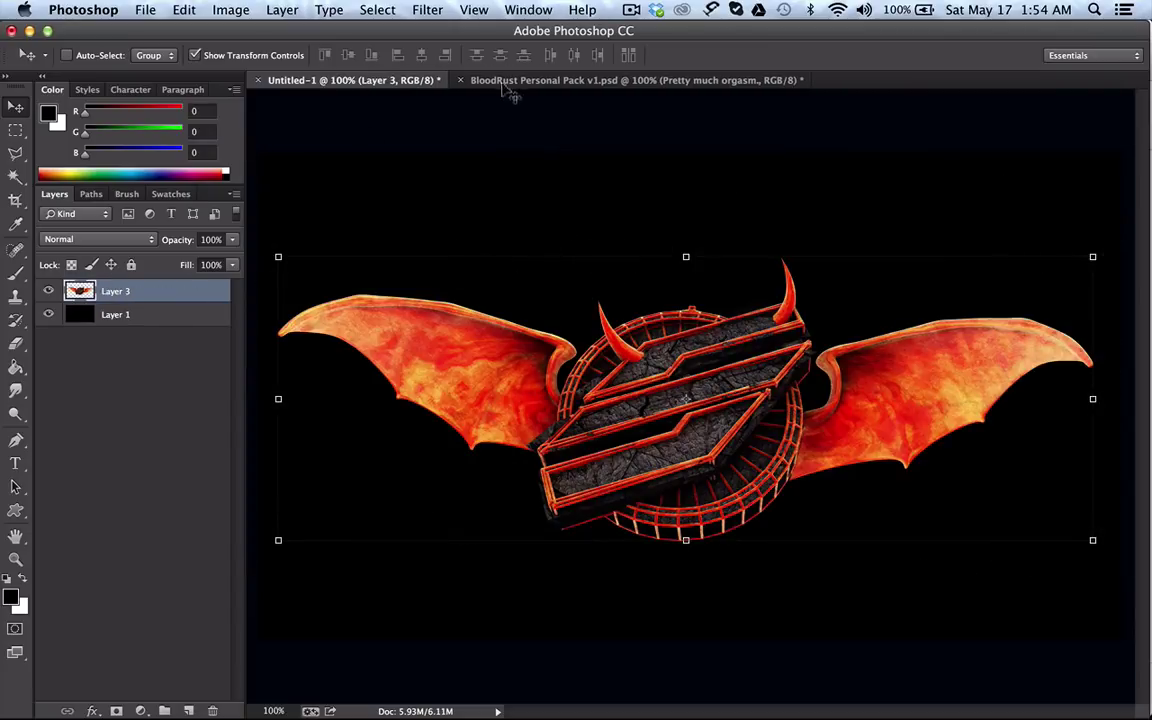
# Step: In the BloodRust pack, hide the "Pretty much orgasm." particles and preview the ayy and ticulswag particle layers
pyautogui.click(482, 81)
pyautogui.click(48, 558)
pyautogui.click(46, 582)
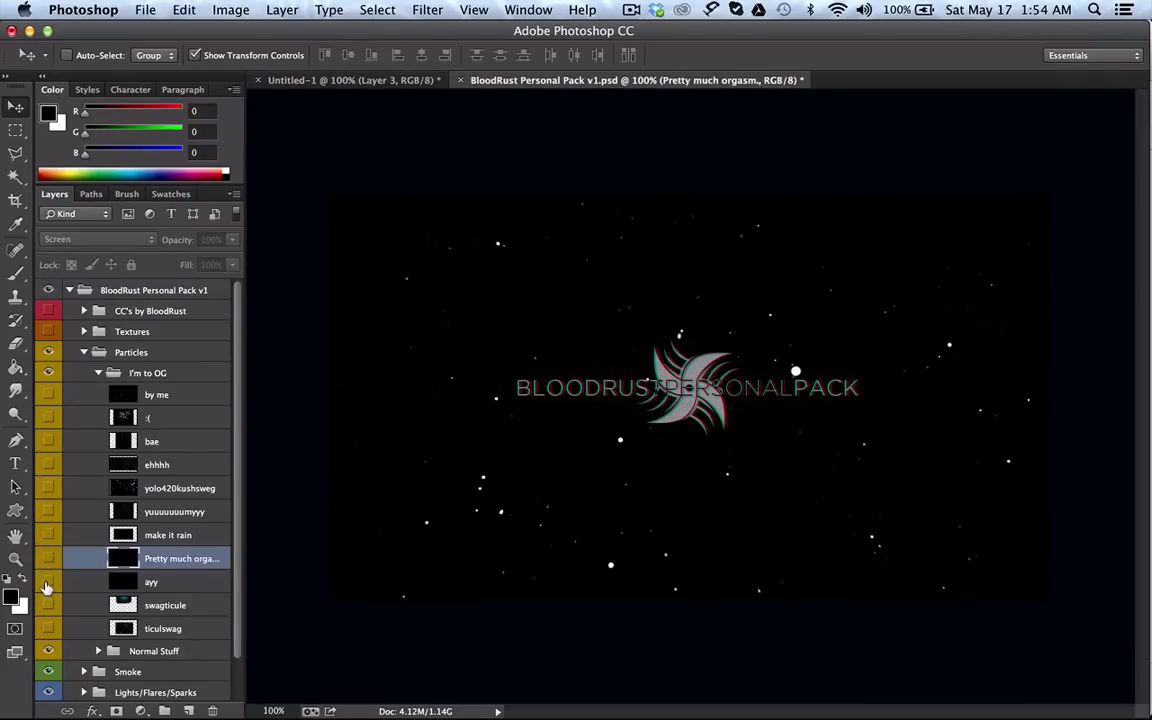
pyautogui.click(48, 558)
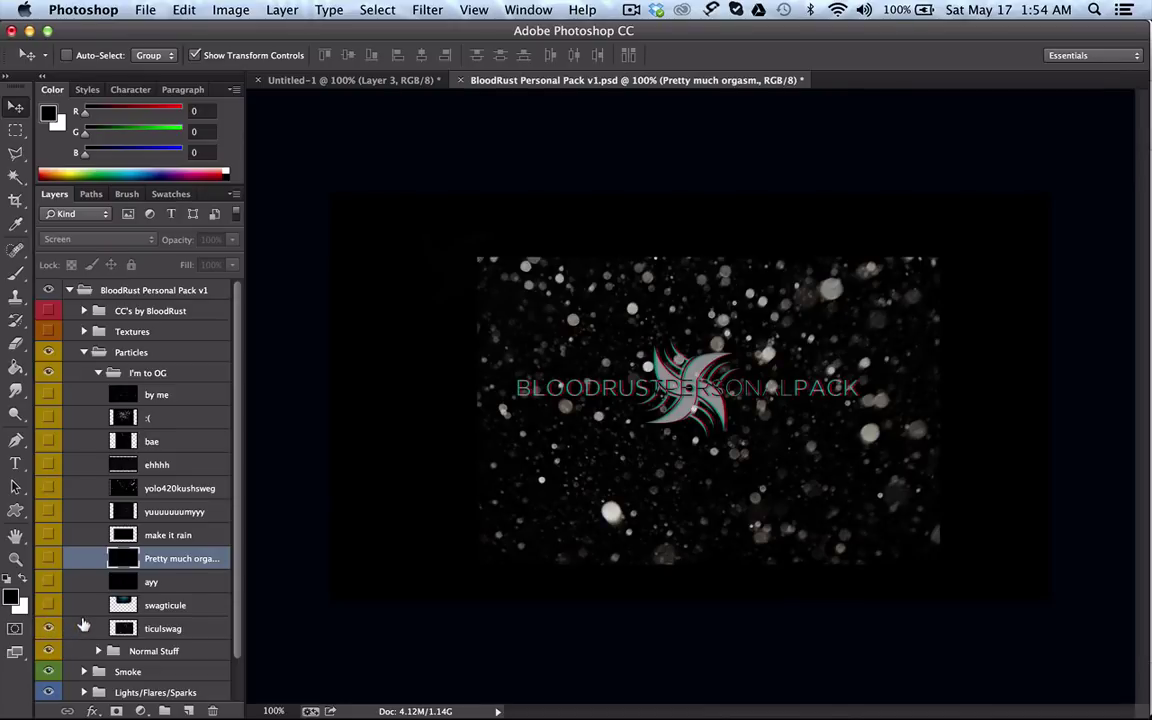
pyautogui.click(47, 558)
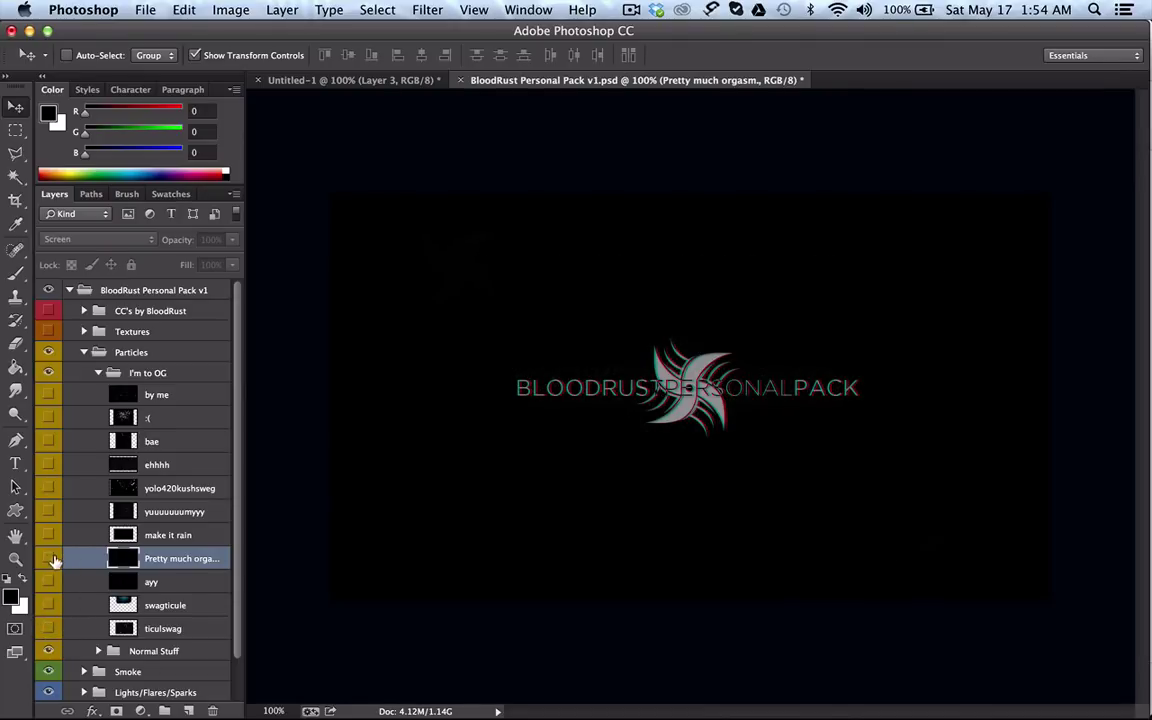
# Step: Copy the bae particle layer into Untitled-1 over the upper-left part of the canvas, and set its blend mode to Screen
pyautogui.click(48, 441)
pyautogui.click(104, 434)
pyautogui.moveTo(527, 226); pyautogui.dragTo(415, 80)
pyautogui.moveTo(450, 330); pyautogui.dragTo(359, 294)
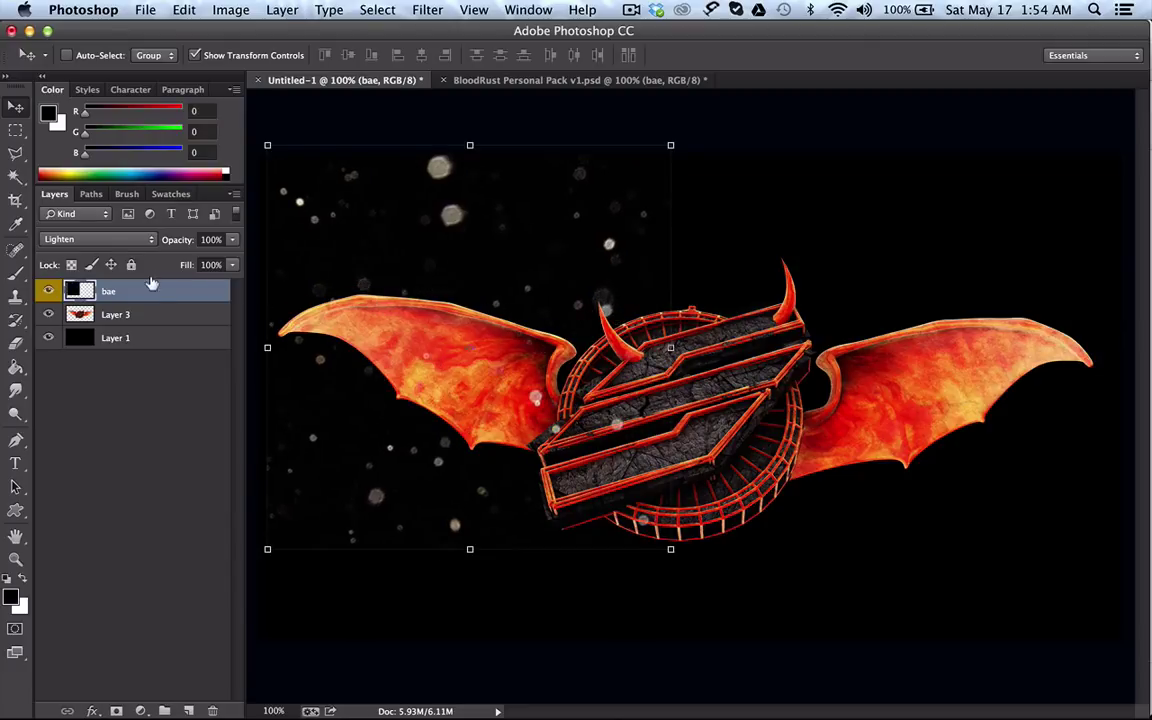
pyautogui.click(136, 239)
pyautogui.click(140, 250)
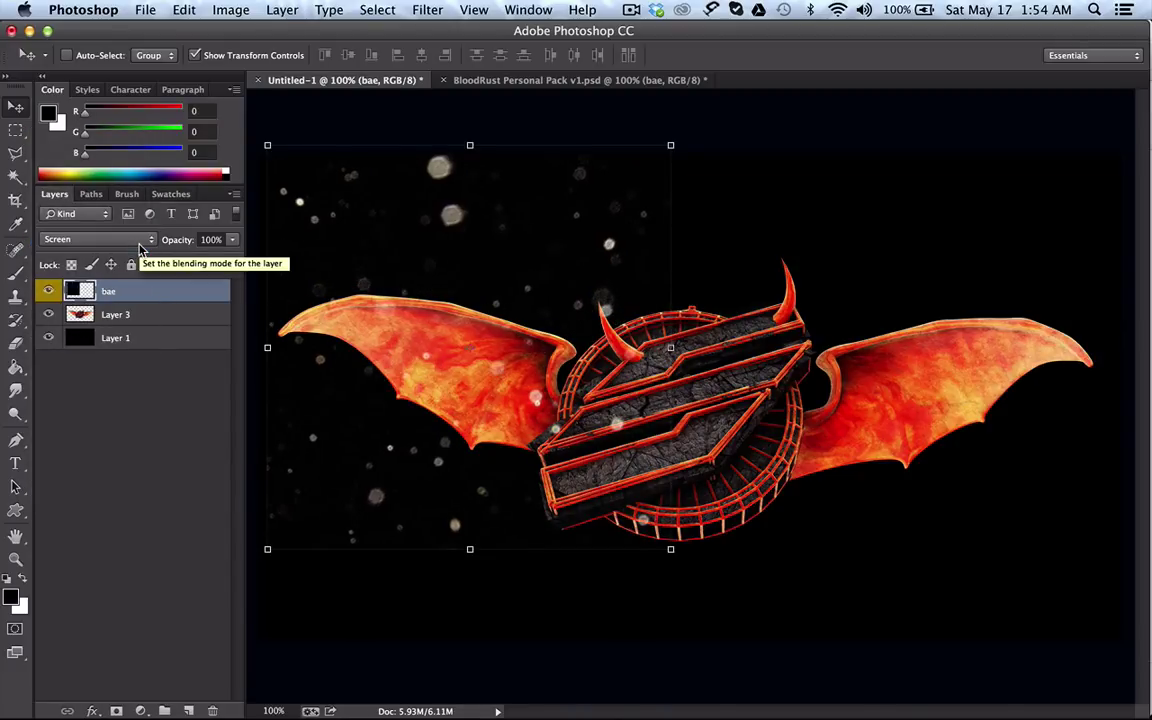
# Step: Tile copies of the bae layer until the particles cover the whole canvas, and merge all the bae layers
pyautogui.moveTo(352, 248); pyautogui.dragTo(283, 681)
pyautogui.moveTo(312, 668); pyautogui.dragTo(1079, 124)
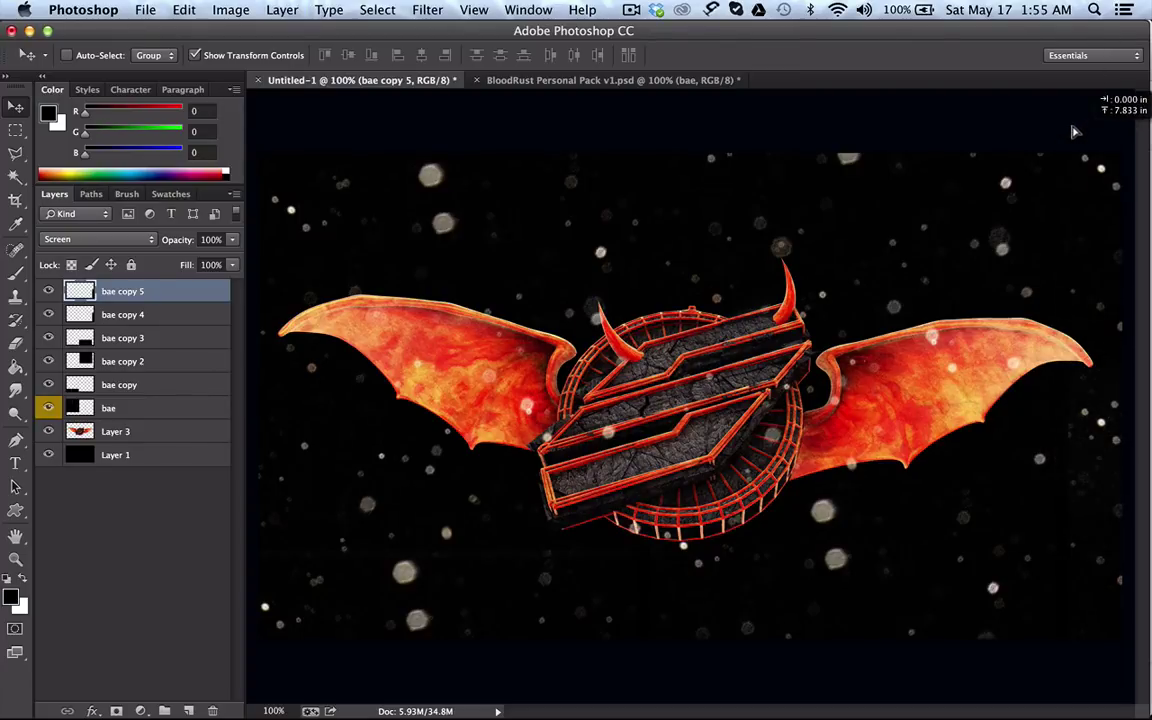
pyautogui.keyDown('shift'); pyautogui.click(130, 406); pyautogui.keyUp('shift')
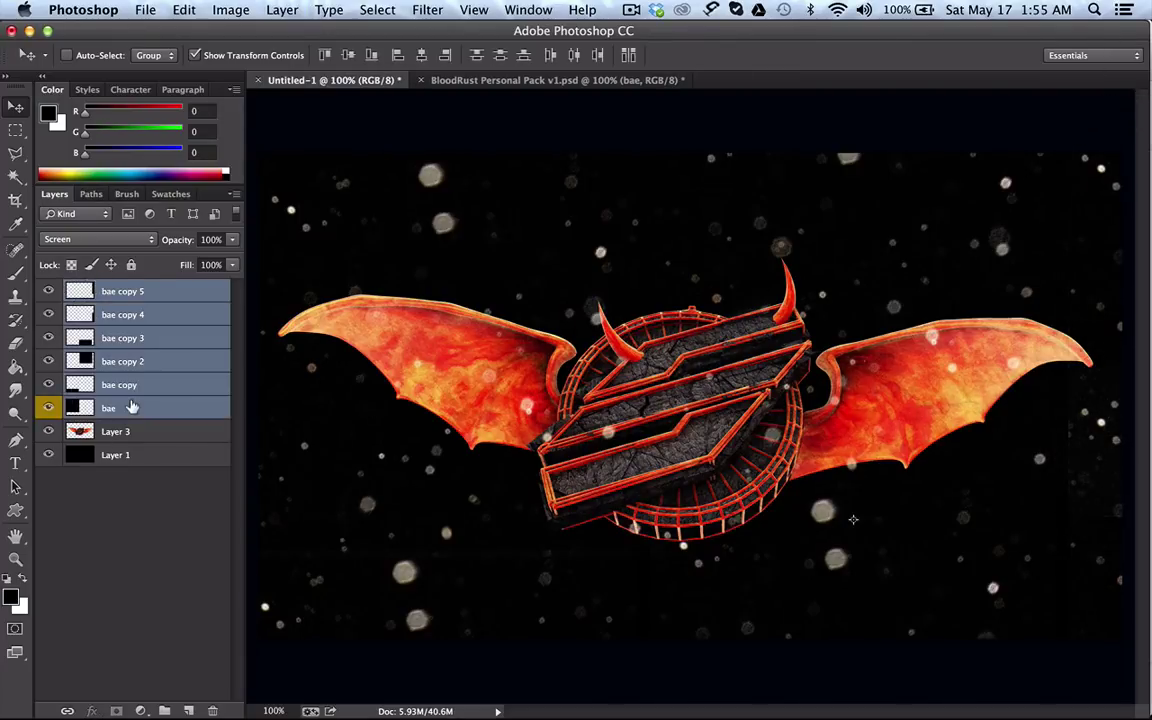
pyautogui.press('super+e')
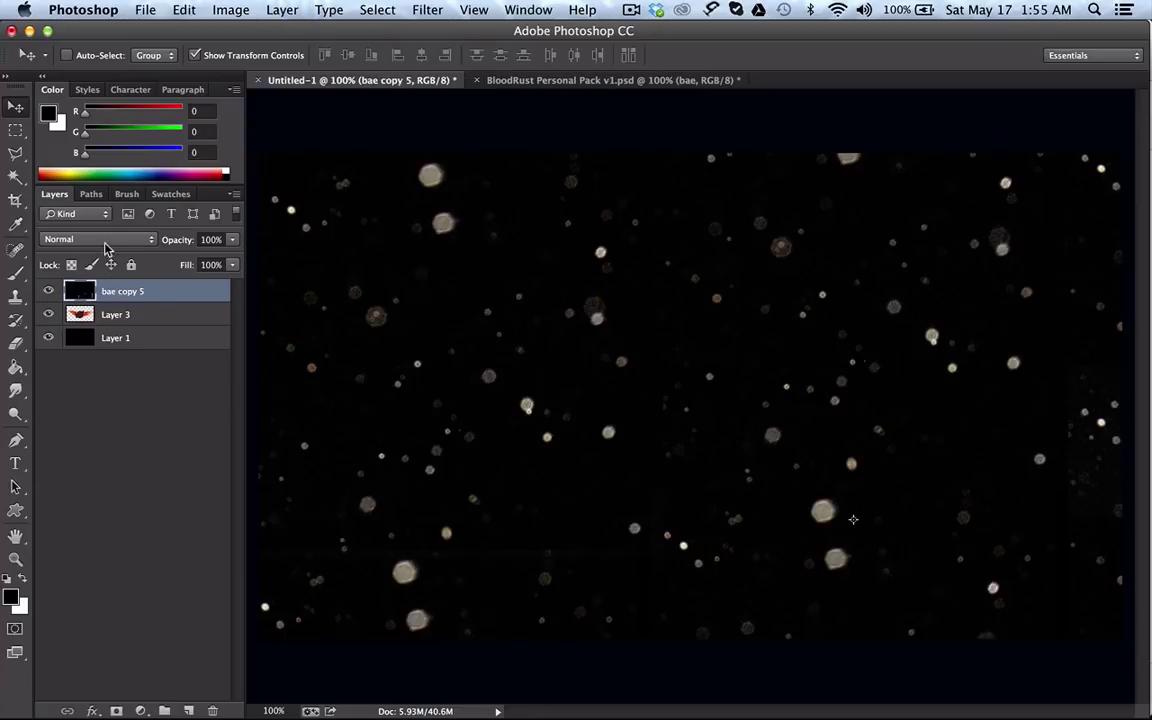
# Step: Set the merged bae particle layer to Screen at 21% opacity
pyautogui.click(97, 239)
pyautogui.click(85, 361)
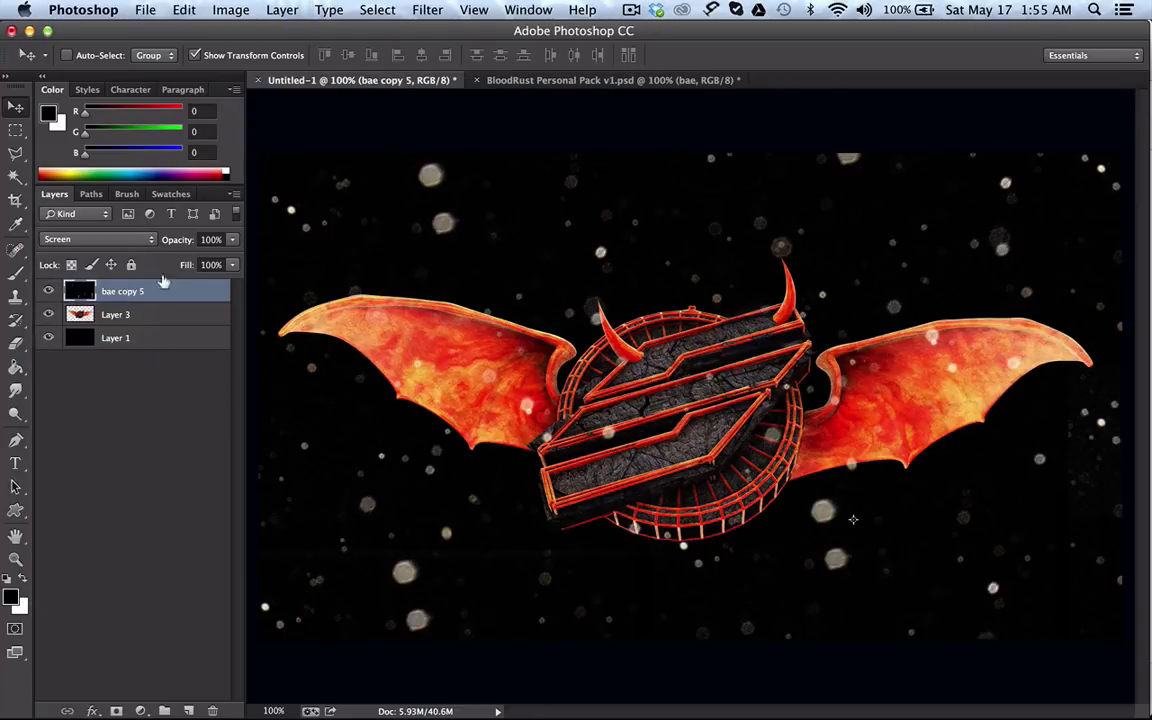
pyautogui.click(233, 264)
pyautogui.moveTo(190, 264); pyautogui.dragTo(181, 262)
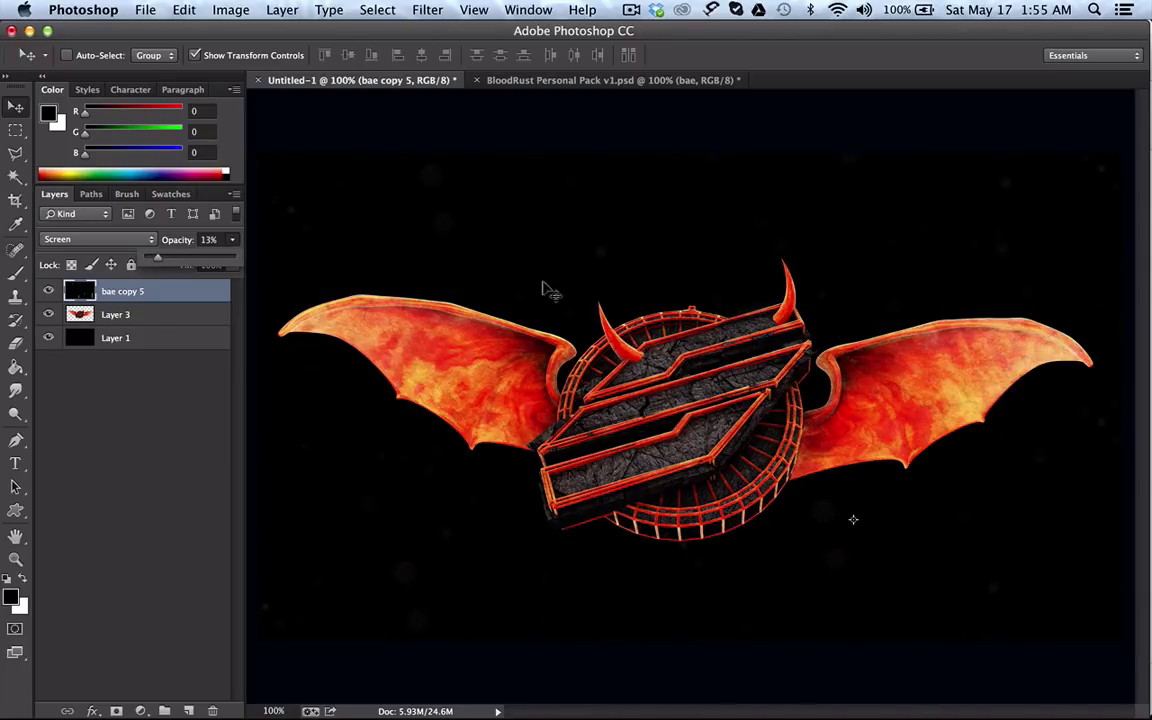
pyautogui.moveTo(168, 264); pyautogui.dragTo(167, 263)
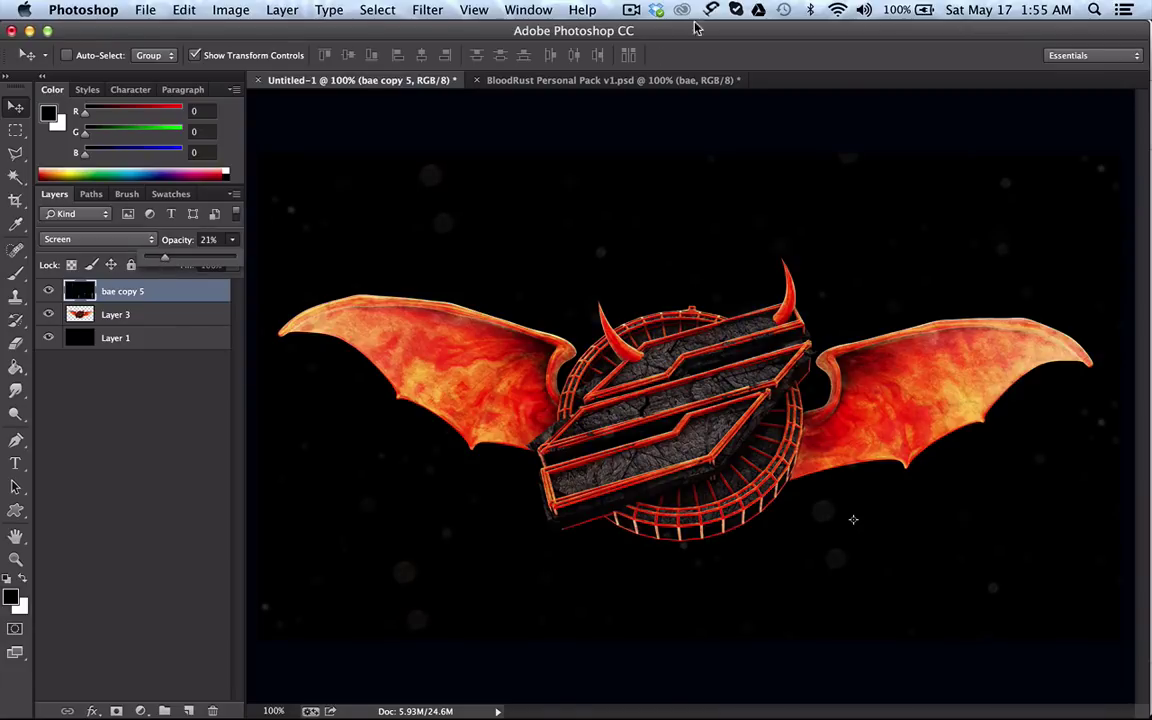
# Step: In the BloodRust pack, hide the bae particles, preview swagticule, and collapse the Particles group
pyautogui.click(590, 79)
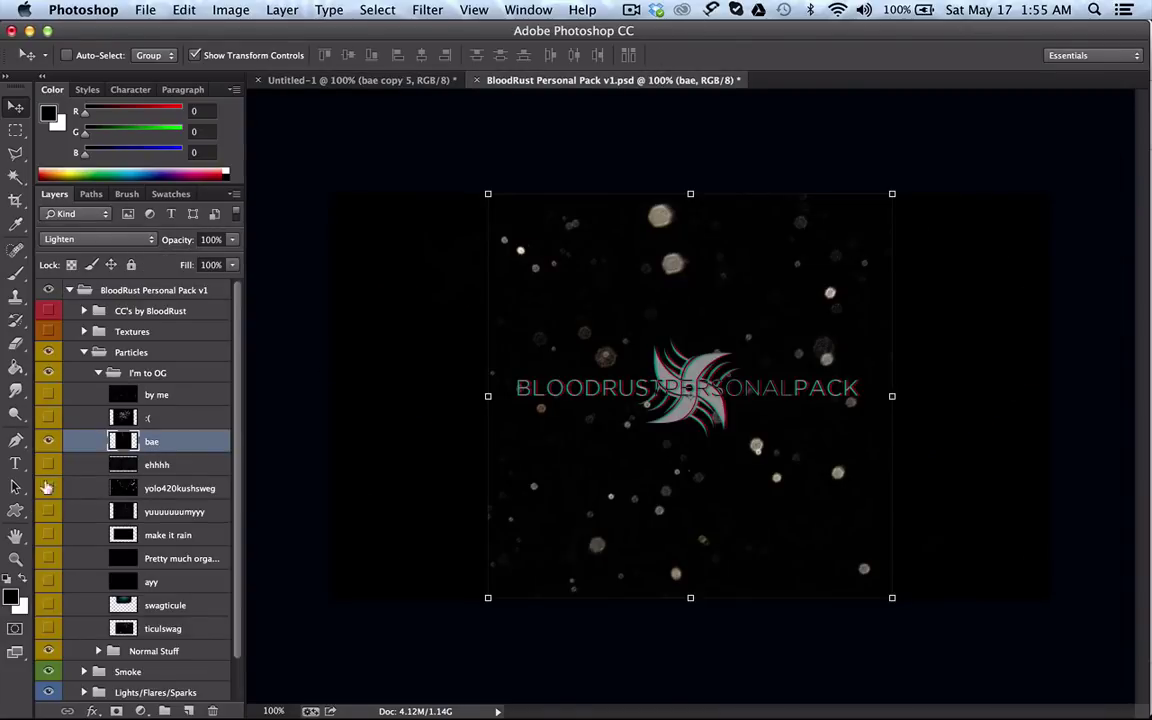
pyautogui.click(49, 437)
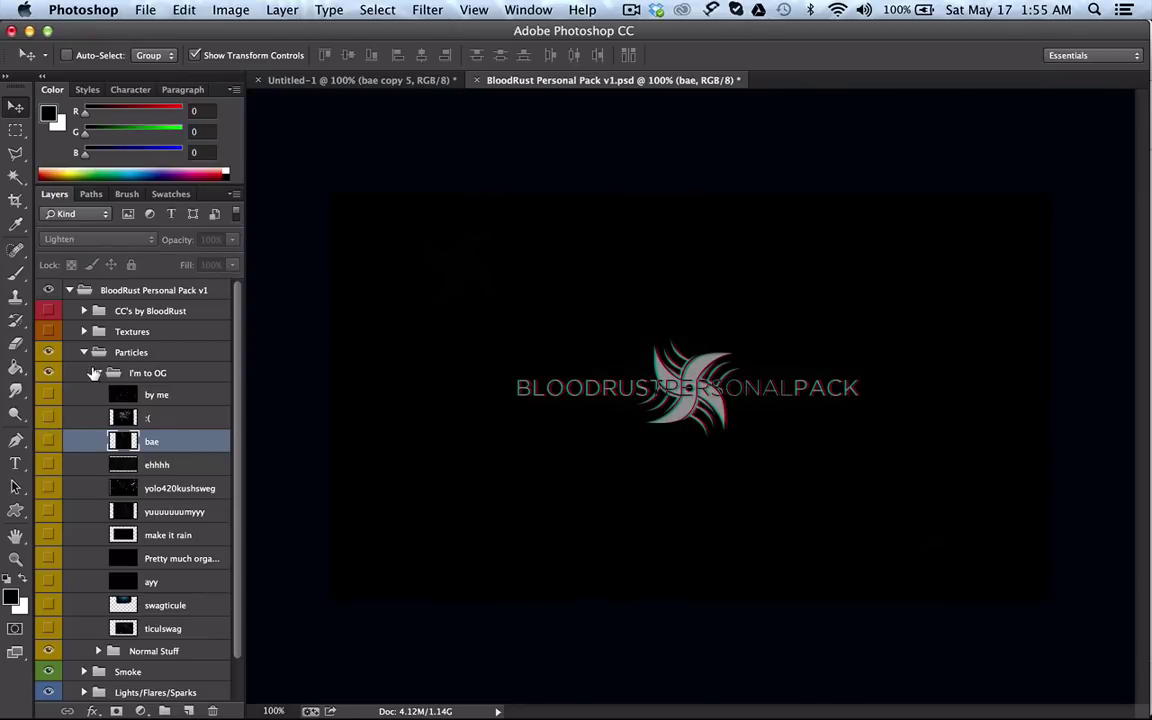
pyautogui.click(45, 605)
pyautogui.click(43, 605)
pyautogui.click(96, 372)
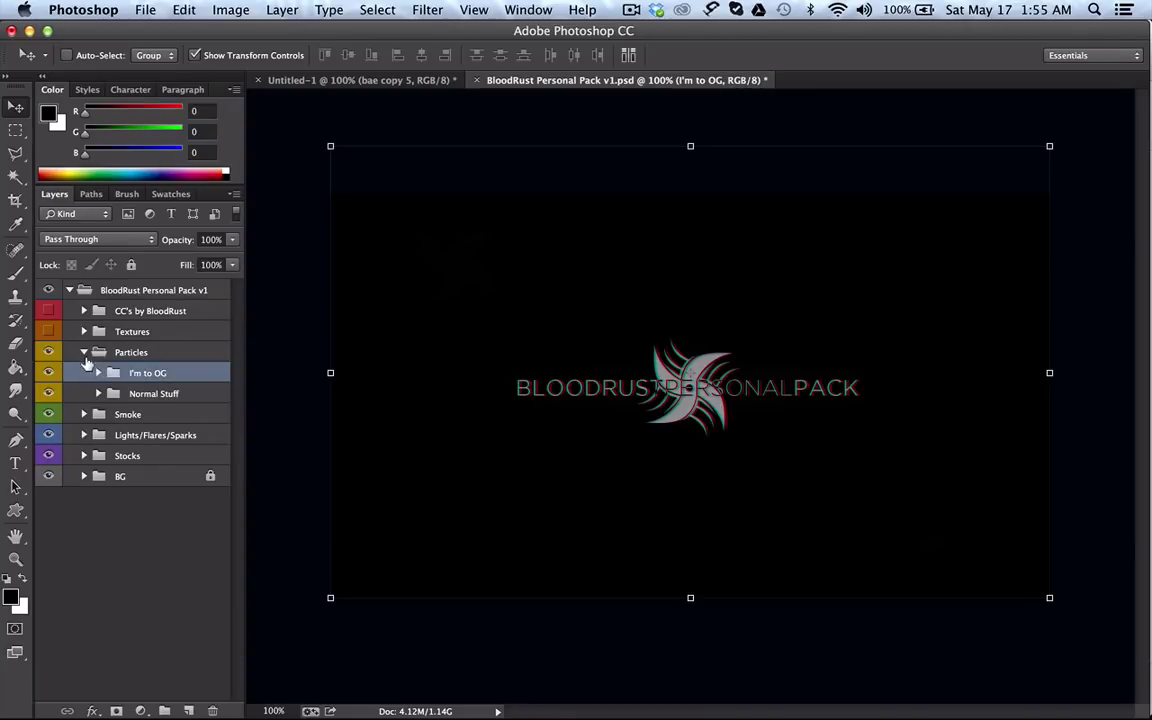
pyautogui.click(83, 353)
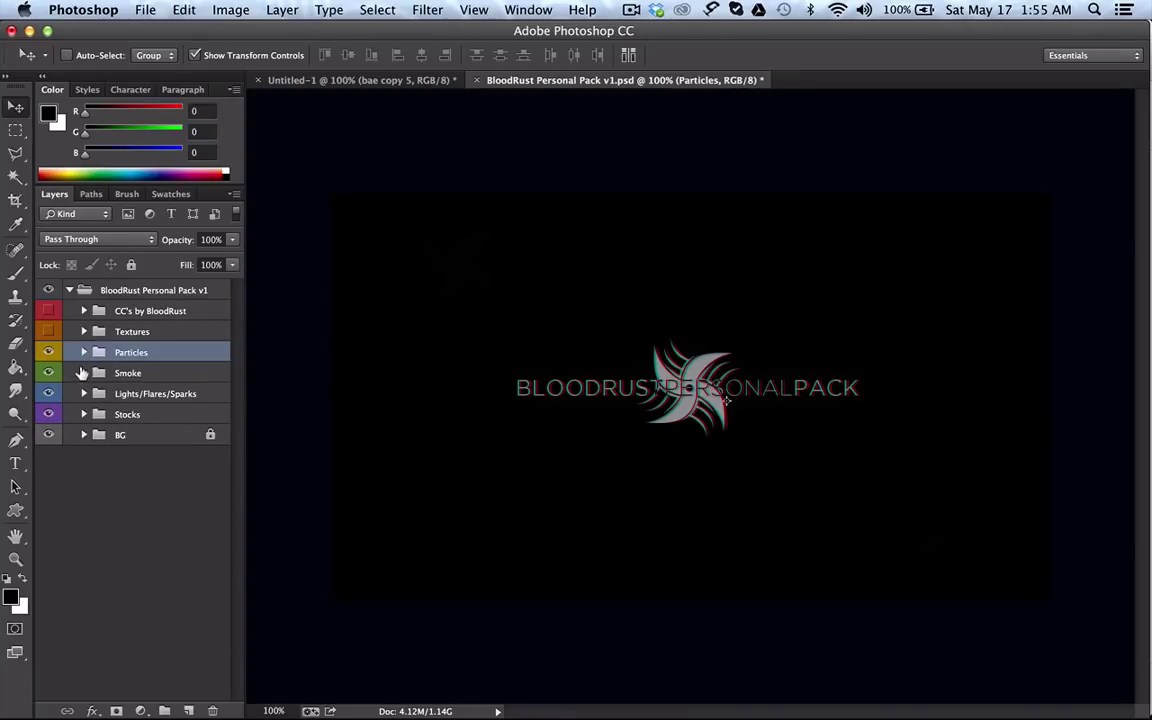
# Step: Look through the Smoke group's subgroups and show the "mah fav tbh" layer from the norm
pyautogui.click(82, 372)
pyautogui.click(107, 395)
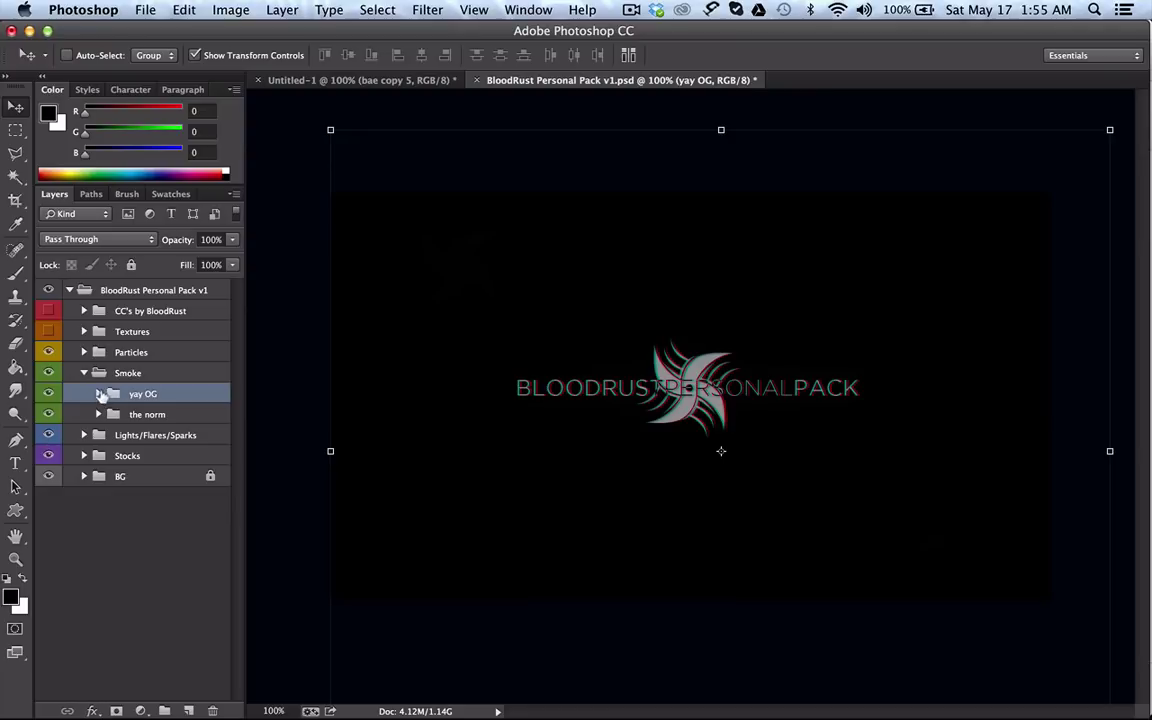
pyautogui.click(97, 394)
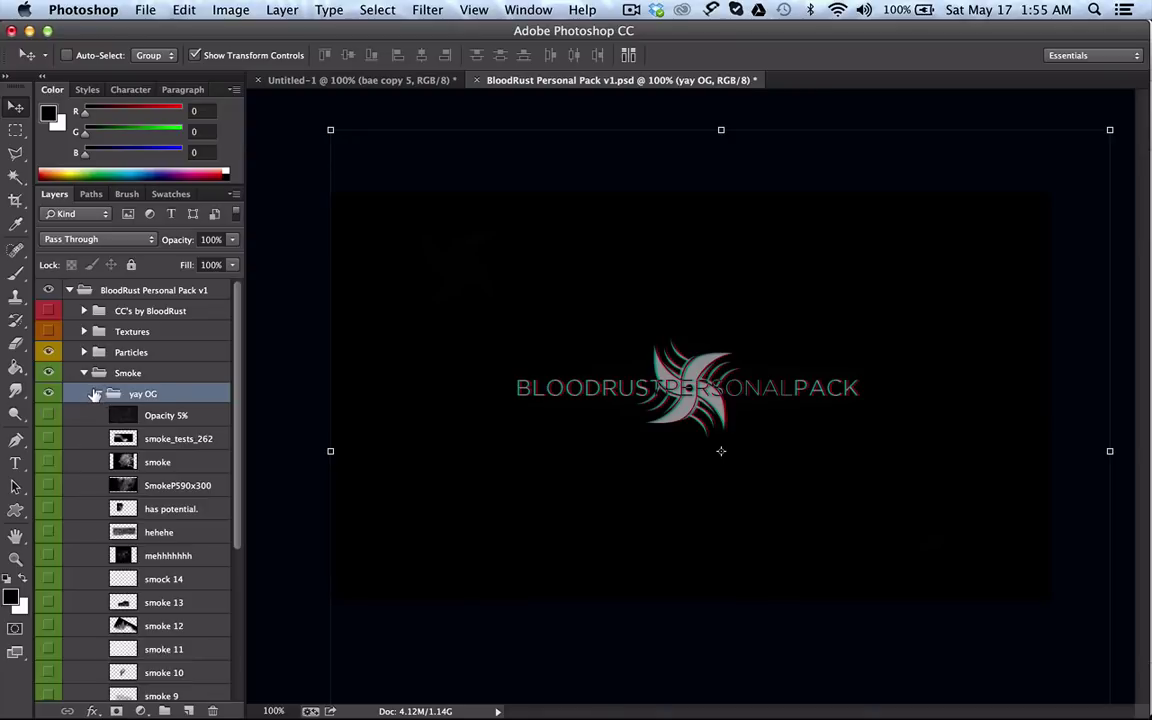
pyautogui.click(96, 394)
pyautogui.click(94, 414)
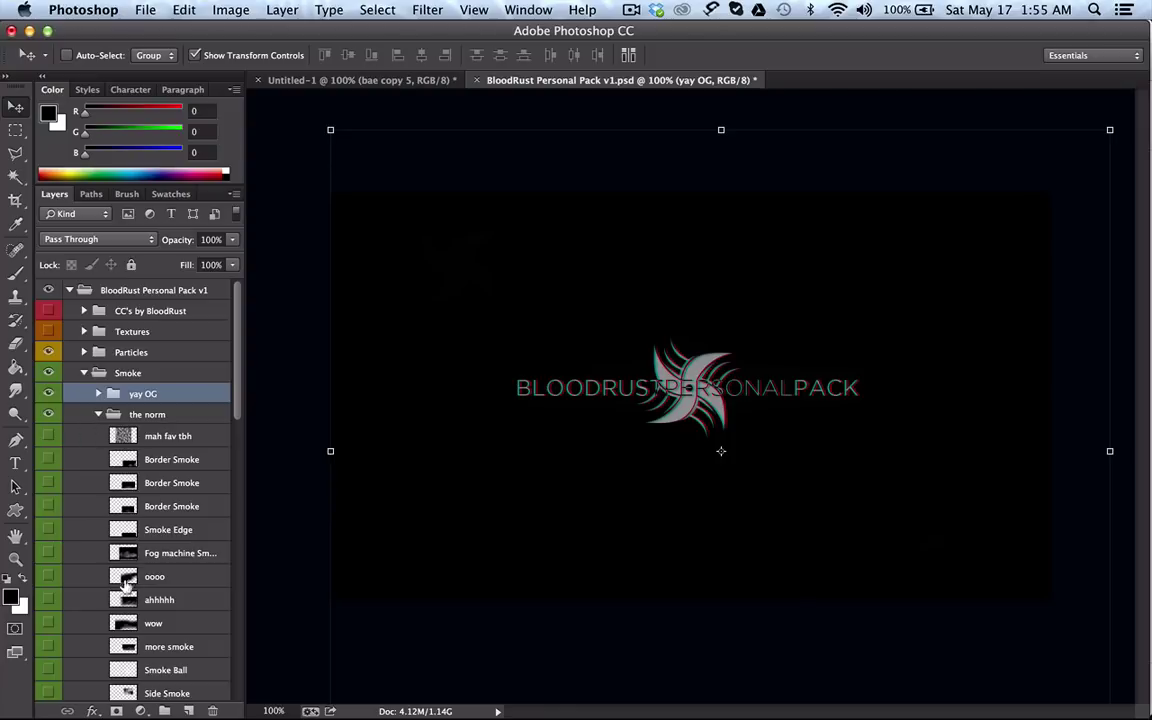
pyautogui.click(152, 437)
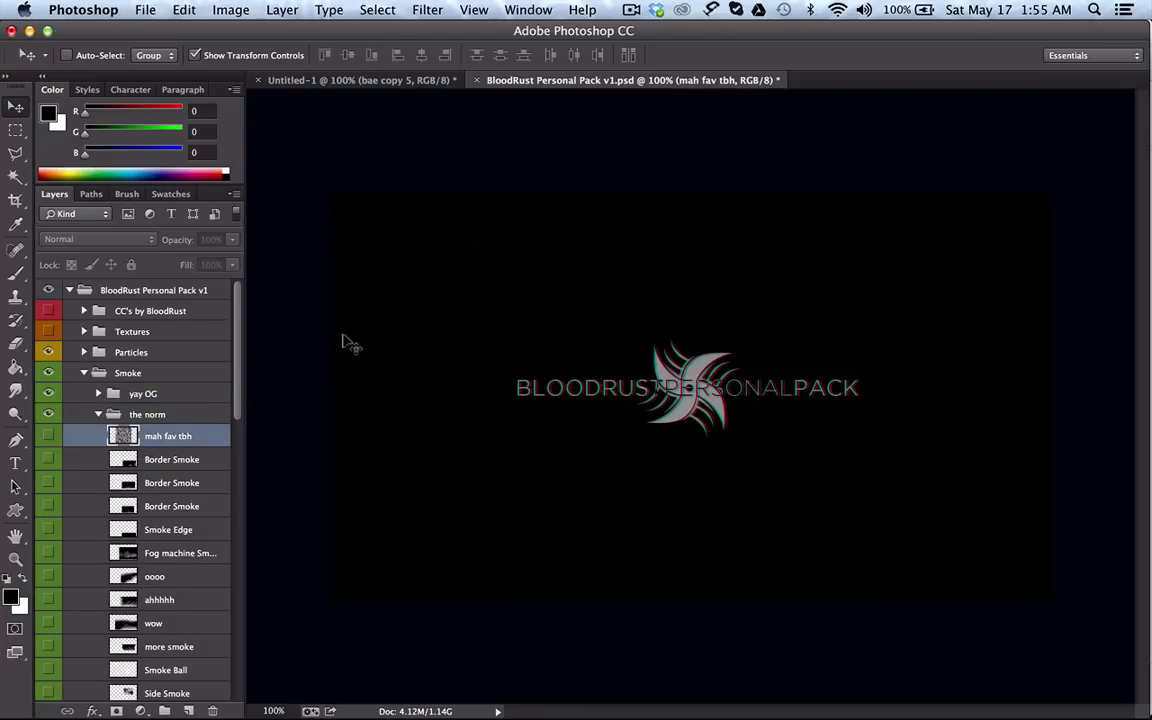
pyautogui.click(48, 434)
# Step: Copy the "mah fav tbh" smoke layer into Untitled-1 at the canvas's left edge, and place a duplicate overlapping it to the right
pyautogui.moveTo(640, 268); pyautogui.dragTo(412, 83)
pyautogui.click(421, 84)
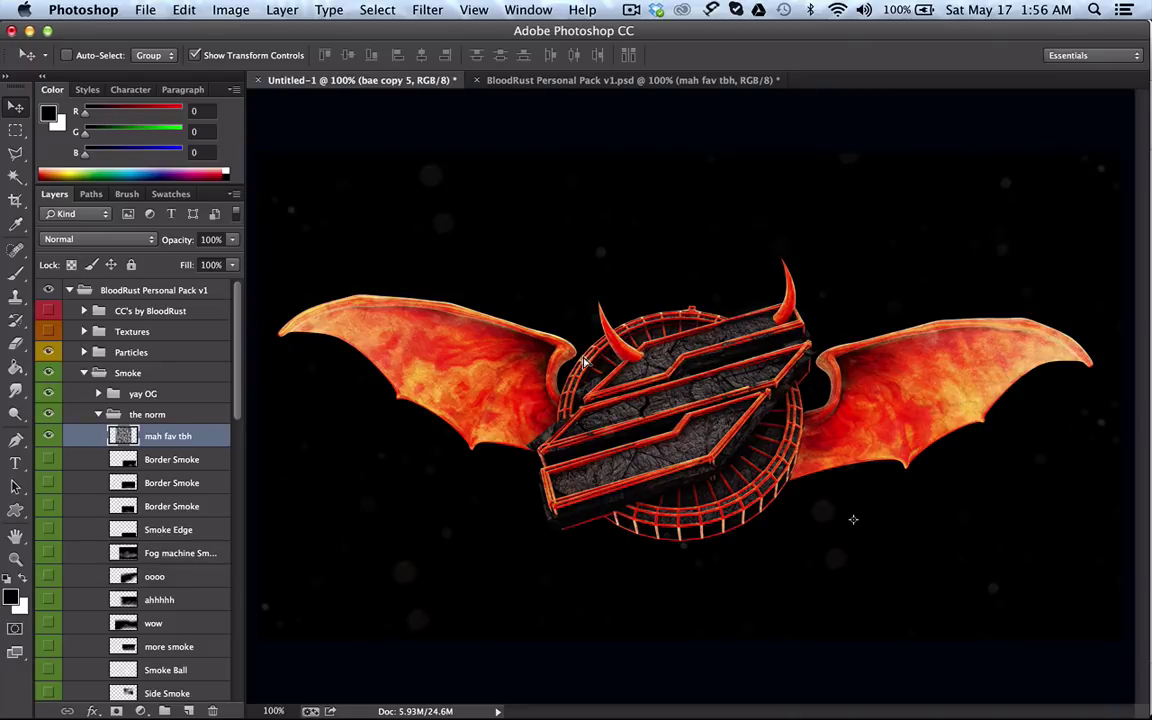
pyautogui.moveTo(585, 362); pyautogui.dragTo(600, 370)
pyautogui.moveTo(674, 380); pyautogui.dragTo(695, 275)
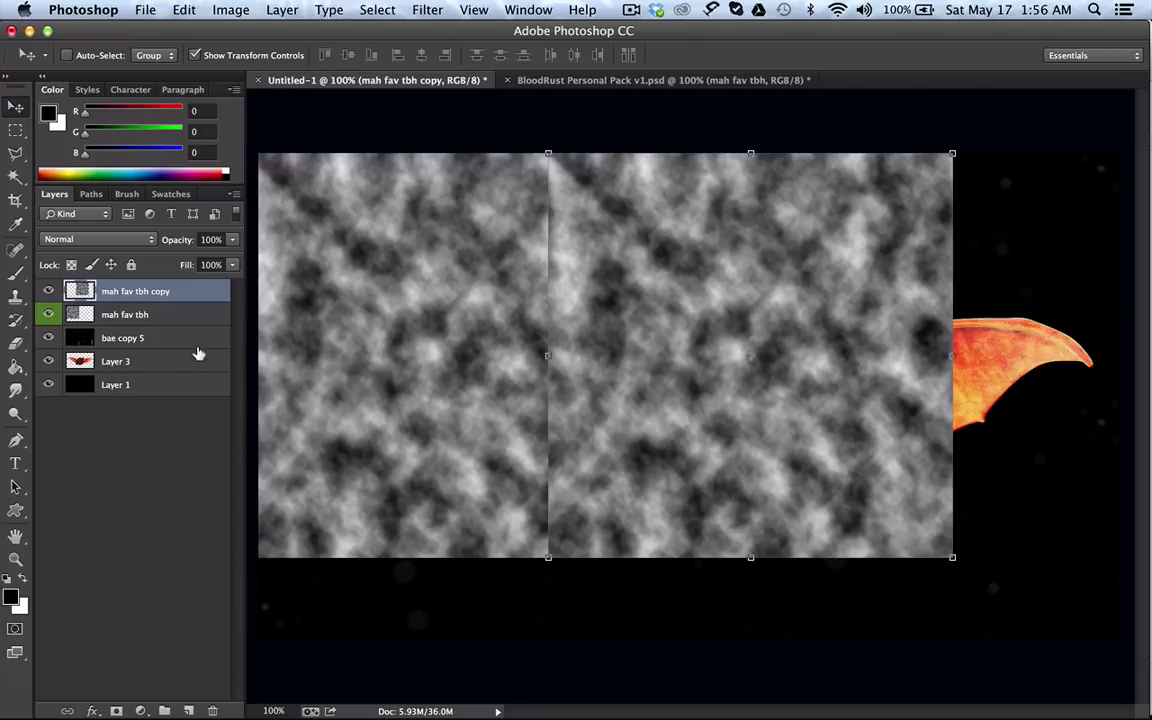
pyautogui.click(192, 340)
pyautogui.moveTo(648, 185); pyautogui.dragTo(667, 158)
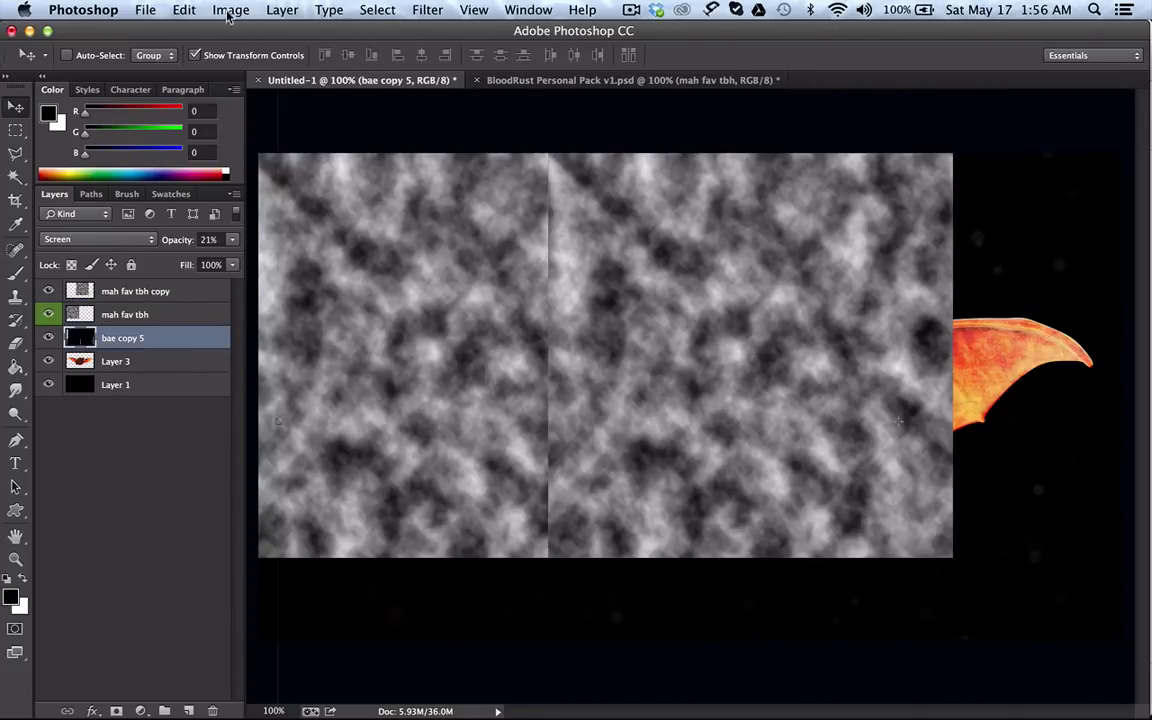
pyautogui.click(185, 9)
pyautogui.click(200, 31)
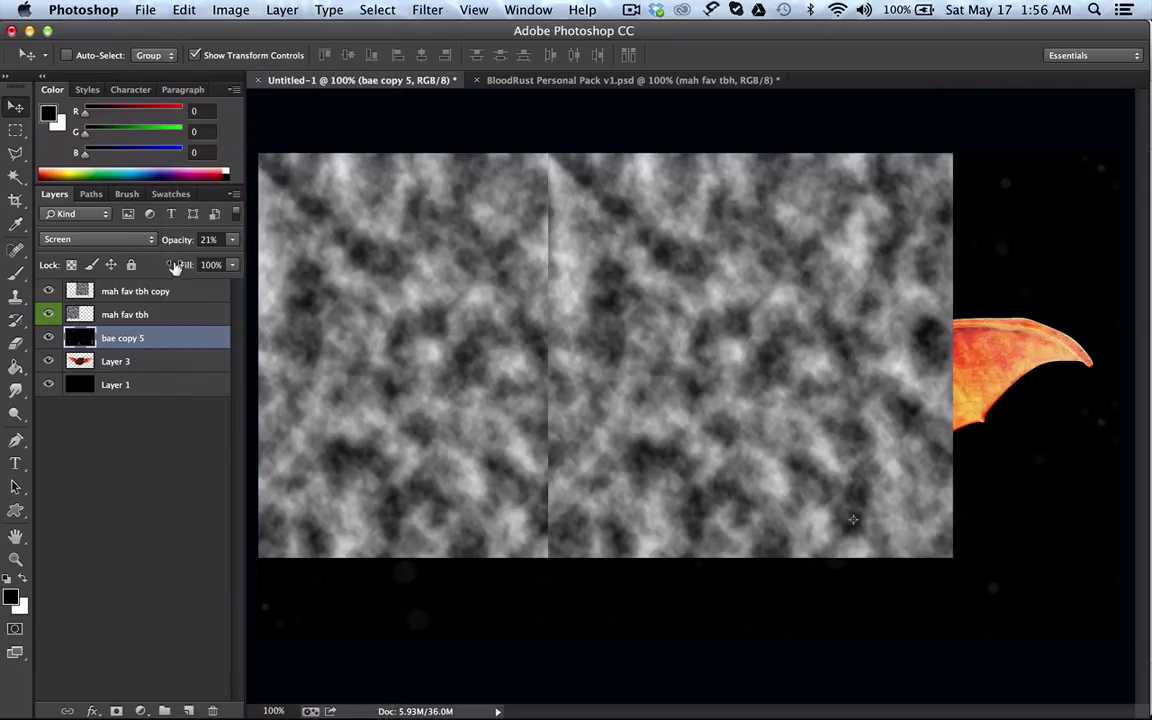
# Step: Erase the hard vertical seam on the duplicated smoke layer with the Eraser, and merge the two smoke layers
pyautogui.click(155, 297)
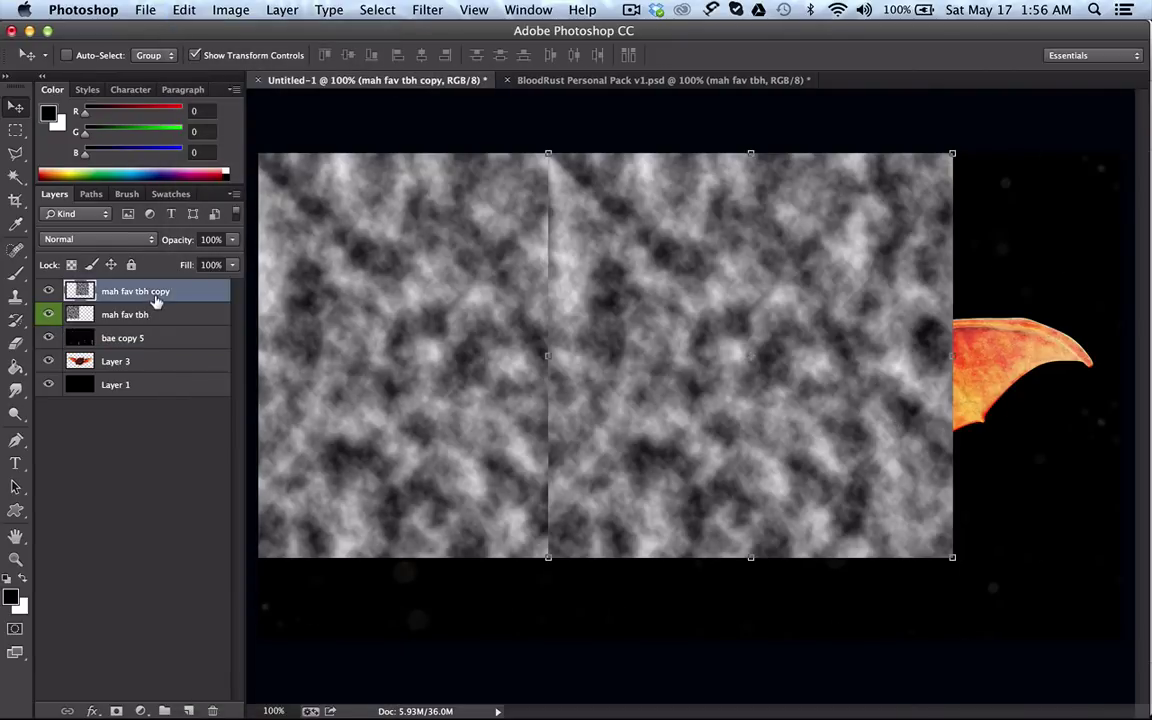
pyautogui.click(15, 343)
pyautogui.moveTo(540, 175)
pyautogui.mouseDown()
pyautogui.moveTo(523, 340)
pyautogui.moveTo(548, 390)
pyautogui.moveTo(536, 651)
pyautogui.mouseUp()
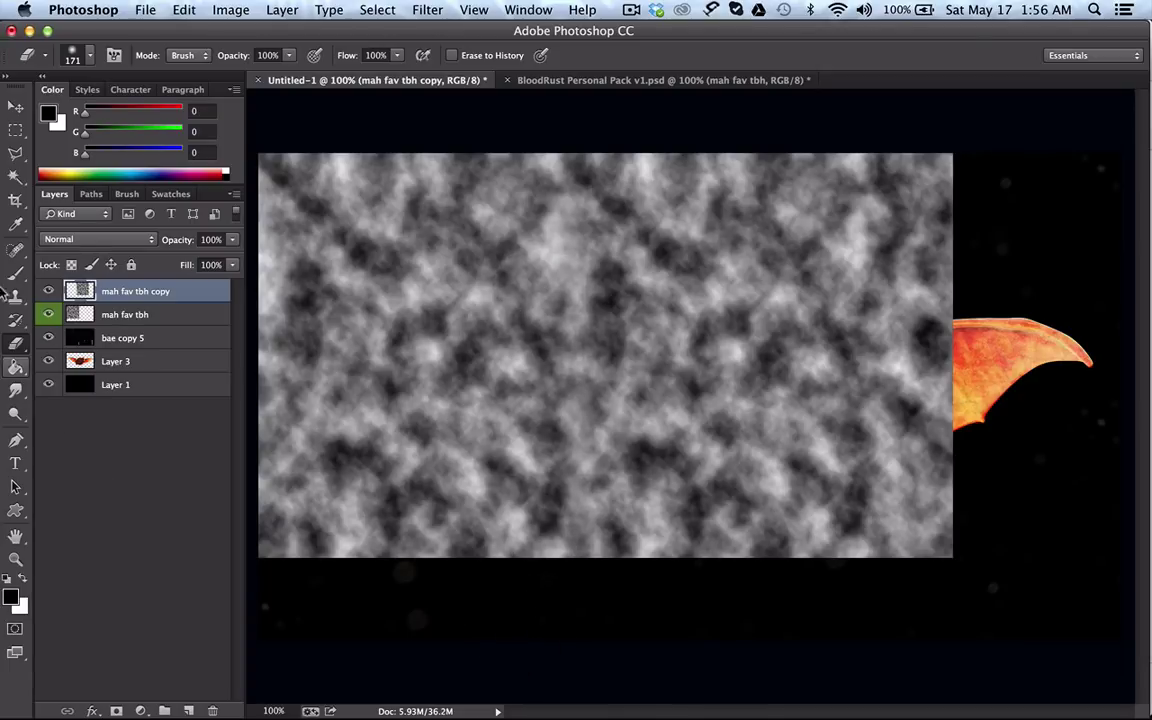
pyautogui.keyDown('shift'); pyautogui.click(139, 315); pyautogui.keyUp('shift')
pyautogui.press('super+e')
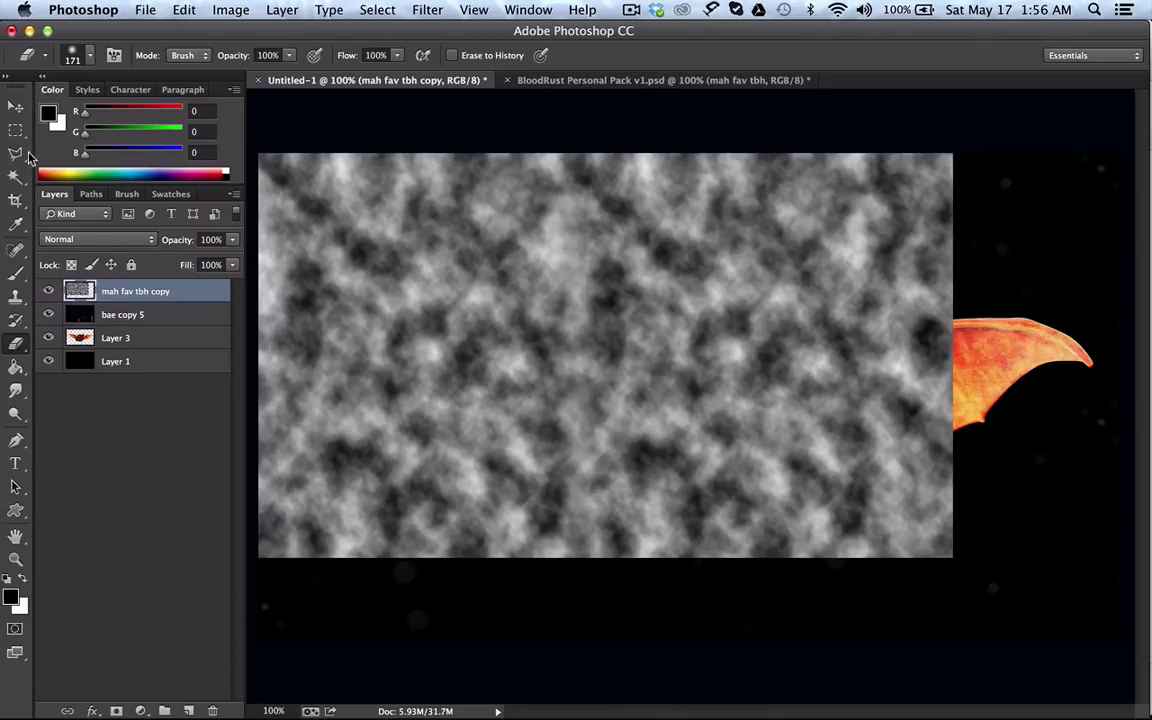
# Step: Duplicate the merged smoke layer over the uncovered right part of the canvas, and erase the seam along its left edge
pyautogui.click(15, 106)
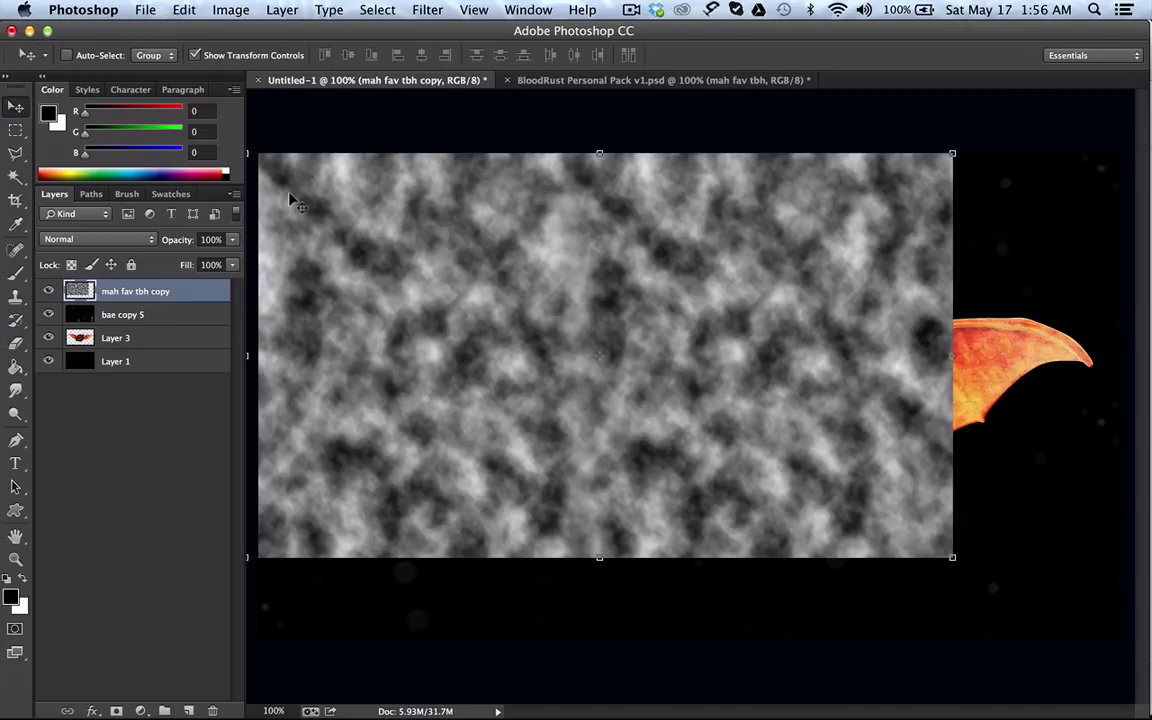
pyautogui.press('super+j')
pyautogui.moveTo(373, 231); pyautogui.dragTo(937, 250)
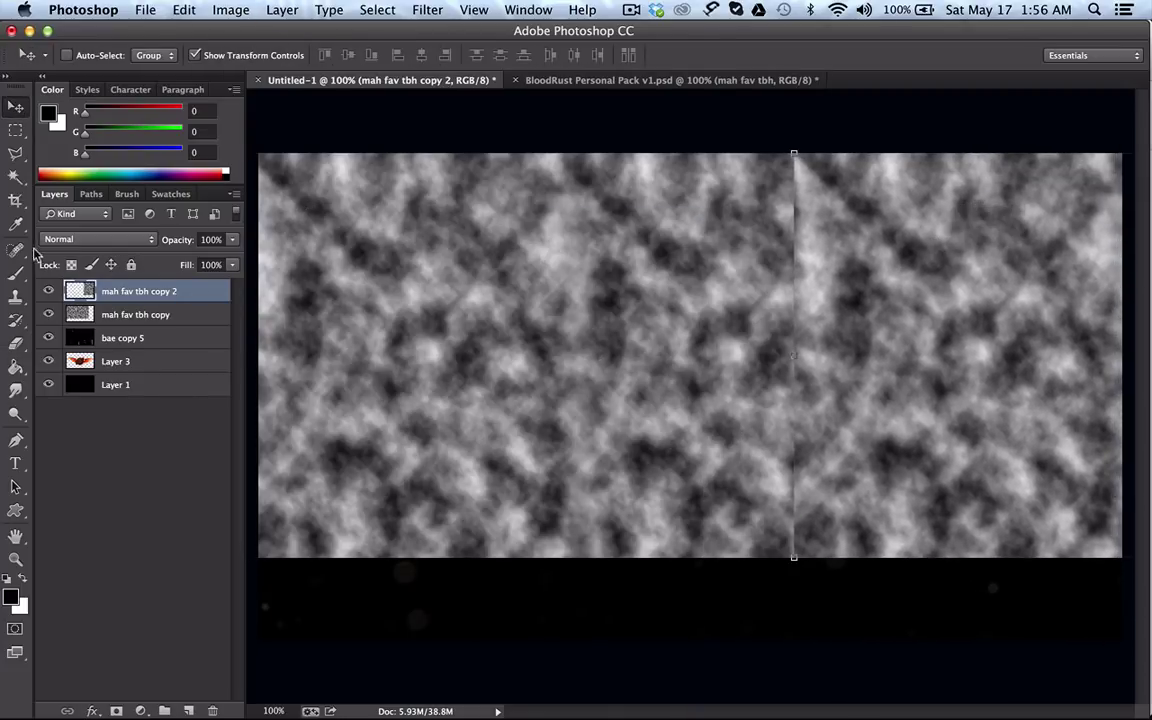
pyautogui.click(16, 343)
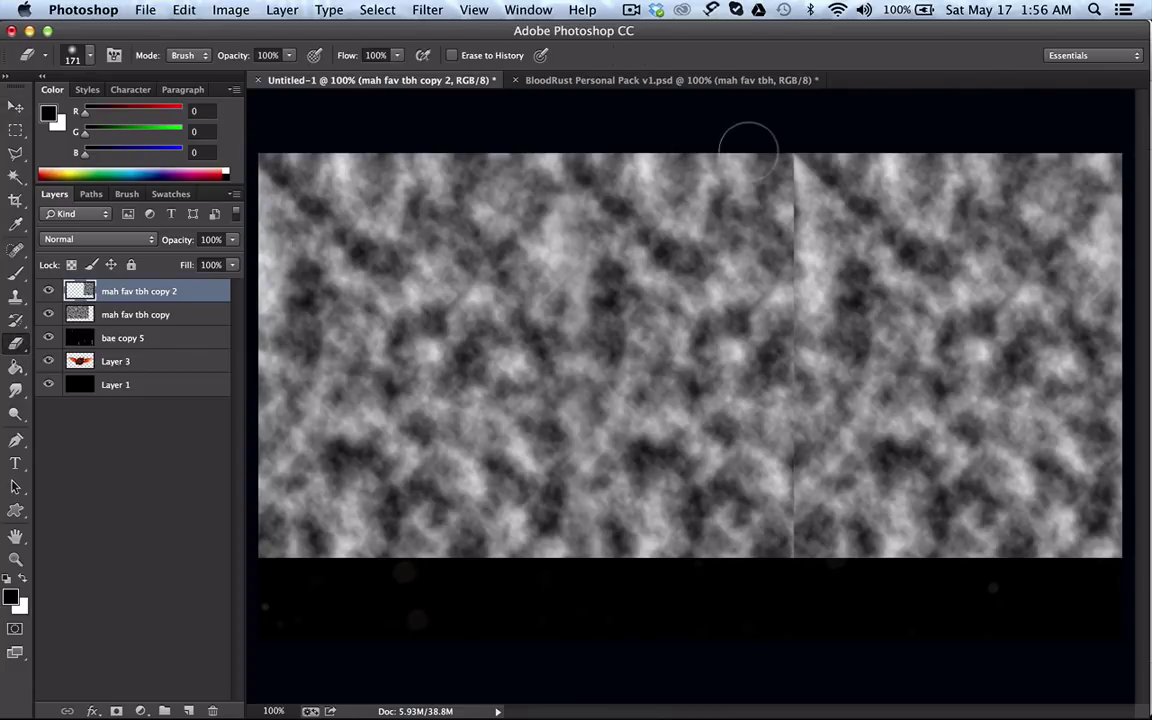
pyautogui.moveTo(786, 172)
pyautogui.mouseDown()
pyautogui.moveTo(774, 236)
pyautogui.moveTo(802, 430)
pyautogui.moveTo(792, 561)
pyautogui.mouseUp()
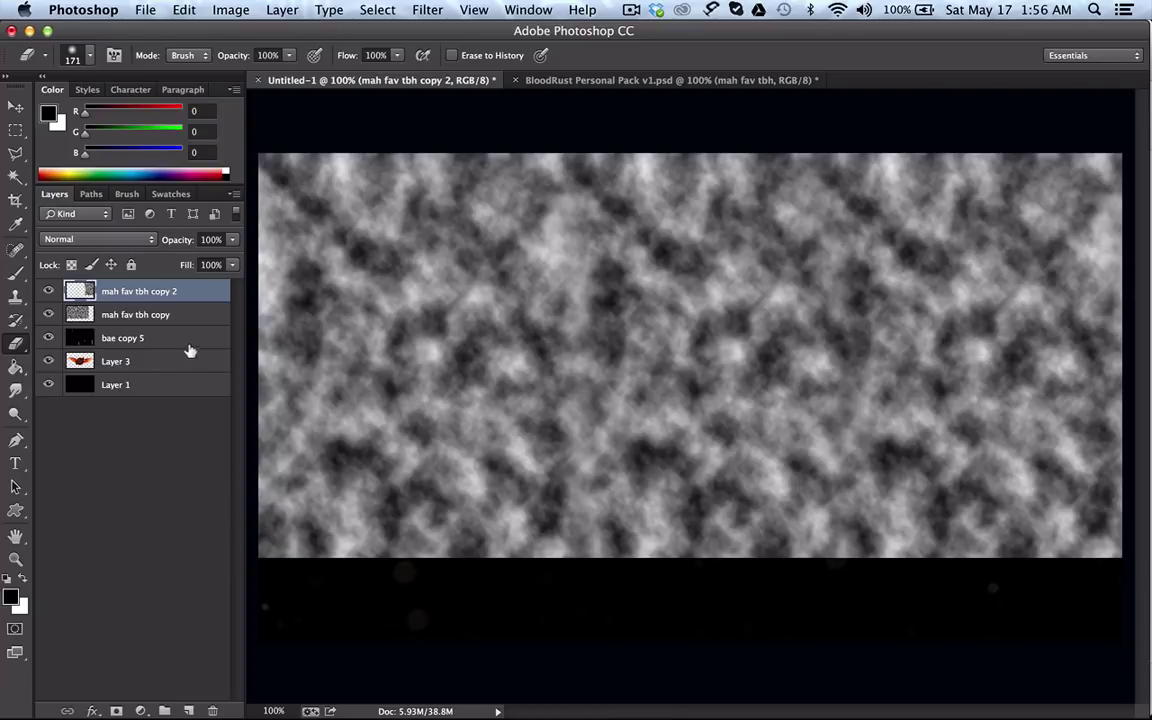
# Step: Merge the two smoke layers and place a duplicate of the result over the uncovered bottom of the canvas
pyautogui.press('super+e')
pyautogui.press('super+j')
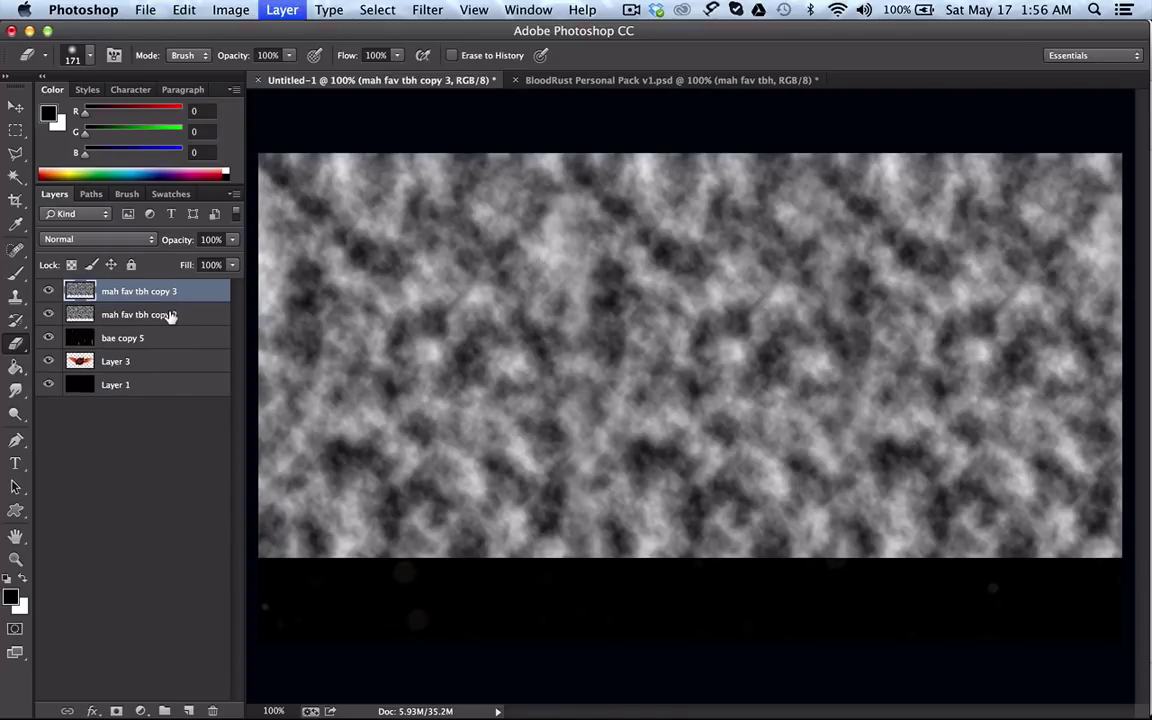
pyautogui.click(14, 105)
pyautogui.moveTo(500, 230)
pyautogui.mouseDown()
pyautogui.moveTo(540, 290)
pyautogui.moveTo(530, 455)
pyautogui.mouseUp()
# Step: Erase the horizontal seam along the duplicate's upper edge with the Eraser, and merge the two smoke layers
pyautogui.click(15, 343)
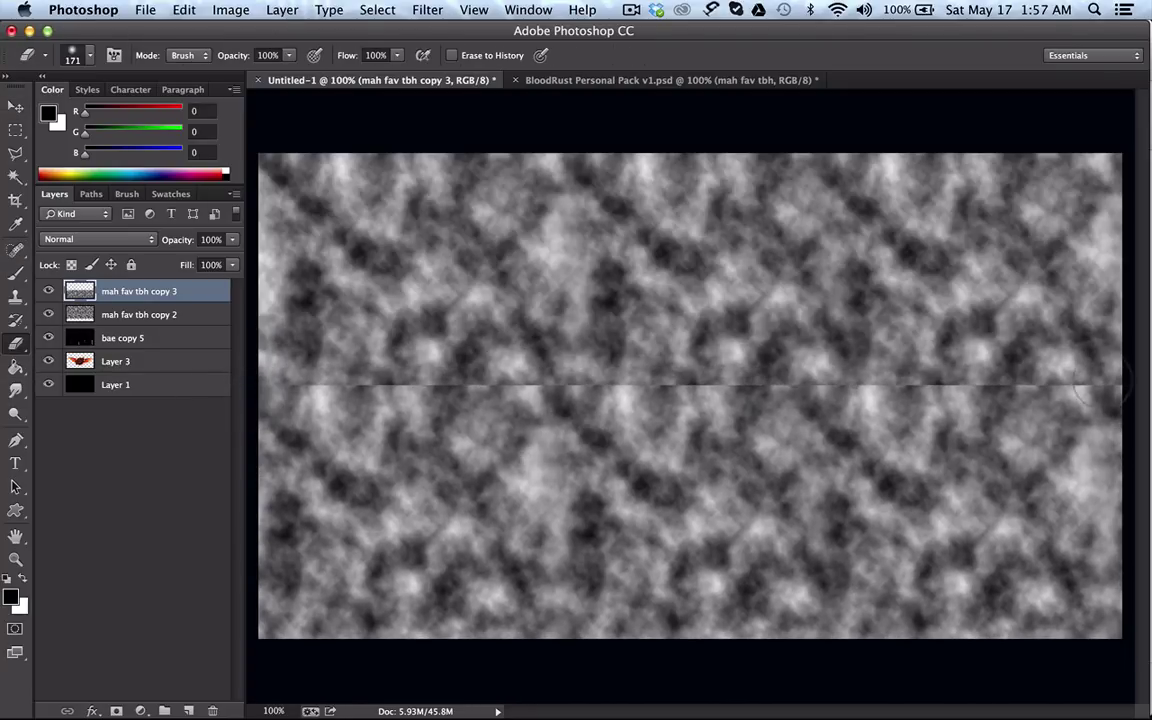
pyautogui.moveTo(262, 386); pyautogui.dragTo(1118, 386)
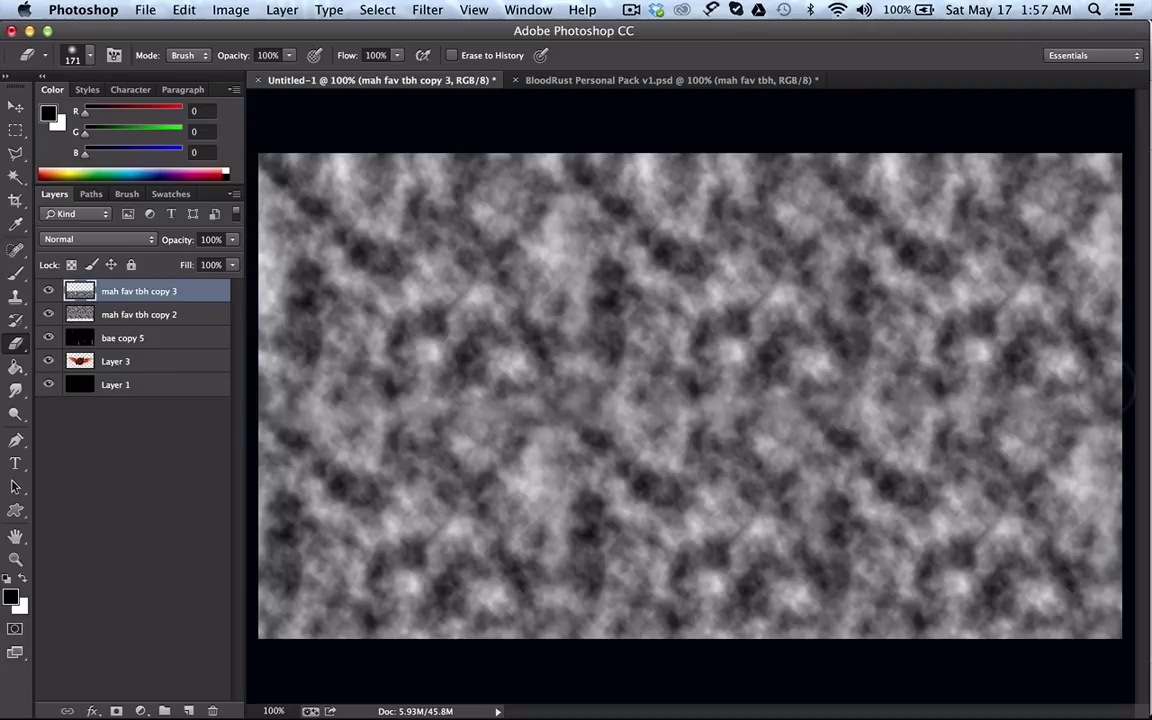
pyautogui.keyDown('shift'); pyautogui.click(155, 313); pyautogui.keyUp('shift')
pyautogui.press('super+e')
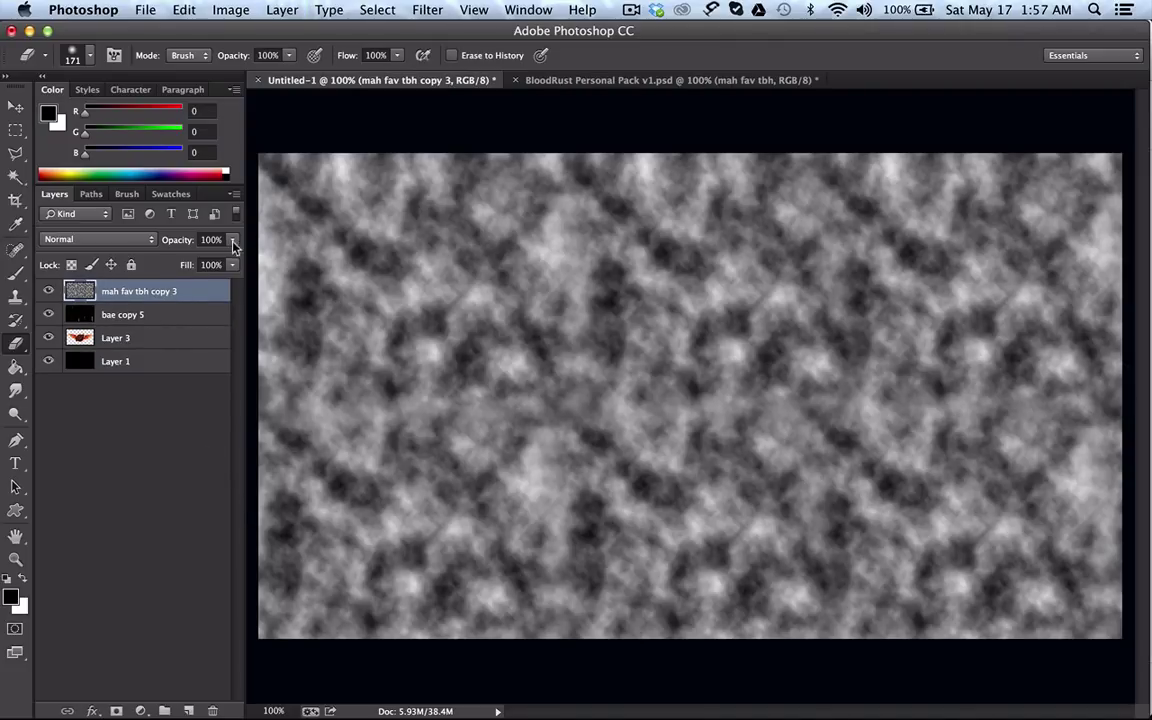
# Step: Set the smoke layer's opacity to 45% and erase it over the central emblem with an 81 px Eraser at 91%, then 68% opacity
pyautogui.click(233, 245)
pyautogui.moveTo(232, 258); pyautogui.dragTo(185, 258)
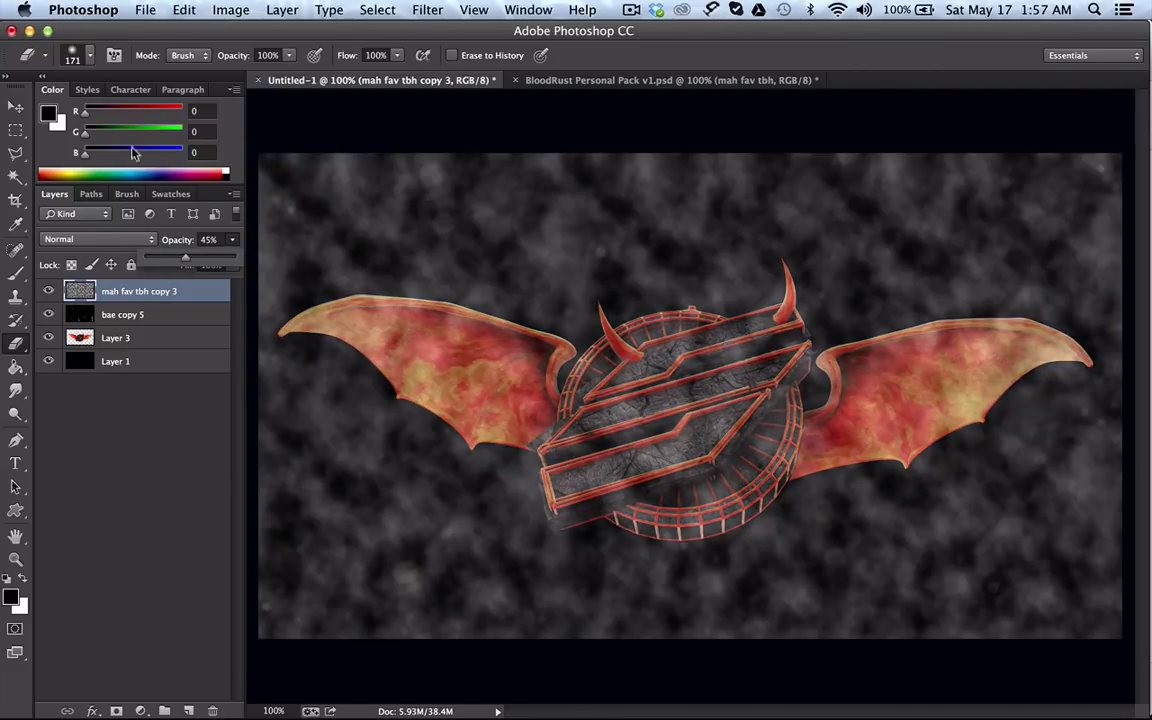
pyautogui.moveTo(239, 57); pyautogui.dragTo(235, 54)
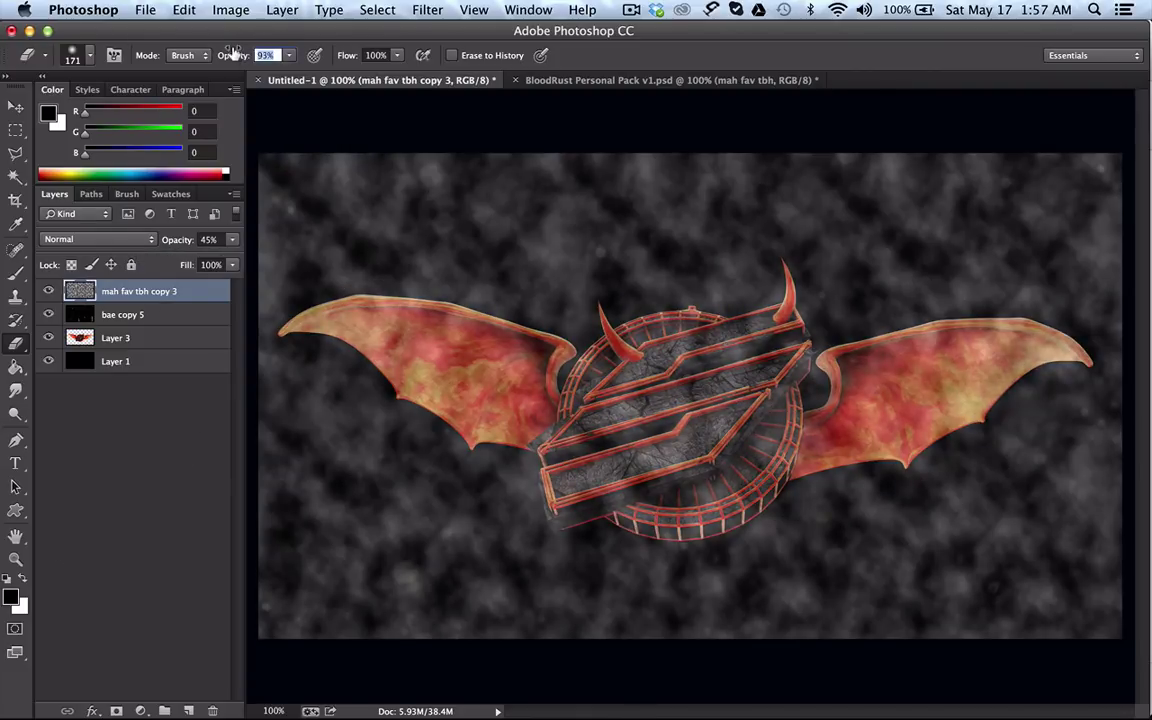
pyautogui.press('Return')
pyautogui.click(90, 56)
pyautogui.moveTo(122, 110); pyautogui.dragTo(136, 115)
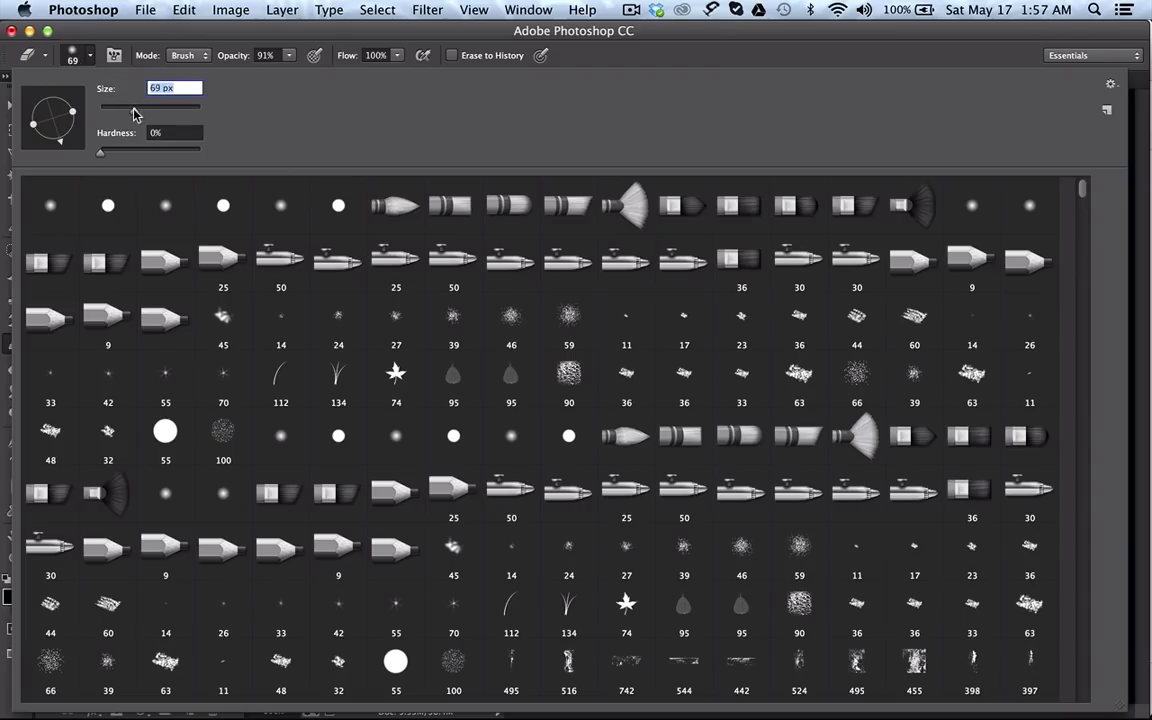
pyautogui.press('Return')
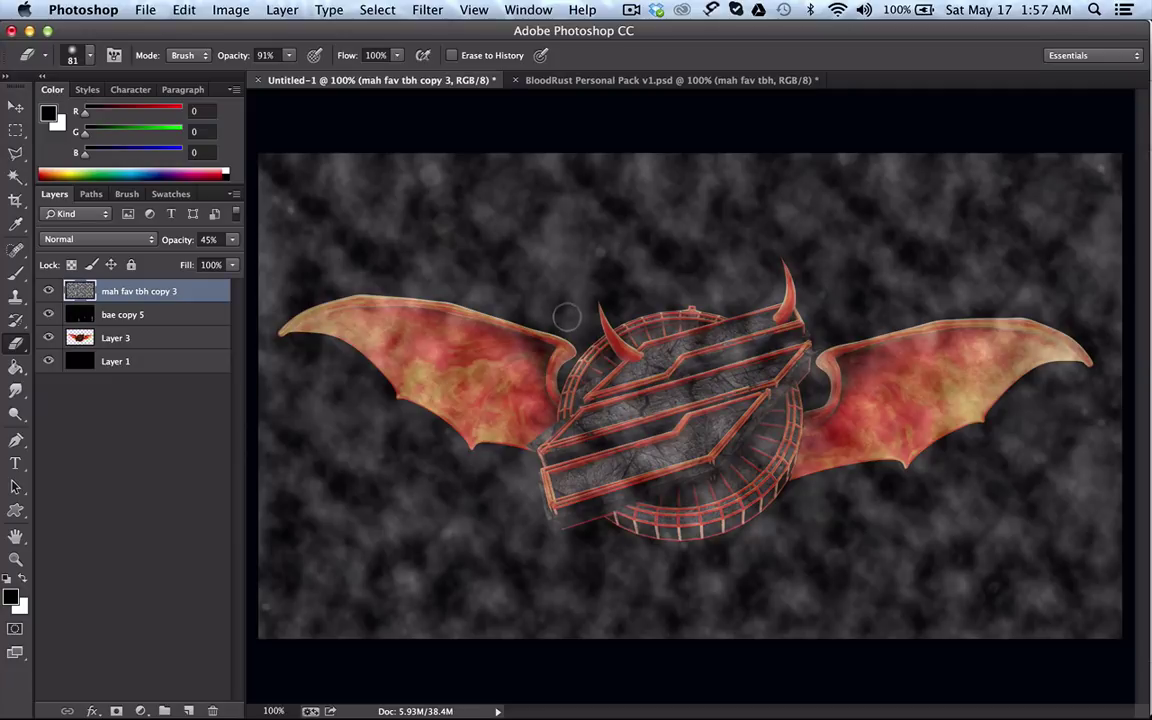
pyautogui.moveTo(700, 298)
pyautogui.mouseDown()
pyautogui.moveTo(580, 328)
pyautogui.moveTo(505, 398)
pyautogui.moveTo(705, 330)
pyautogui.moveTo(655, 360)
pyautogui.moveTo(640, 385)
pyautogui.moveTo(690, 440)
pyautogui.moveTo(640, 395)
pyautogui.moveTo(600, 450)
pyautogui.moveTo(605, 410)
pyautogui.moveTo(505, 445)
pyautogui.moveTo(545, 415)
pyautogui.moveTo(530, 460)
pyautogui.moveTo(608, 342)
pyautogui.moveTo(580, 390)
pyautogui.moveTo(505, 405)
pyautogui.moveTo(566, 320)
pyautogui.moveTo(581, 330)
pyautogui.mouseUp()
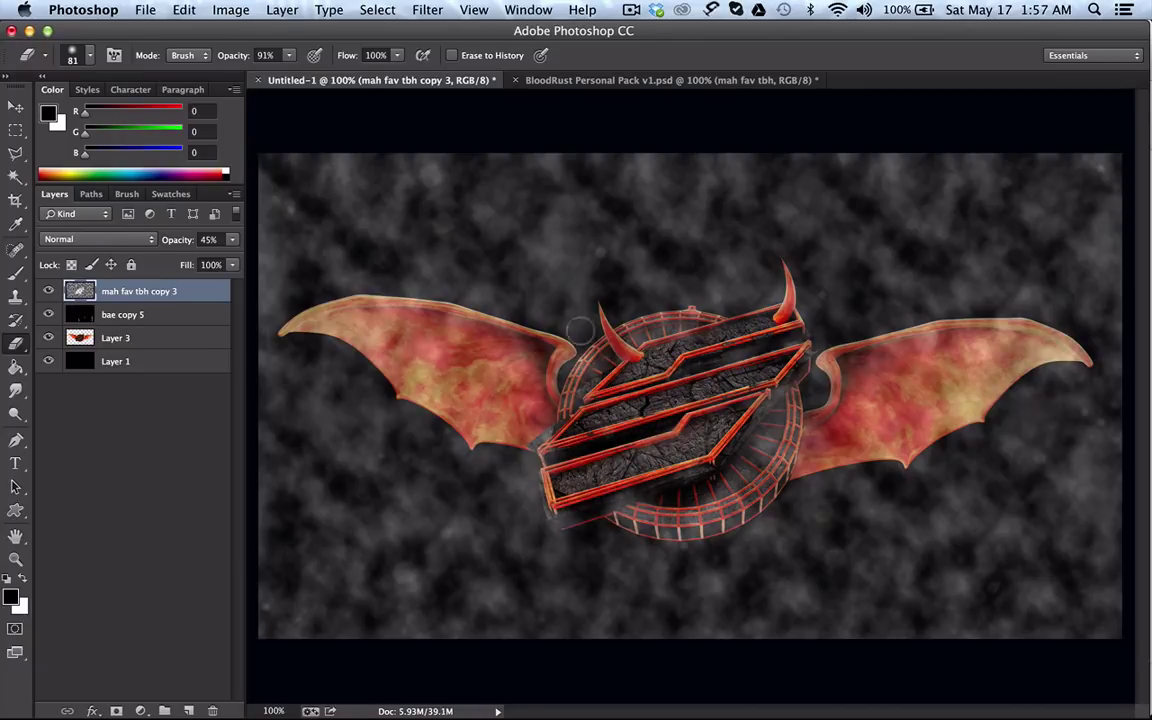
pyautogui.moveTo(237, 55); pyautogui.dragTo(195, 62)
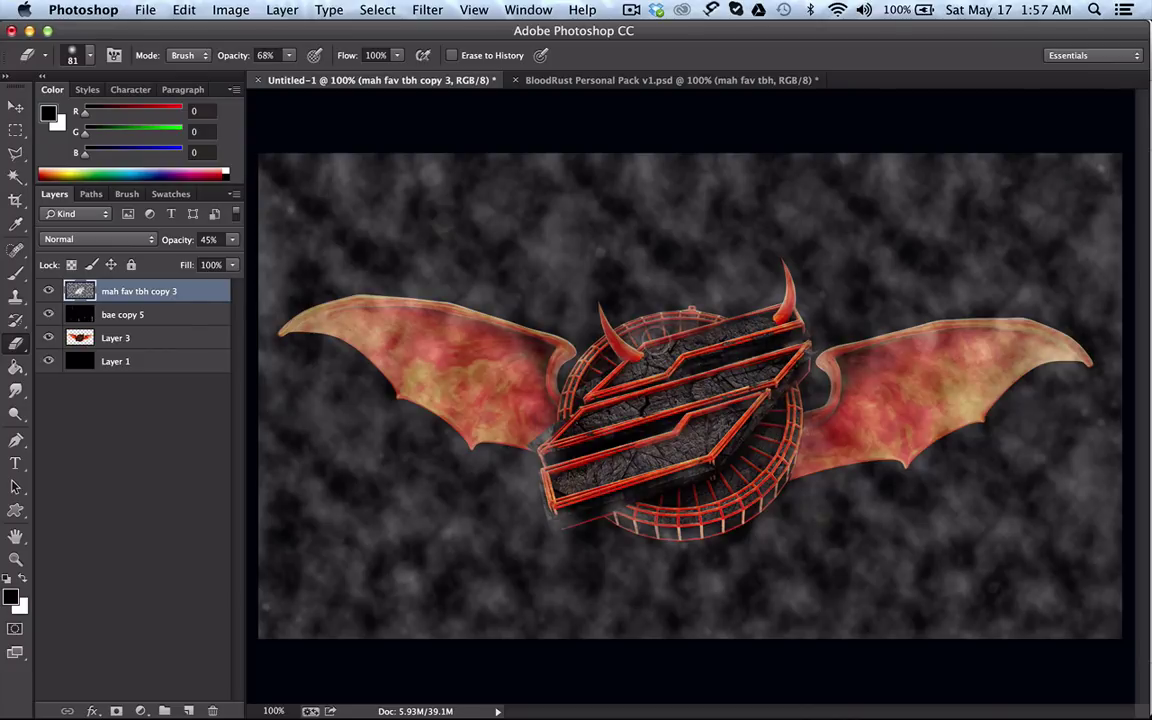
pyautogui.moveTo(540, 480); pyautogui.dragTo(665, 474)
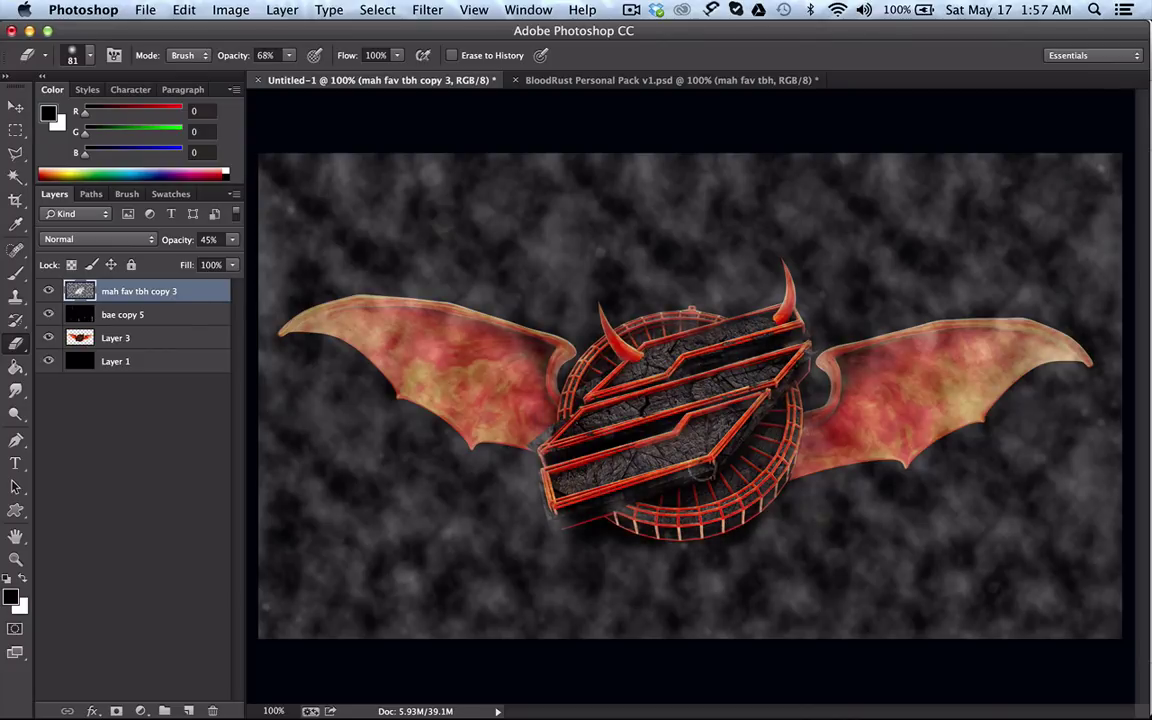
# Step: Erase the smoke over both wings with a 121 px Eraser, and lower the smoke layer's opacity to 8%
pyautogui.click(93, 58)
pyautogui.moveTo(121, 87); pyautogui.dragTo(152, 110)
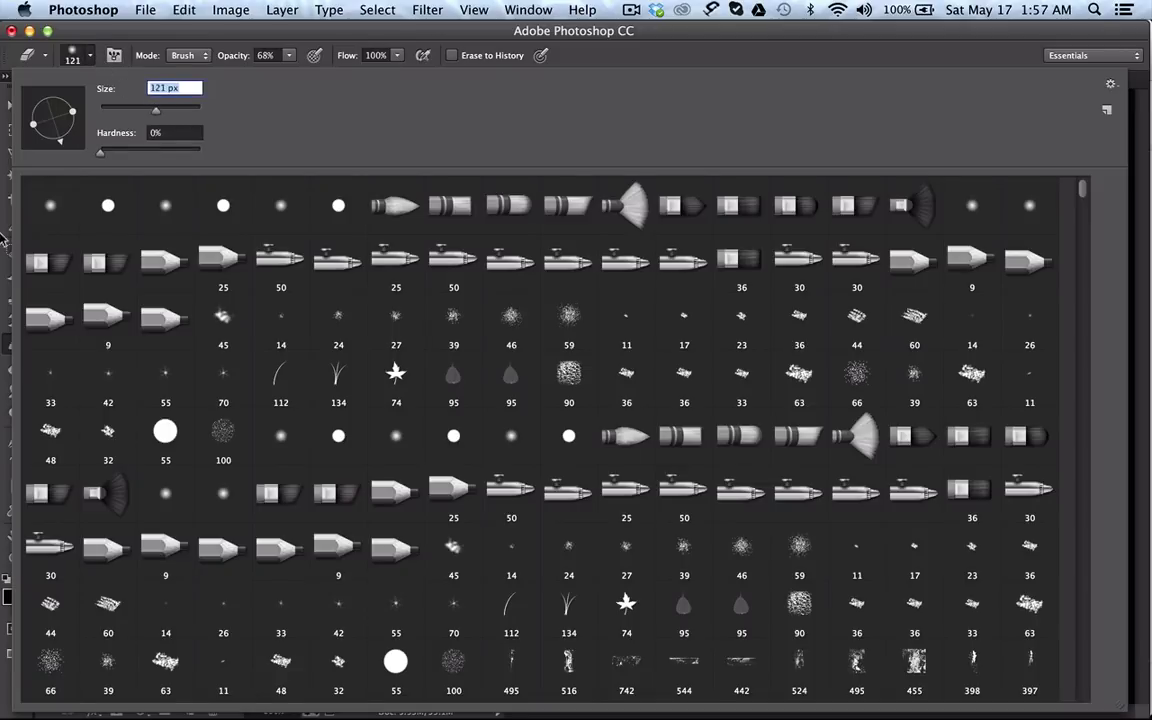
pyautogui.press('Return')
pyautogui.moveTo(420, 312)
pyautogui.mouseDown()
pyautogui.moveTo(372, 305)
pyautogui.moveTo(320, 318)
pyautogui.moveTo(540, 394)
pyautogui.moveTo(570, 376)
pyautogui.mouseUp()
pyautogui.moveTo(1040, 360)
pyautogui.mouseDown()
pyautogui.moveTo(902, 337)
pyautogui.moveTo(780, 370)
pyautogui.moveTo(785, 331)
pyautogui.moveTo(842, 315)
pyautogui.mouseUp()
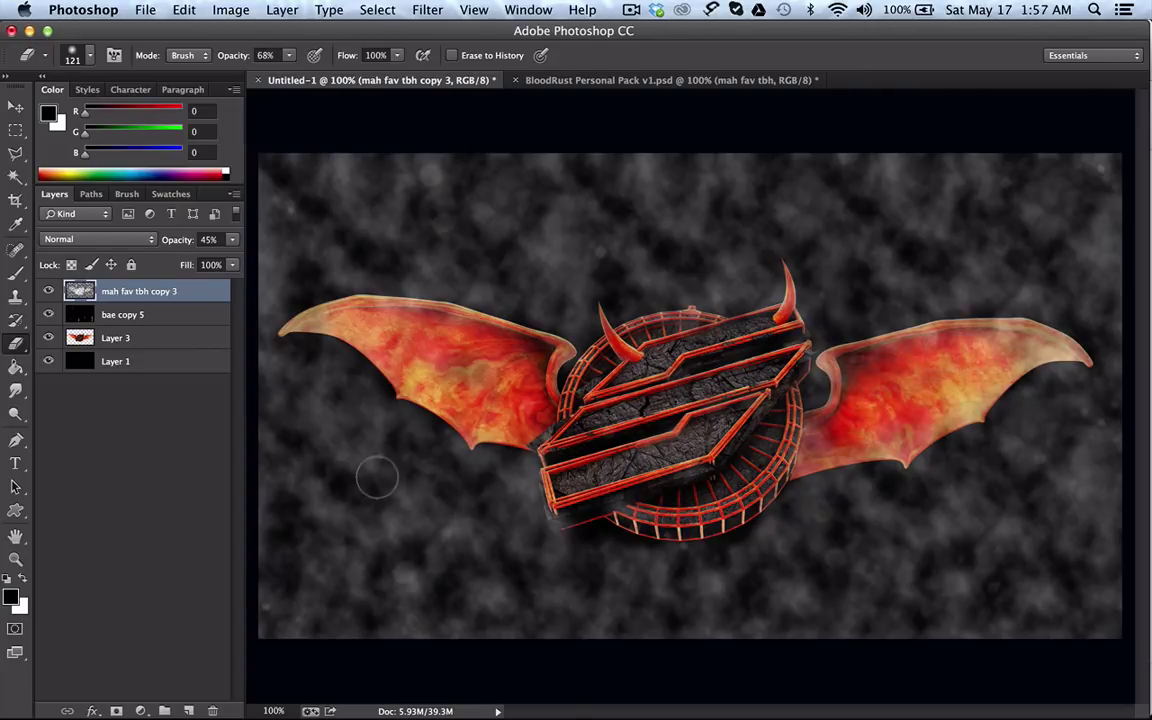
pyautogui.moveTo(173, 236)
pyautogui.mouseDown()
pyautogui.moveTo(130, 241)
pyautogui.moveTo(142, 246)
pyautogui.mouseUp()
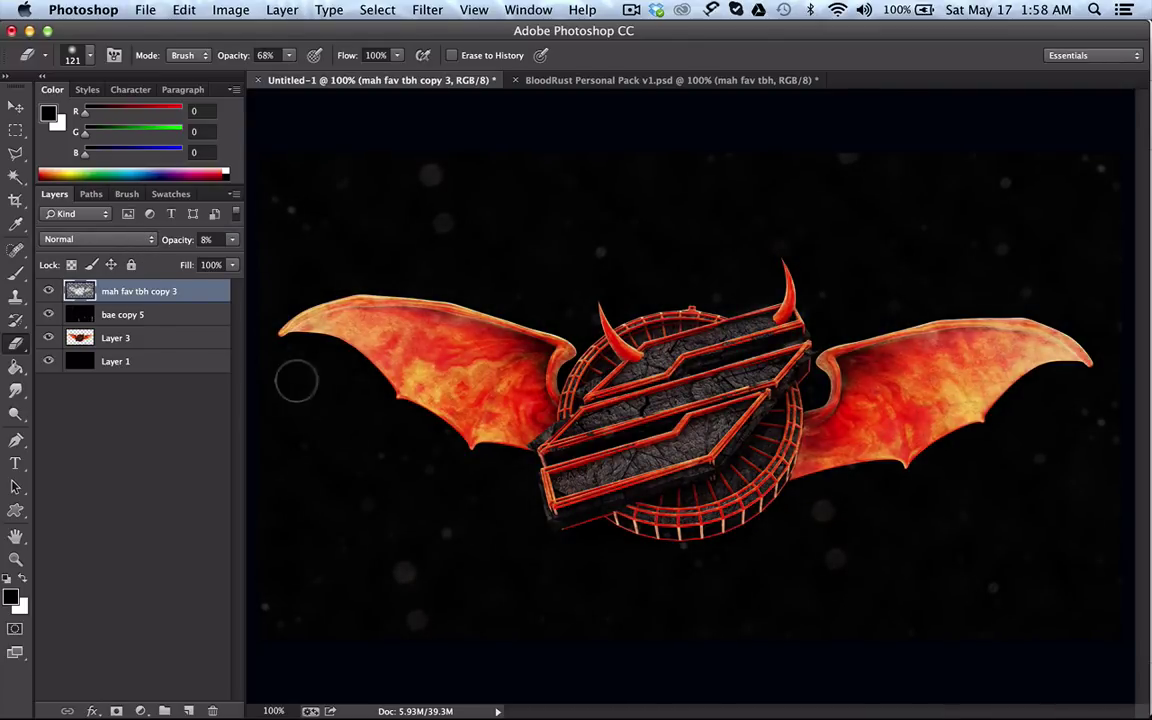
pyautogui.moveTo(188, 240); pyautogui.dragTo(185, 238)
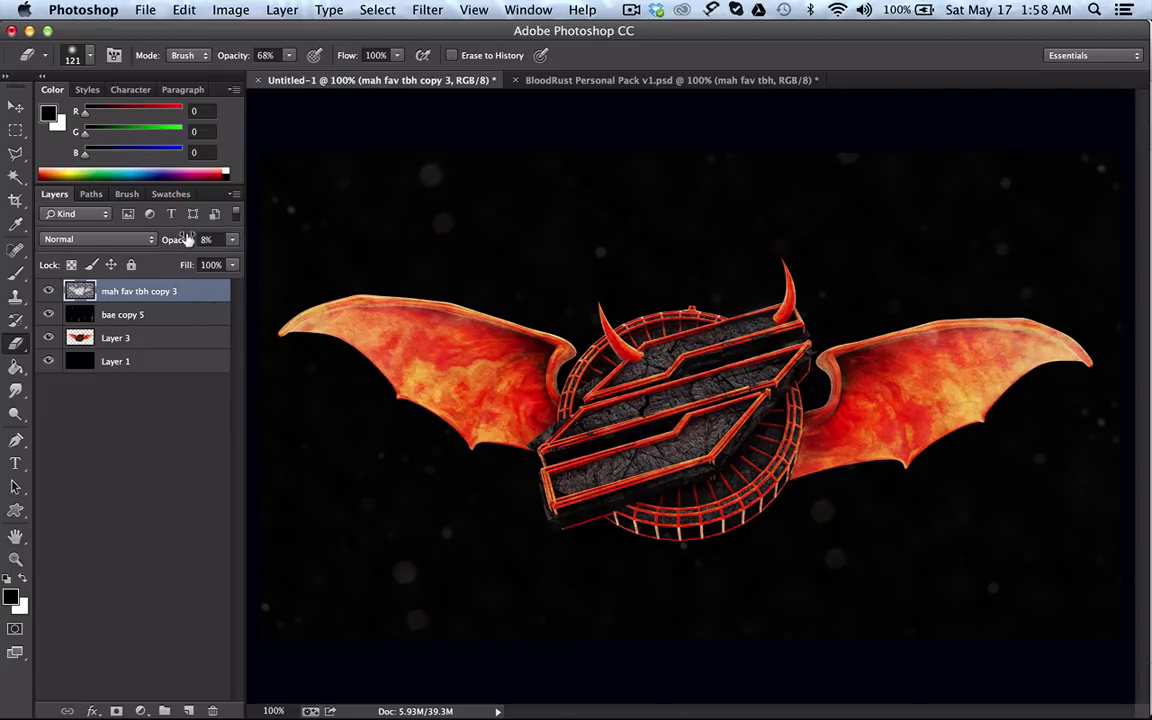
# Step: Hide the "mah fav tbh" layer in the BloodRust Personal Pack document, and collapse its Smoke group
pyautogui.click(666, 80)
pyautogui.click(113, 414)
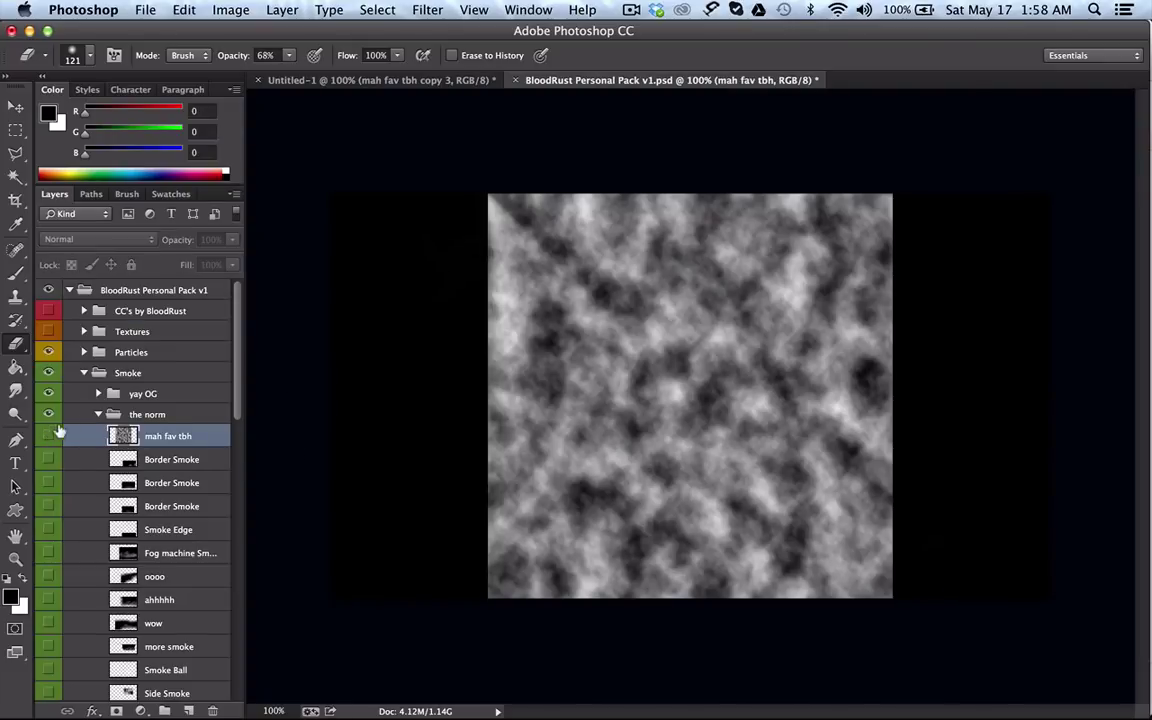
pyautogui.click(48, 436)
pyautogui.click(98, 414)
pyautogui.click(98, 372)
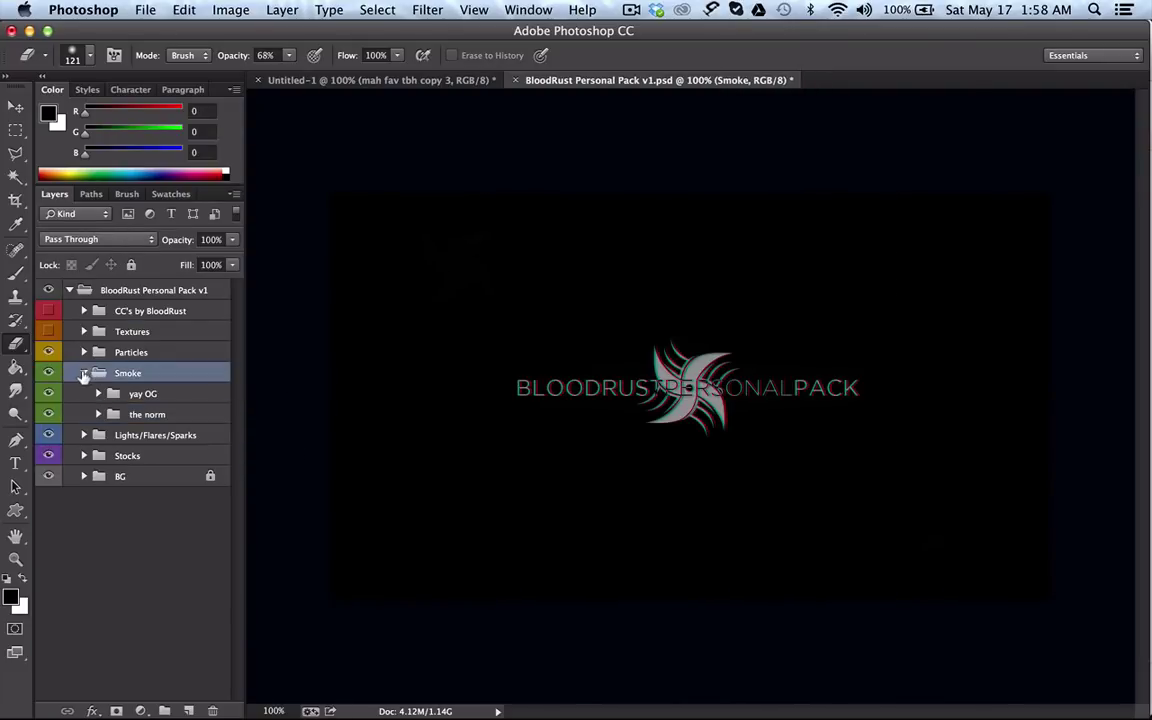
pyautogui.click(83, 373)
# Step: Look through the OG BlxxdRzst layers of the Lights/Flares/Sparks group, previewing "pretty", "Fiery af" and "SICK"
pyautogui.click(105, 395)
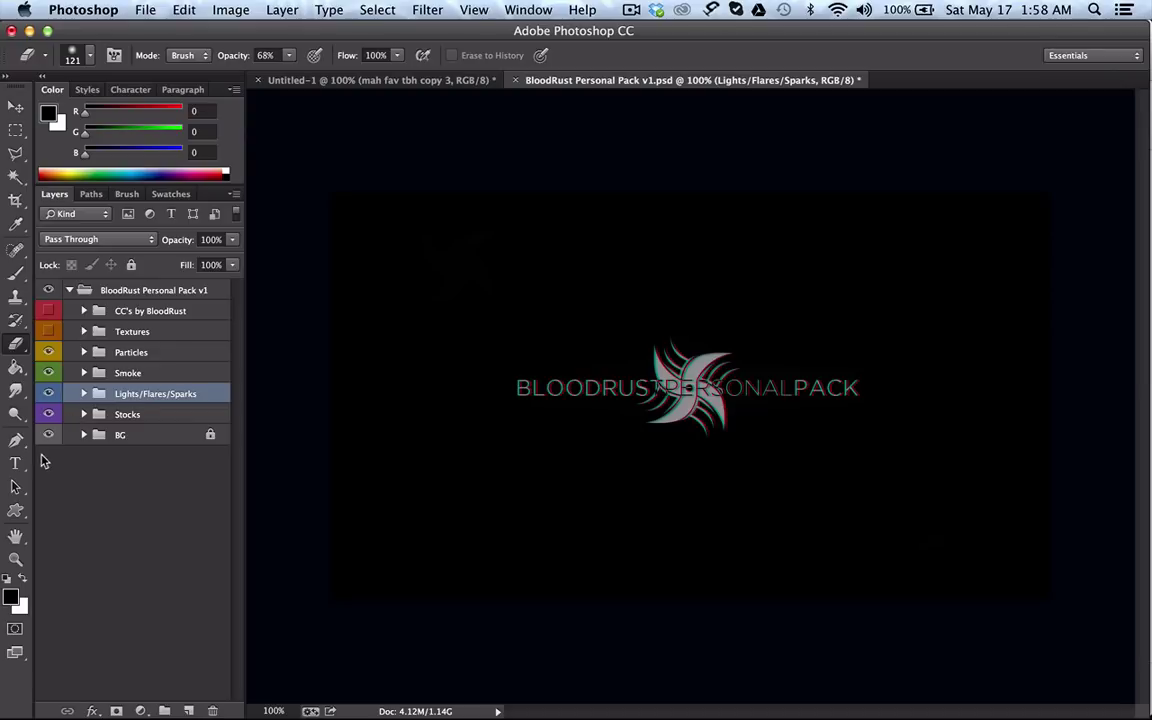
pyautogui.click(83, 393)
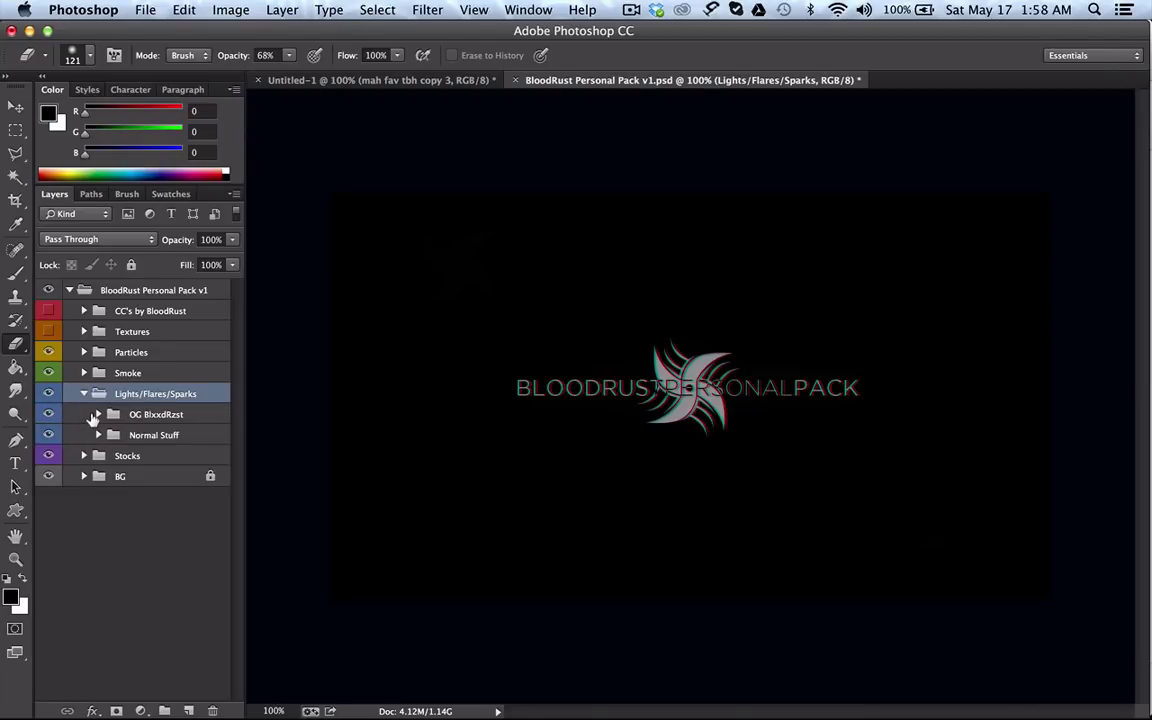
pyautogui.click(97, 414)
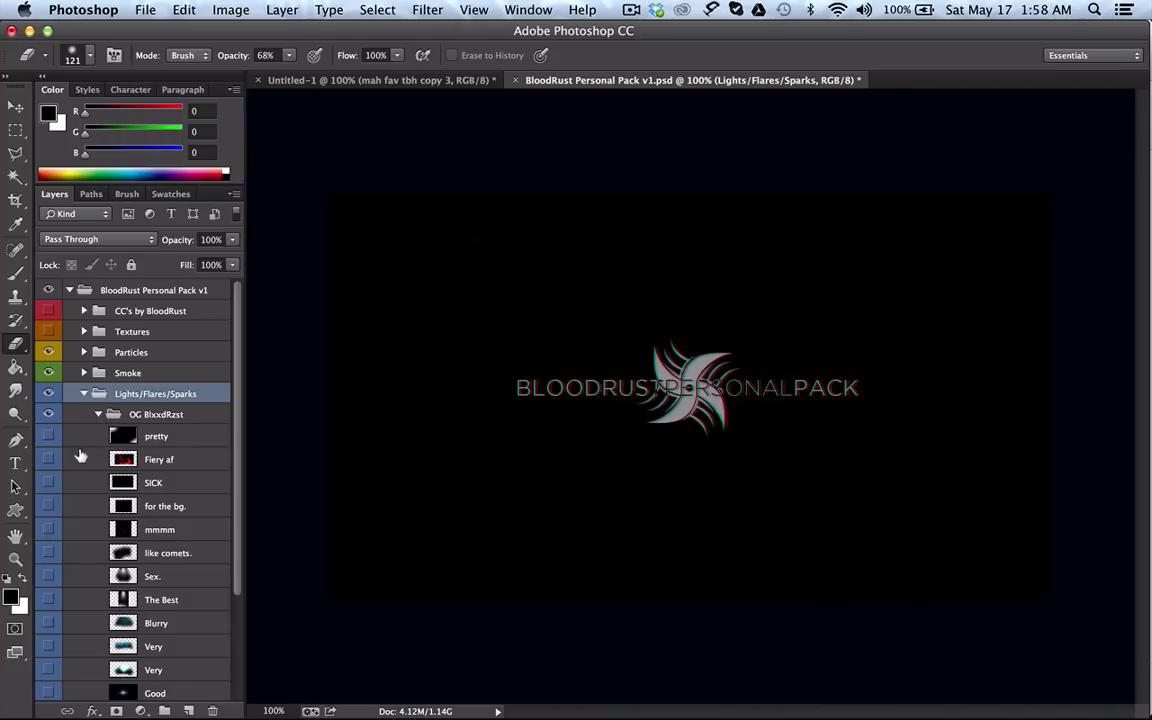
pyautogui.click(48, 437)
pyautogui.click(48, 437)
pyautogui.click(49, 459)
pyautogui.click(49, 459)
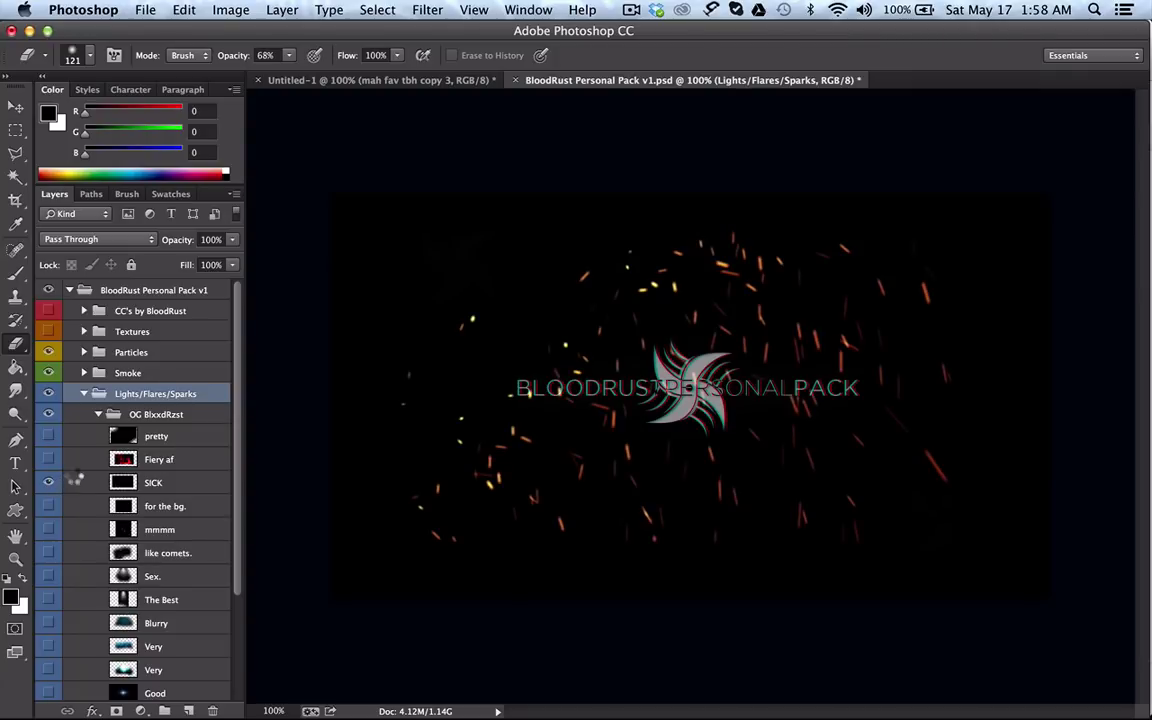
pyautogui.click(73, 482)
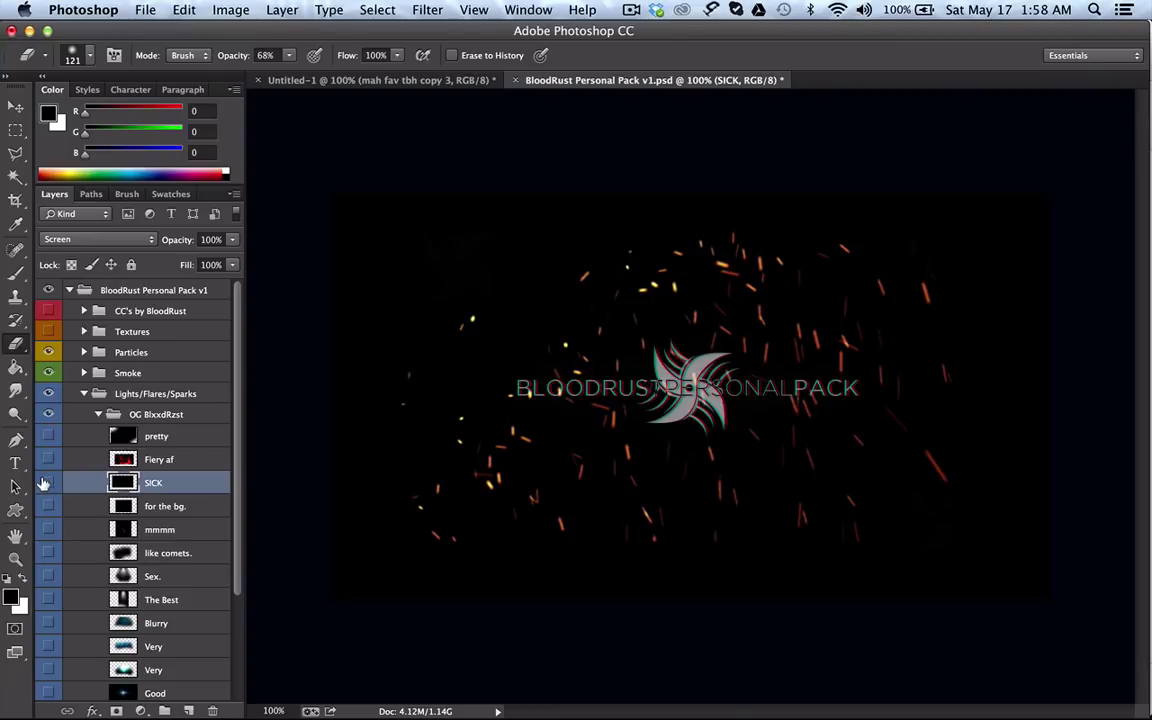
pyautogui.click(43, 483)
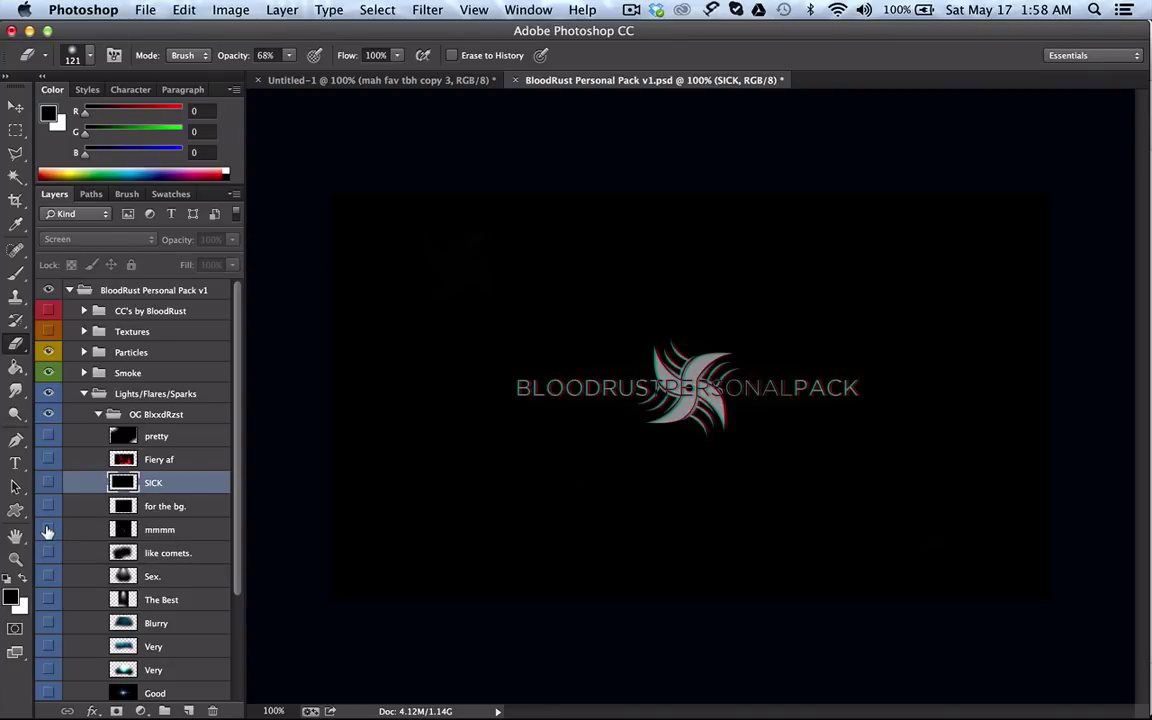
# Step: Show the "Sex." light-ray layer and copy it into Untitled-1, centred at the canvas's top edge above the emblem
pyautogui.click(47, 576)
pyautogui.click(92, 572)
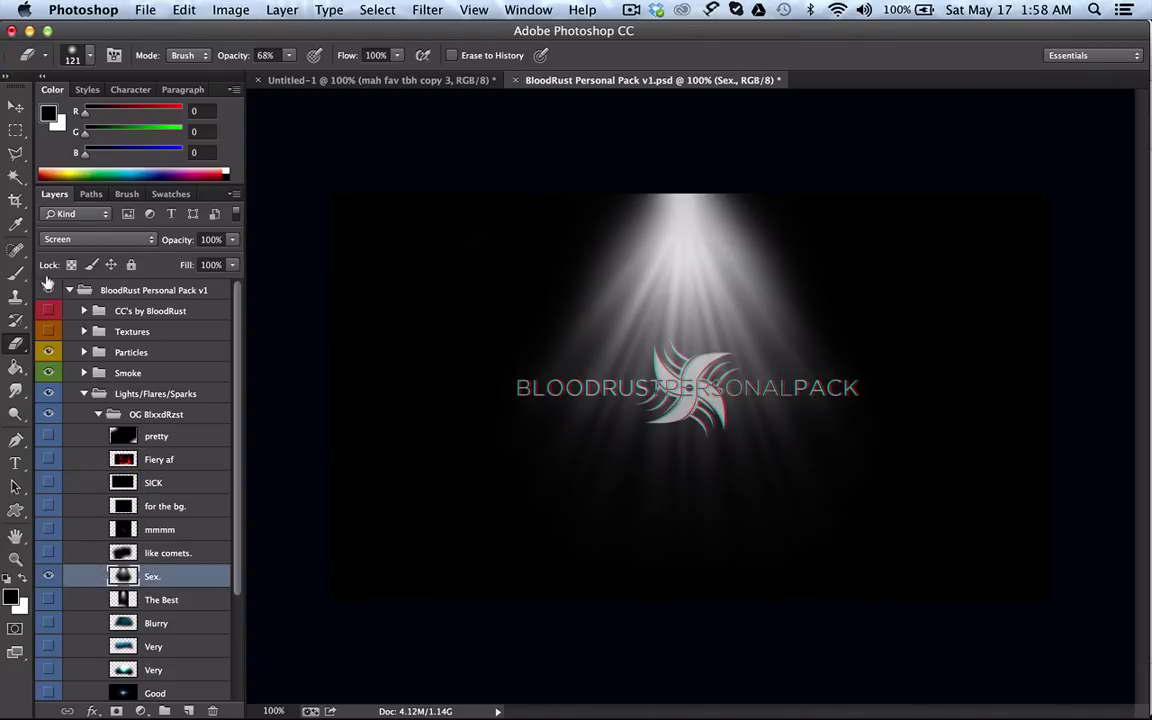
pyautogui.click(15, 105)
pyautogui.moveTo(599, 213); pyautogui.dragTo(400, 75)
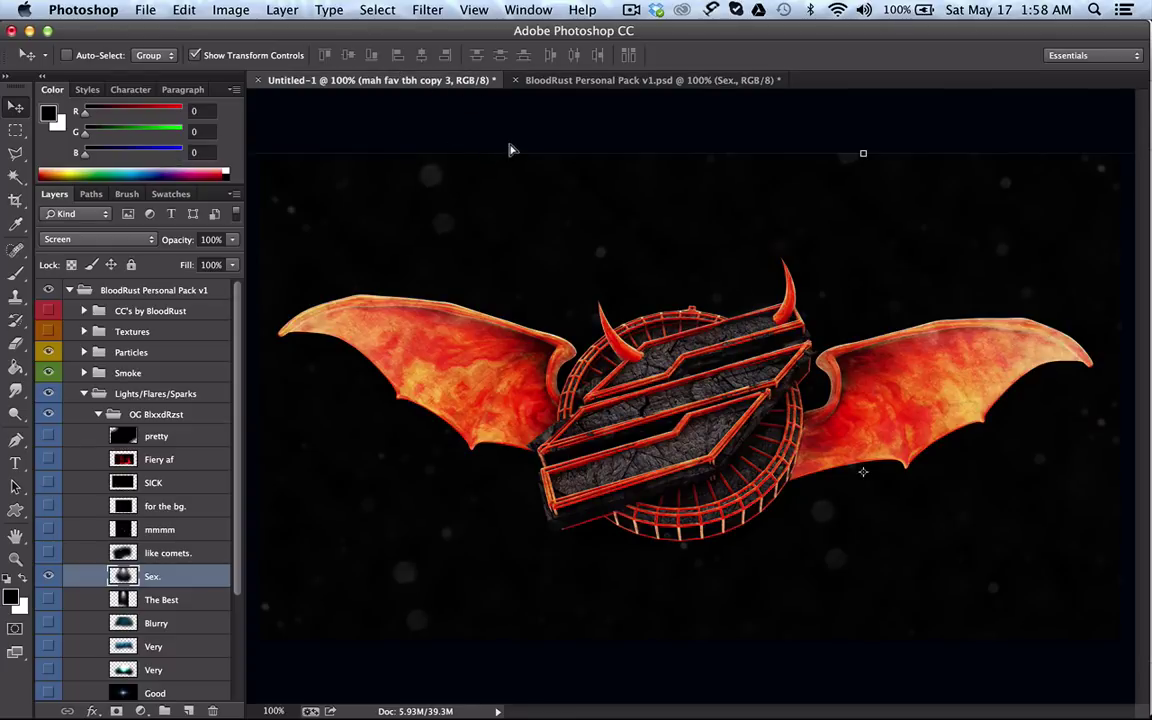
pyautogui.moveTo(755, 191); pyautogui.dragTo(697, 186)
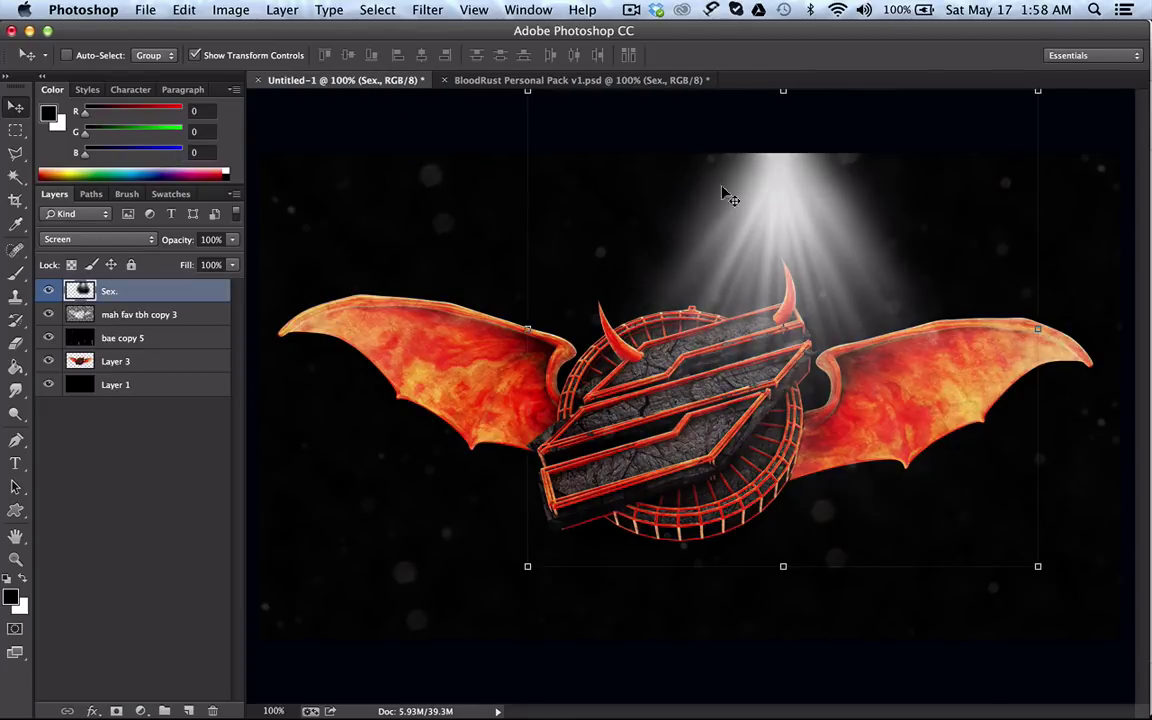
pyautogui.moveTo(779, 234); pyautogui.dragTo(722, 193)
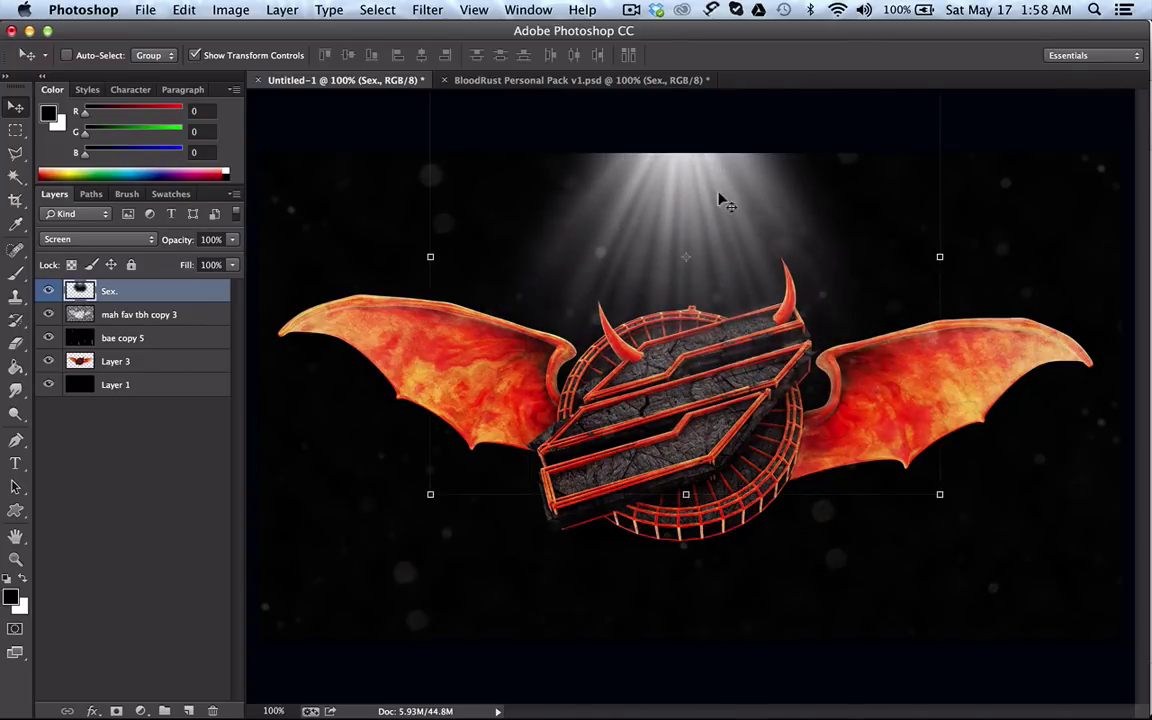
# Step: Rotate and reposition the light rays so they shine diagonally down to the right, and set their layer's opacity to 48%
pyautogui.moveTo(945, 508); pyautogui.dragTo(1040, 378)
pyautogui.moveTo(830, 318); pyautogui.dragTo(856, 342)
pyautogui.click(806, 55)
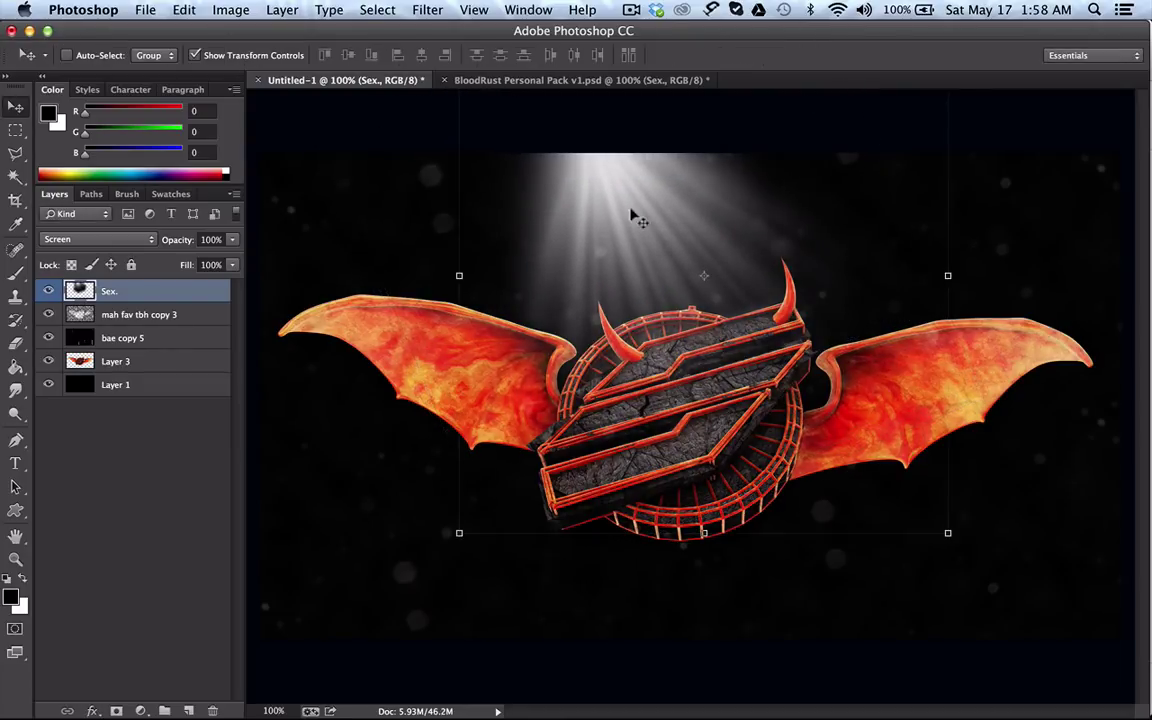
pyautogui.click(232, 240)
pyautogui.moveTo(229, 256); pyautogui.dragTo(195, 263)
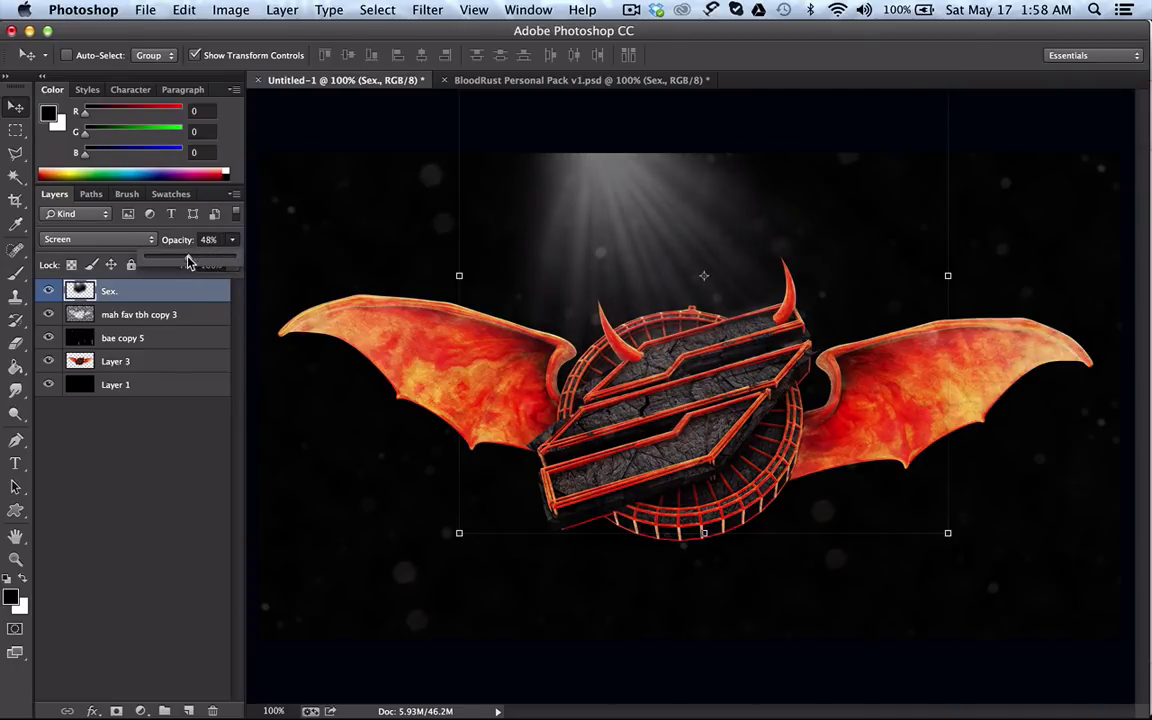
# Step: Paint a soft white glow on a new layer at the source of the light rays, using a 468 px brush
pyautogui.click(188, 711)
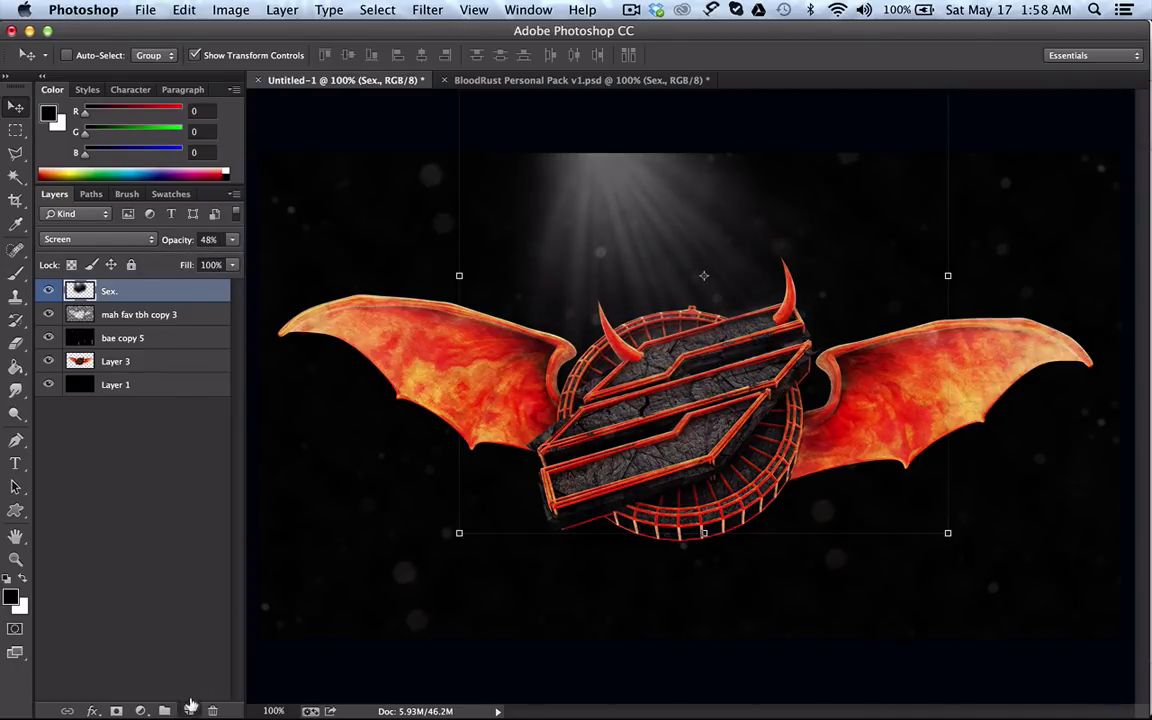
pyautogui.click(15, 276)
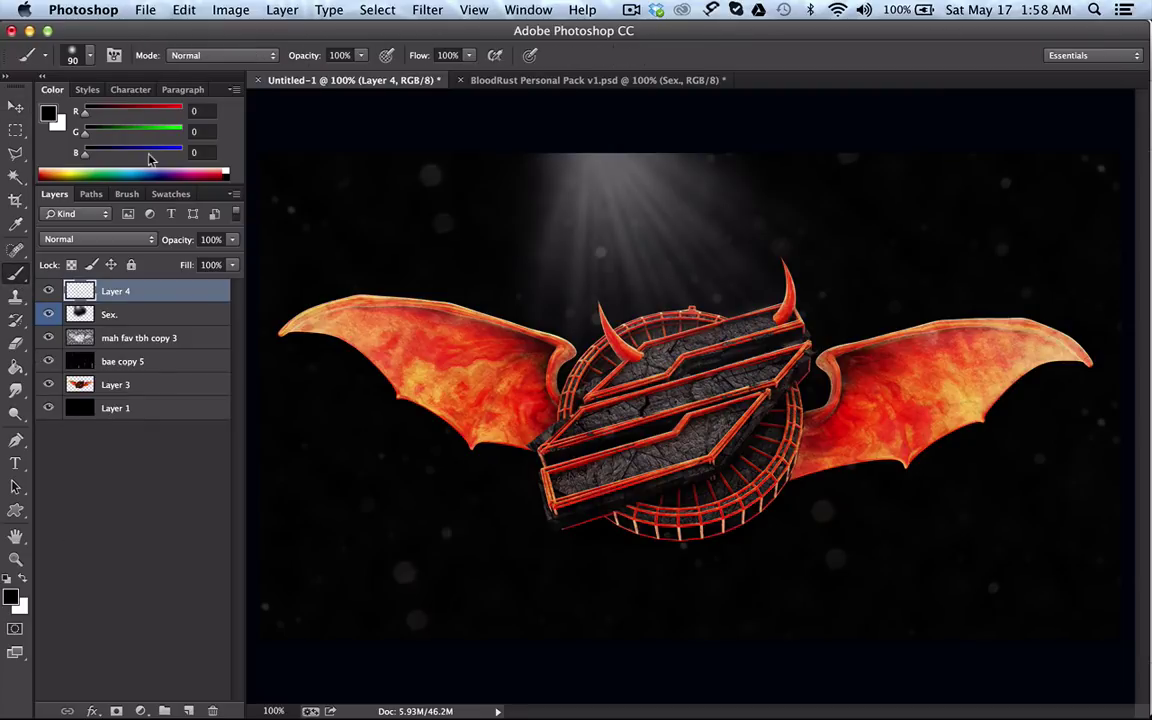
pyautogui.click(228, 168)
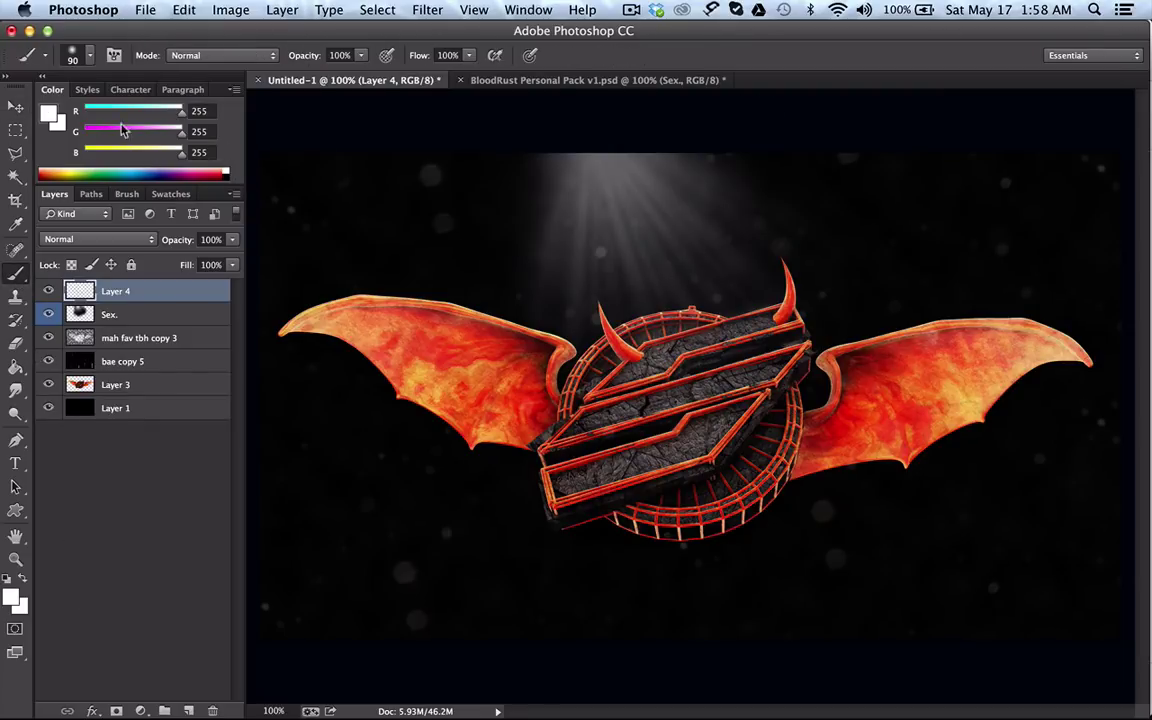
pyautogui.click(87, 60)
pyautogui.moveTo(152, 114); pyautogui.dragTo(187, 116)
pyautogui.press('Return')
pyautogui.moveTo(597, 116)
pyautogui.mouseDown()
pyautogui.moveTo(661, 107)
pyautogui.moveTo(581, 146)
pyautogui.moveTo(538, 146)
pyautogui.mouseUp()
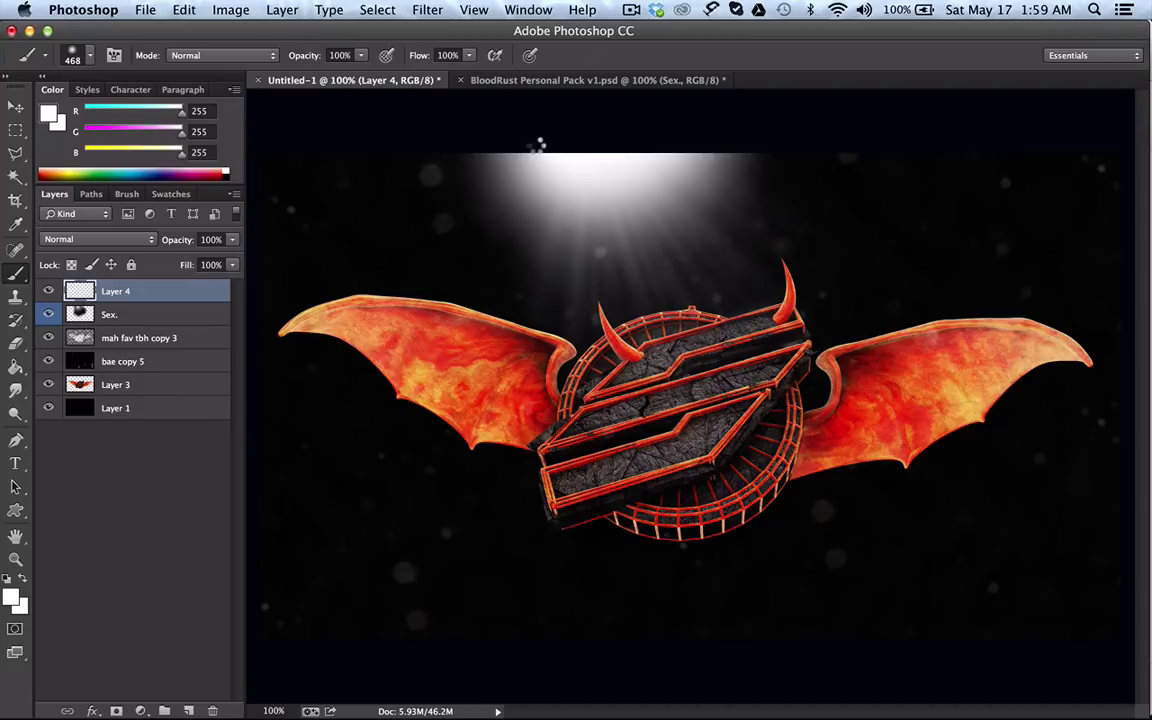
# Step: Set the white glow layer's opacity to 16%, and toggle its visibility to compare the effect
pyautogui.click(232, 239)
pyautogui.moveTo(200, 265); pyautogui.dragTo(160, 260)
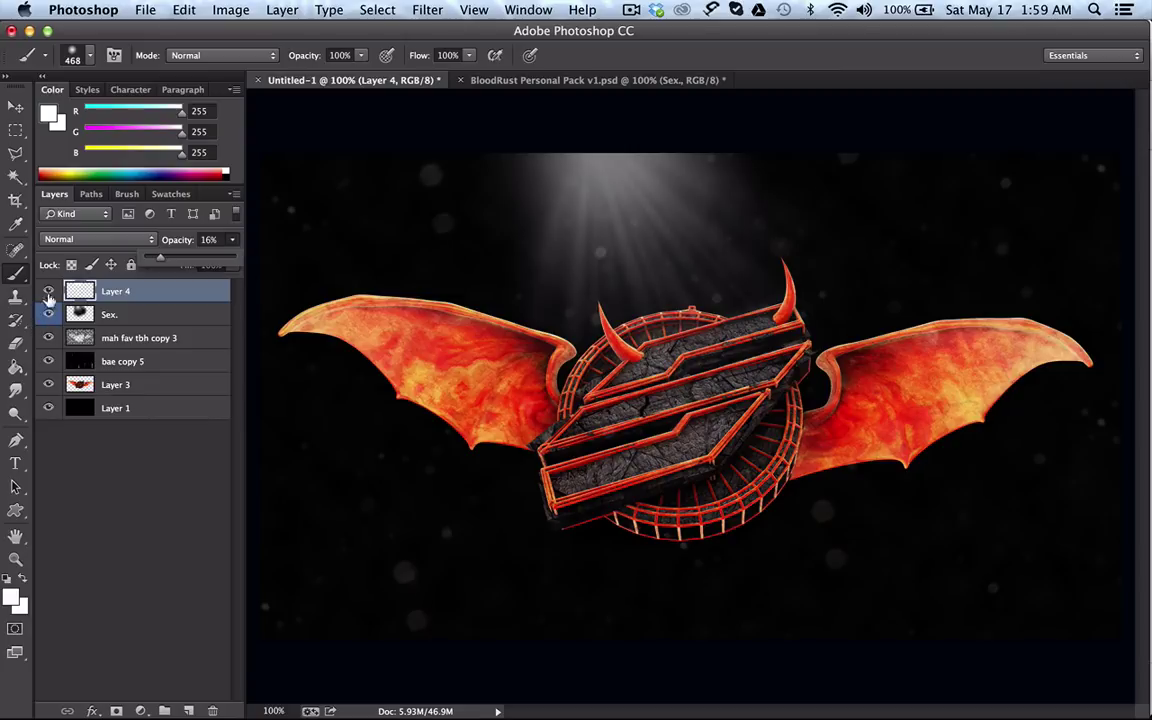
pyautogui.click(48, 291)
pyautogui.click(48, 291)
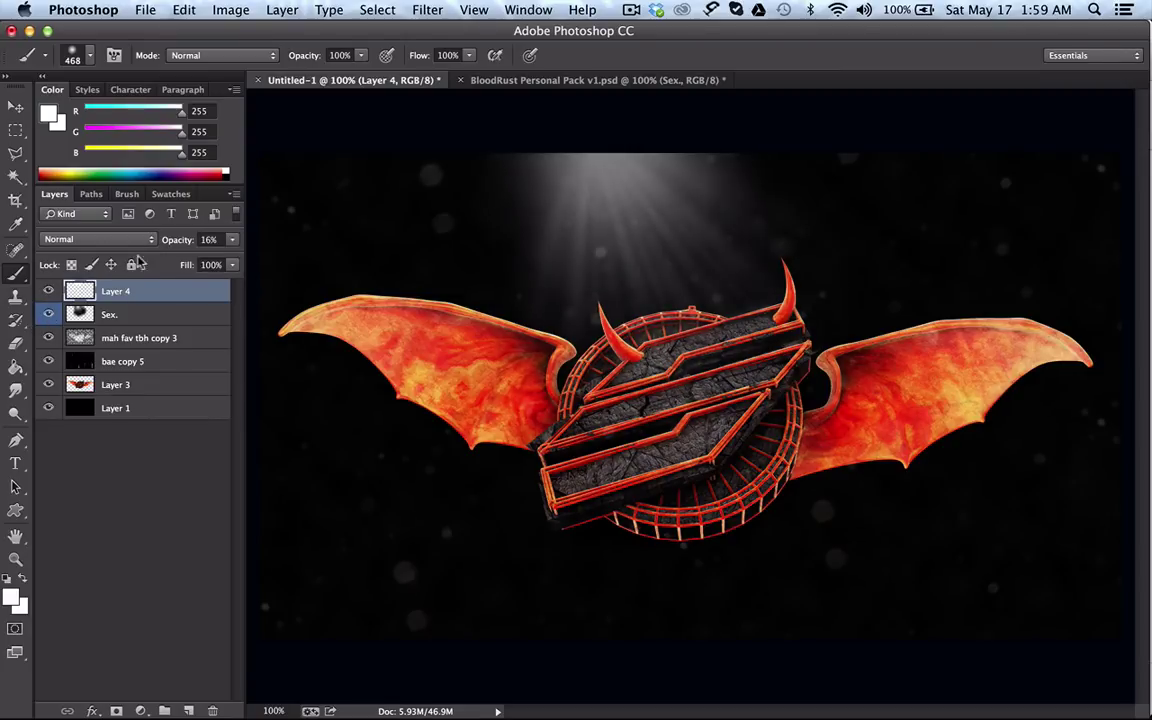
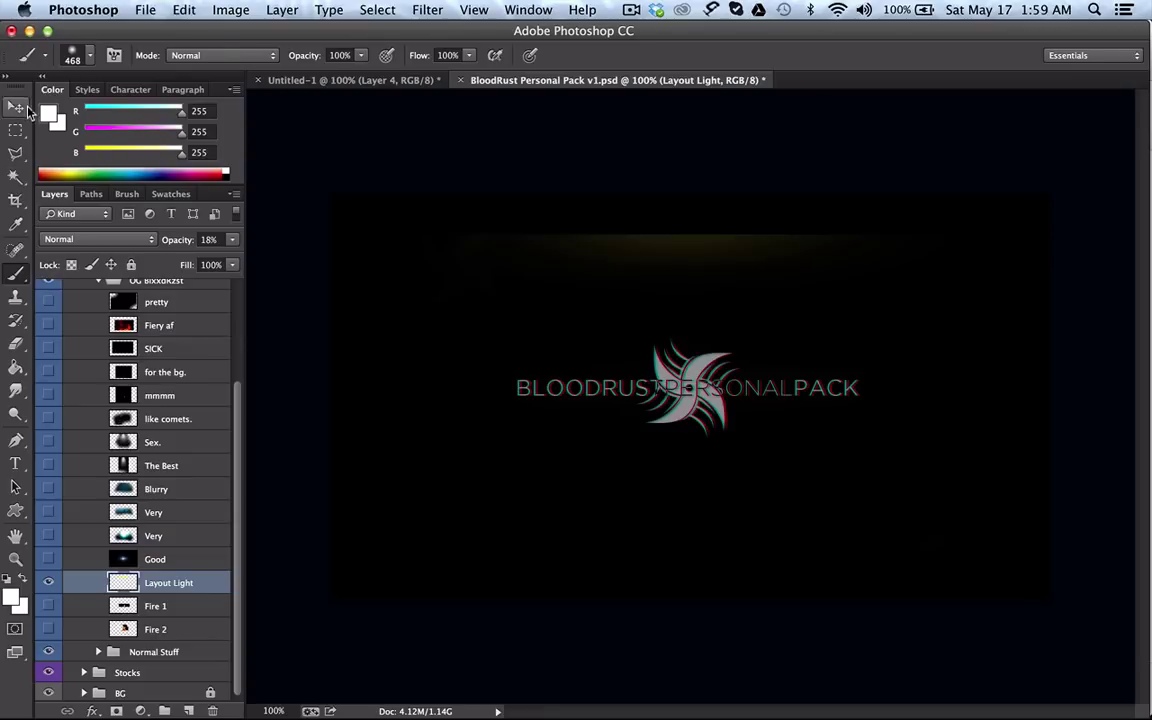
# Step: Move the "Layout Light" glow slightly down in the pack file and shift its hue by -20
pyautogui.moveTo(519, 257); pyautogui.dragTo(517, 272)
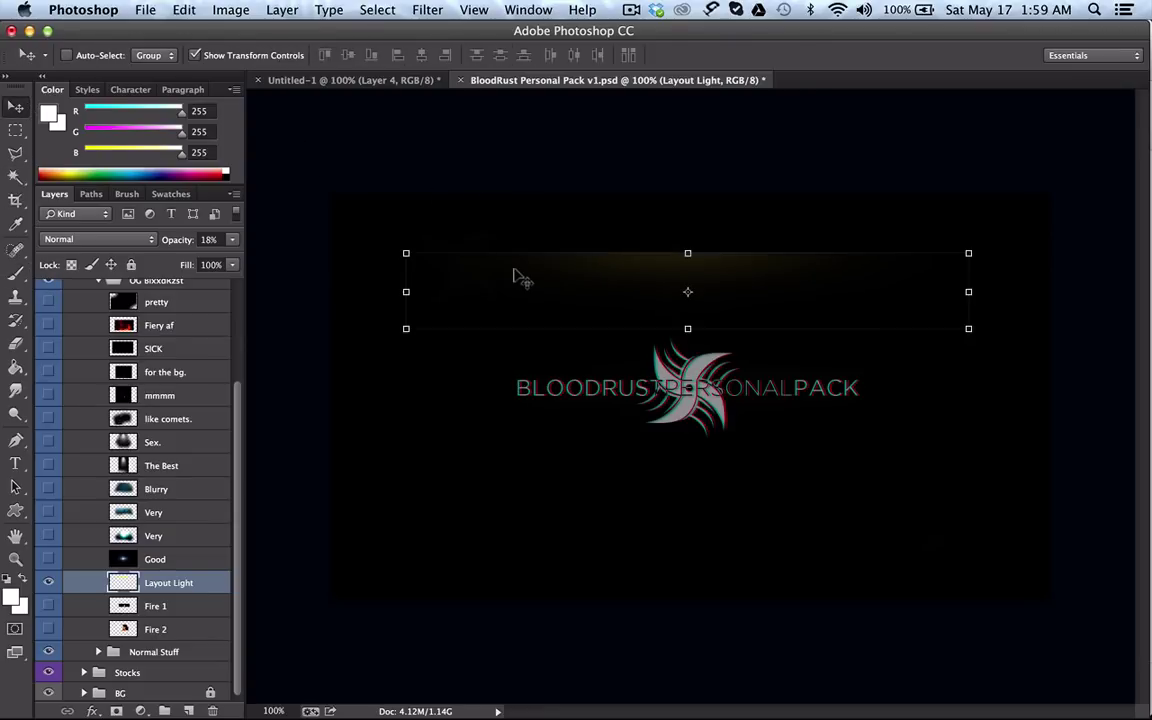
pyautogui.hotkey('ctrl', 'u')
pyautogui.moveTo(883, 338); pyautogui.dragTo(874, 339)
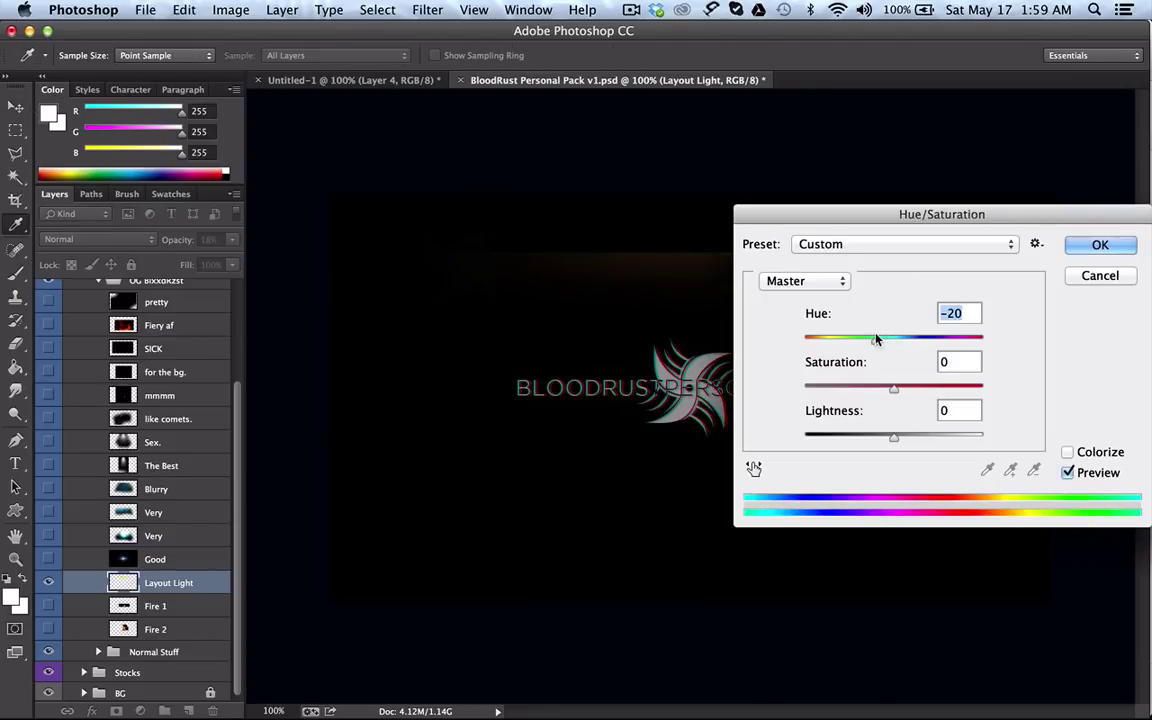
pyautogui.click(1083, 242)
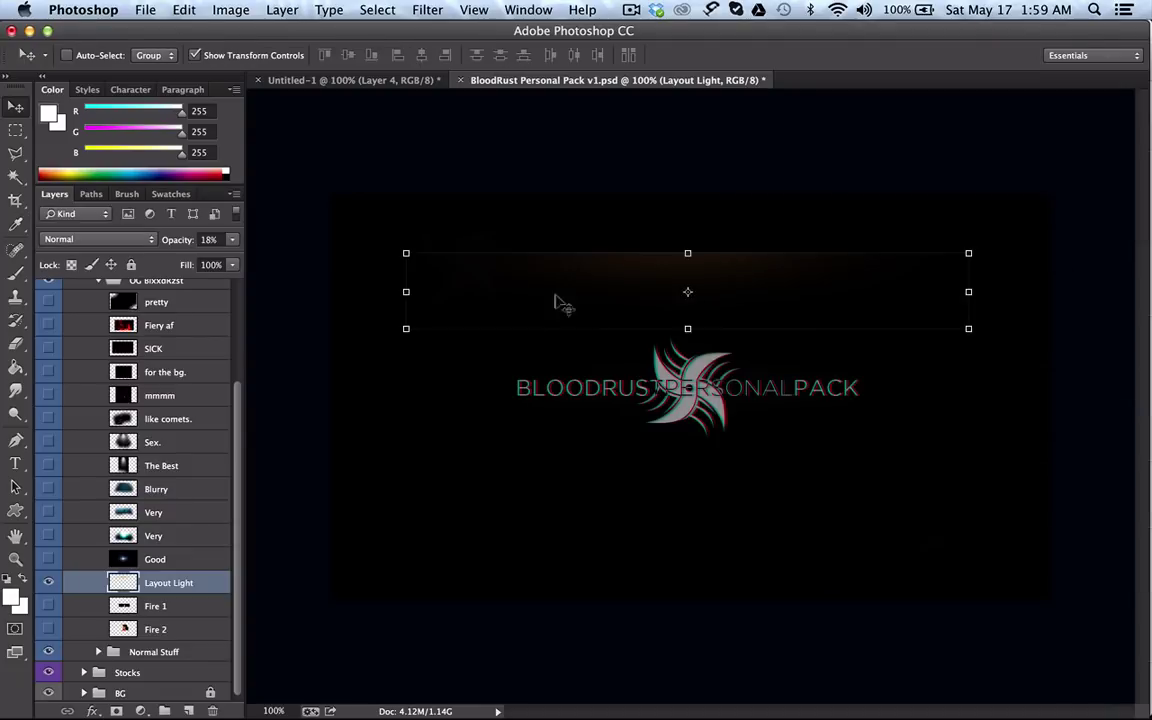
# Step: Copy the "Layout Light" layer into Untitled-1 below the emblem and flip it vertically
pyautogui.click(389, 79)
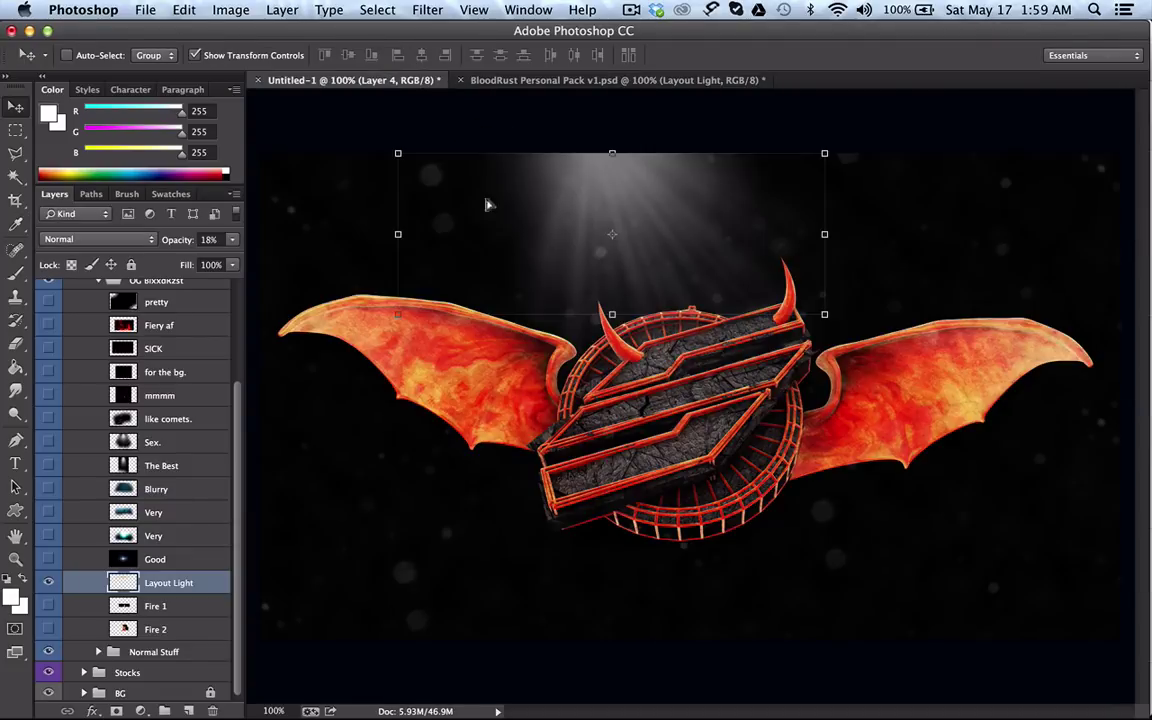
pyautogui.moveTo(500, 390); pyautogui.dragTo(470, 600)
pyautogui.click(185, 9)
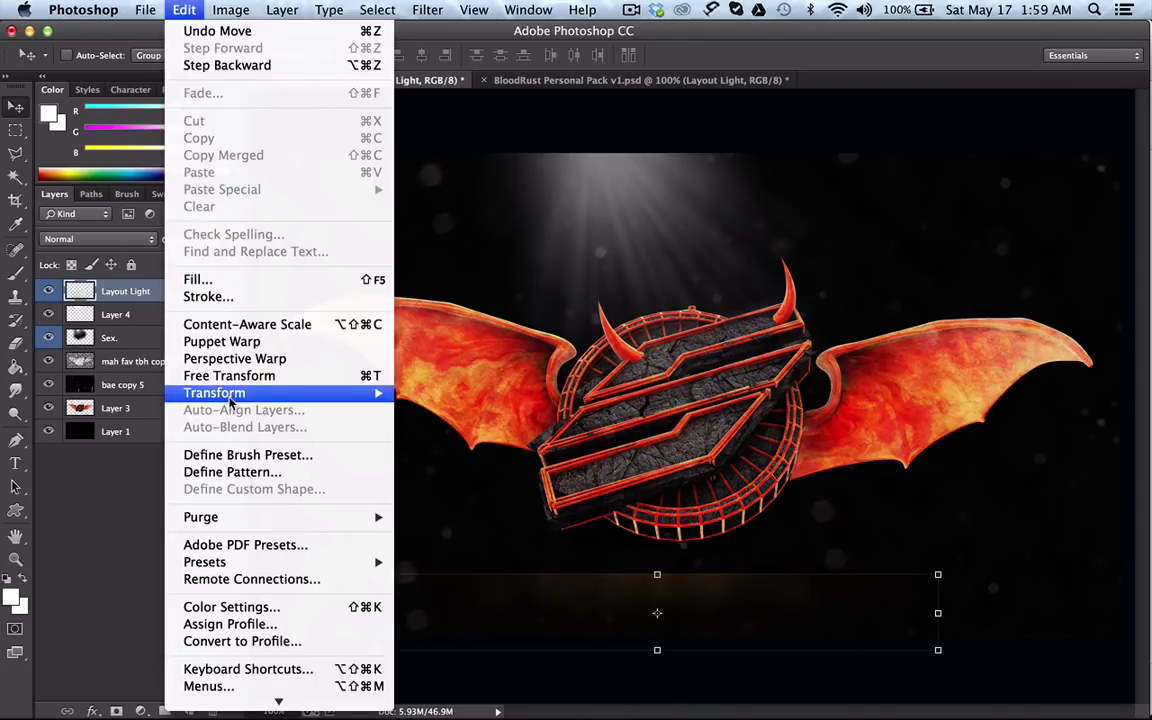
pyautogui.moveTo(212, 393)
pyautogui.click(478, 622)
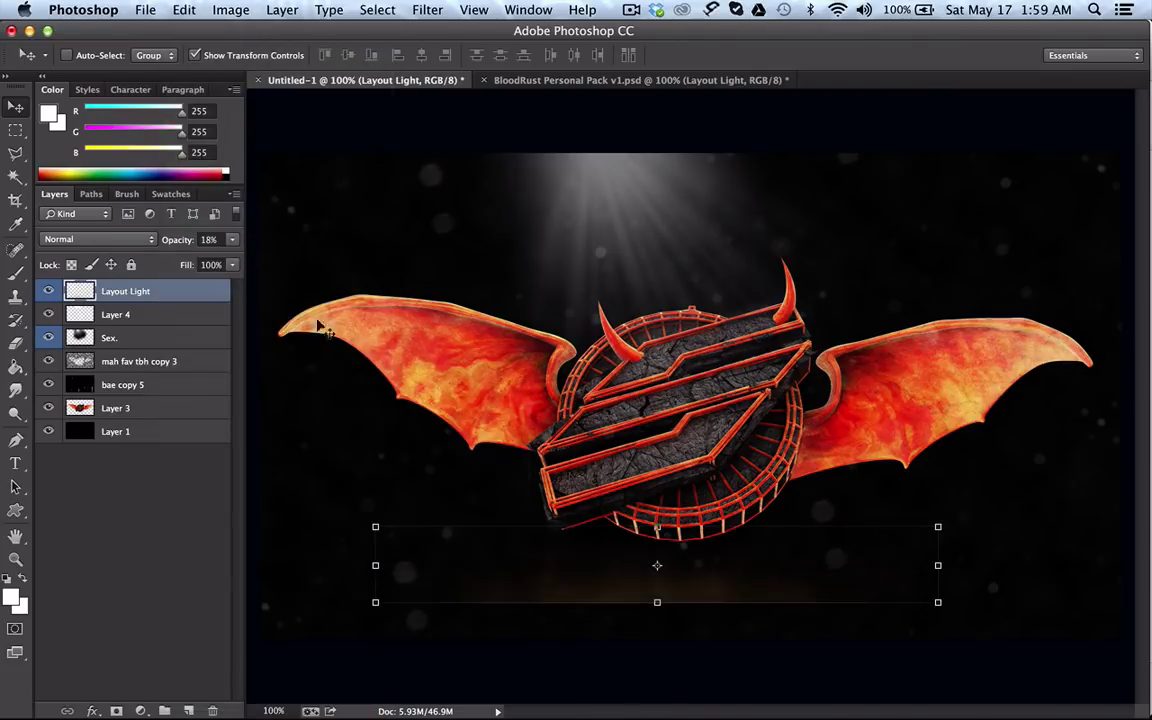
# Step: Scale the "Layout Light" glow to about 148% and place it along the canvas's lower edge, spanning nearly the full width
pyautogui.click(374, 527)
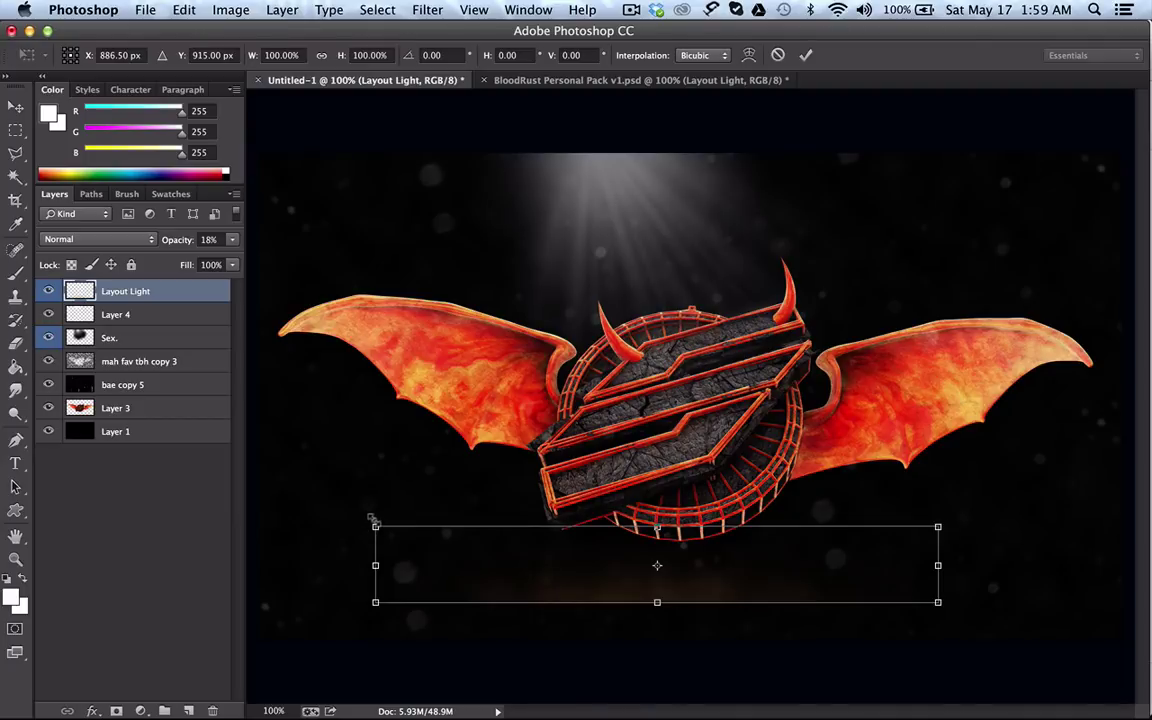
pyautogui.moveTo(372, 520); pyautogui.dragTo(172, 456)
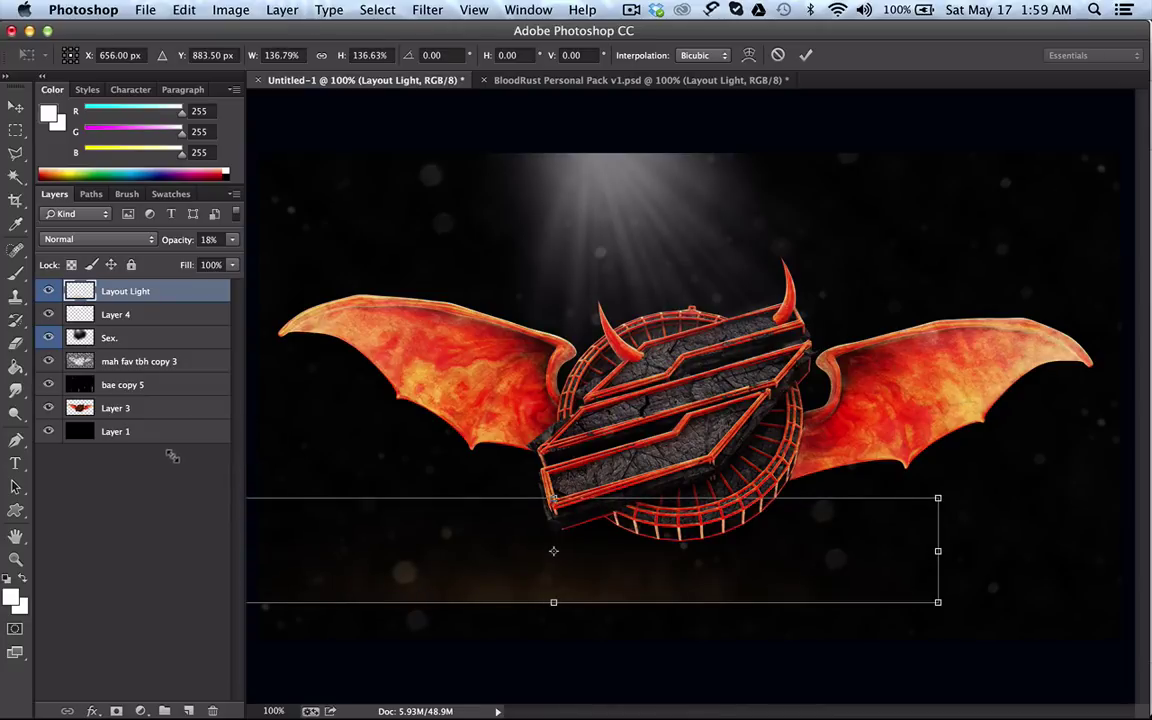
pyautogui.moveTo(334, 537); pyautogui.dragTo(433, 569)
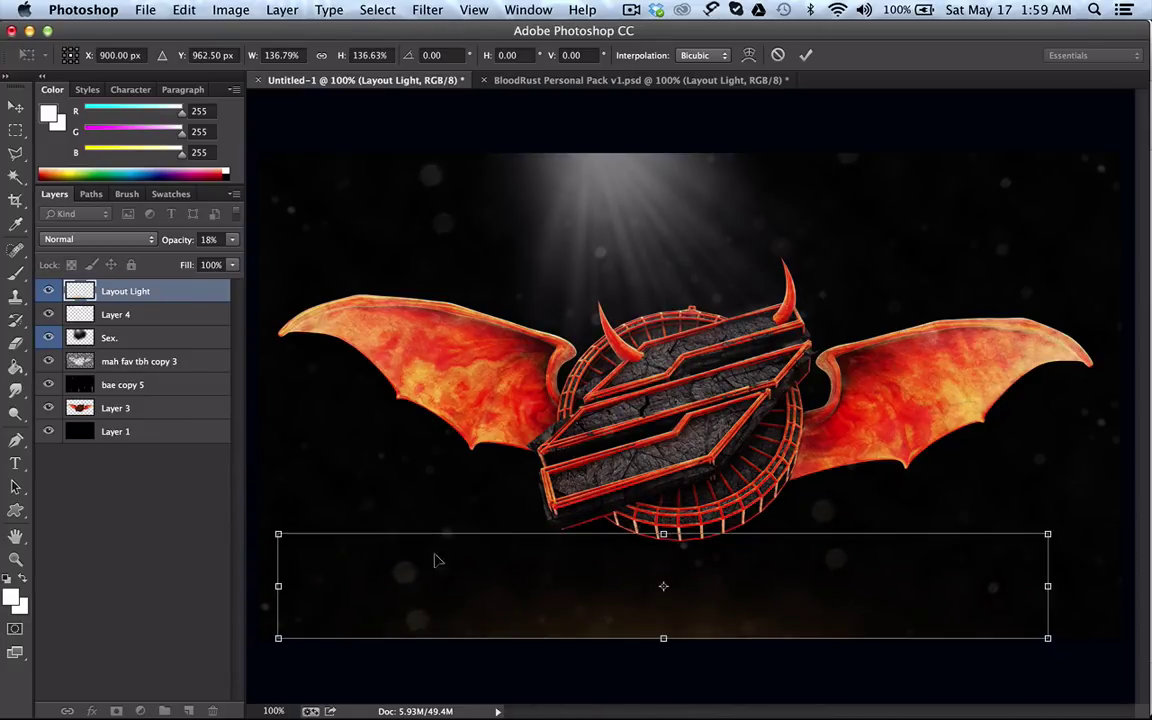
pyautogui.moveTo(1043, 524); pyautogui.dragTo(1115, 524)
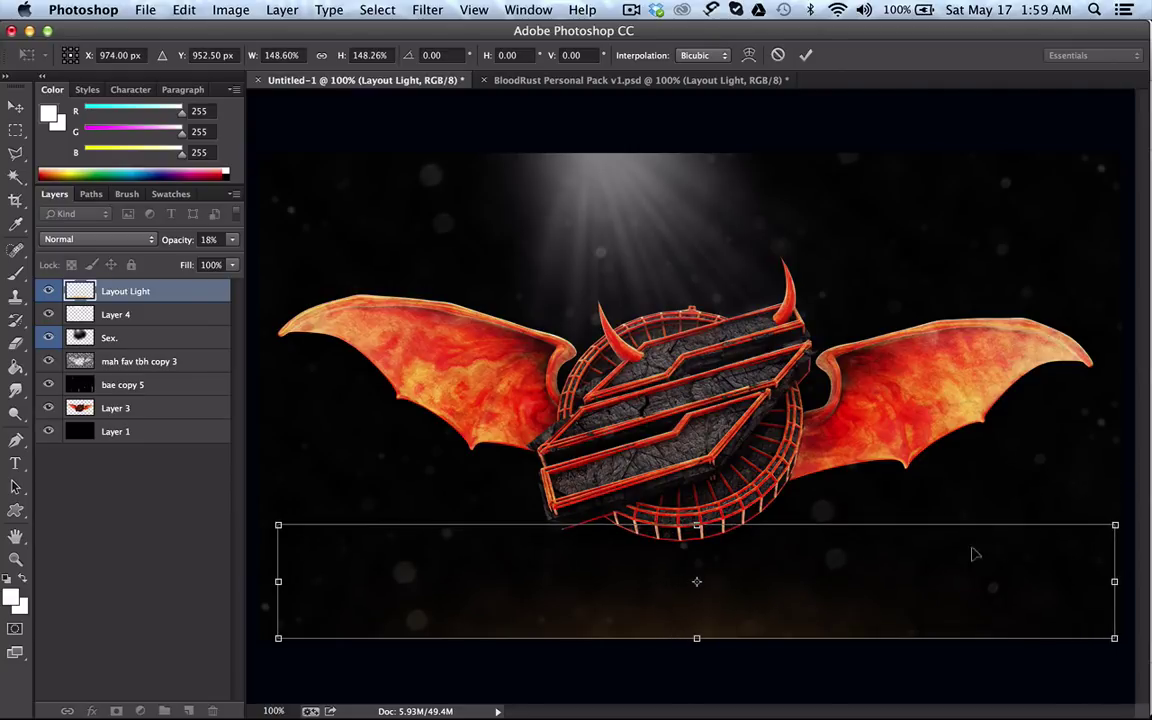
pyautogui.click(806, 55)
pyautogui.press('Left')
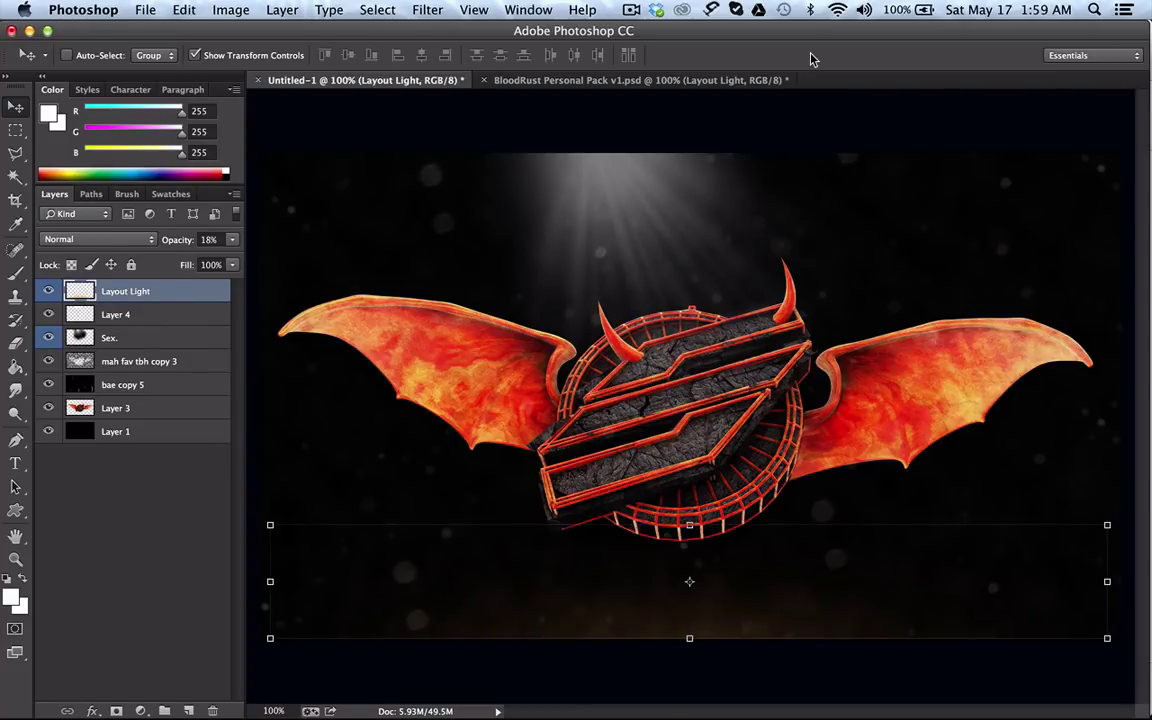
# Step: Add a new layer above "Layout Light" and set the foreground color to light orange ffb381
pyautogui.click(188, 710)
pyautogui.click(46, 113)
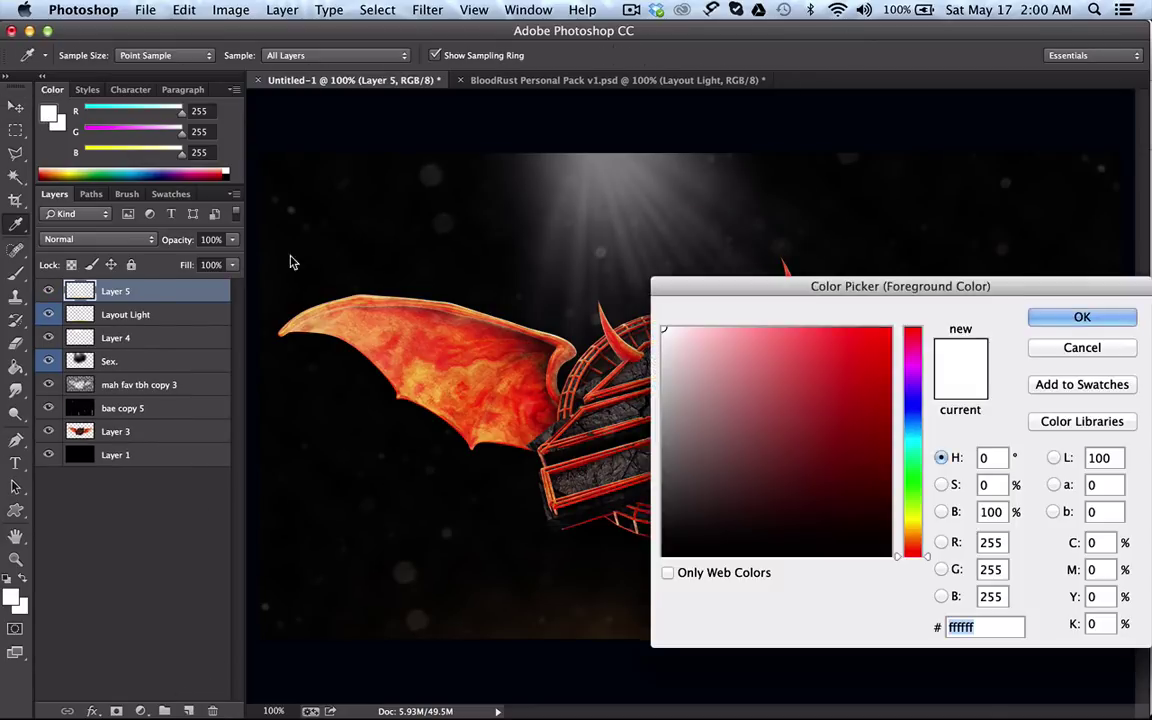
pyautogui.click(915, 545)
pyautogui.moveTo(767, 327); pyautogui.dragTo(774, 327)
pyautogui.click(1082, 316)
pyautogui.press('v')
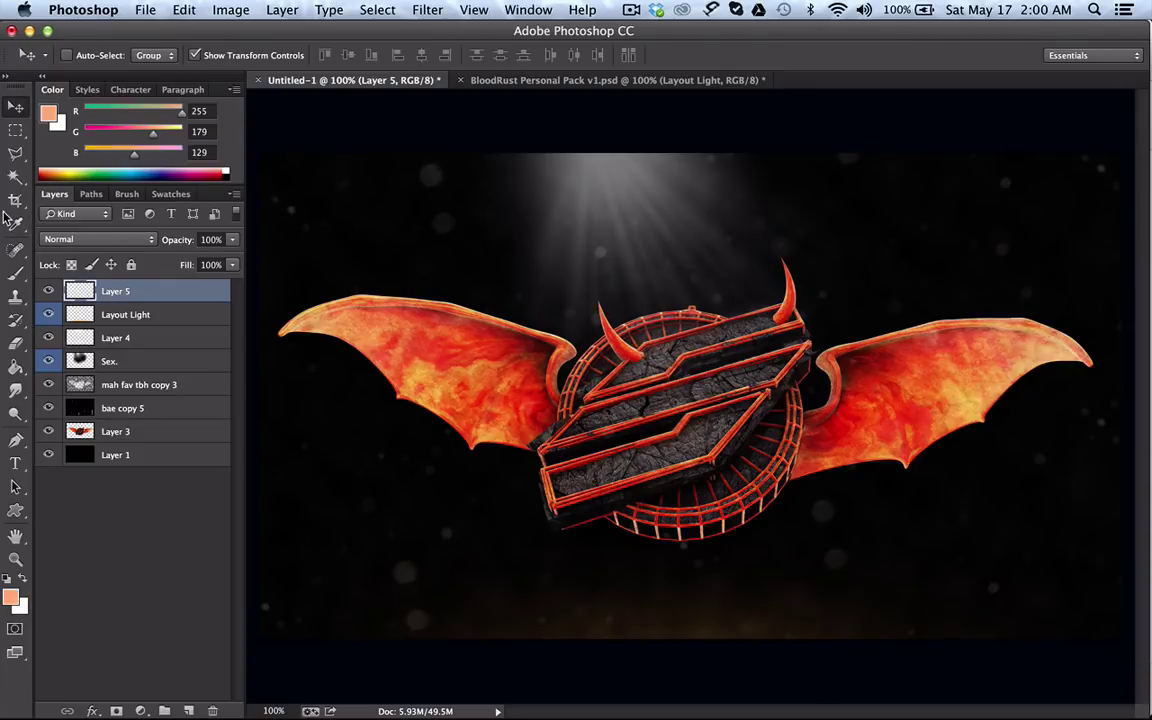
# Step: Paint one soft light-orange glow with a 982 px brush and move it down to the canvas's lower edge beneath the emblem
pyautogui.click(15, 272)
pyautogui.click(89, 55)
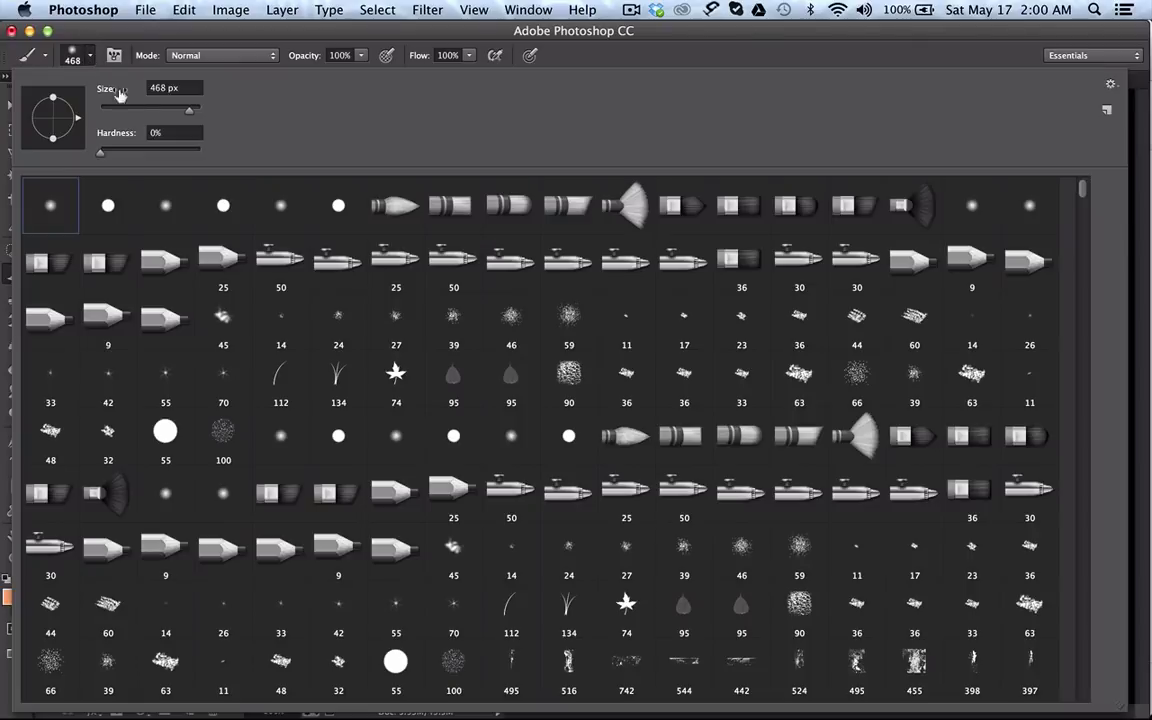
pyautogui.moveTo(186, 107); pyautogui.dragTo(191, 115)
pyautogui.press('Return')
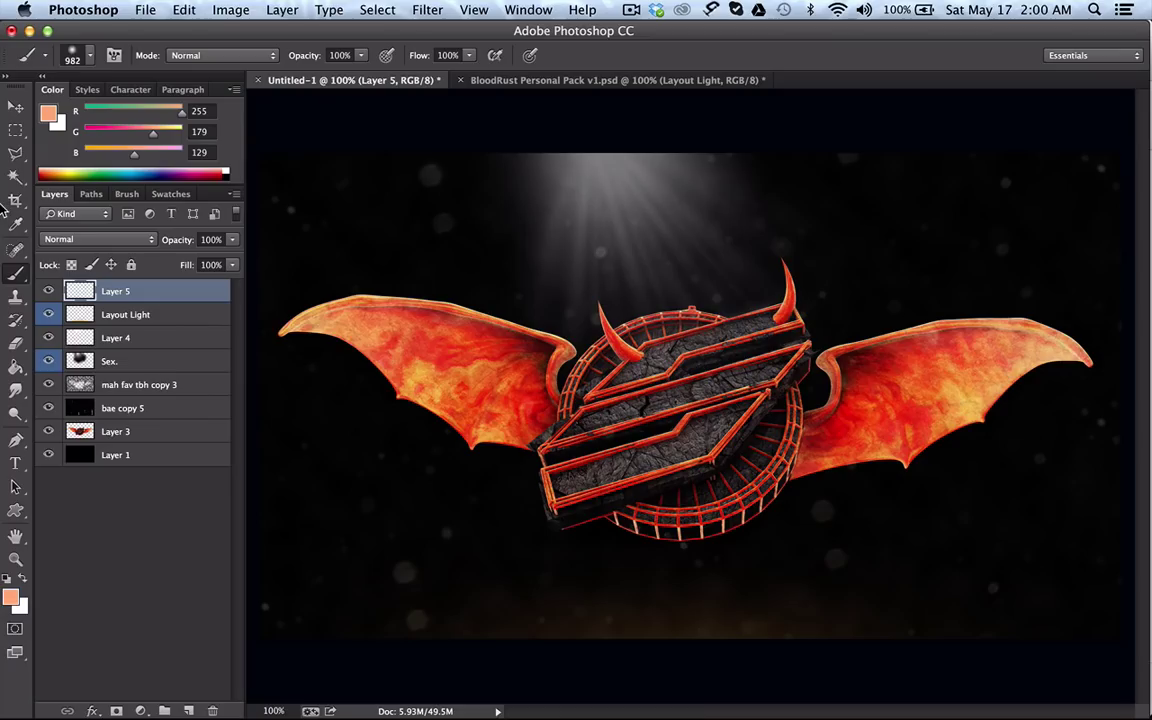
pyautogui.click(650, 550)
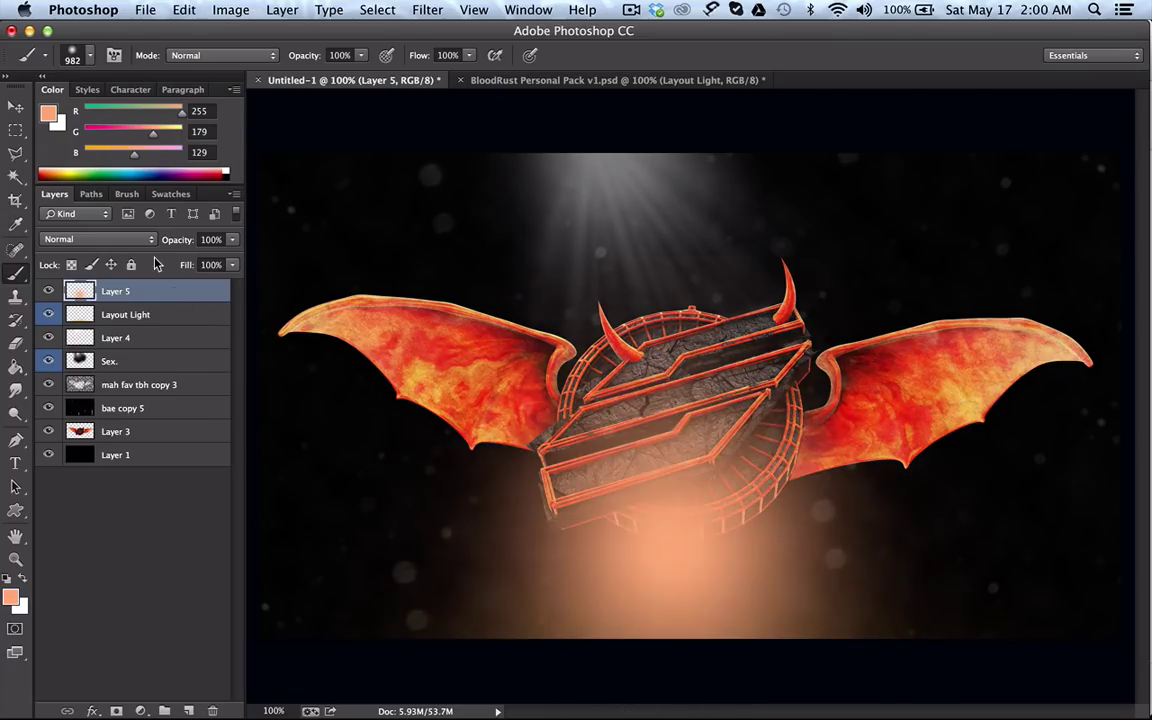
pyautogui.press('v')
pyautogui.moveTo(621, 283); pyautogui.dragTo(634, 427)
# Step: Add another new layer on top and set the foreground color to saturated orange ff6000
pyautogui.hotkey('ctrl', 'shift', 'alt', 'n')
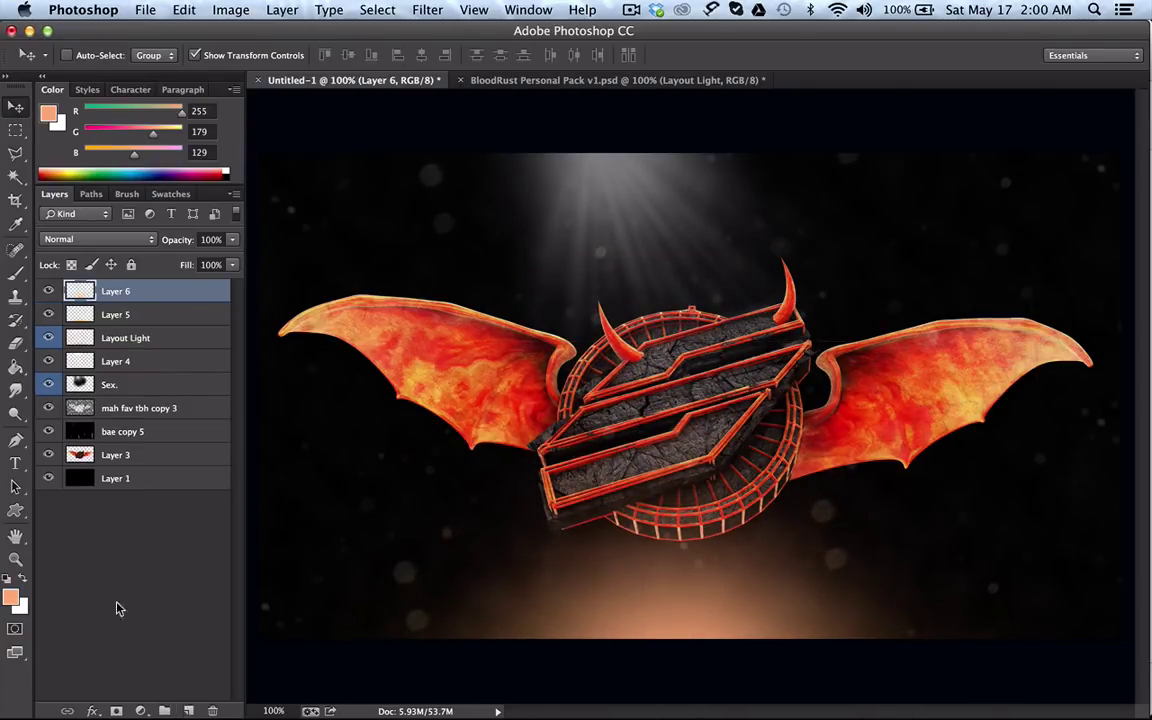
pyautogui.press('b')
pyautogui.click(52, 116)
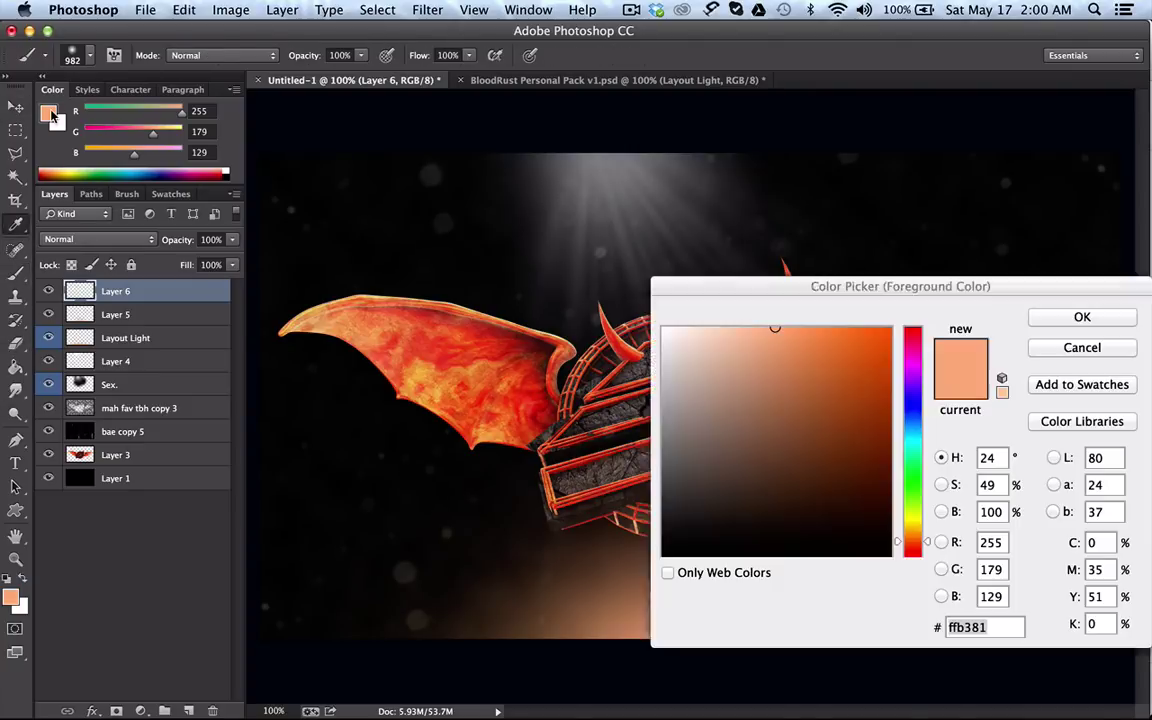
pyautogui.click(910, 541)
pyautogui.moveTo(910, 541); pyautogui.dragTo(910, 545)
pyautogui.click(890, 328)
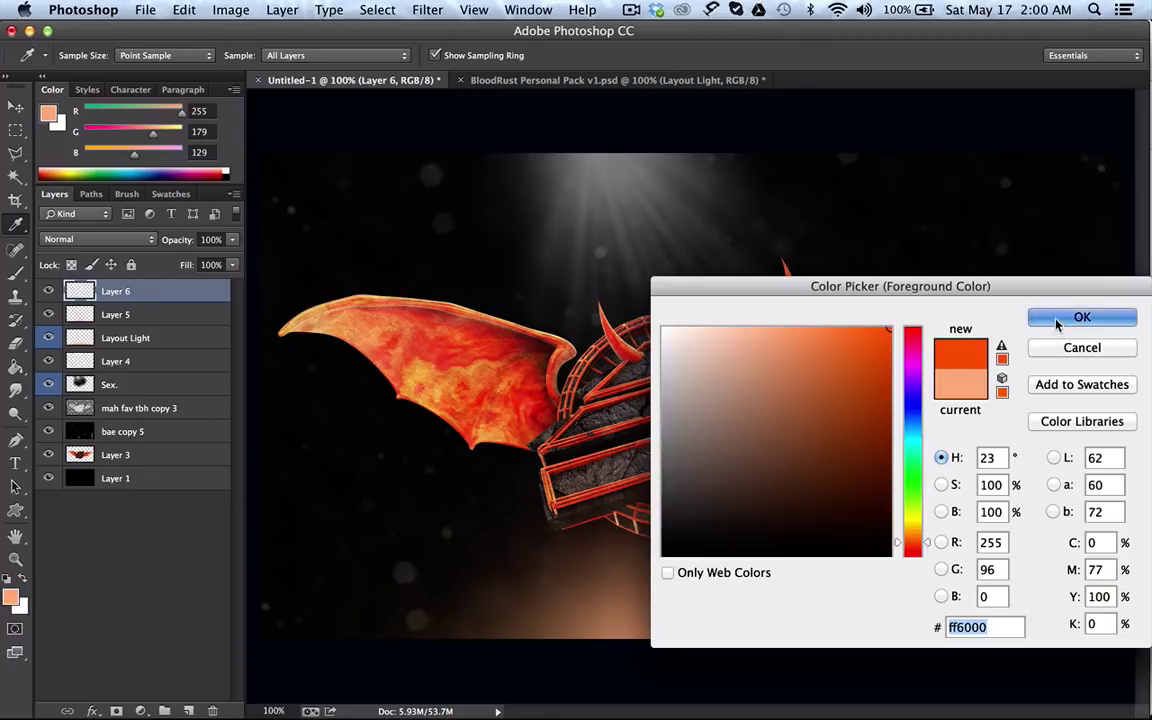
pyautogui.click(1080, 318)
# Step: Paint a wide orange glow along the canvas's lower edge with a 450 px soft brush
pyautogui.click(88, 56)
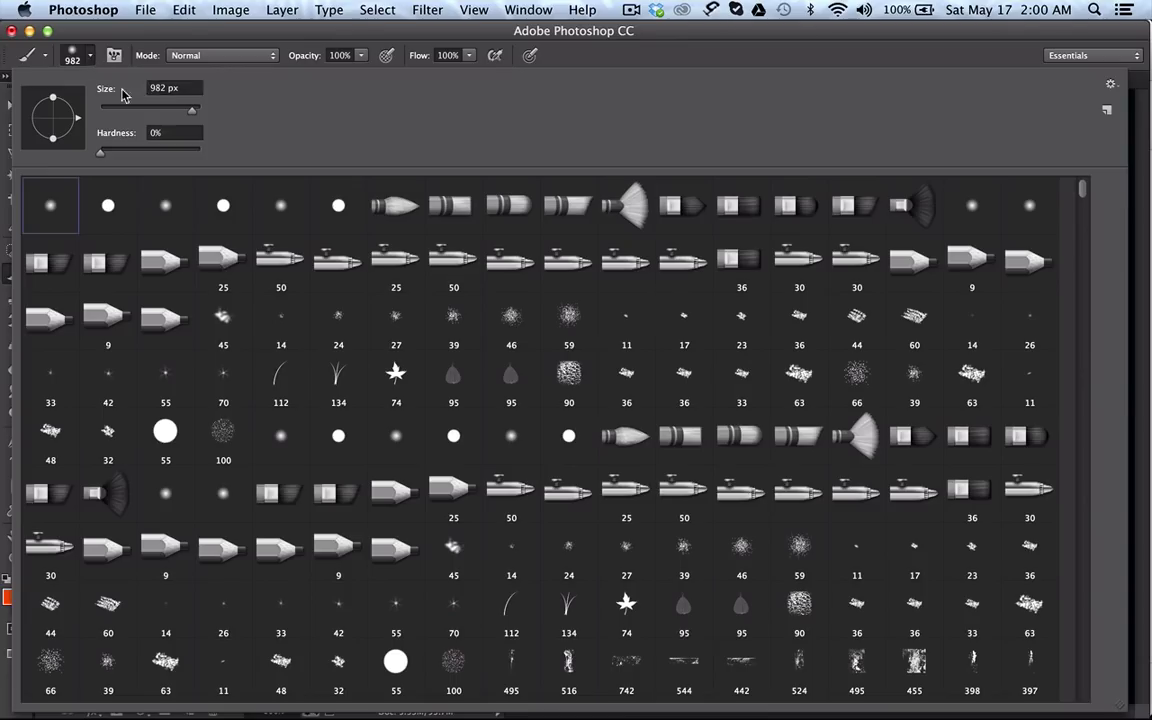
pyautogui.write('450')
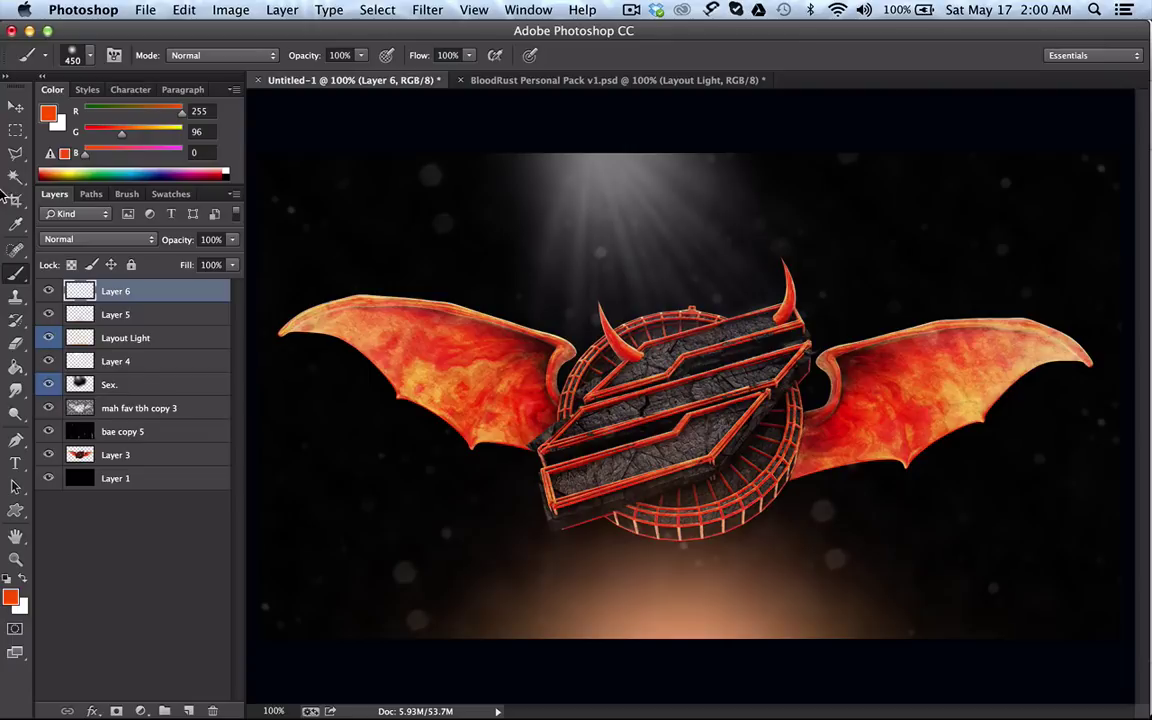
pyautogui.press('Return')
pyautogui.moveTo(656, 681)
pyautogui.mouseDown()
pyautogui.moveTo(738, 668)
pyautogui.moveTo(569, 680)
pyautogui.mouseUp()
pyautogui.moveTo(771, 630)
pyautogui.mouseDown()
pyautogui.moveTo(733, 656)
pyautogui.moveTo(862, 690)
pyautogui.moveTo(420, 690)
pyautogui.moveTo(398, 674)
pyautogui.moveTo(420, 695)
pyautogui.moveTo(920, 690)
pyautogui.mouseUp()
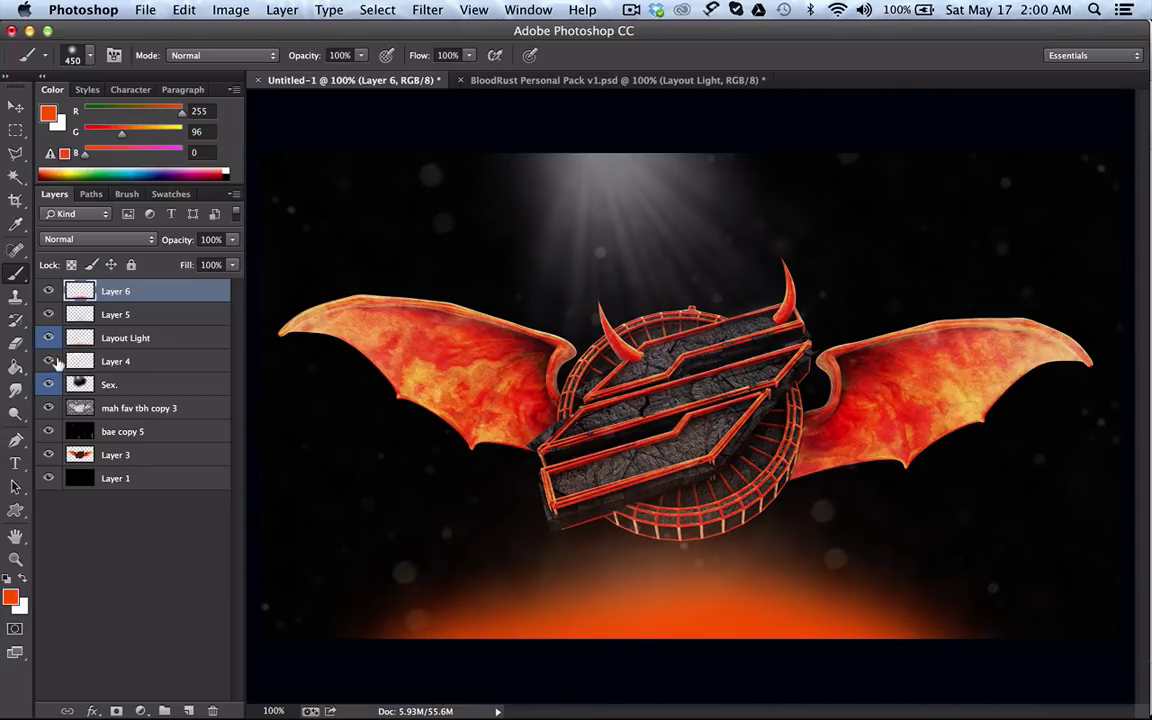
# Step: Set the orange glow layer's blend mode to Overlay and its opacity to 28%
pyautogui.click(80, 239)
pyautogui.click(60, 402)
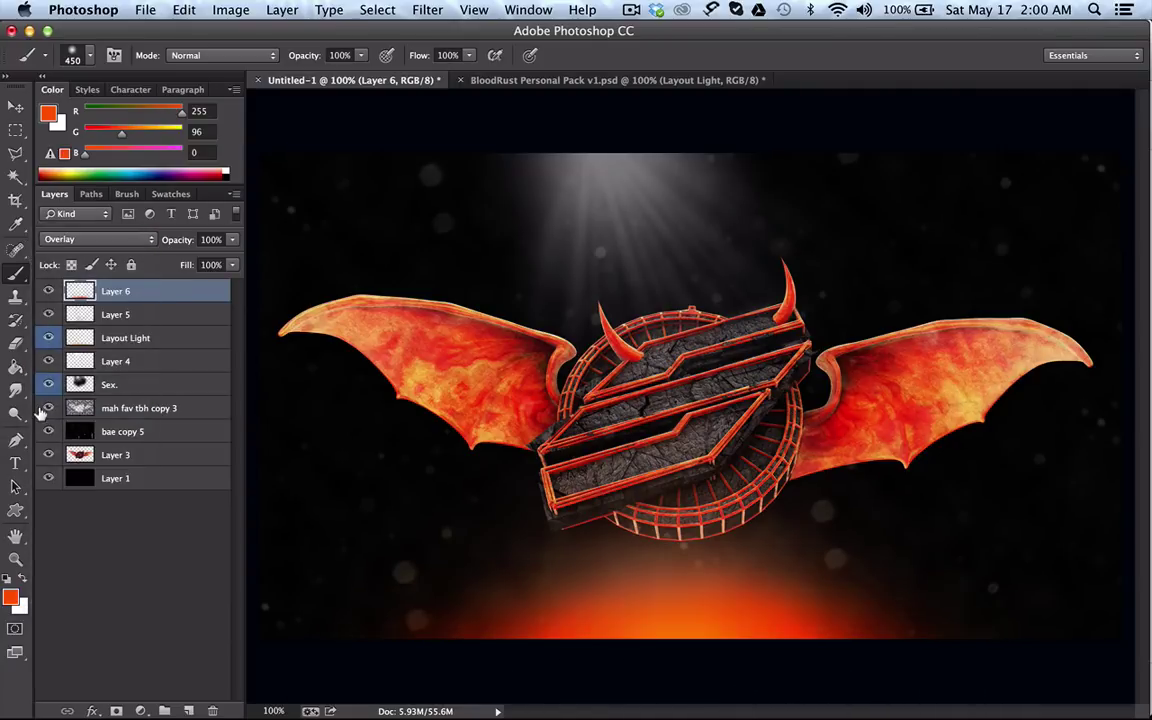
pyautogui.click(232, 239)
pyautogui.moveTo(232, 257); pyautogui.dragTo(176, 263)
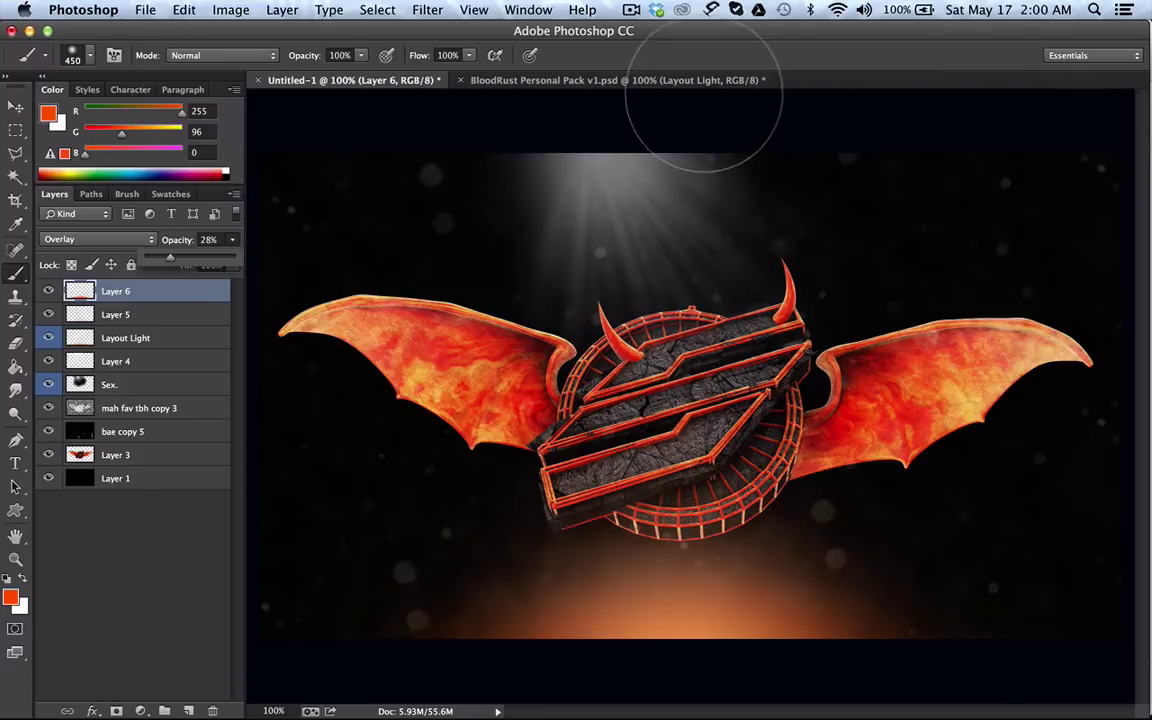
# Step: In the BloodRust pack file, collapse the "OG BlxxdRzst" group and expand the "Normal Stuff" light group
pyautogui.click(700, 81)
pyautogui.scroll(-3, 40, 610)
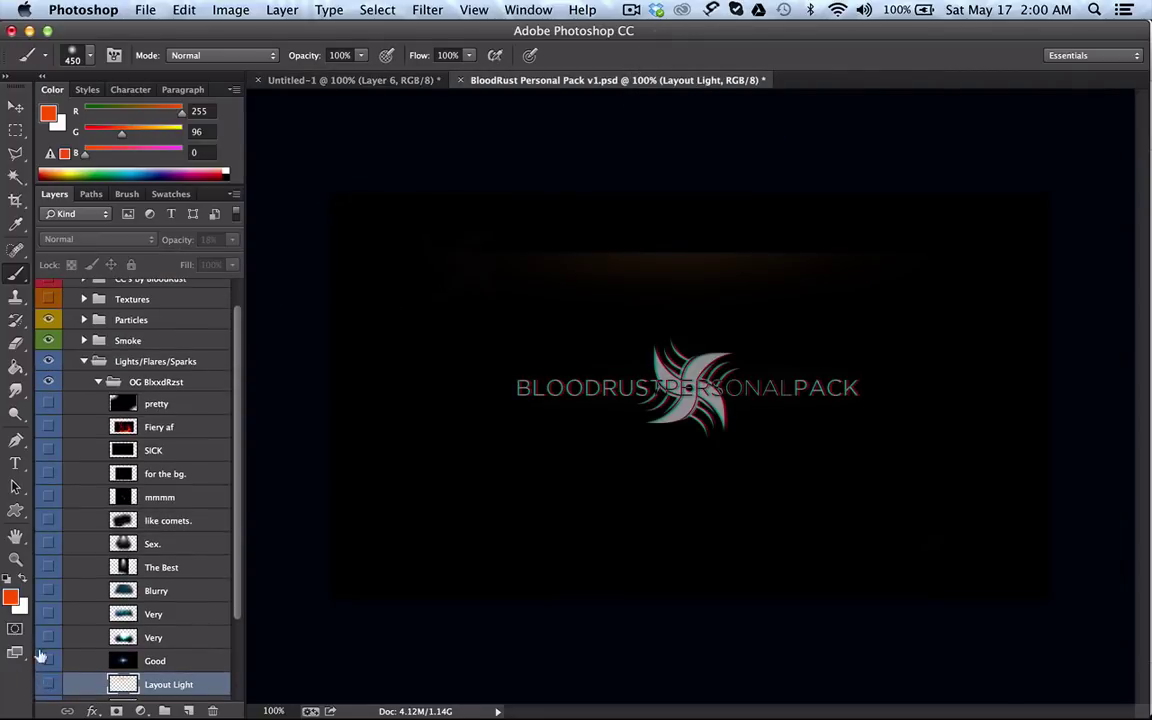
pyautogui.scroll(1, 60, 560)
pyautogui.click(96, 285)
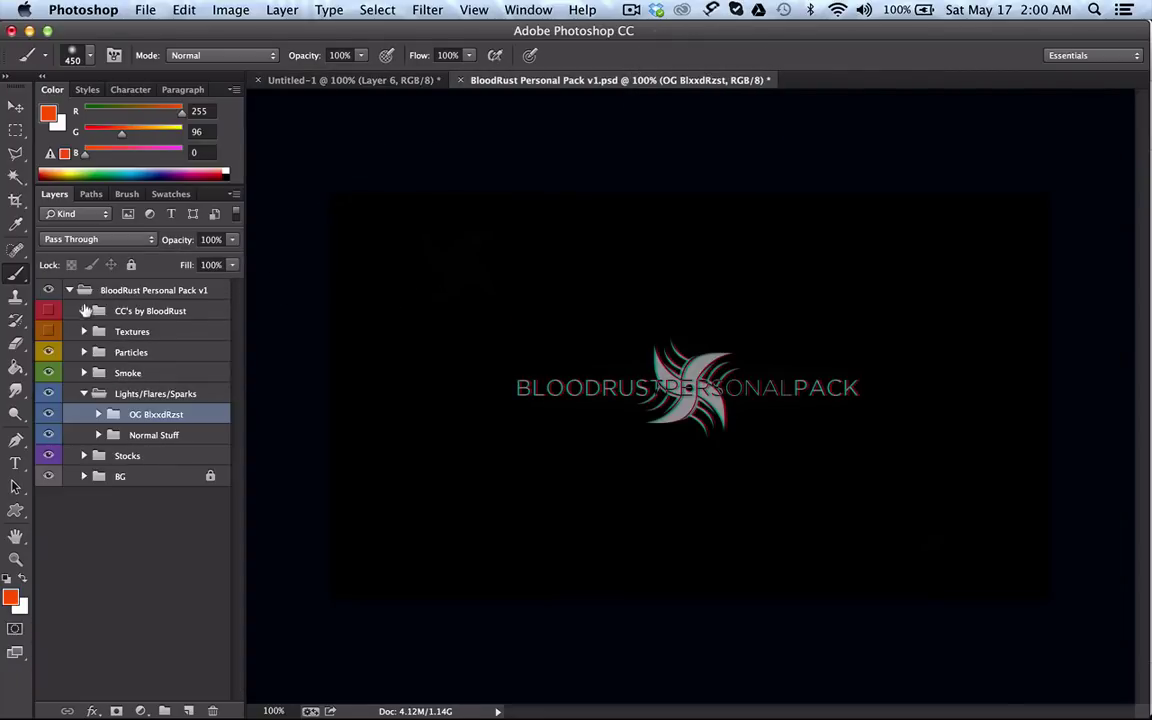
pyautogui.click(97, 435)
pyautogui.scroll(-5, 115, 440)
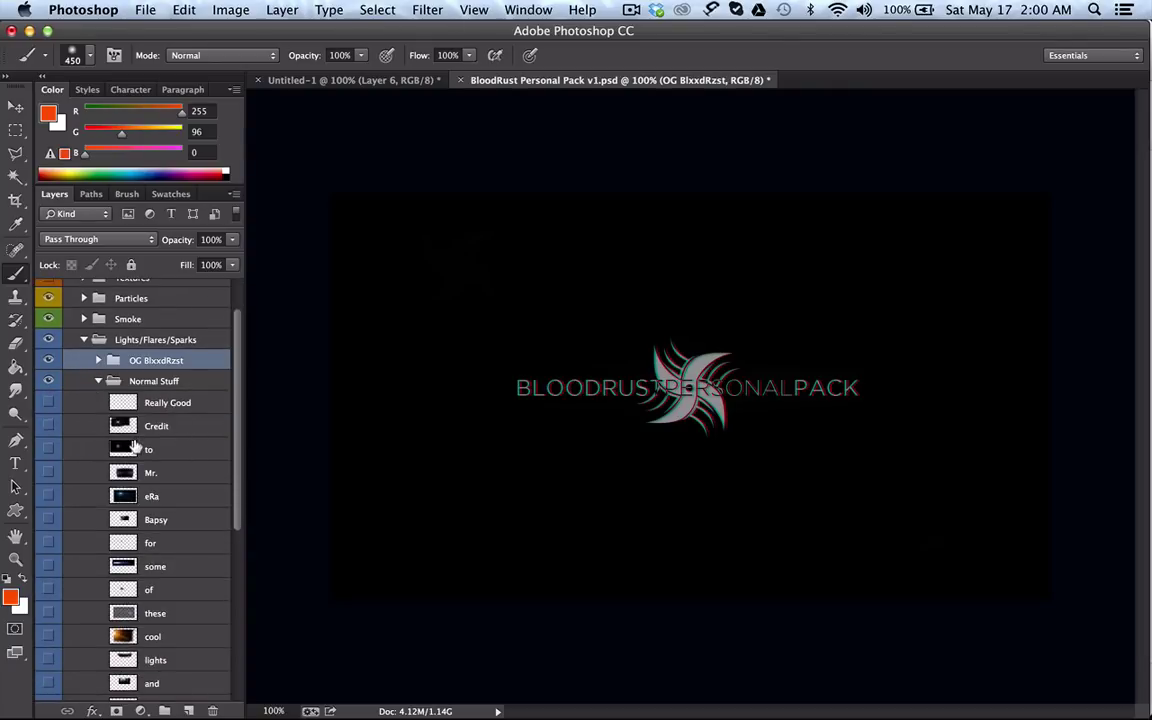
pyautogui.scroll(-1, 133, 455)
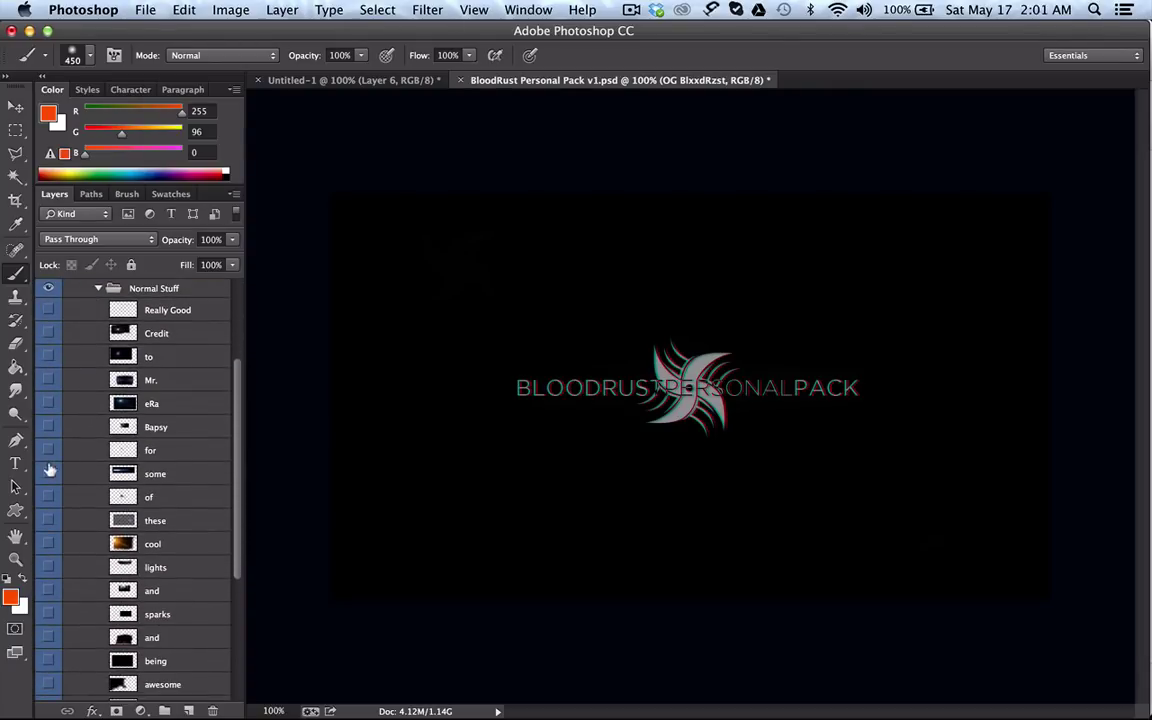
# Step: Preview several light and flare layers in the "Normal Stuff" group one at a time, hiding each again
pyautogui.click(46, 496)
pyautogui.click(46, 496)
pyautogui.click(50, 337)
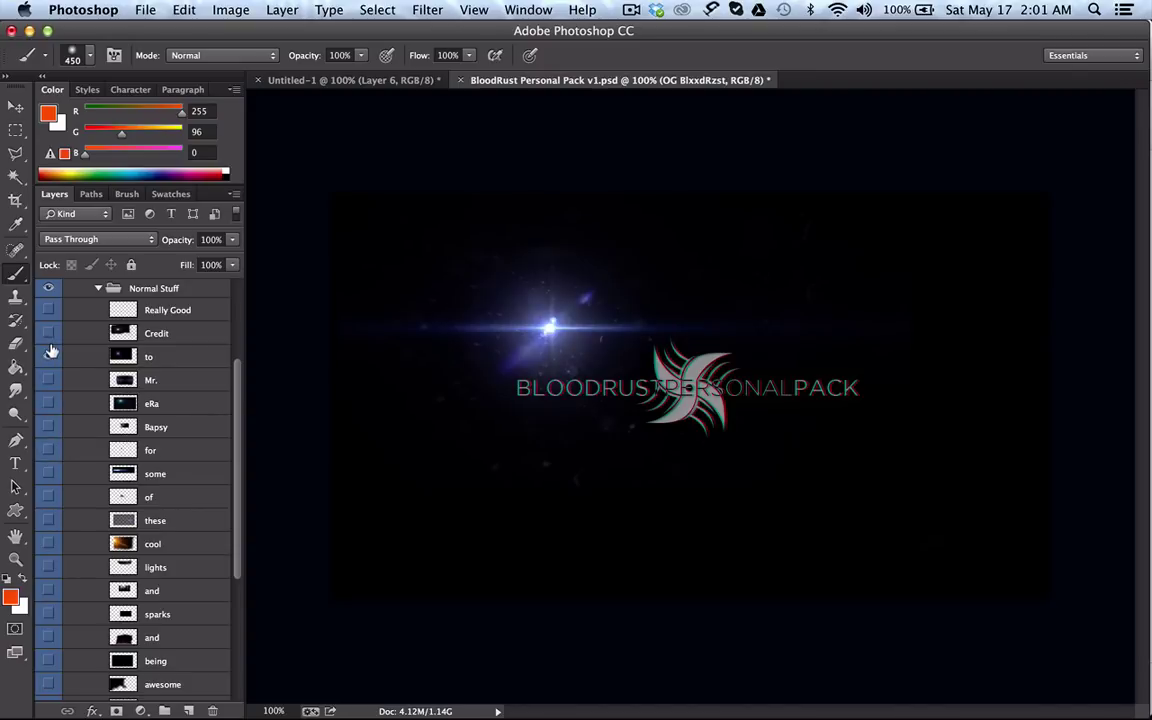
pyautogui.click(51, 343)
pyautogui.click(50, 310)
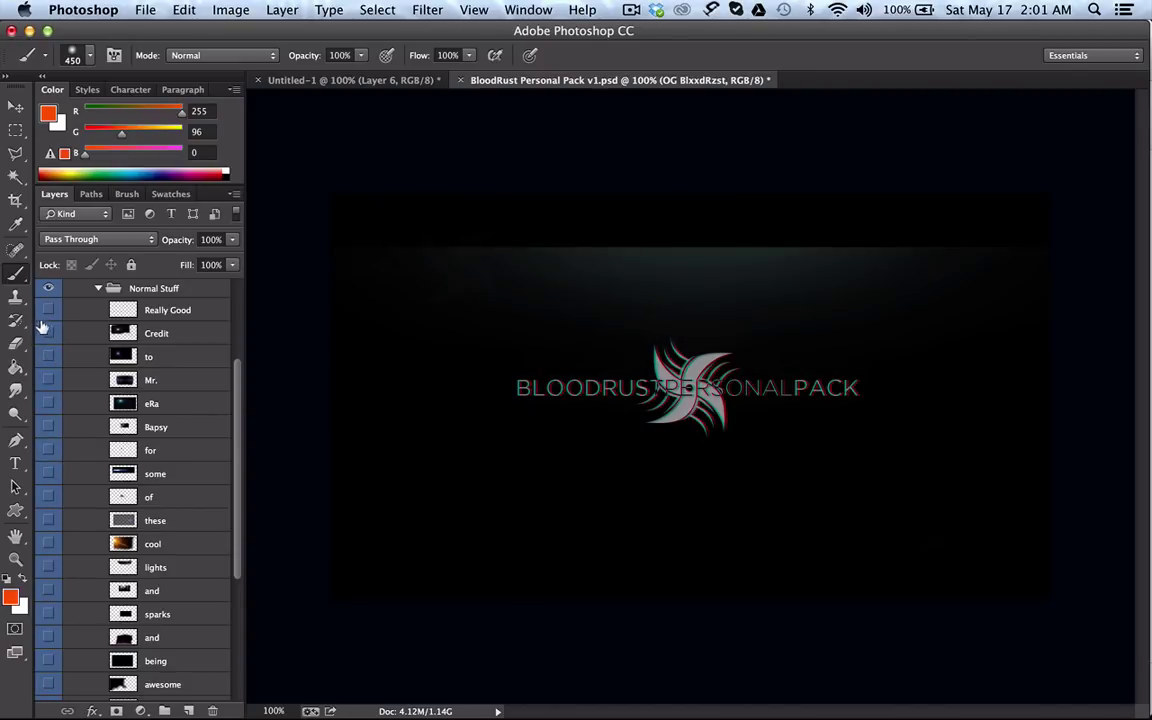
pyautogui.click(47, 311)
pyautogui.click(45, 332)
pyautogui.click(48, 333)
pyautogui.click(48, 380)
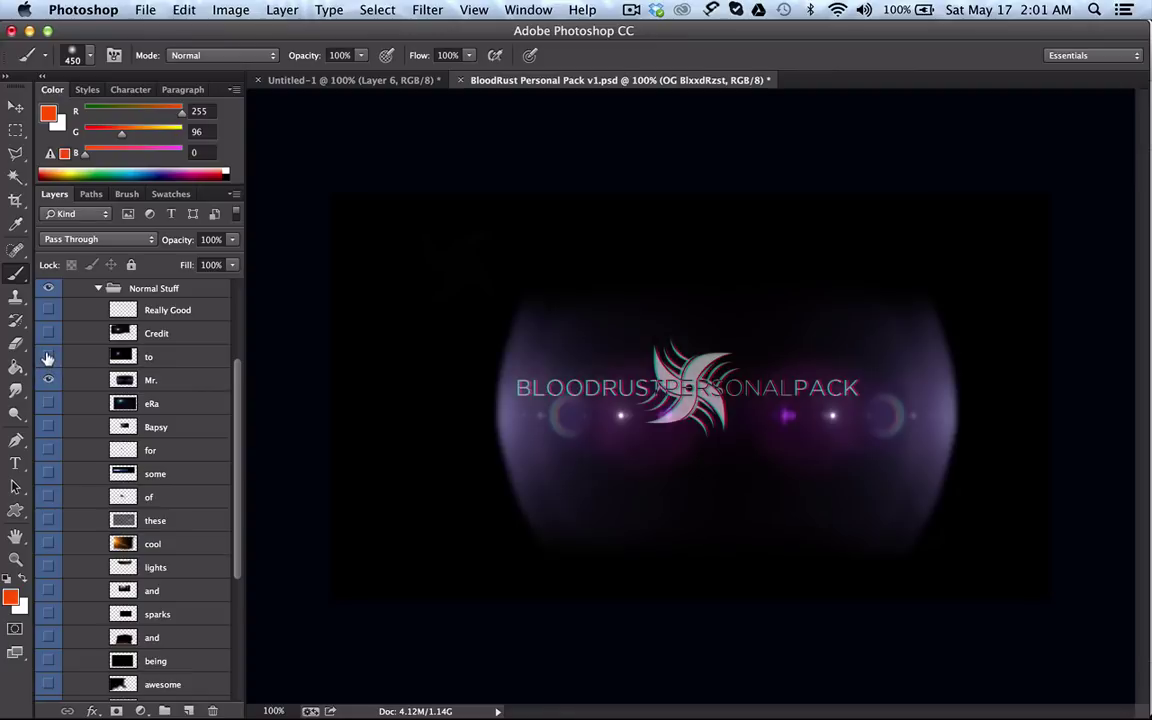
pyautogui.click(48, 380)
# Step: Copy the "of" star flare from the pack into the logo composition and place copies on the logo's corners and horn tip
pyautogui.click(46, 495)
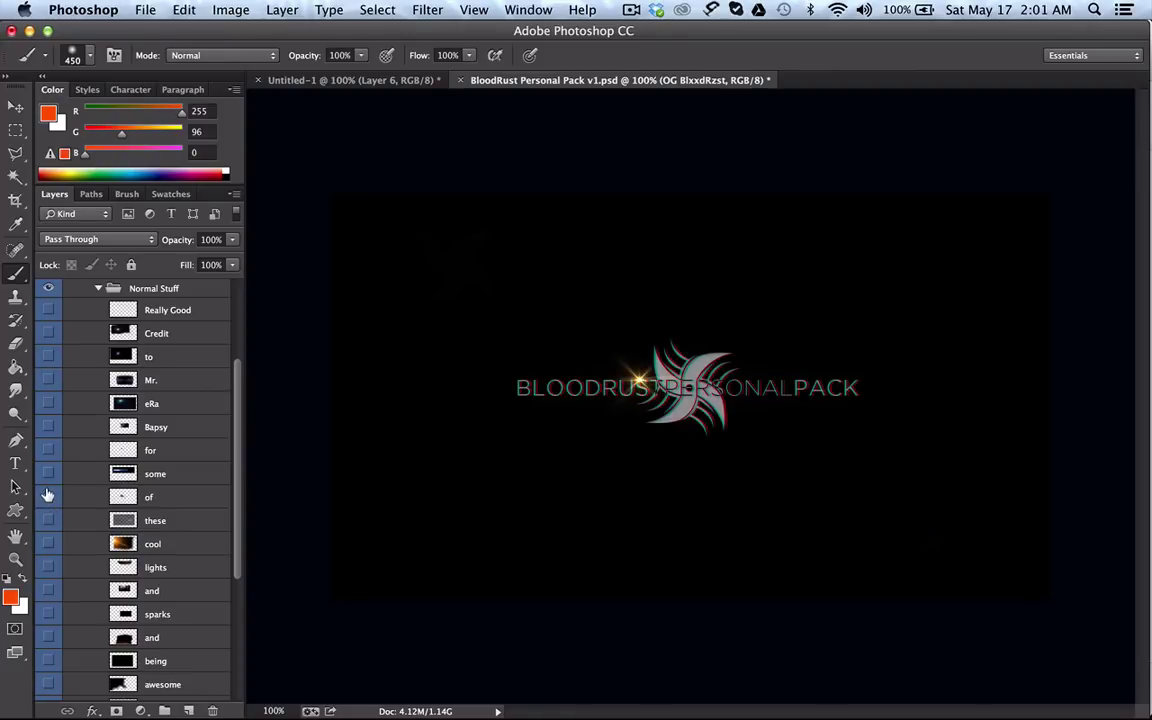
pyautogui.click(64, 494)
pyautogui.press('v')
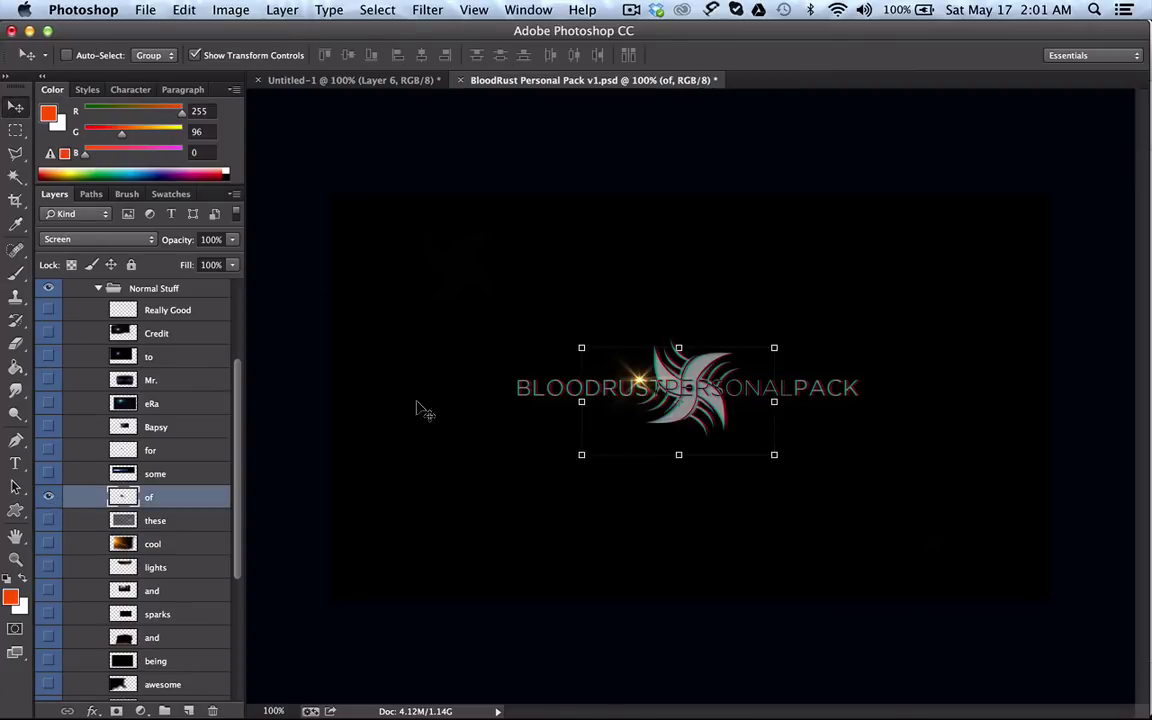
pyautogui.moveTo(630, 418); pyautogui.dragTo(352, 75)
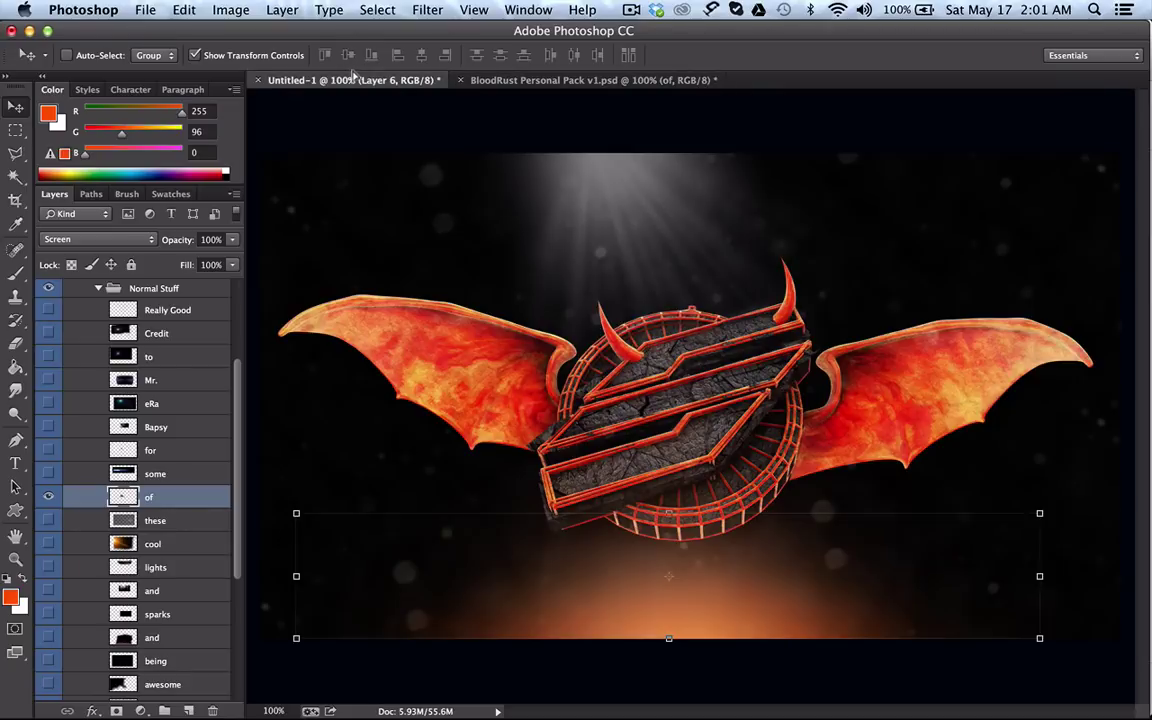
pyautogui.moveTo(656, 478); pyautogui.dragTo(823, 285)
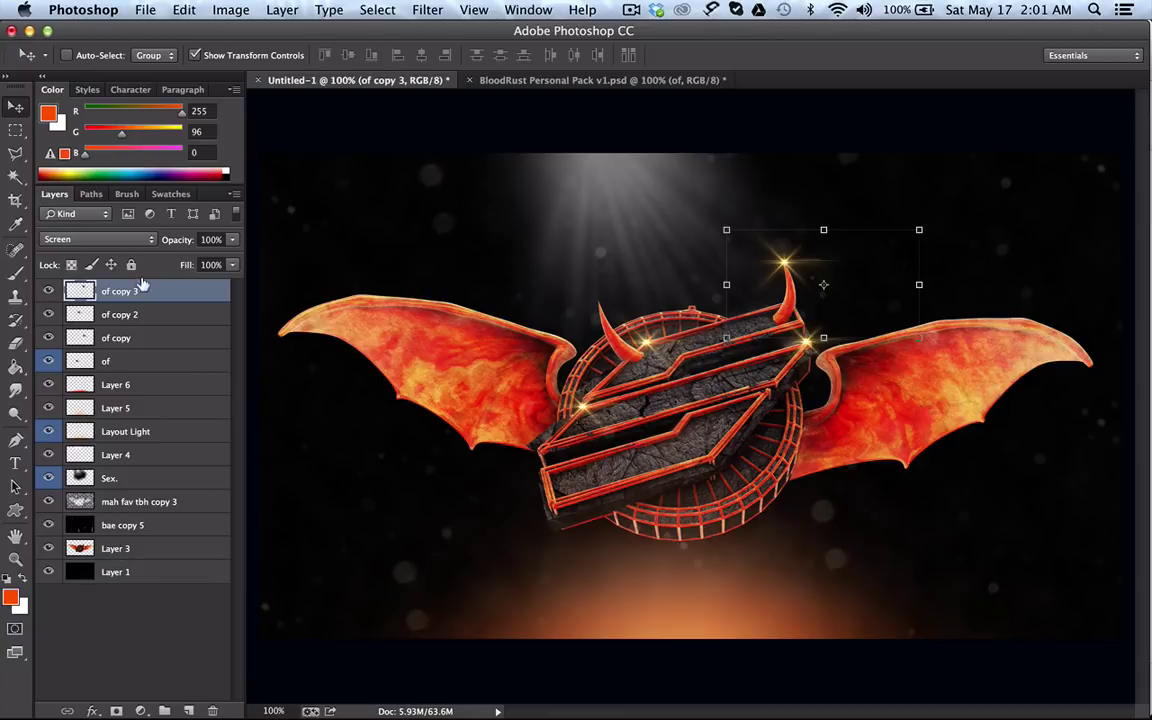
# Step: Lower the opacity of the four star flare layers to 23% and merge them into one layer
pyautogui.keyDown('shift'); pyautogui.click(142, 358); pyautogui.keyUp('shift')
pyautogui.click(233, 240)
pyautogui.moveTo(232, 261); pyautogui.dragTo(155, 261)
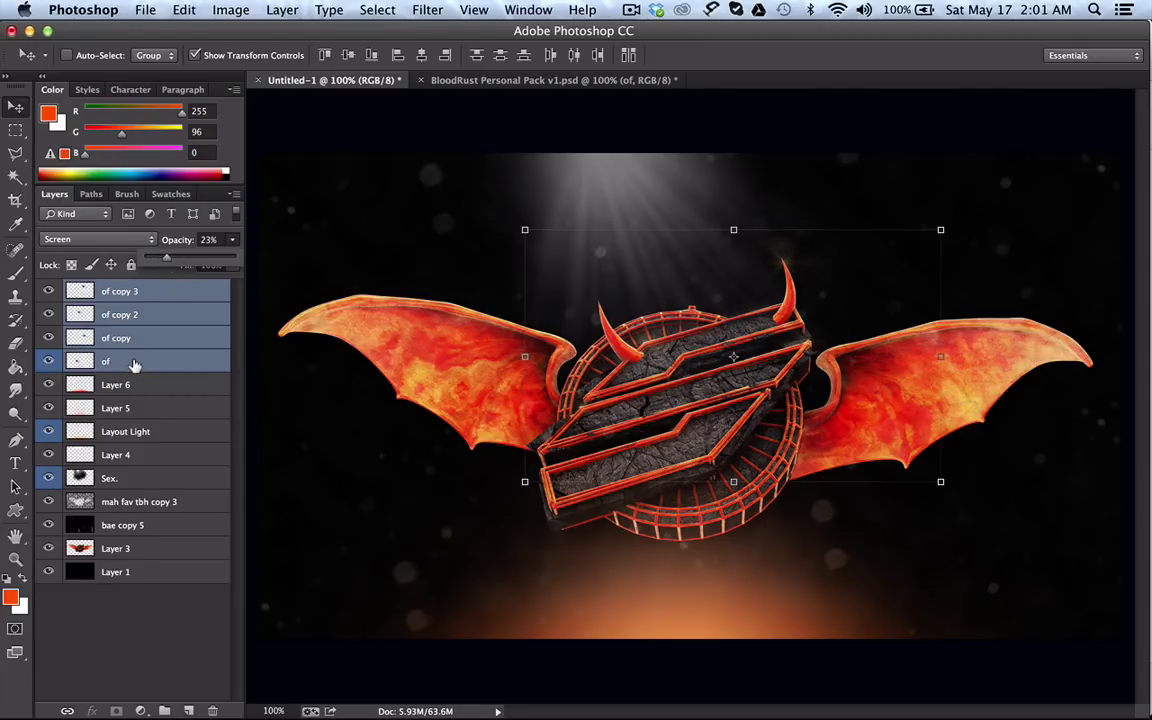
pyautogui.press('super+e')
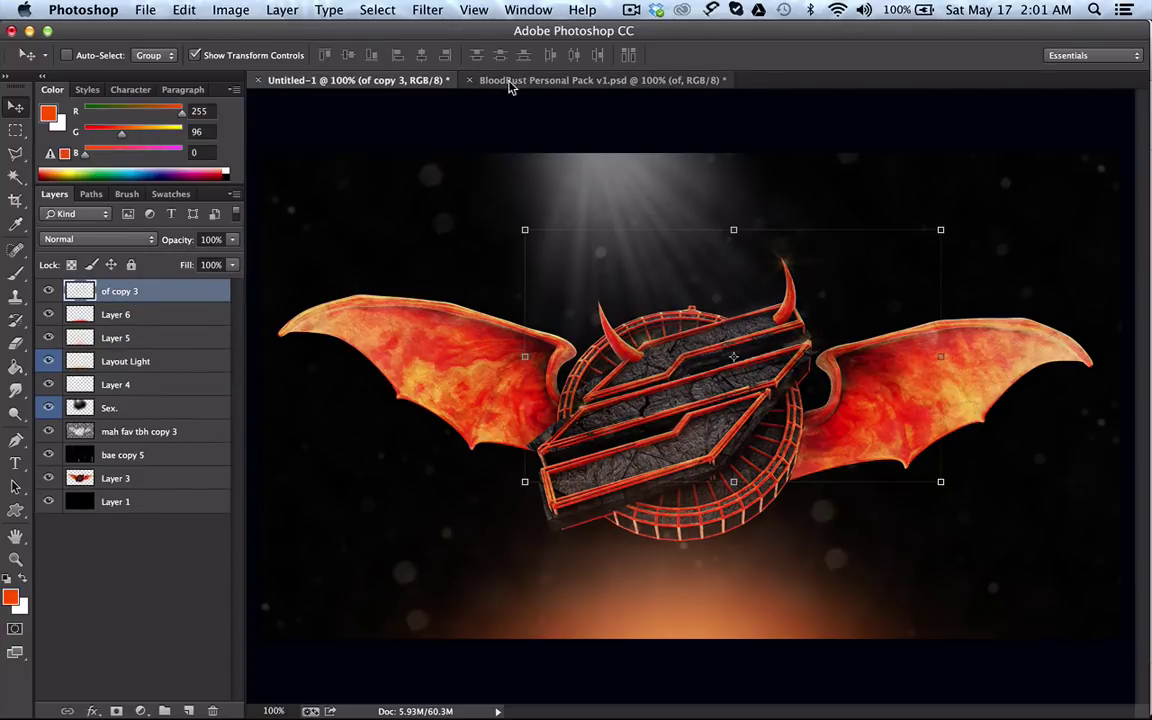
# Step: In the BloodRust pack file, hide the "of" flare and preview the remaining light and sparkle layers in the "Normal Stuff" group
pyautogui.click(510, 82)
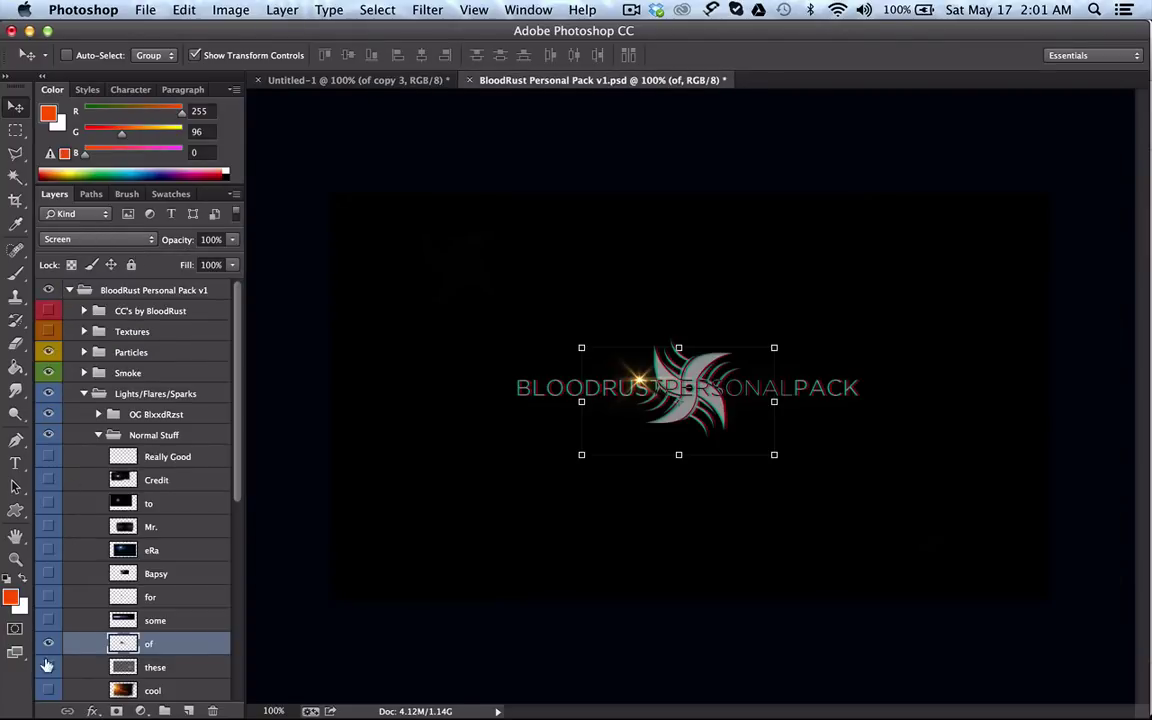
pyautogui.click(48, 643)
pyautogui.scroll(-4, 45, 640)
pyautogui.click(48, 620)
pyautogui.click(49, 620)
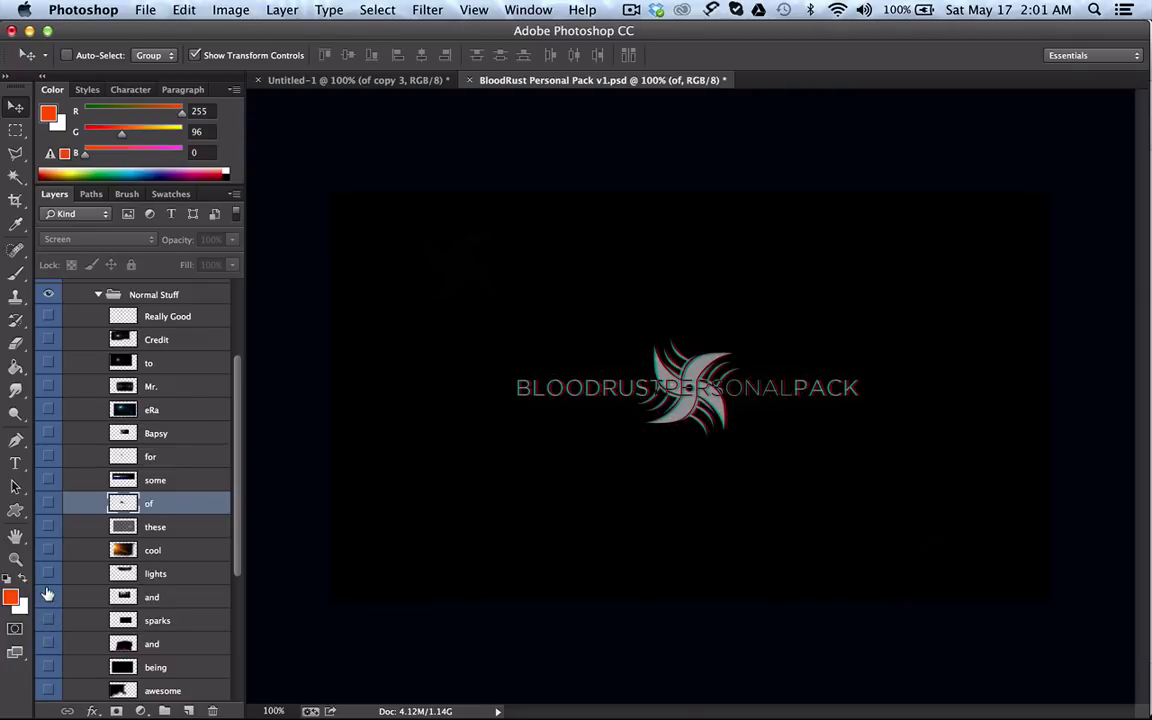
pyautogui.scroll(-5, 47, 594)
pyautogui.click(47, 594)
pyautogui.click(47, 592)
pyautogui.click(47, 592)
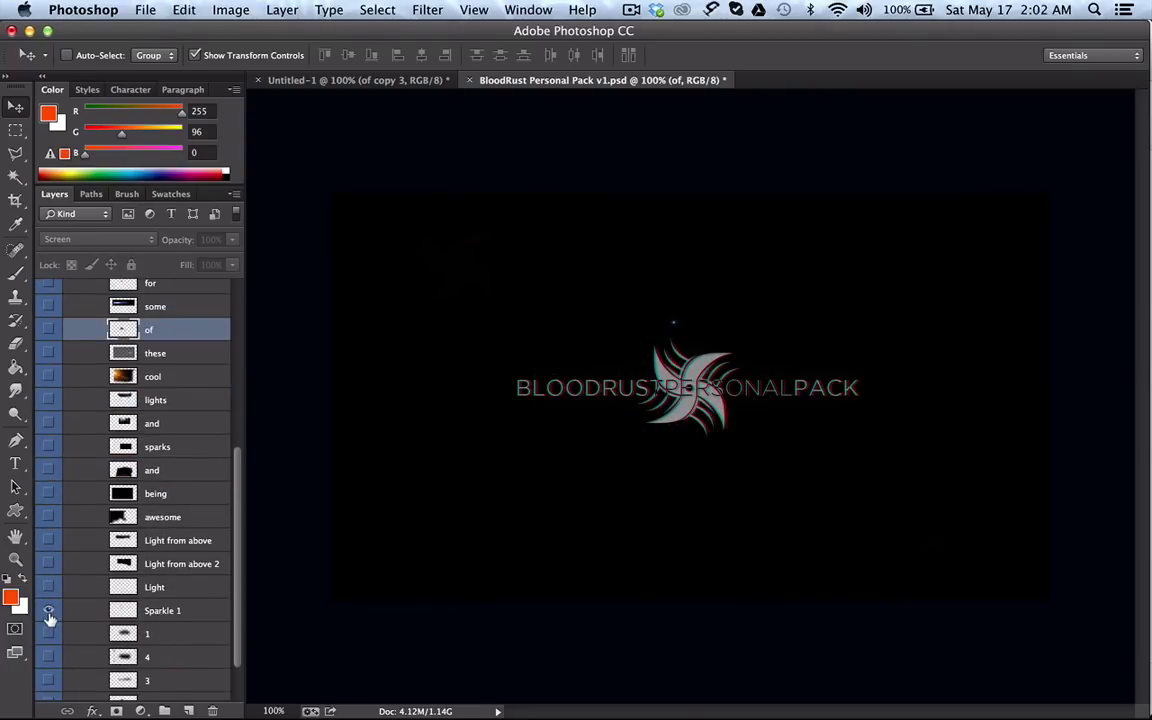
pyautogui.click(48, 564)
pyautogui.click(48, 564)
pyautogui.click(50, 542)
pyautogui.click(50, 542)
pyautogui.scroll(-2, 50, 560)
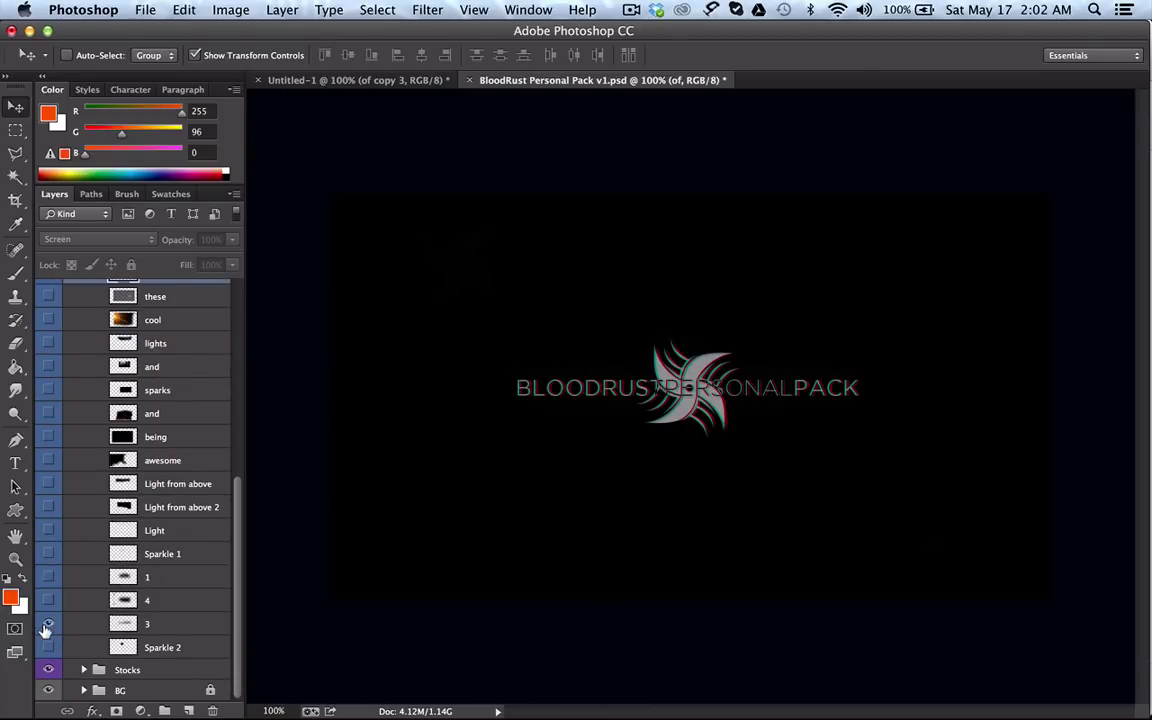
pyautogui.click(47, 624)
pyautogui.click(48, 647)
pyautogui.click(48, 532)
pyautogui.click(48, 532)
# Step: Copy the "4" streak flare from the pack into the logo composition and place it over the logo's upper part
pyautogui.click(60, 599)
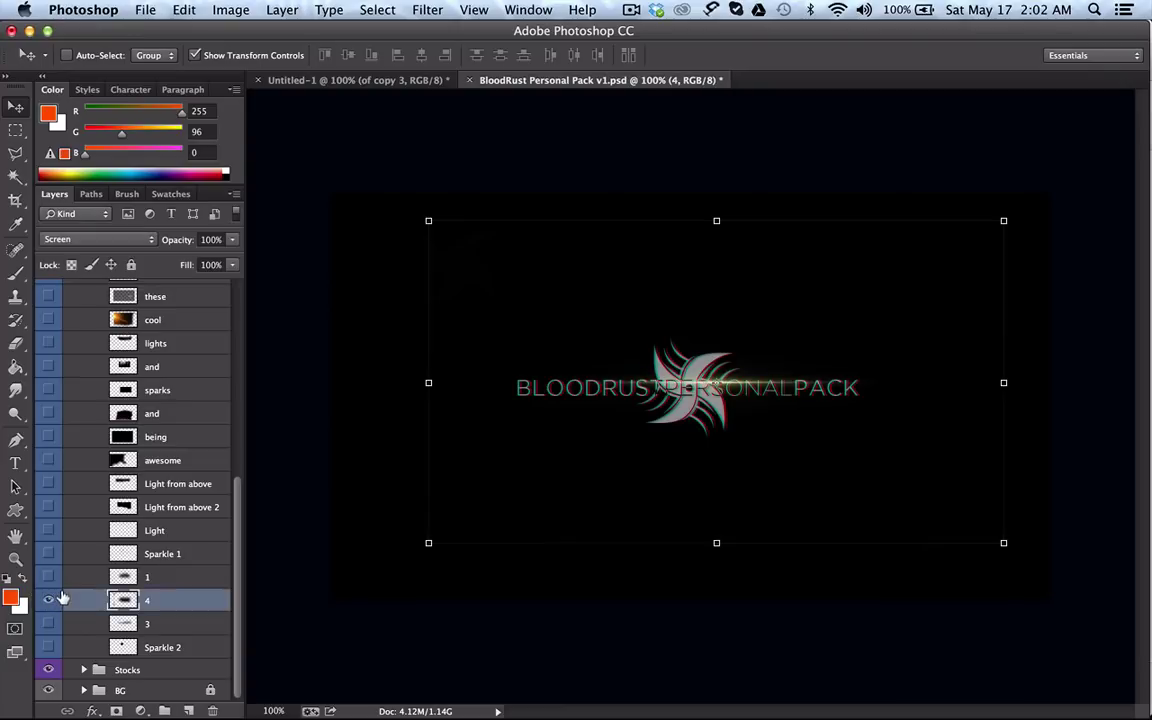
pyautogui.moveTo(648, 288); pyautogui.dragTo(433, 80)
pyautogui.moveTo(591, 255); pyautogui.dragTo(669, 296)
pyautogui.moveTo(727, 322); pyautogui.dragTo(883, 150)
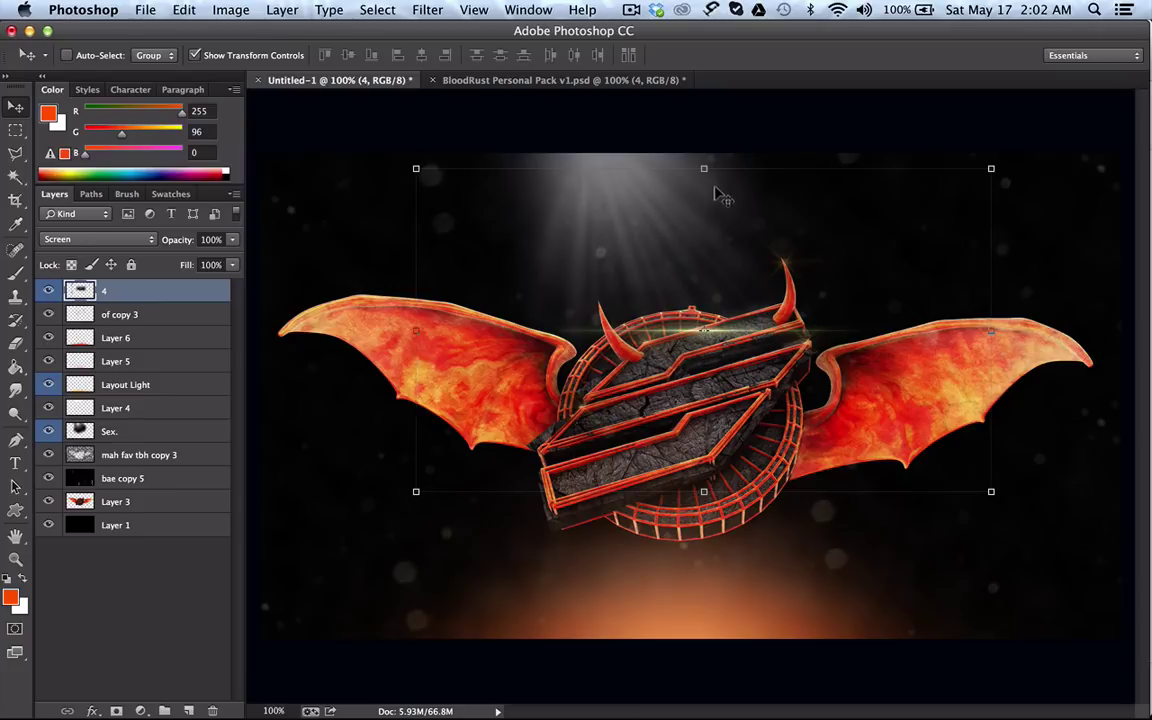
# Step: Scale the streak flare to about 81%, rotate it about -15.8°, and align it with the logo's slanted upper edge
pyautogui.click(988, 161)
pyautogui.moveTo(988, 160); pyautogui.dragTo(855, 110)
pyautogui.moveTo(750, 352); pyautogui.dragTo(788, 338)
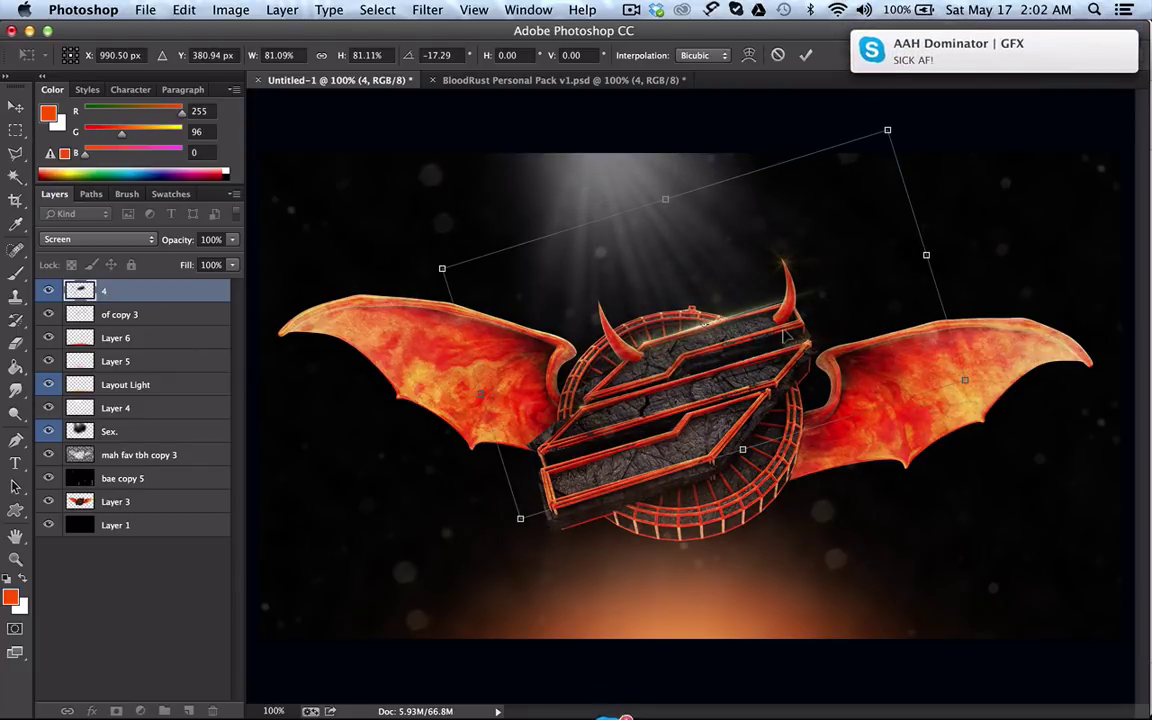
pyautogui.press('Right')
pyautogui.press('Right')
pyautogui.press('Down')
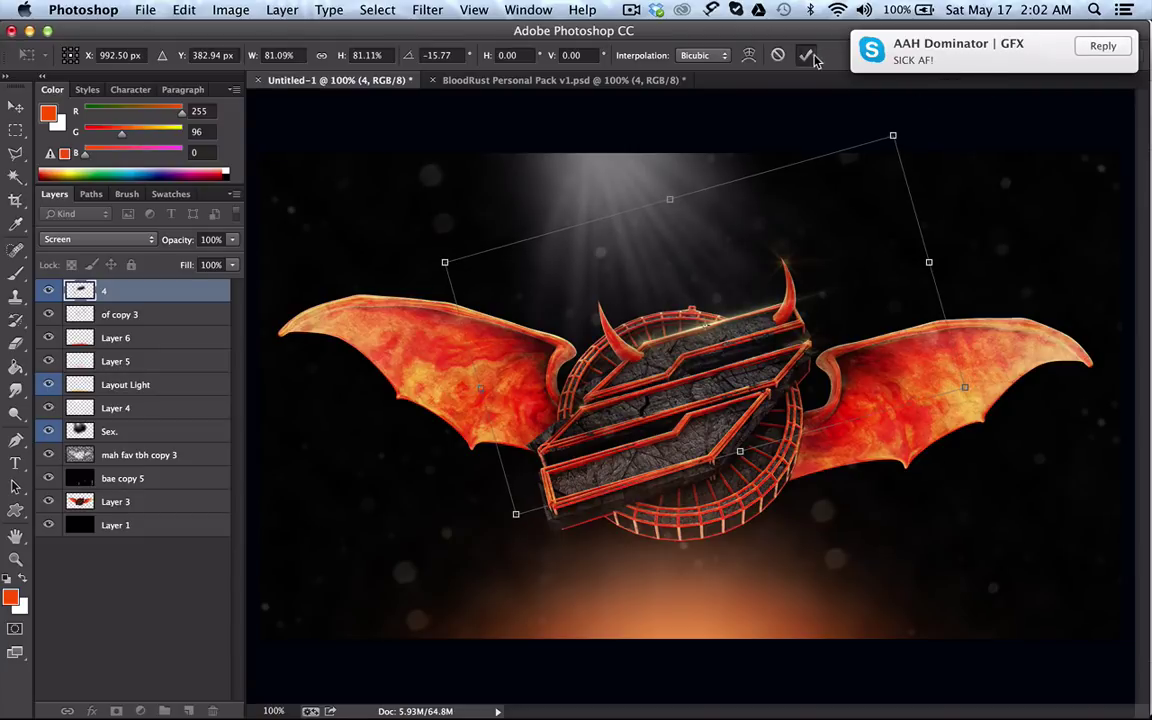
pyautogui.press('Return')
pyautogui.moveTo(232, 240)
pyautogui.mouseDown()
pyautogui.moveTo(185, 256)
pyautogui.moveTo(239, 249)
pyautogui.mouseUp()
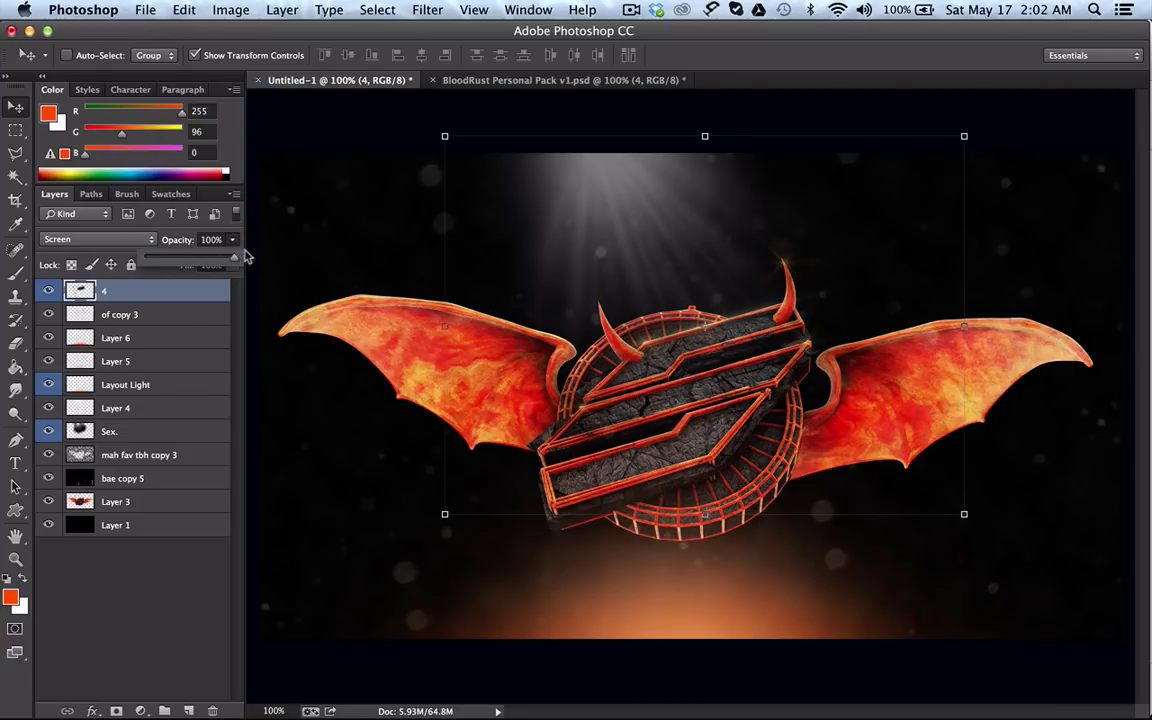
# Step: Move the streak flare to the left wing's lower edge and rotate it about 48.6° to follow the wing
pyautogui.moveTo(578, 142)
pyautogui.mouseDown()
pyautogui.moveTo(688, 236)
pyautogui.moveTo(531, 202)
pyautogui.moveTo(614, 208)
pyautogui.moveTo(571, 342)
pyautogui.moveTo(543, 352)
pyautogui.mouseUp()
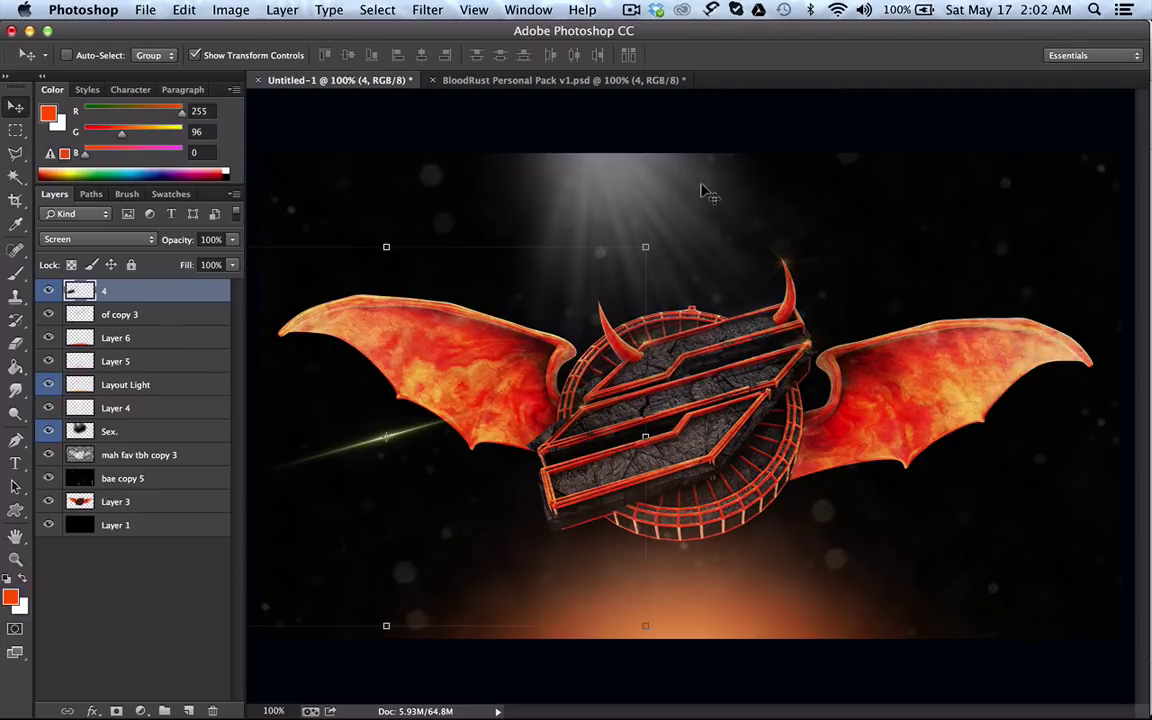
pyautogui.moveTo(658, 222); pyautogui.dragTo(682, 561)
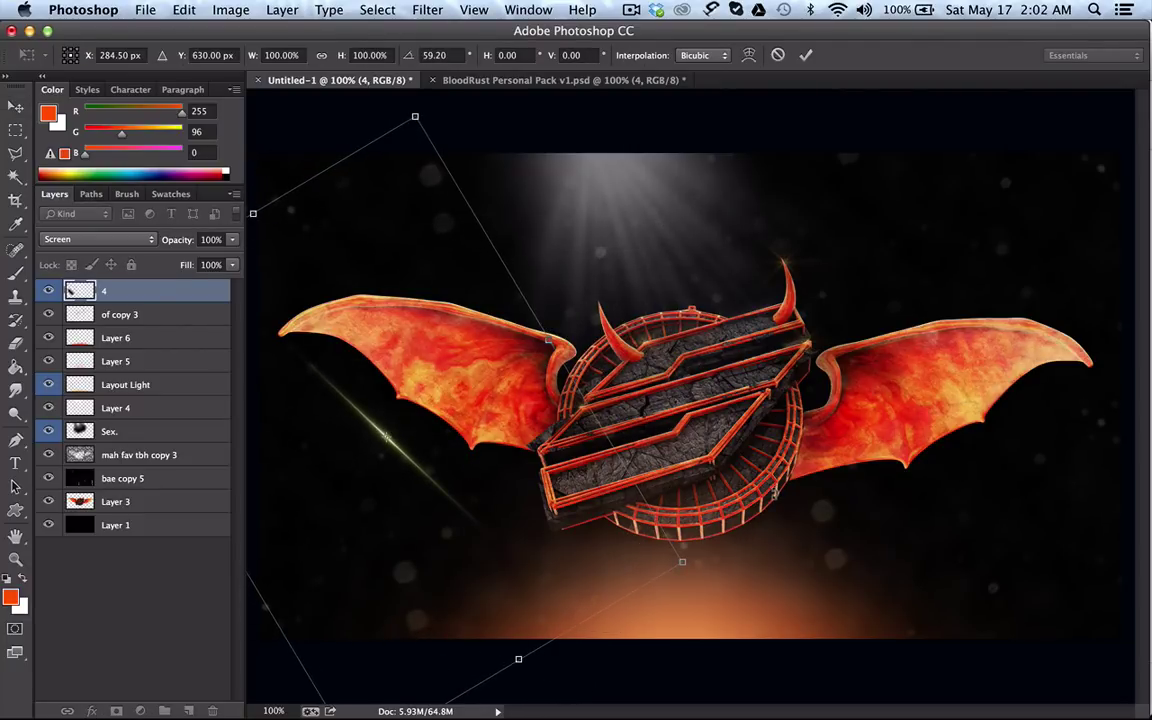
pyautogui.moveTo(462, 432); pyautogui.dragTo(494, 410)
pyautogui.moveTo(741, 531); pyautogui.dragTo(780, 467)
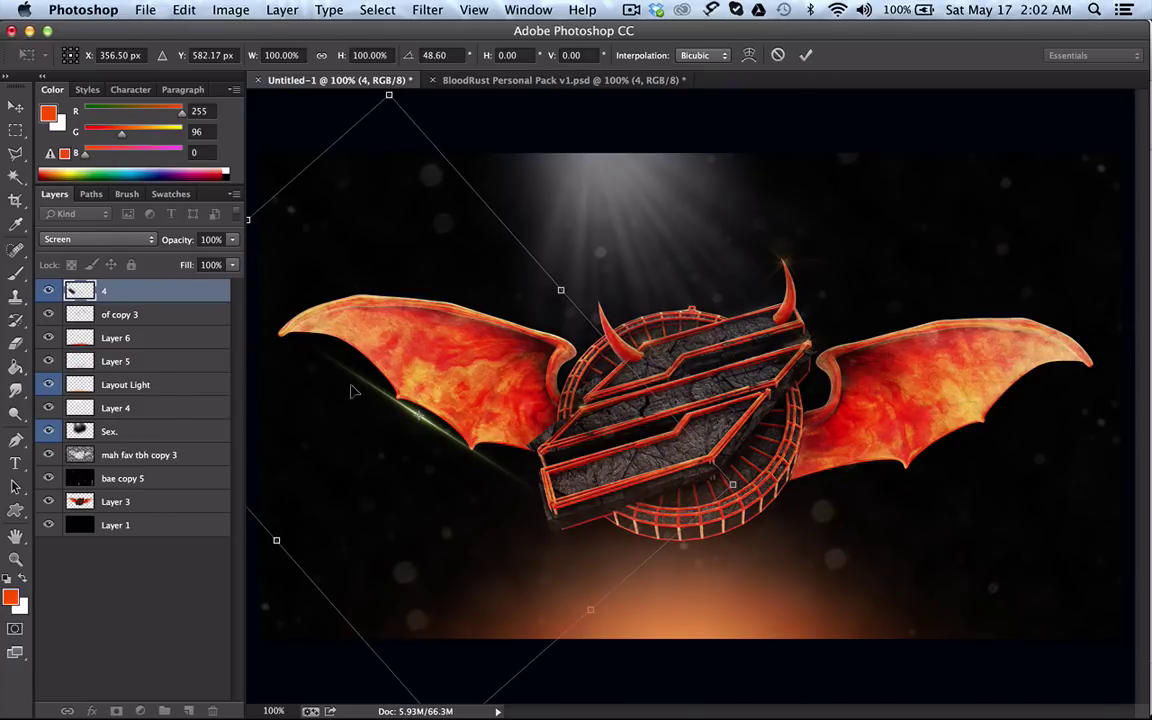
# Step: Warp the streak flare into a curved arc
pyautogui.click(747, 56)
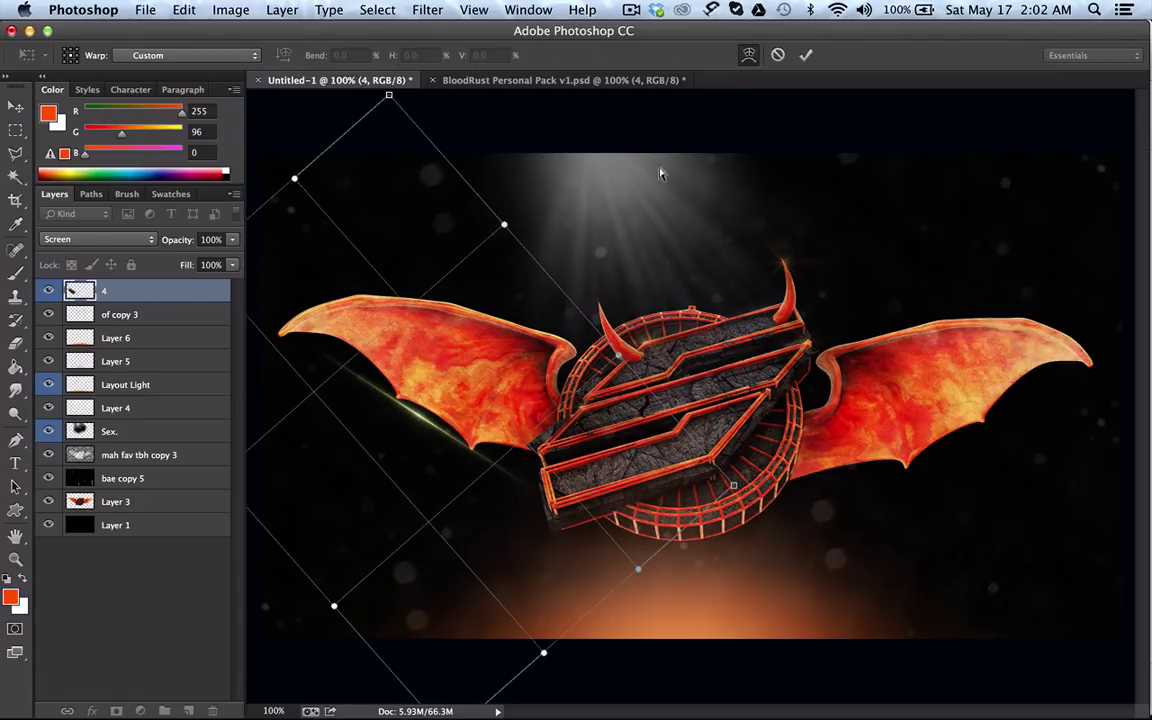
pyautogui.moveTo(413, 463); pyautogui.dragTo(463, 404)
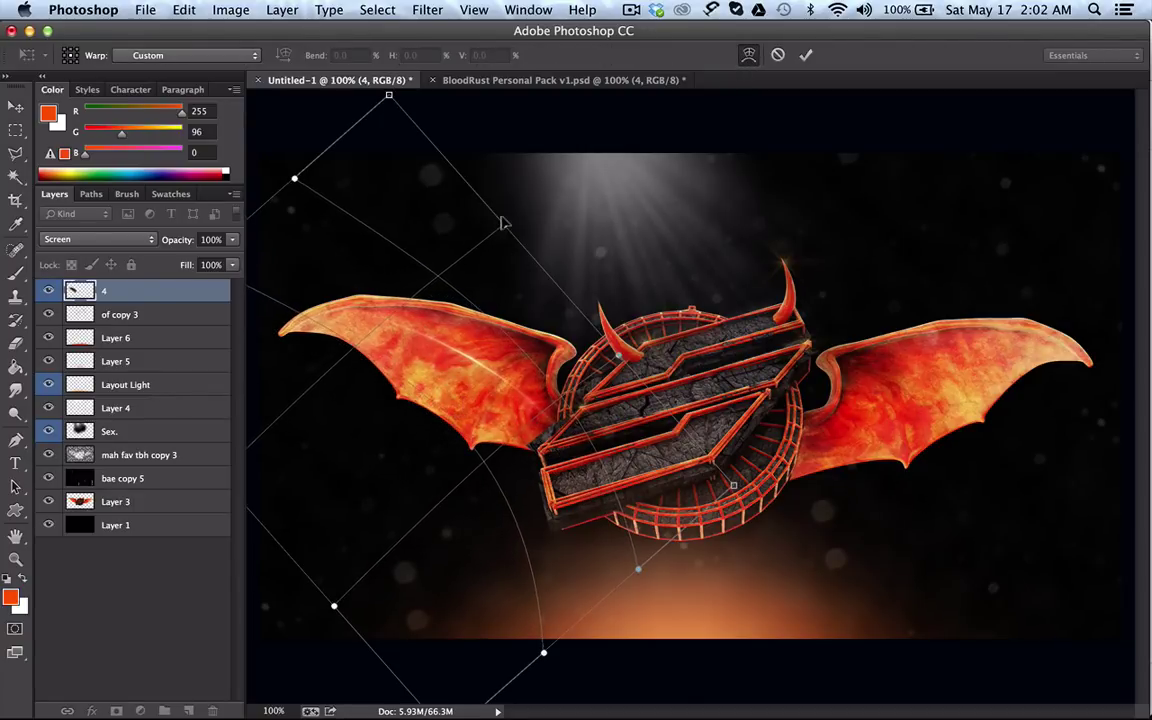
pyautogui.moveTo(505, 222); pyautogui.dragTo(541, 175)
pyautogui.moveTo(614, 356); pyautogui.dragTo(676, 252)
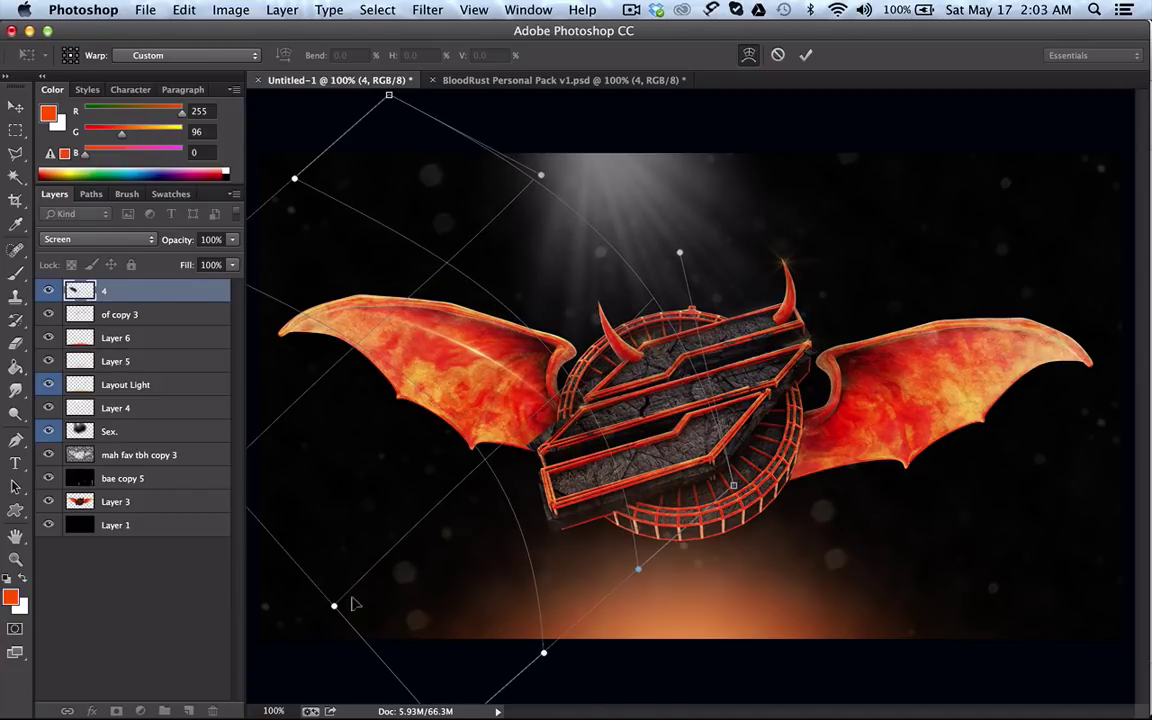
pyautogui.moveTo(333, 605); pyautogui.dragTo(429, 493)
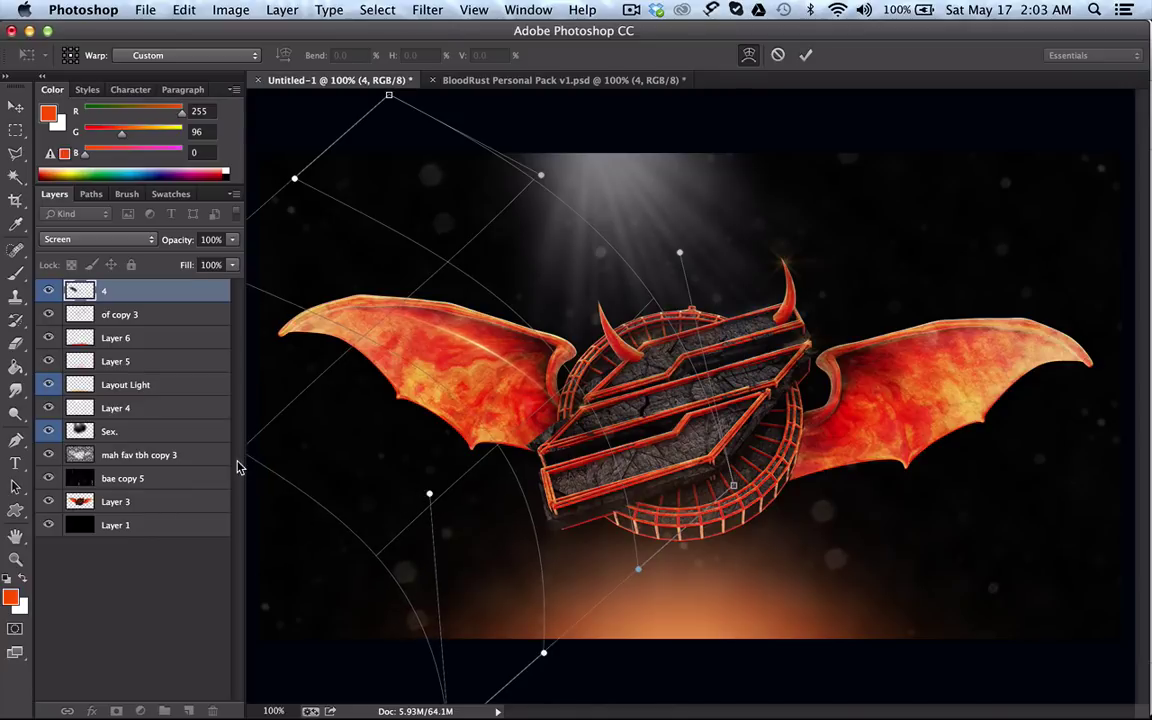
pyautogui.moveTo(240, 452); pyautogui.dragTo(347, 398)
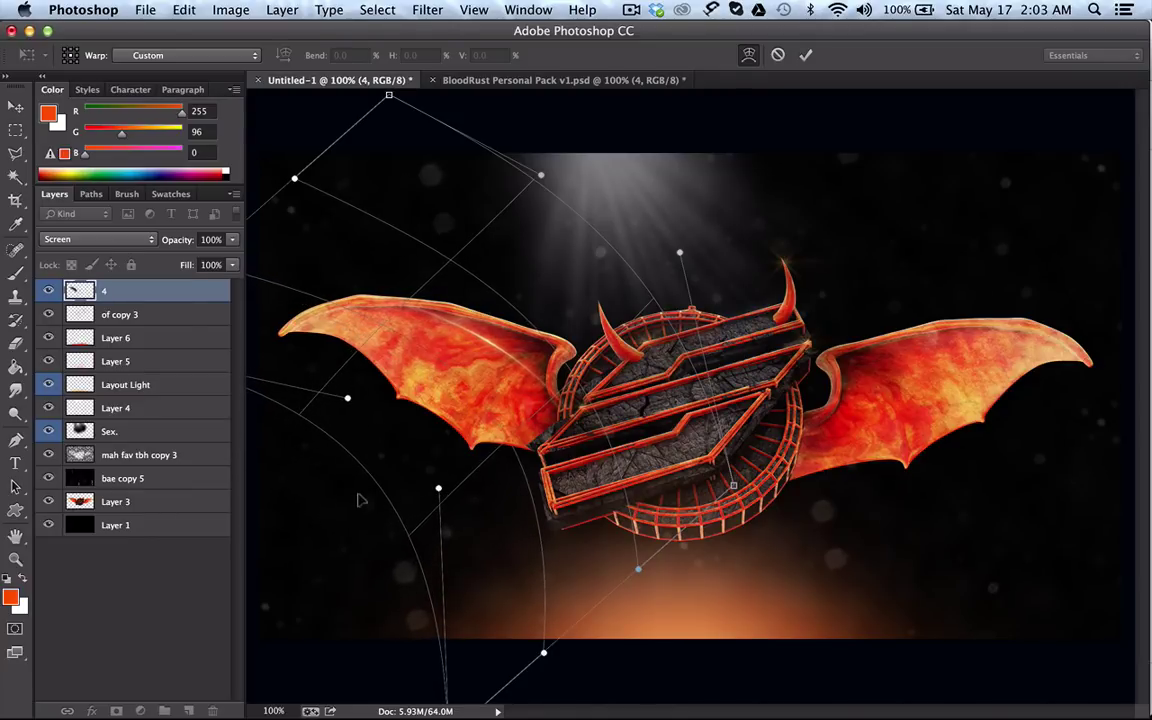
pyautogui.moveTo(433, 490); pyautogui.dragTo(360, 432)
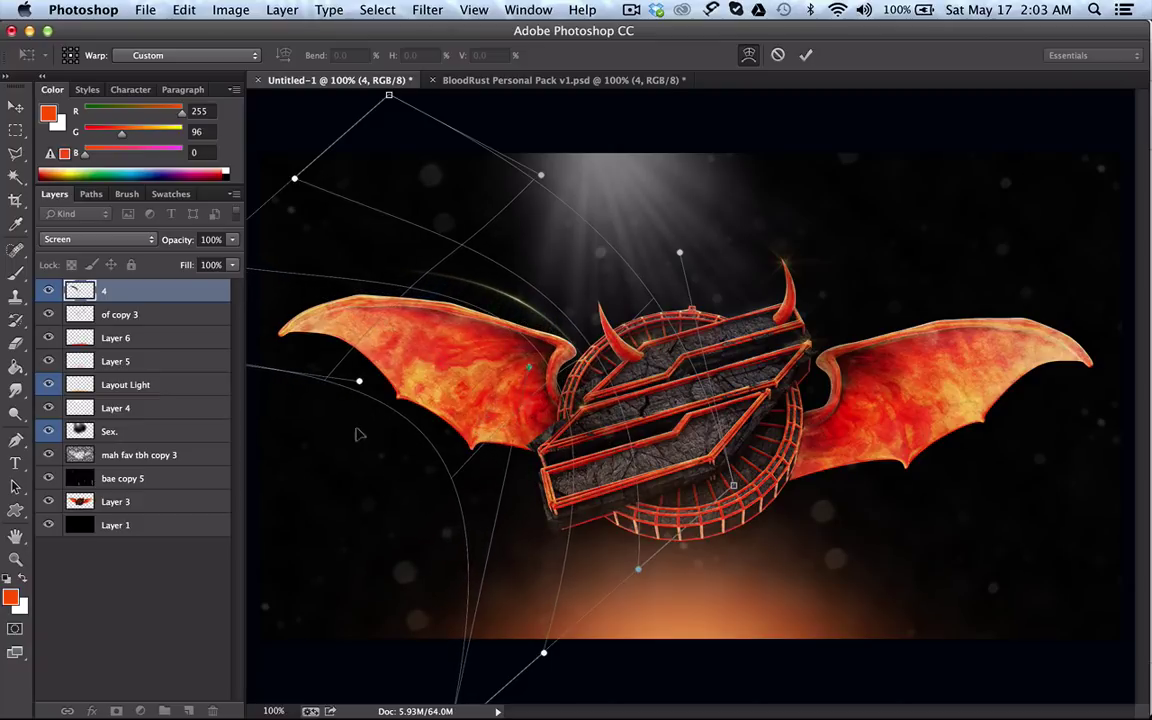
pyautogui.moveTo(444, 374)
pyautogui.mouseDown()
pyautogui.moveTo(483, 329)
pyautogui.moveTo(453, 386)
pyautogui.mouseUp()
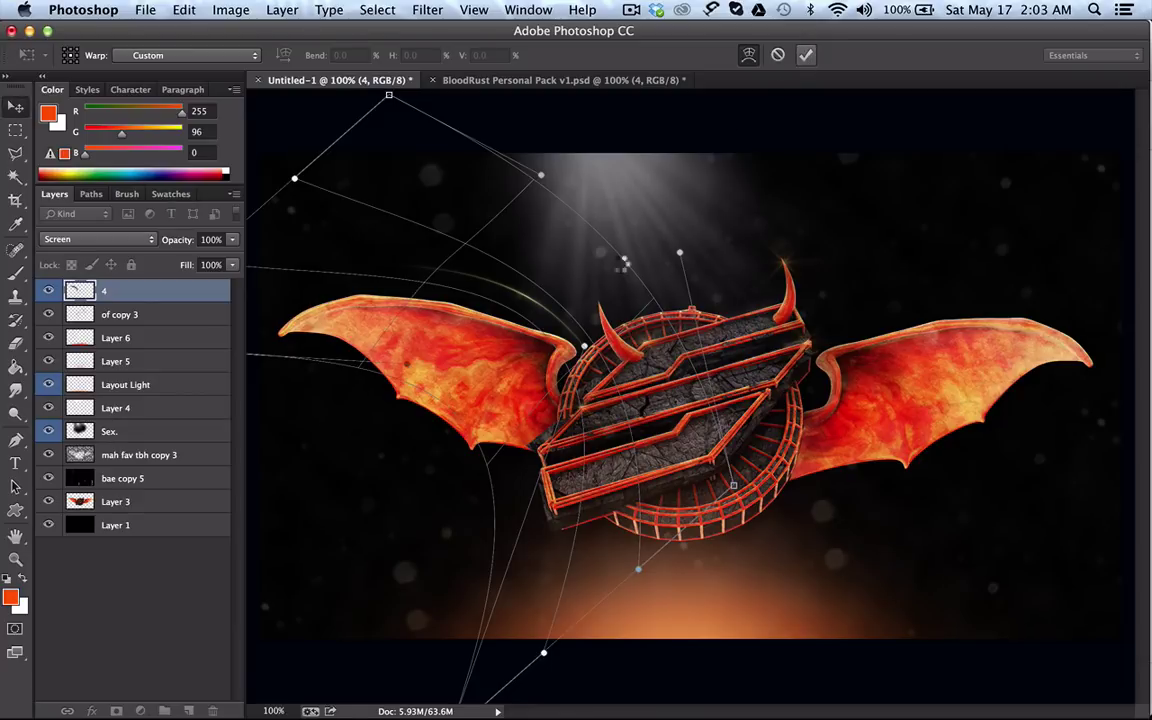
pyautogui.press('Return')
# Step: Move the curved flare onto the left wing's scalloped lower edge and rotate it about 11.6° to match the contour
pyautogui.click(15, 559)
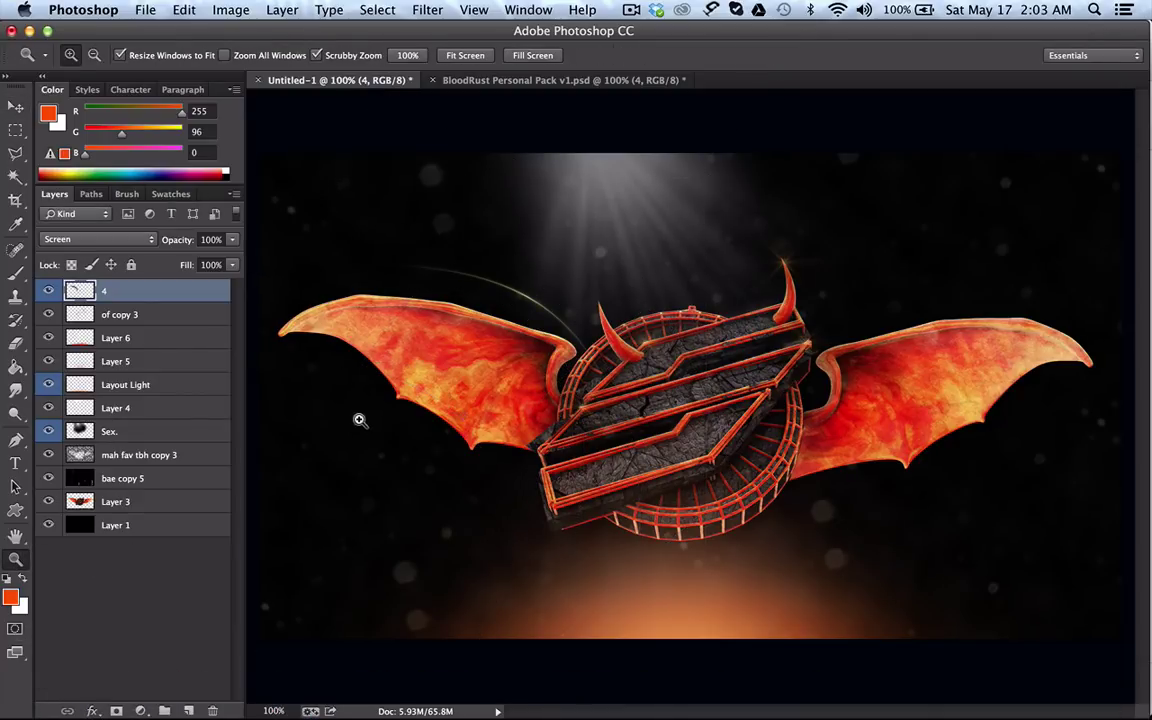
pyautogui.click(364, 425)
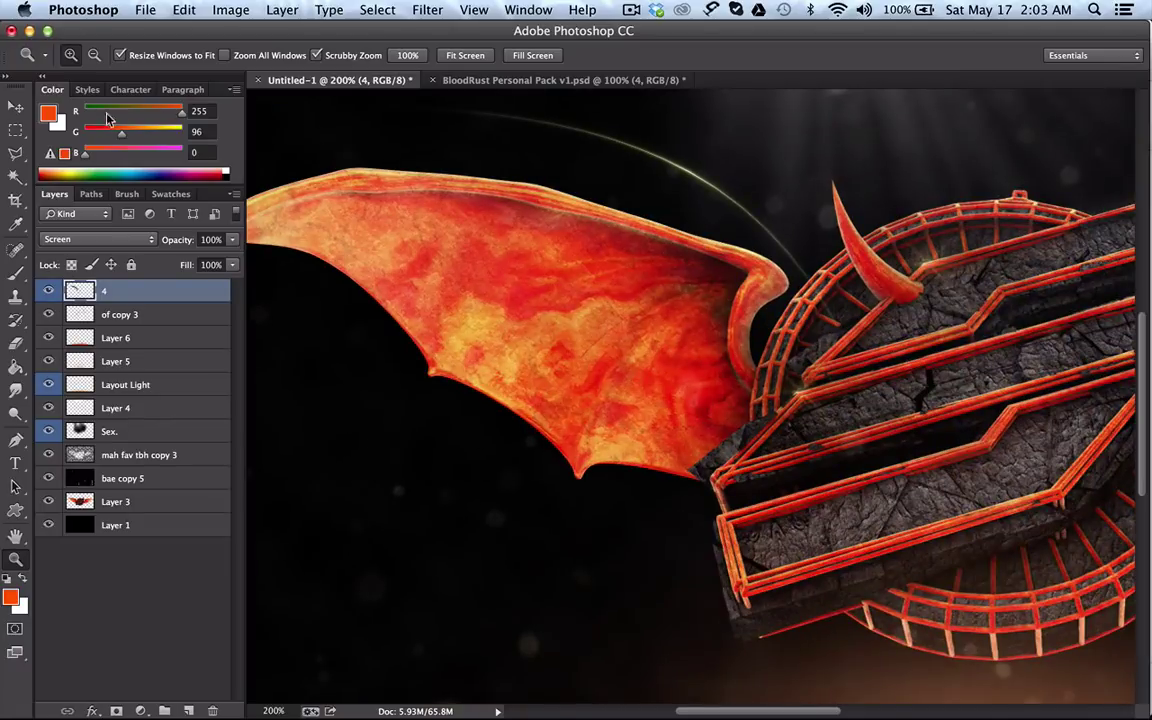
pyautogui.click(15, 106)
pyautogui.moveTo(545, 163)
pyautogui.mouseDown()
pyautogui.moveTo(527, 302)
pyautogui.moveTo(416, 408)
pyautogui.mouseUp()
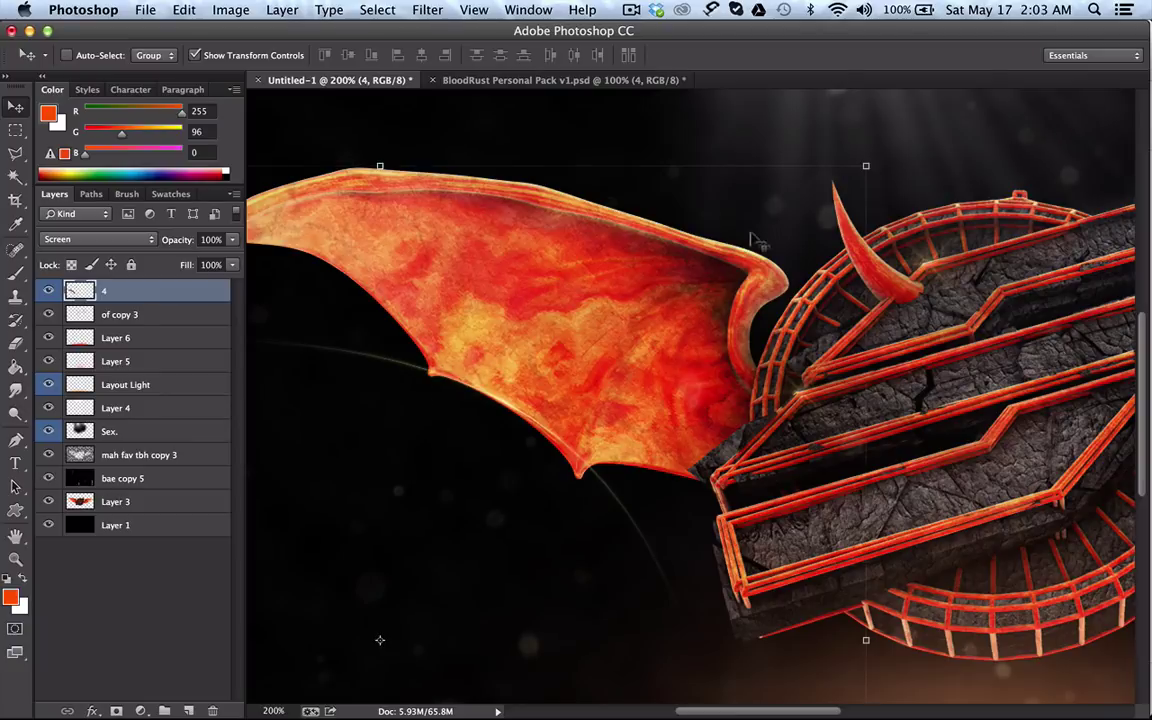
pyautogui.moveTo(885, 157)
pyautogui.mouseDown()
pyautogui.moveTo(875, 190)
pyautogui.moveTo(925, 210)
pyautogui.moveTo(955, 272)
pyautogui.mouseUp()
pyautogui.moveTo(665, 410); pyautogui.dragTo(655, 410)
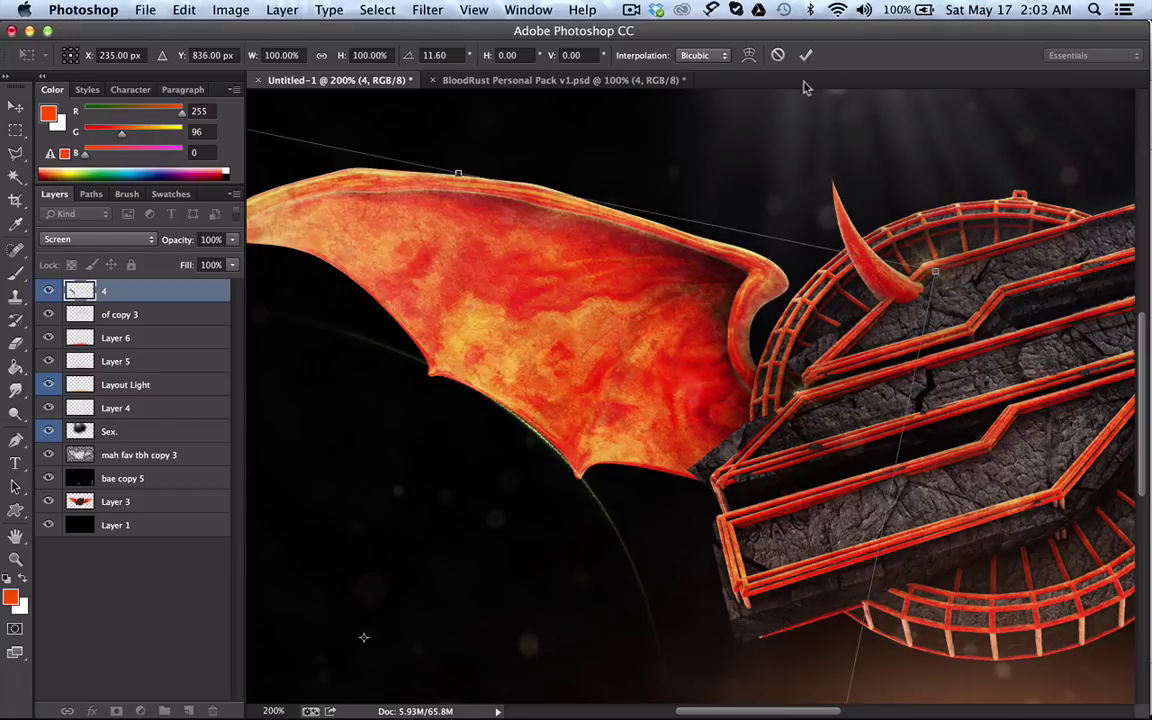
pyautogui.click(805, 55)
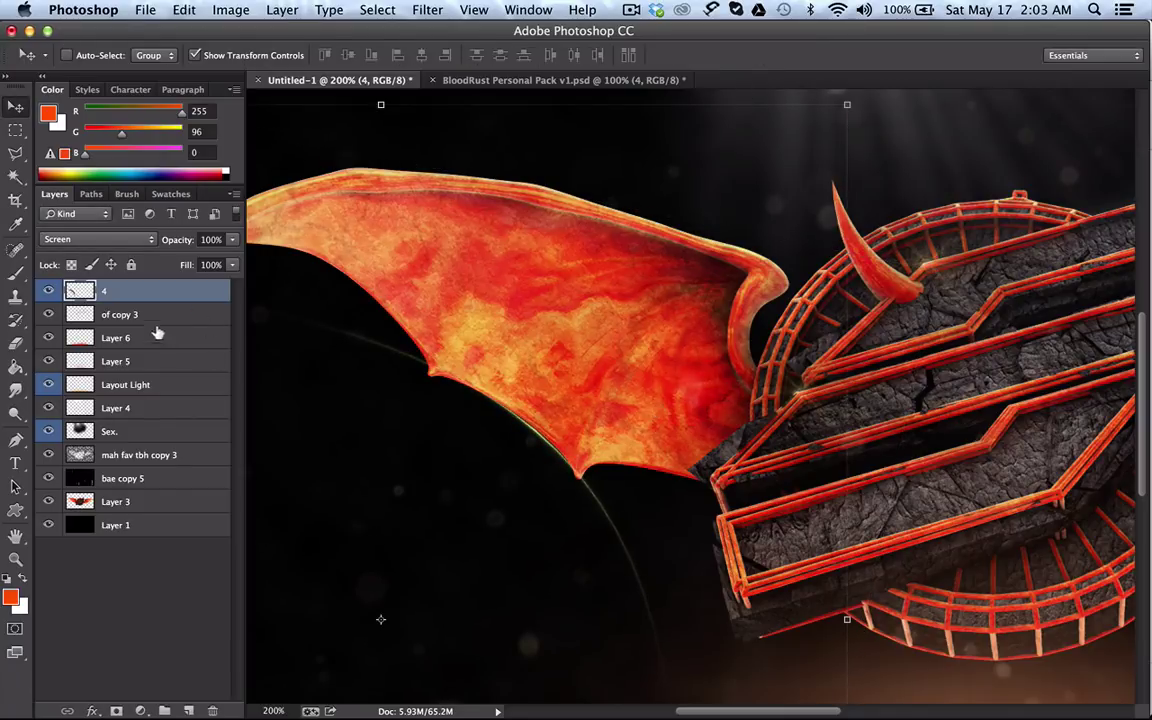
# Step: Erase the flare's ends beyond the wing edge with a 121 px eraser, raising its opacity to 100%, and set the layer's opacity to 49%
pyautogui.click(15, 341)
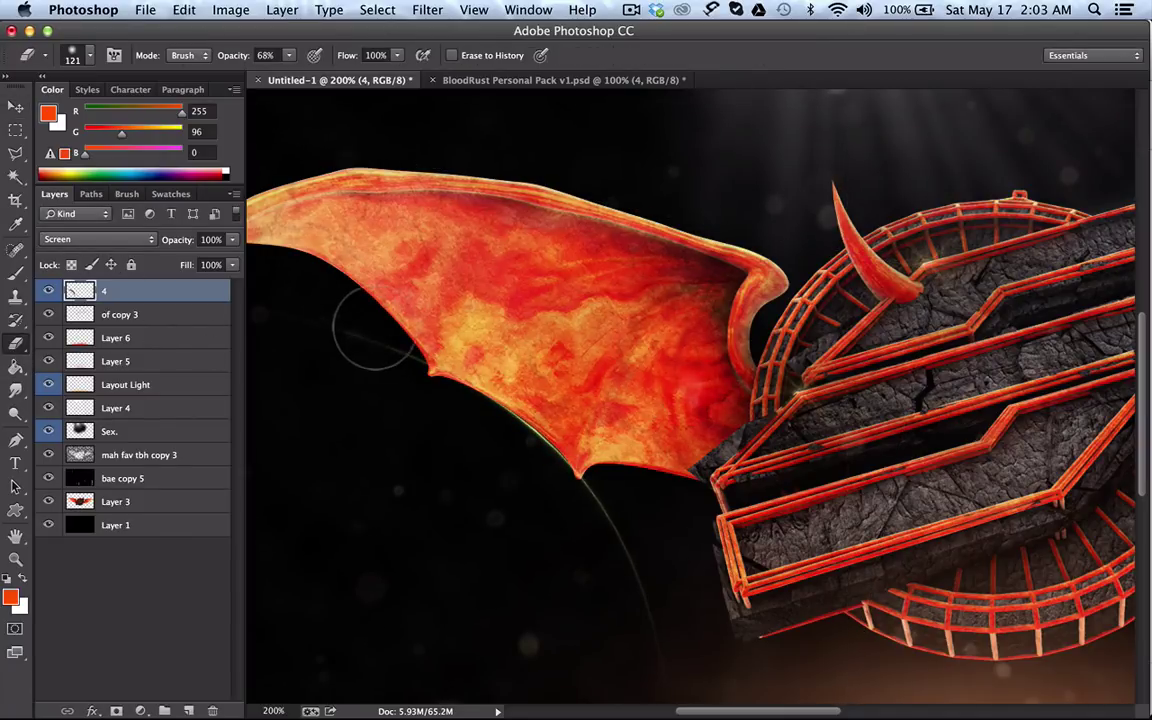
pyautogui.moveTo(283, 309)
pyautogui.mouseDown()
pyautogui.moveTo(335, 362)
pyautogui.moveTo(373, 347)
pyautogui.mouseUp()
pyautogui.moveTo(234, 55); pyautogui.dragTo(298, 58)
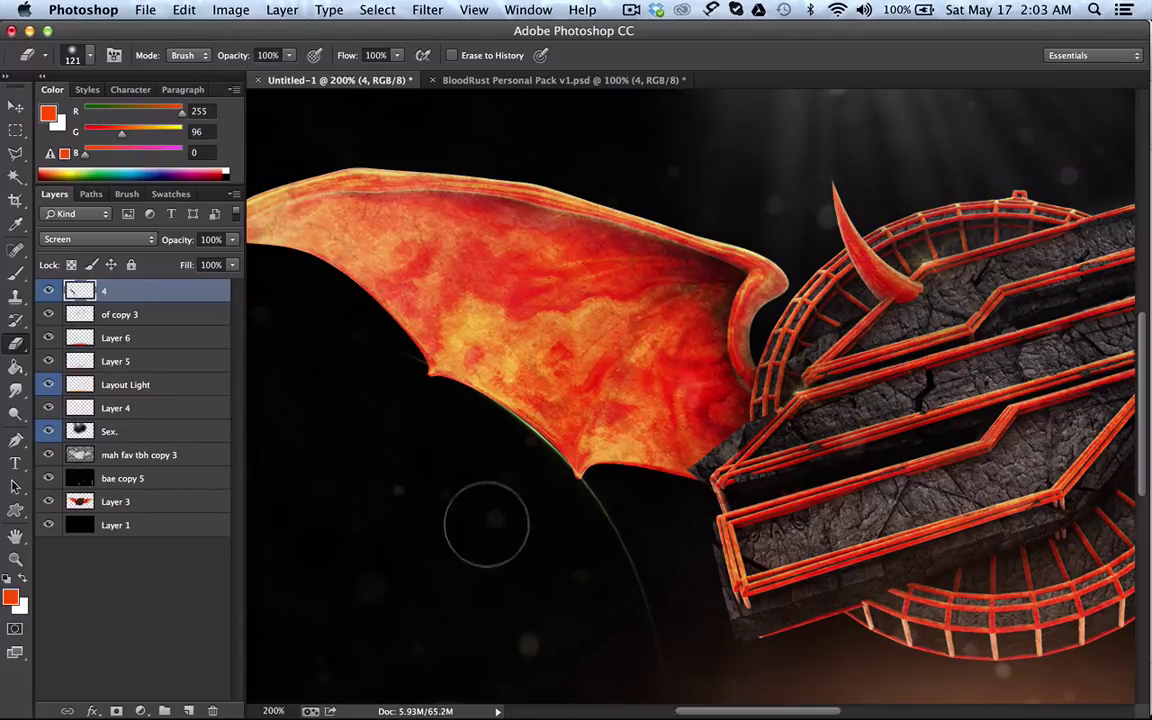
pyautogui.moveTo(592, 513); pyautogui.dragTo(650, 681)
pyautogui.scroll(-5, 650, 607)
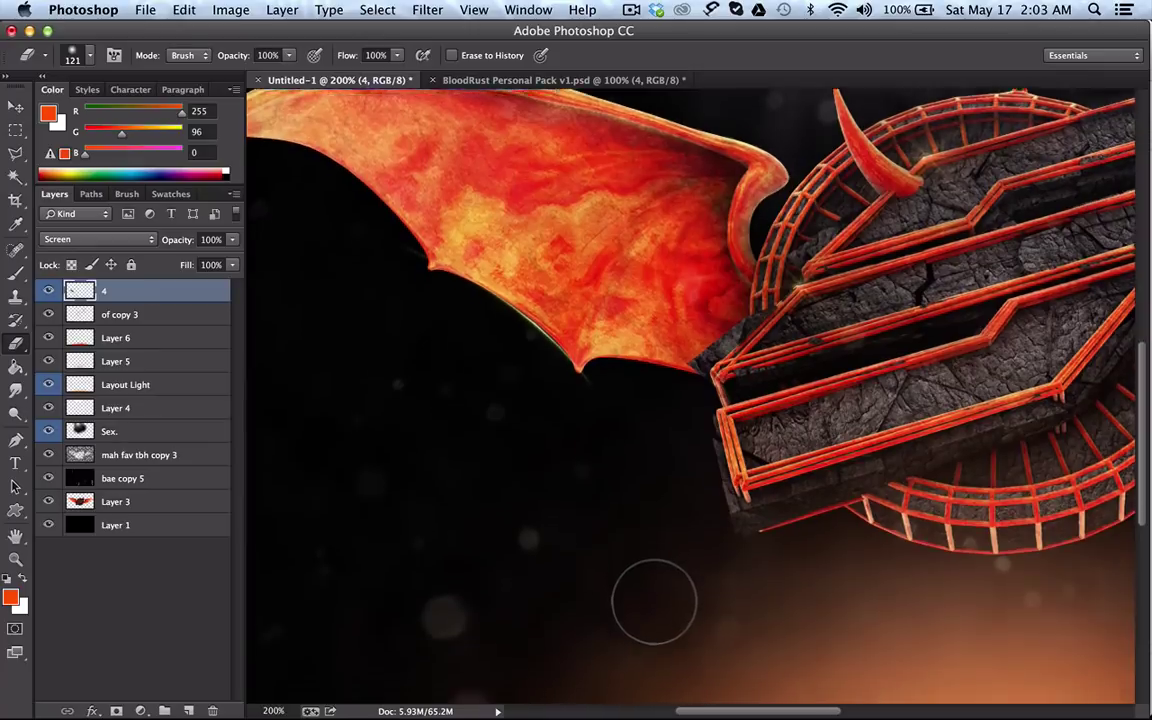
pyautogui.scroll(3, 654, 599)
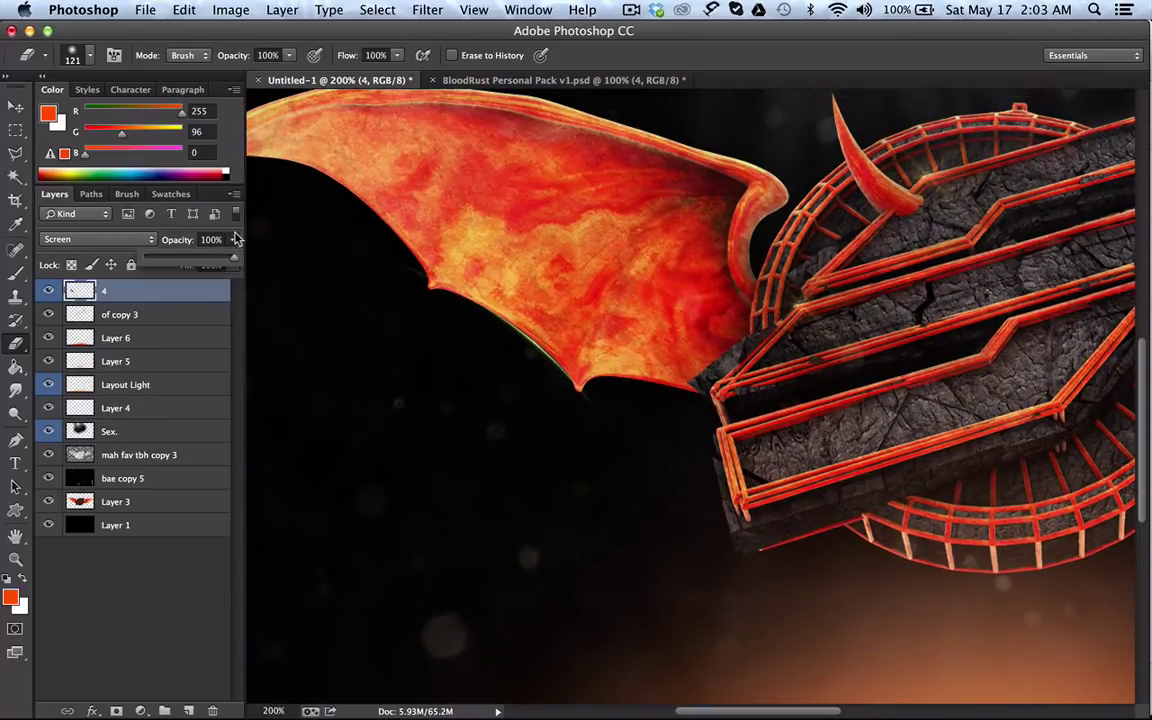
pyautogui.moveTo(232, 244); pyautogui.dragTo(191, 263)
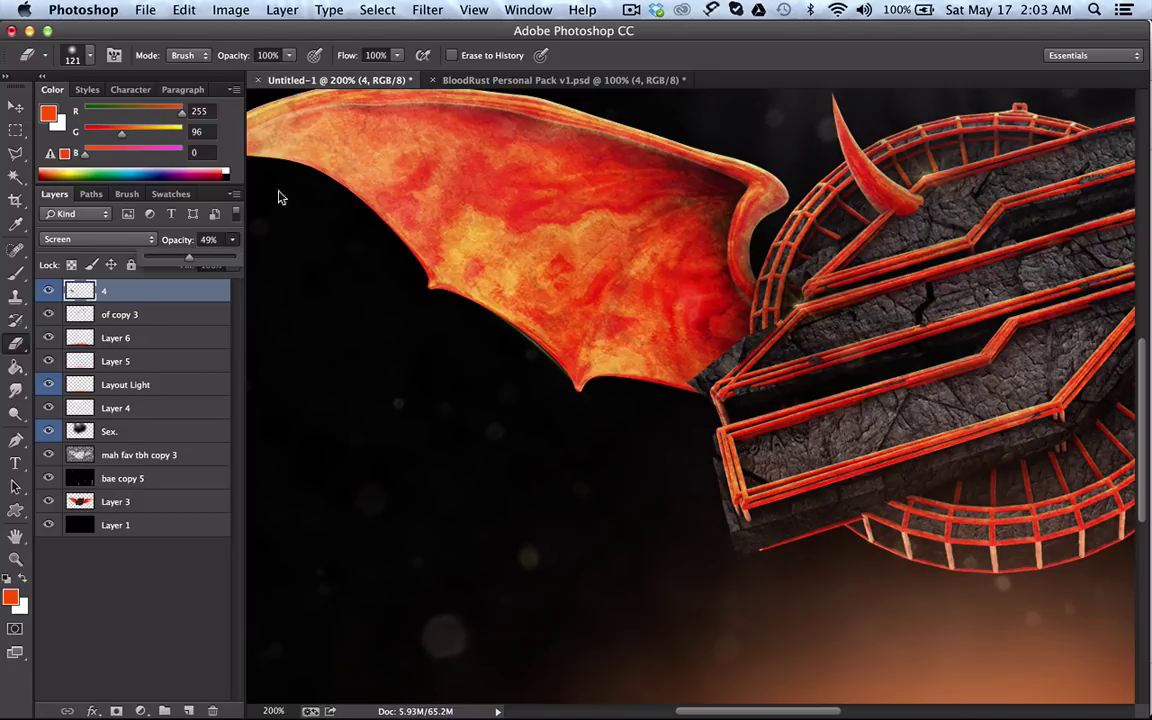
# Step: Hide flare layer 4 in the BloodRust Personal Pack and return to the whole logo composition in Untitled-1
pyautogui.click(631, 9)
pyautogui.click(631, 9)
pyautogui.click(550, 80)
pyautogui.scroll(-3, 125, 405)
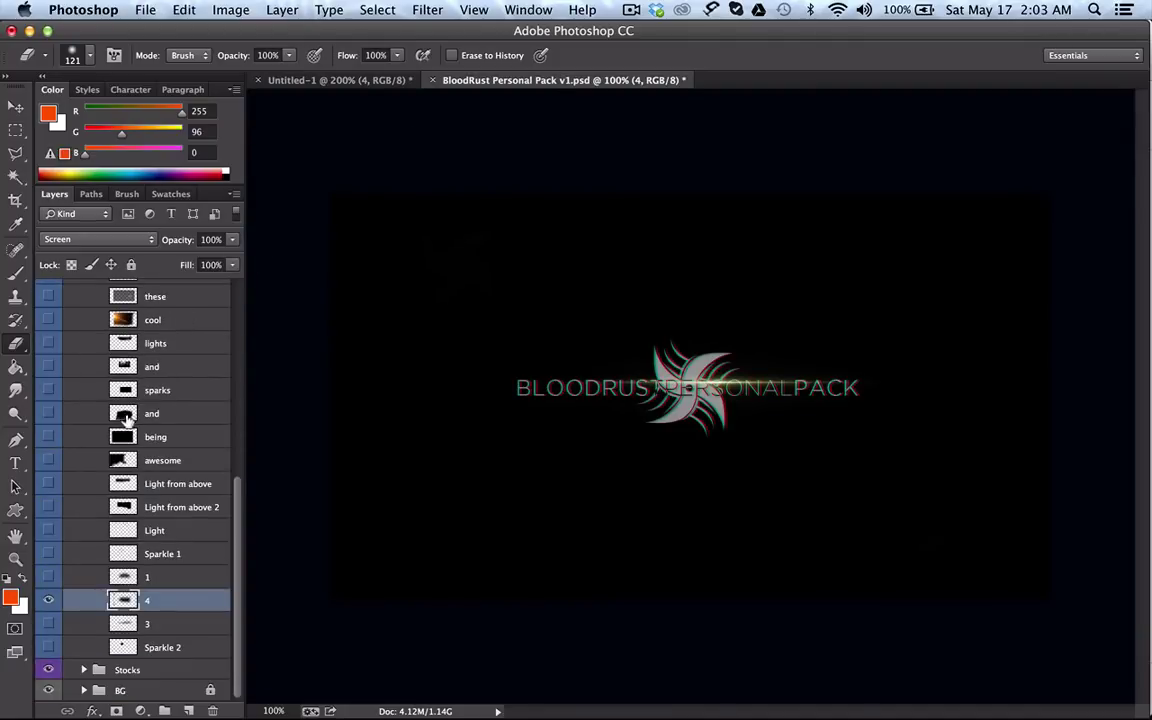
pyautogui.click(46, 599)
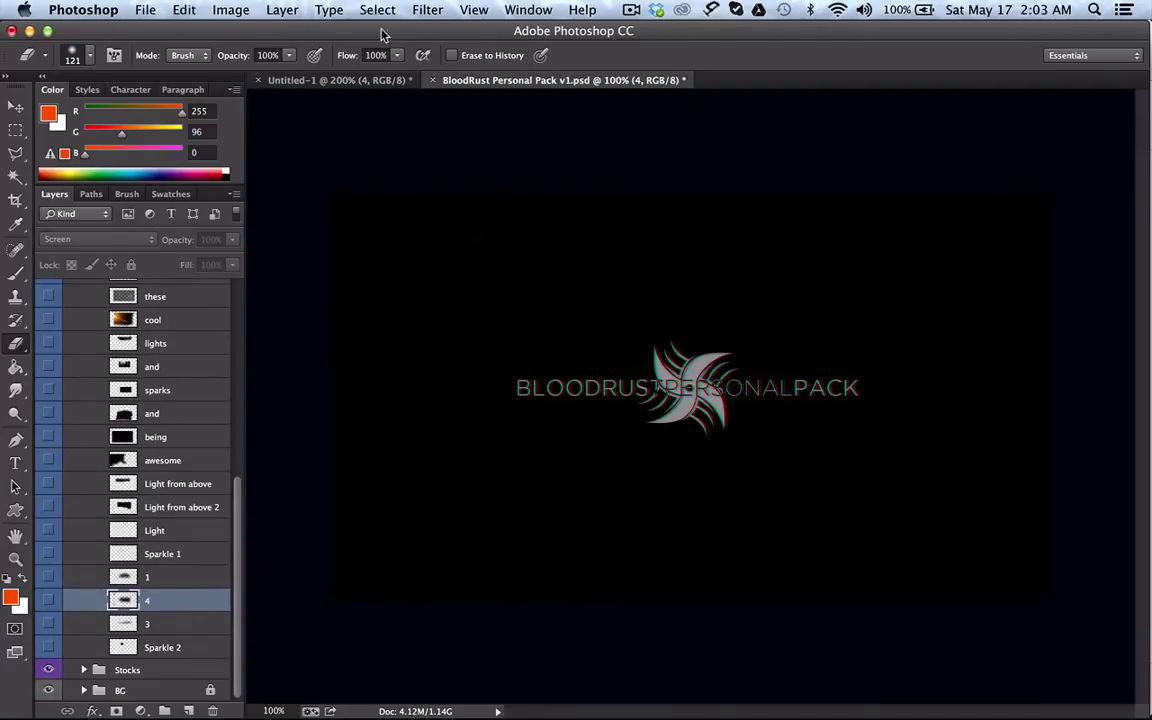
pyautogui.click(362, 79)
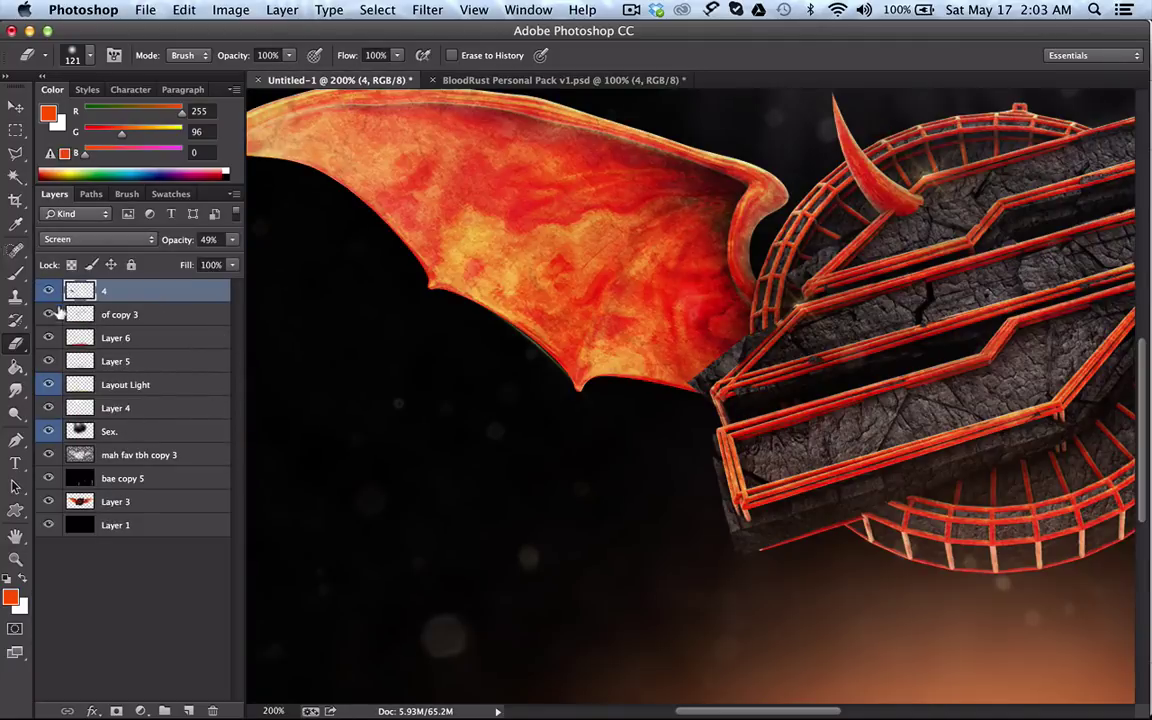
pyautogui.click(14, 560)
pyautogui.click(426, 57)
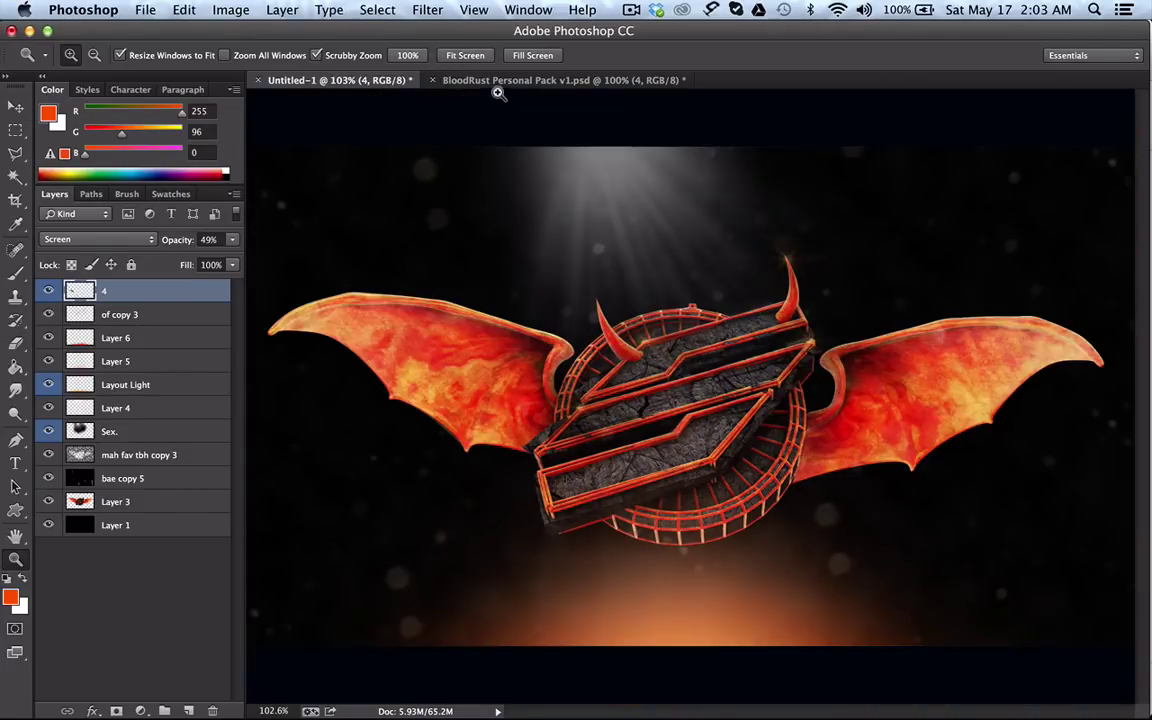
# Step: In the BloodRust pack, collapse the Normal Stuff group and show and select Sick Rope in Stocks' "this is OG" group
pyautogui.click(496, 80)
pyautogui.scroll(-2, 90, 435)
pyautogui.scroll(10, 90, 435)
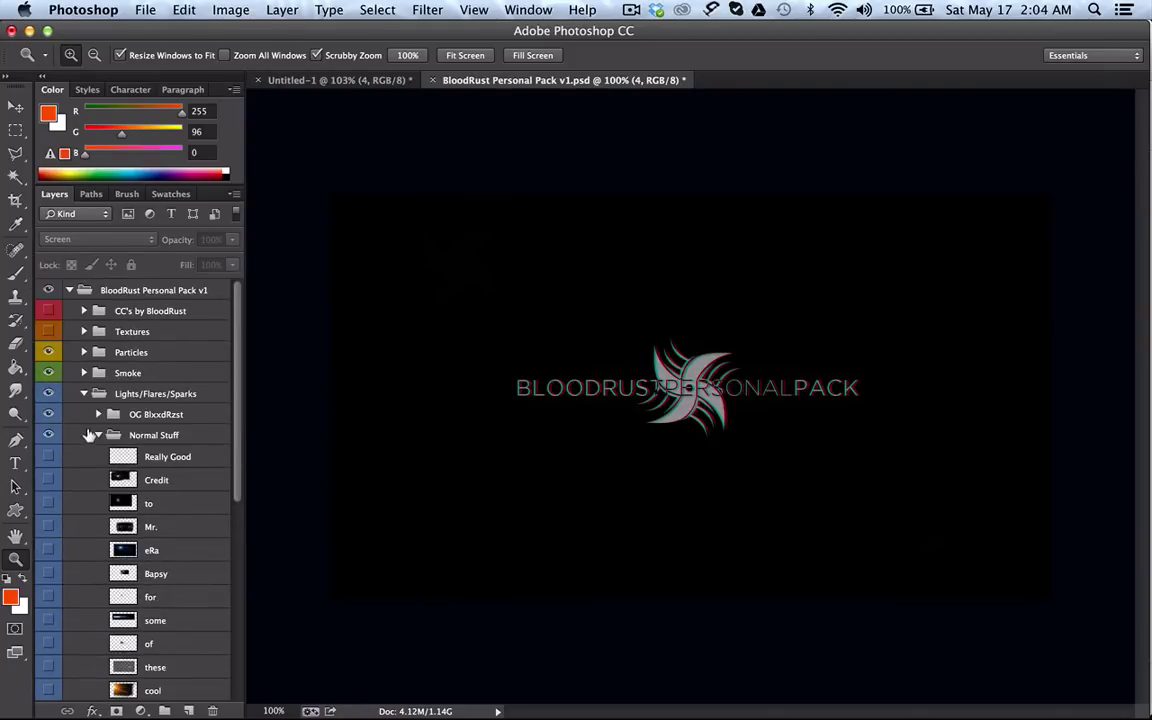
pyautogui.click(93, 435)
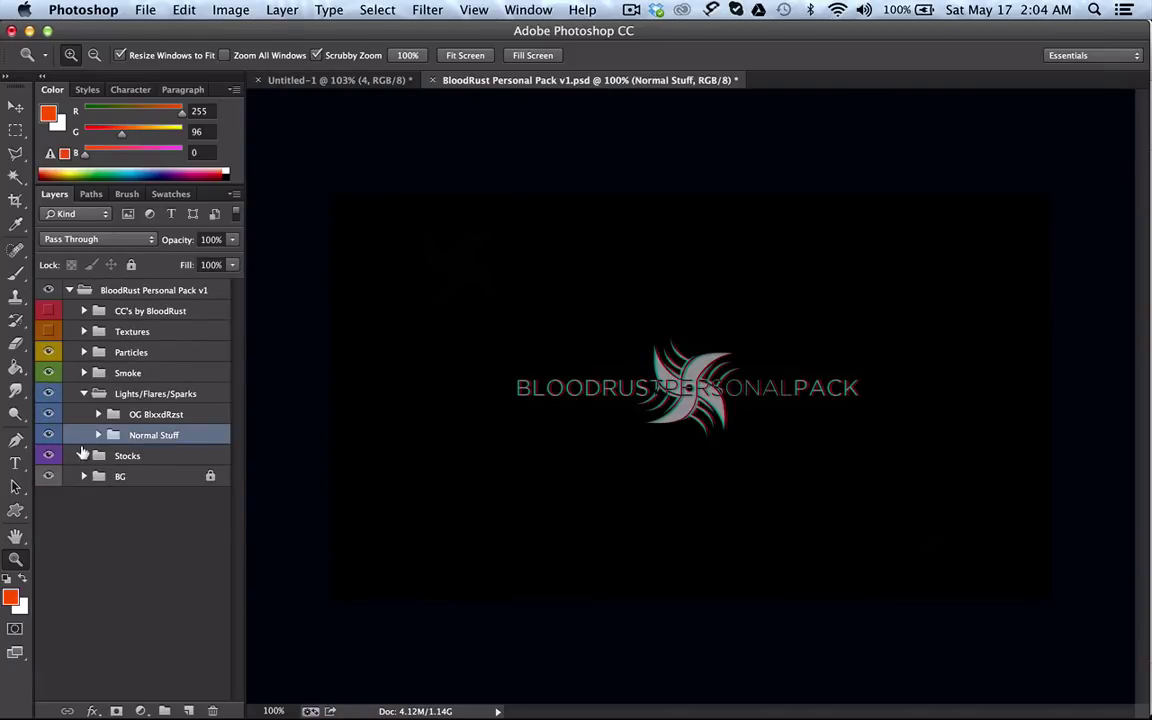
pyautogui.click(84, 455)
pyautogui.click(97, 477)
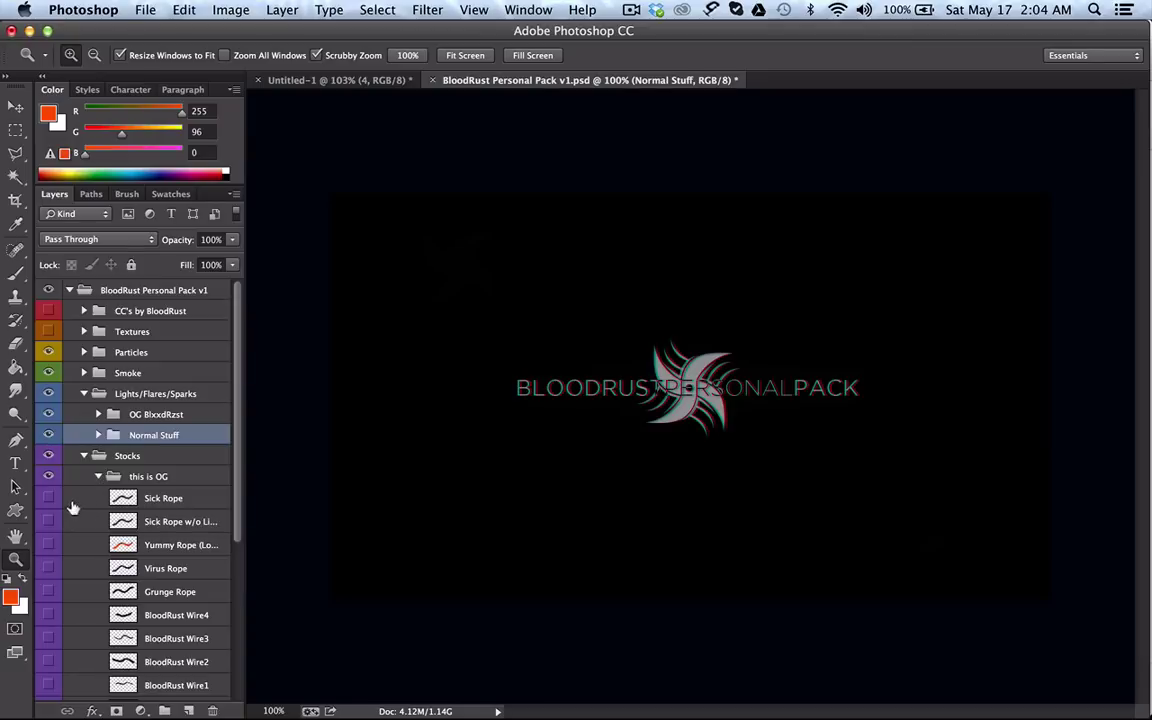
pyautogui.click(50, 497)
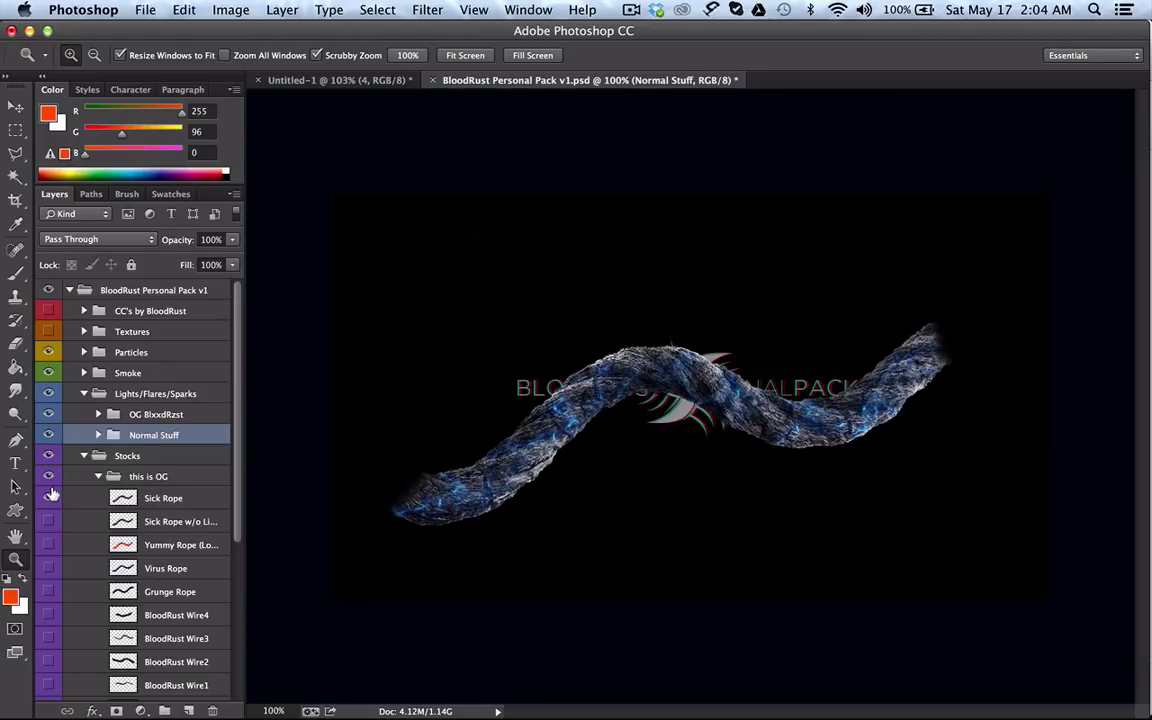
pyautogui.click(132, 500)
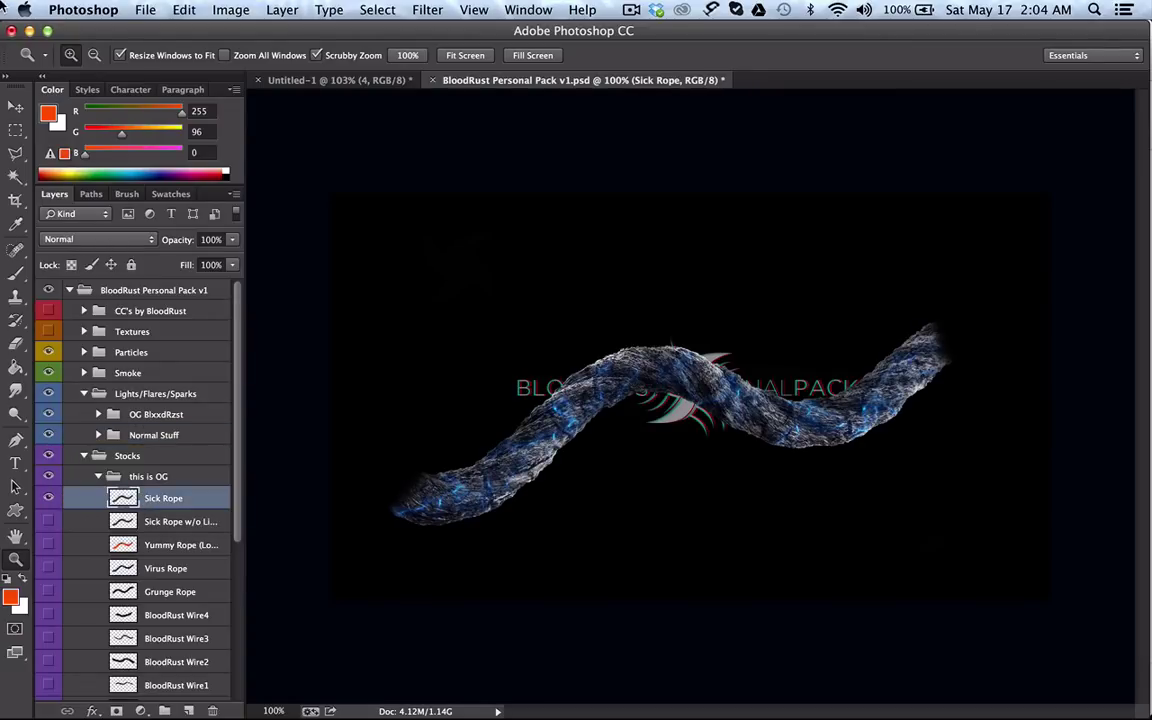
# Step: Copy the Sick Rope layer into Untitled-1 and place it behind the winged logo, directly above Layer 1
pyautogui.click(15, 105)
pyautogui.moveTo(496, 412); pyautogui.dragTo(318, 80)
pyautogui.moveTo(518, 368); pyautogui.dragTo(445, 312)
pyautogui.moveTo(193, 290); pyautogui.dragTo(161, 530)
pyautogui.moveTo(1000, 215); pyautogui.dragTo(884, 210)
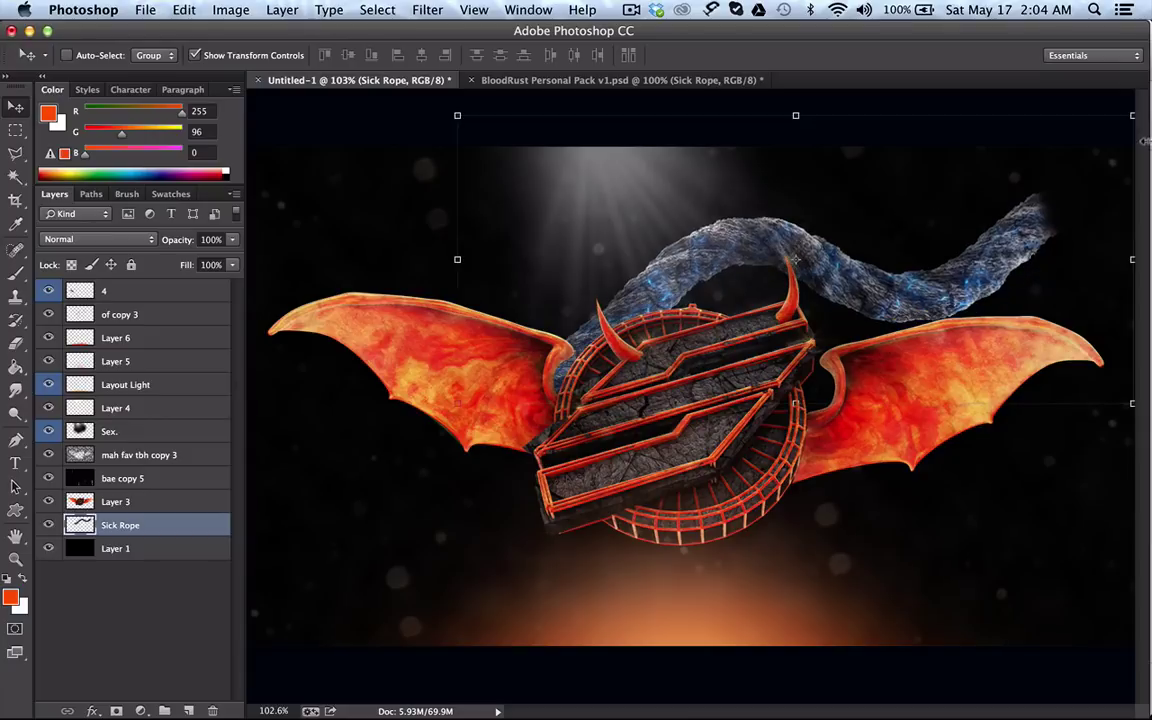
# Step: Rotate the rope about -22.75° toward the canvas's upper-right corner and place a duplicate running from the logo to the lower-left corner
pyautogui.moveTo(1127, 98); pyautogui.dragTo(977, 72)
pyautogui.moveTo(965, 158); pyautogui.dragTo(1029, 172)
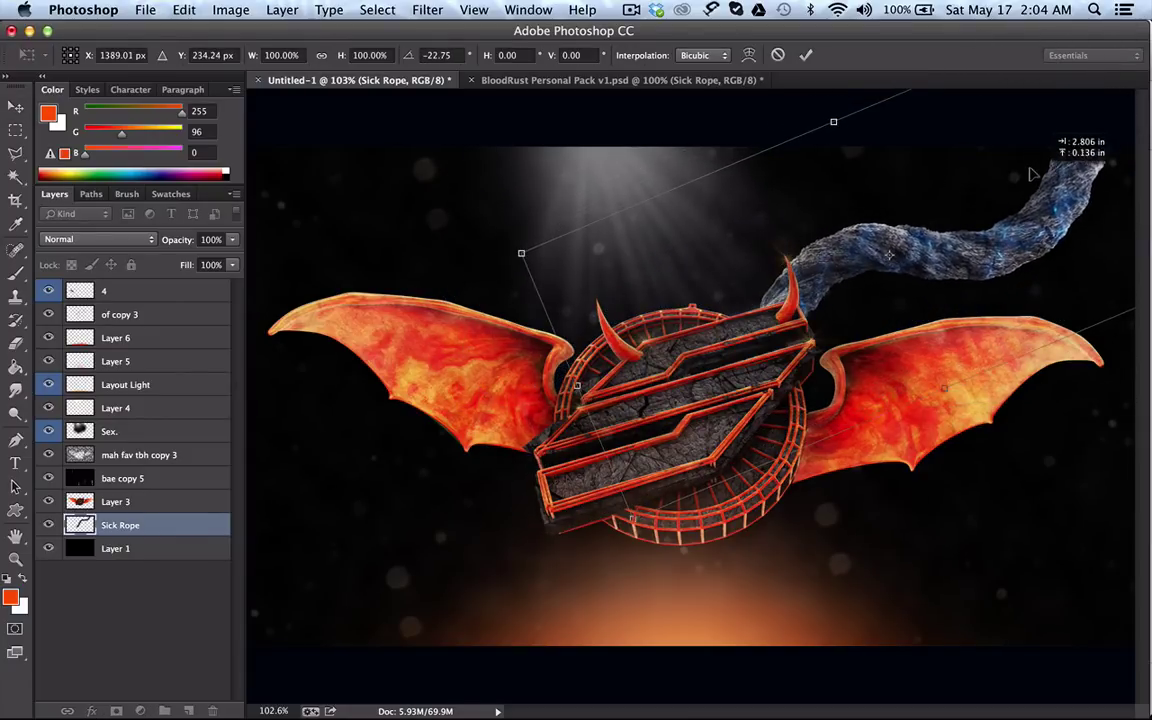
pyautogui.click(806, 57)
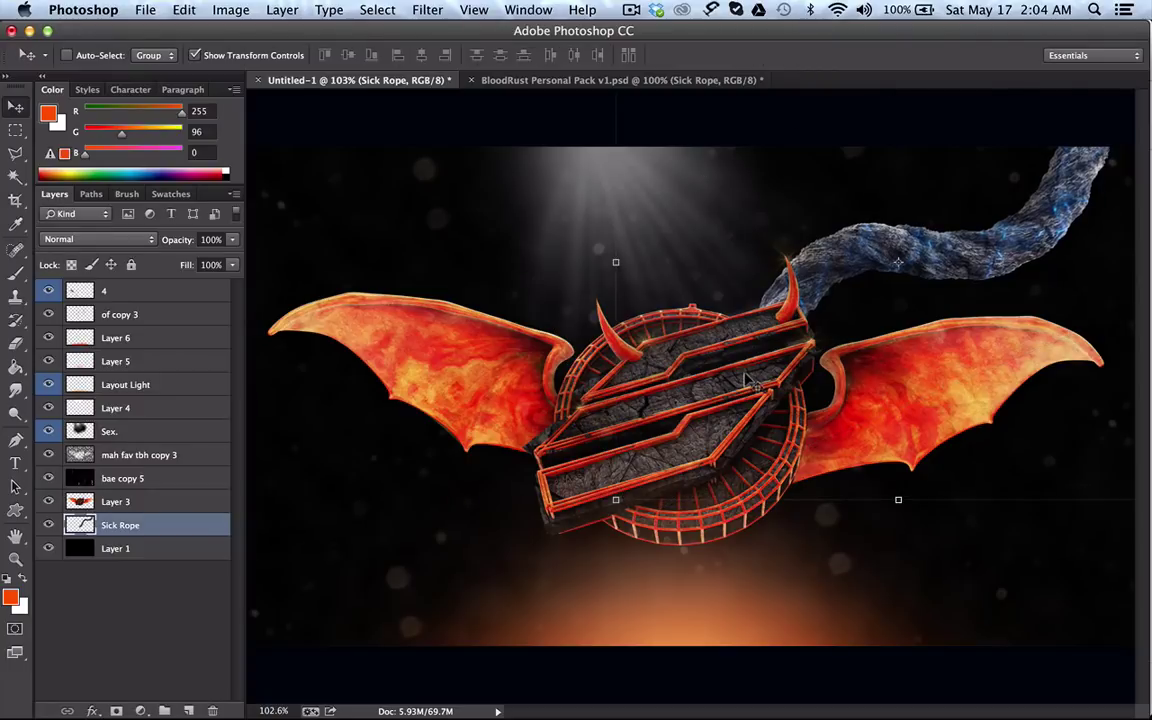
pyautogui.press('super+j')
pyautogui.moveTo(962, 228); pyautogui.dragTo(525, 487)
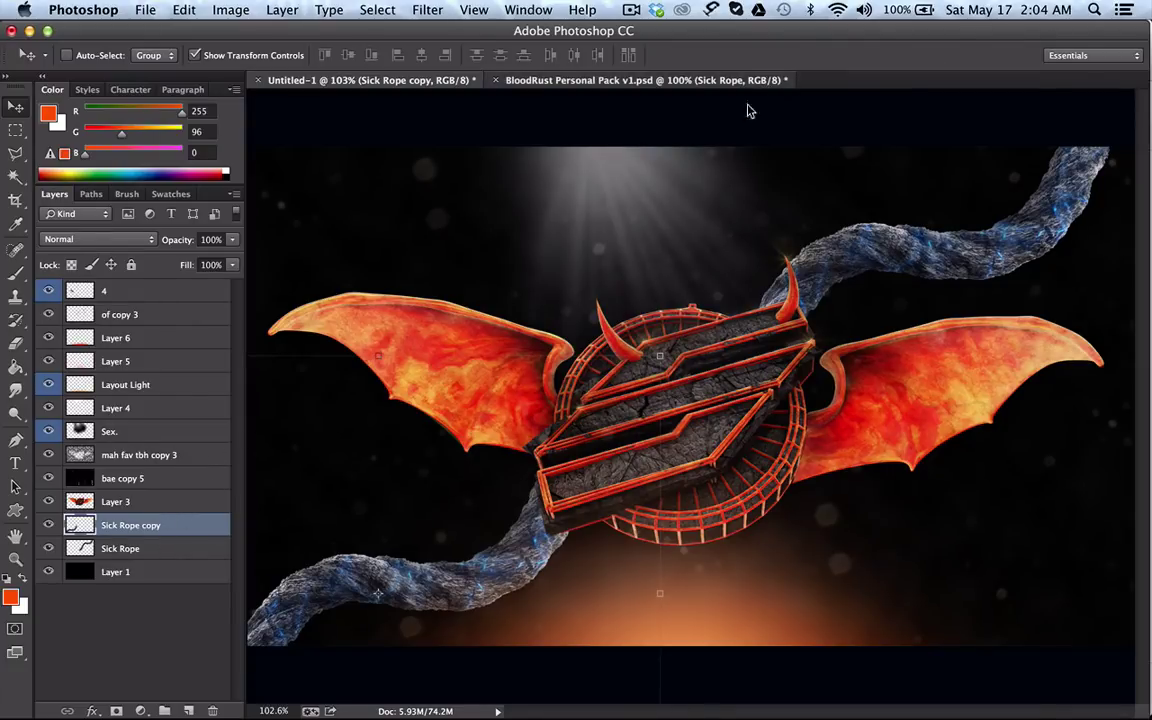
# Step: Preview Calque 2 in the BloodRust pack's stocks, hide it again, and show and select the Hexy layer
pyautogui.click(700, 82)
pyautogui.scroll(-2, 62, 500)
pyautogui.scroll(-4, 62, 500)
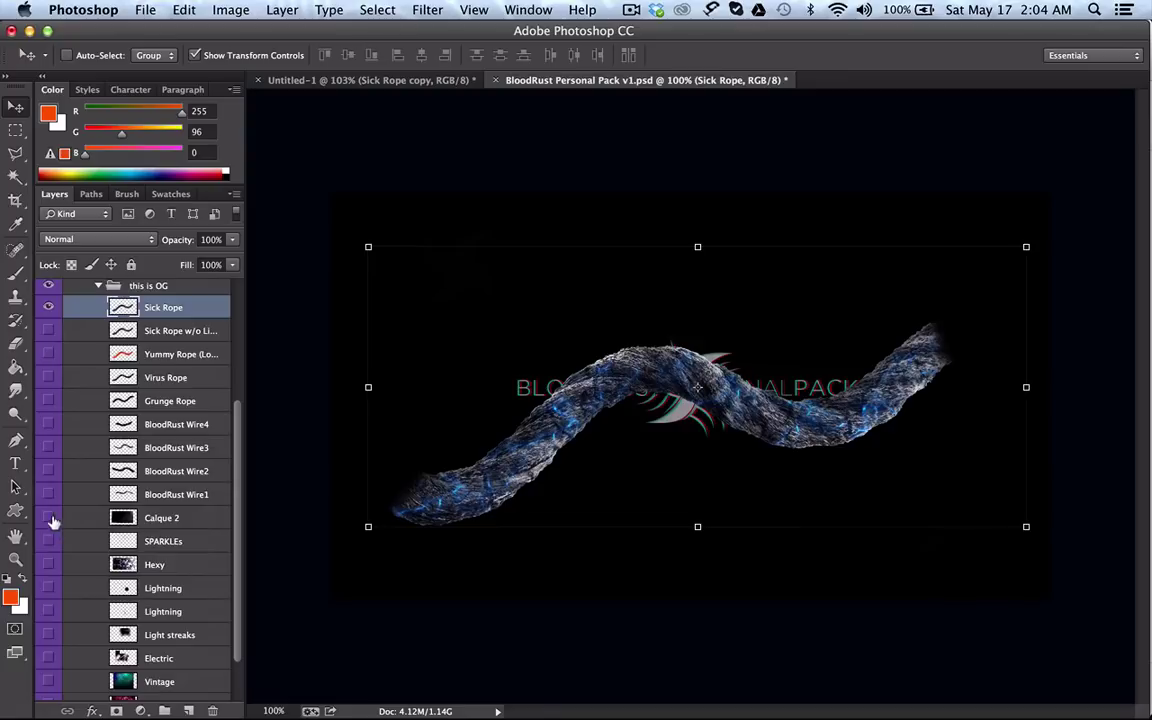
pyautogui.click(47, 518)
pyautogui.click(47, 518)
pyautogui.click(48, 564)
pyautogui.click(78, 564)
# Step: Copy the Hexy hexagon texture into Untitled-1 and position it behind the winged logo
pyautogui.moveTo(470, 245); pyautogui.dragTo(420, 75)
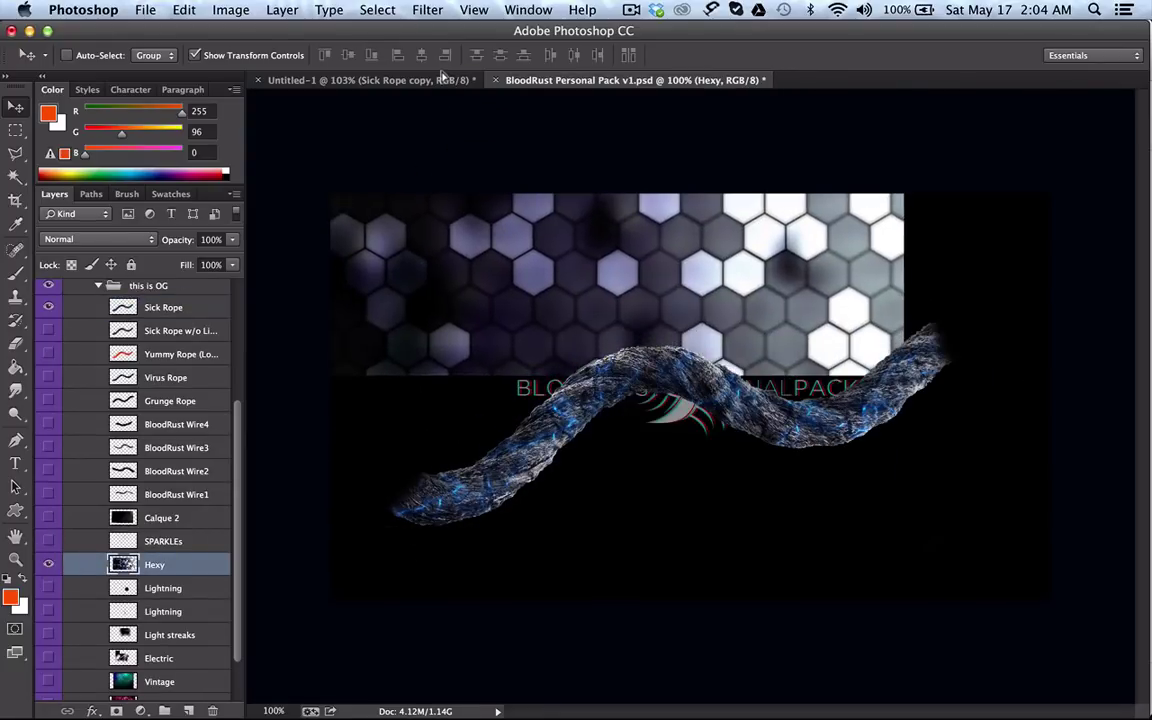
pyautogui.click(447, 79)
pyautogui.moveTo(531, 327); pyautogui.dragTo(505, 252)
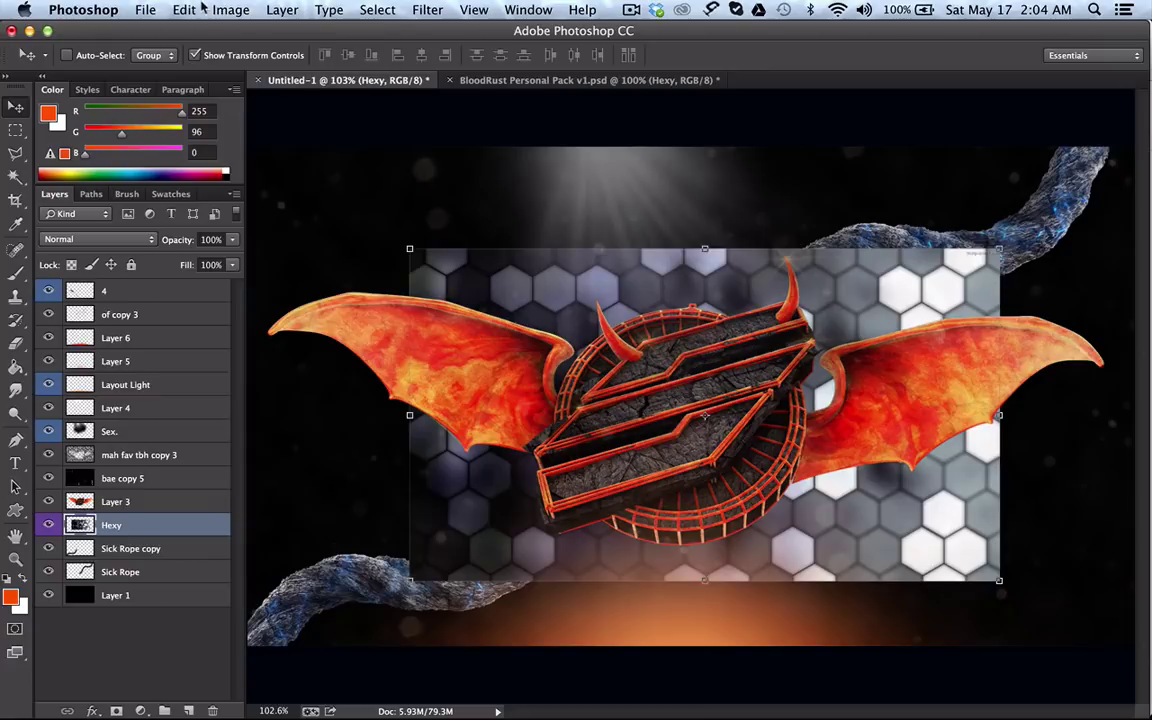
# Step: Apply a Perspective transform to the Hexy layer, spreading its lower corners outward to about 171% width
pyautogui.click(199, 9)
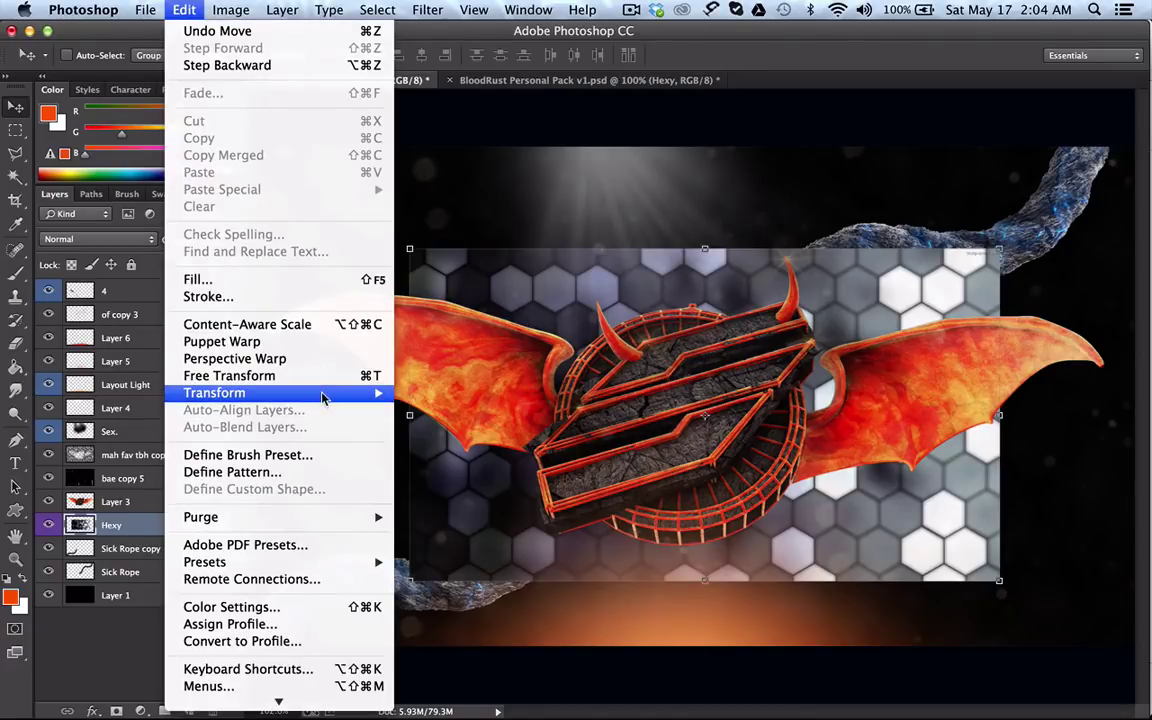
pyautogui.moveTo(322, 398)
pyautogui.click(428, 488)
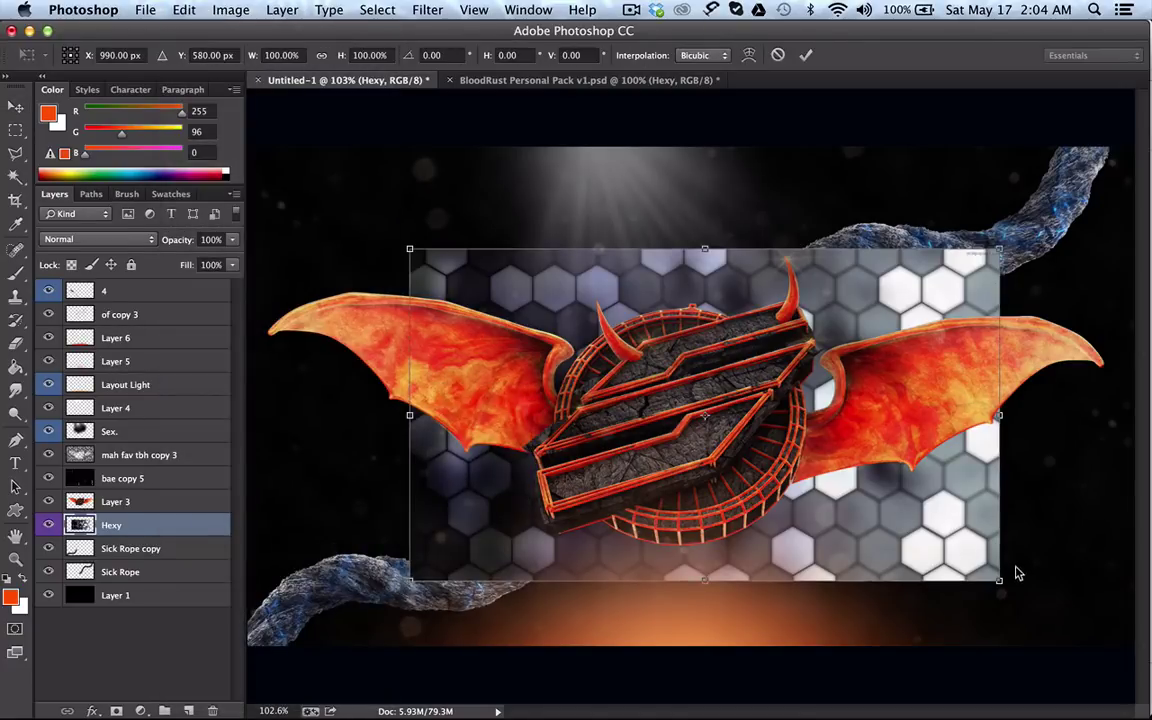
pyautogui.moveTo(997, 582); pyautogui.dragTo(1134, 580)
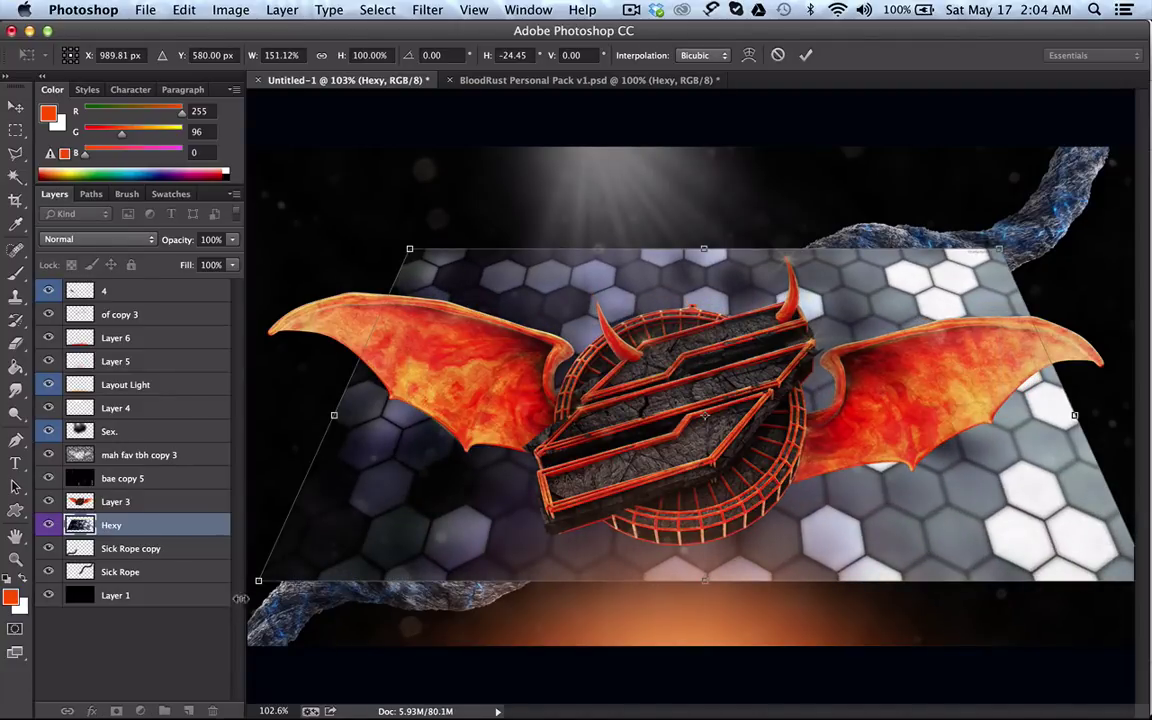
pyautogui.moveTo(257, 581); pyautogui.dragTo(212, 580)
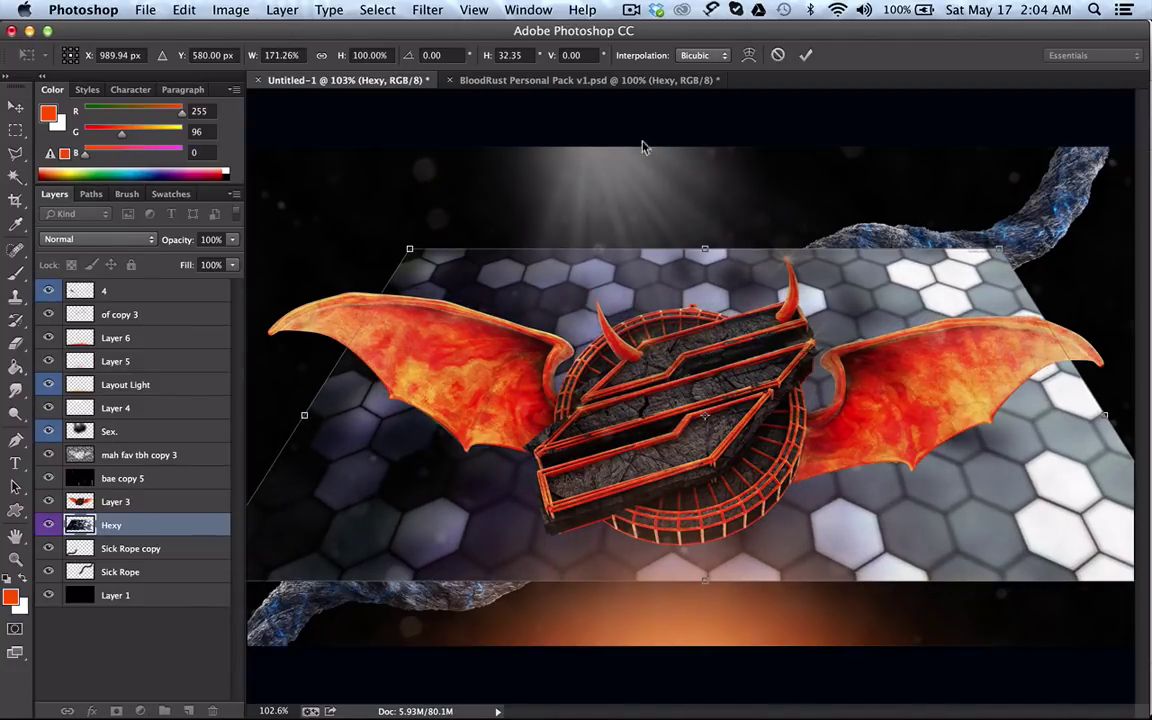
pyautogui.click(806, 55)
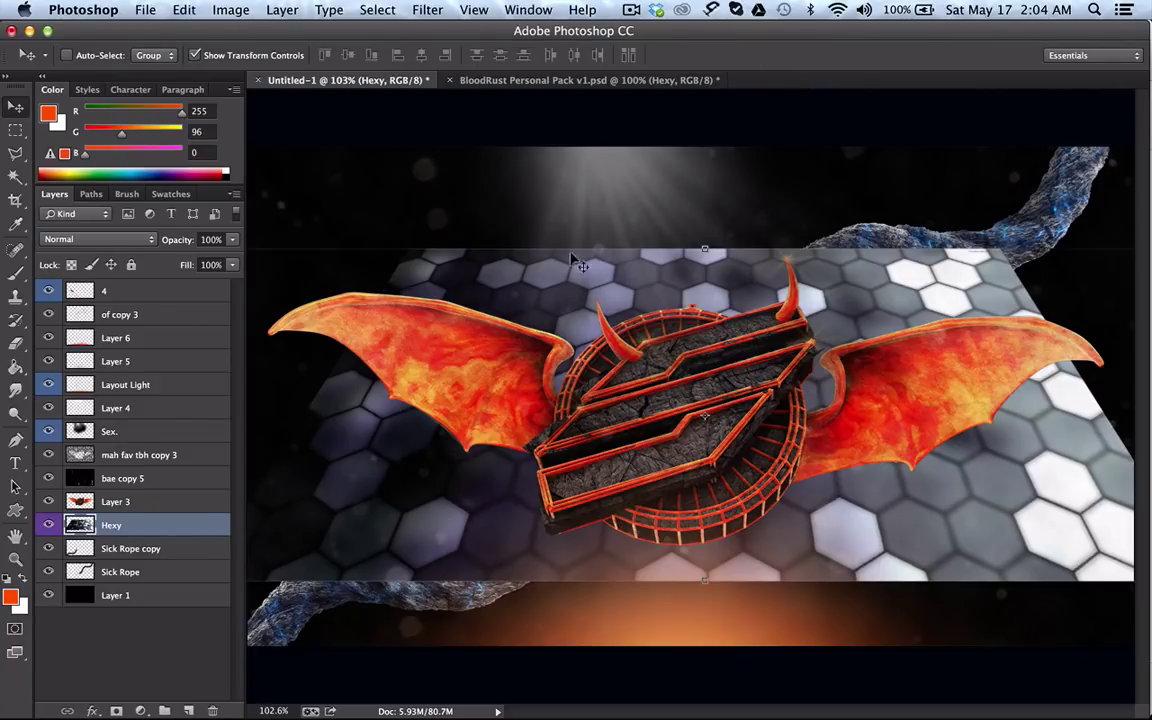
# Step: Try scaling the Hexy layer to 500% width and 500% height with Free Transform
pyautogui.press('super+t')
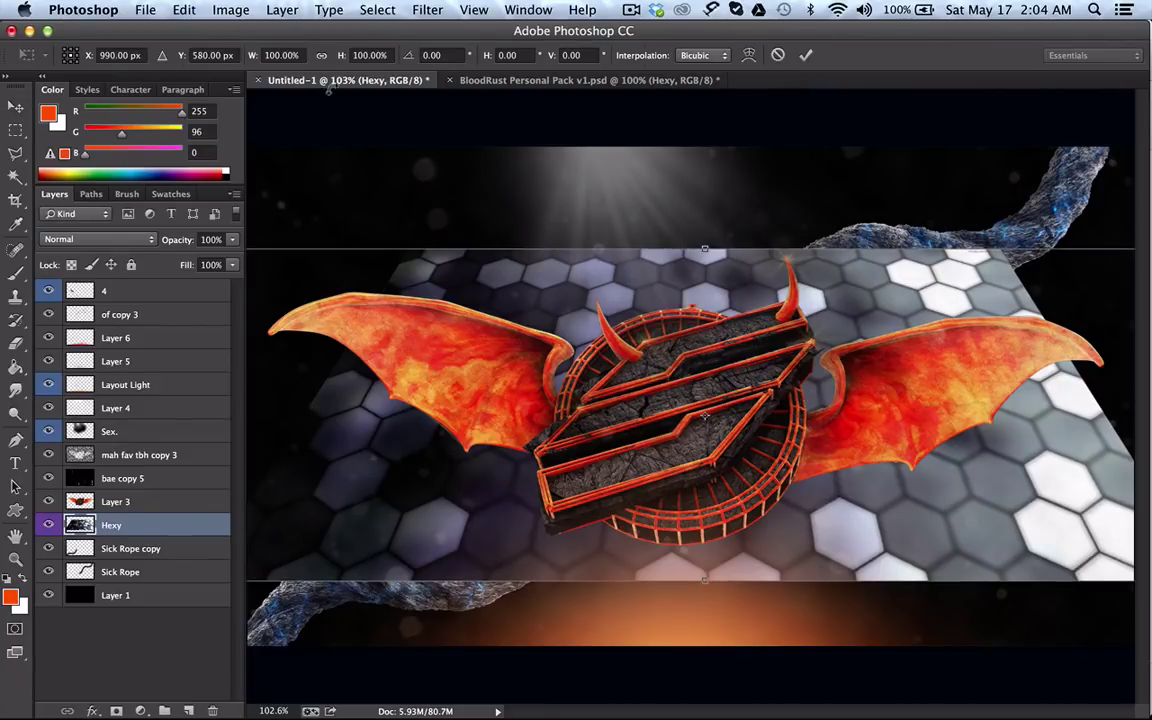
pyautogui.click(255, 55)
pyautogui.click(264, 55)
pyautogui.write('500')
pyautogui.press('Tab')
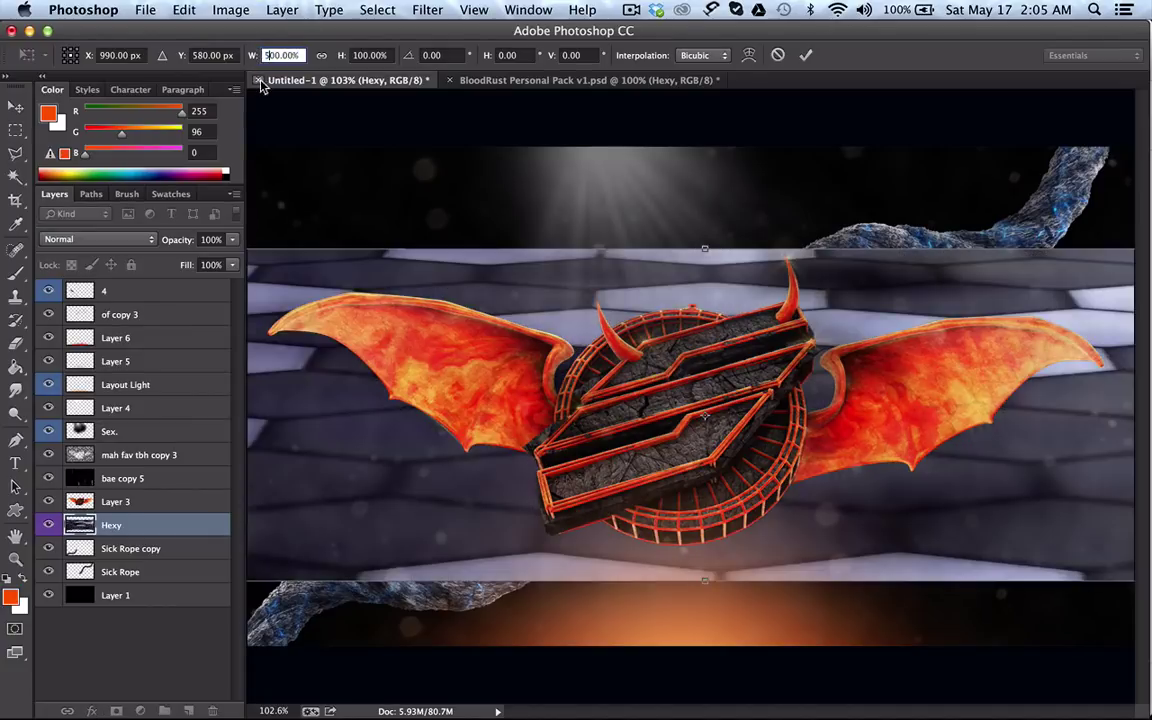
pyautogui.write('500')
pyautogui.press('Return')
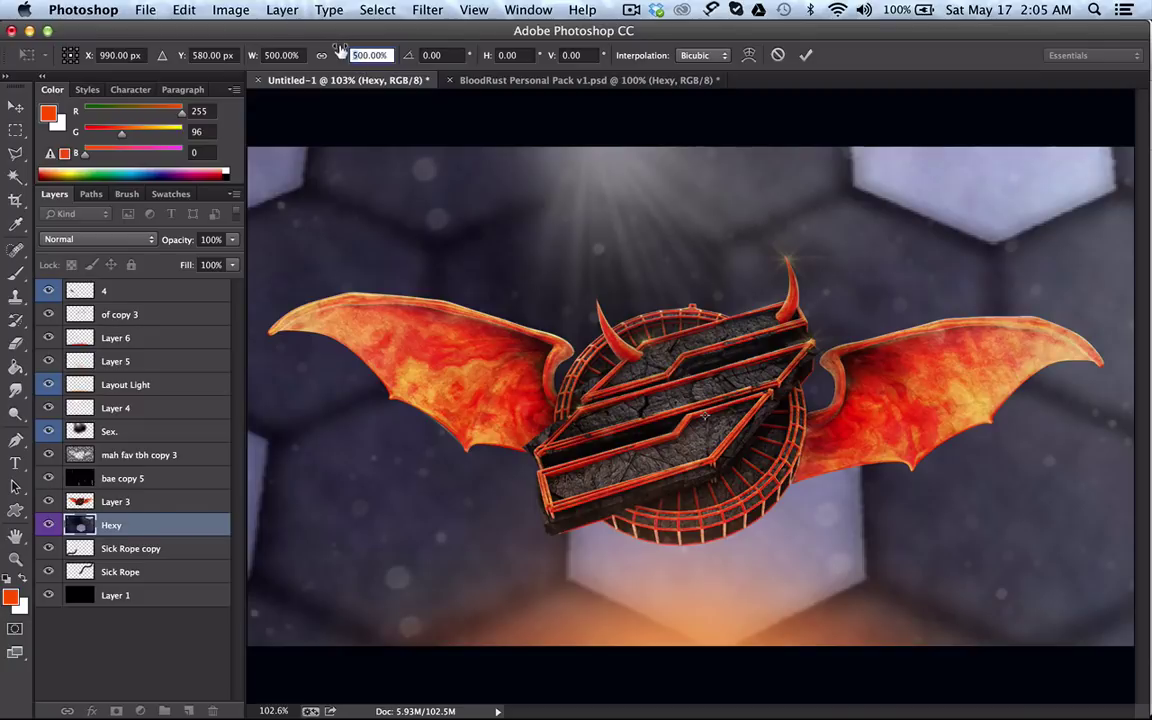
# Step: Try Hexy layer heights of 400%, 500%, 20%, 200% and 150%
pyautogui.write('400')
pyautogui.press('Return')
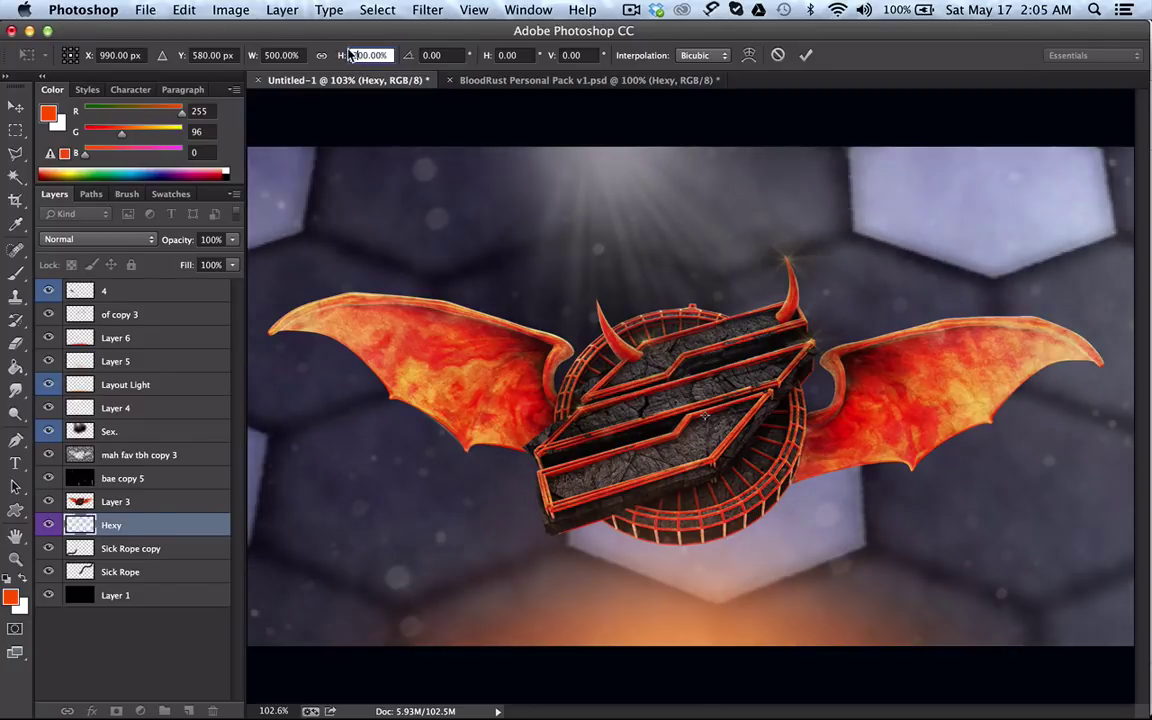
pyautogui.write('500')
pyautogui.press('Return')
pyautogui.write('20')
pyautogui.press('Return')
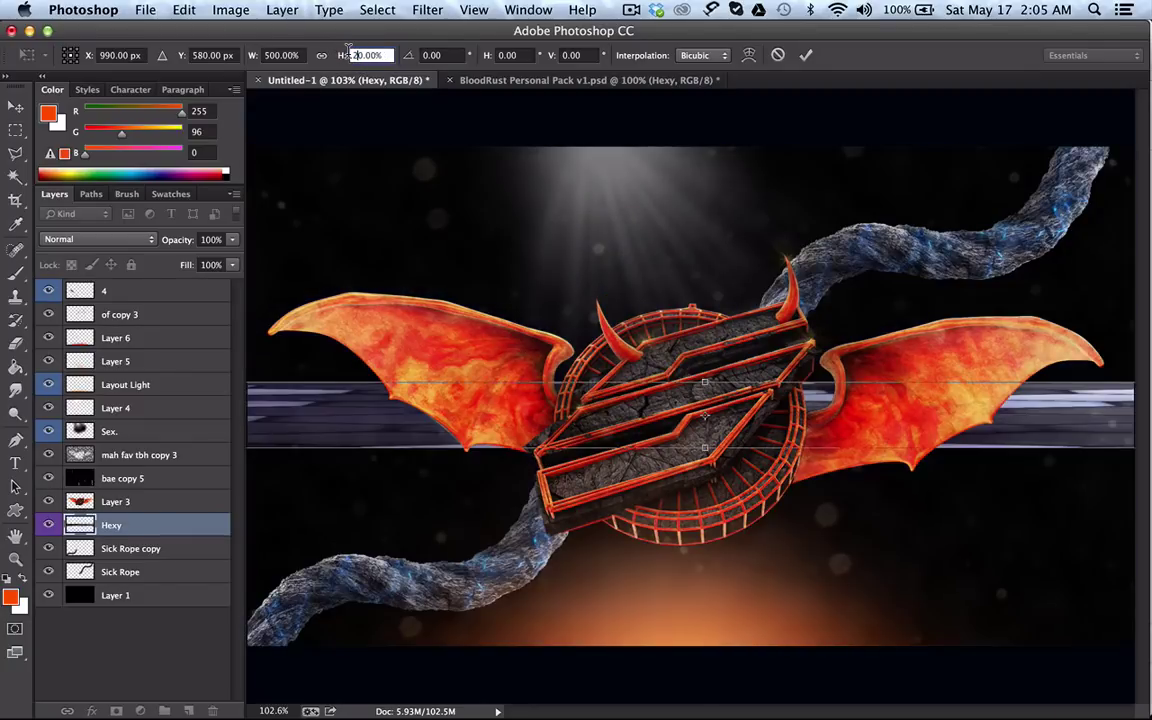
pyautogui.write('200')
pyautogui.press('Return')
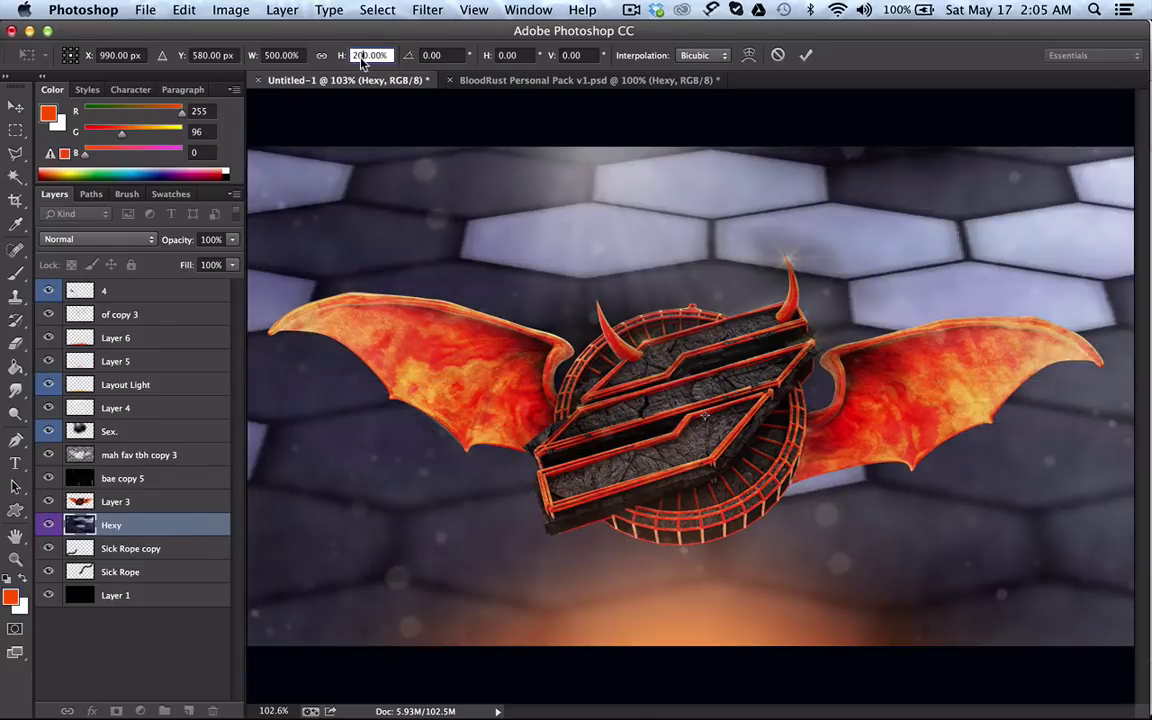
pyautogui.write('150')
pyautogui.press('Return')
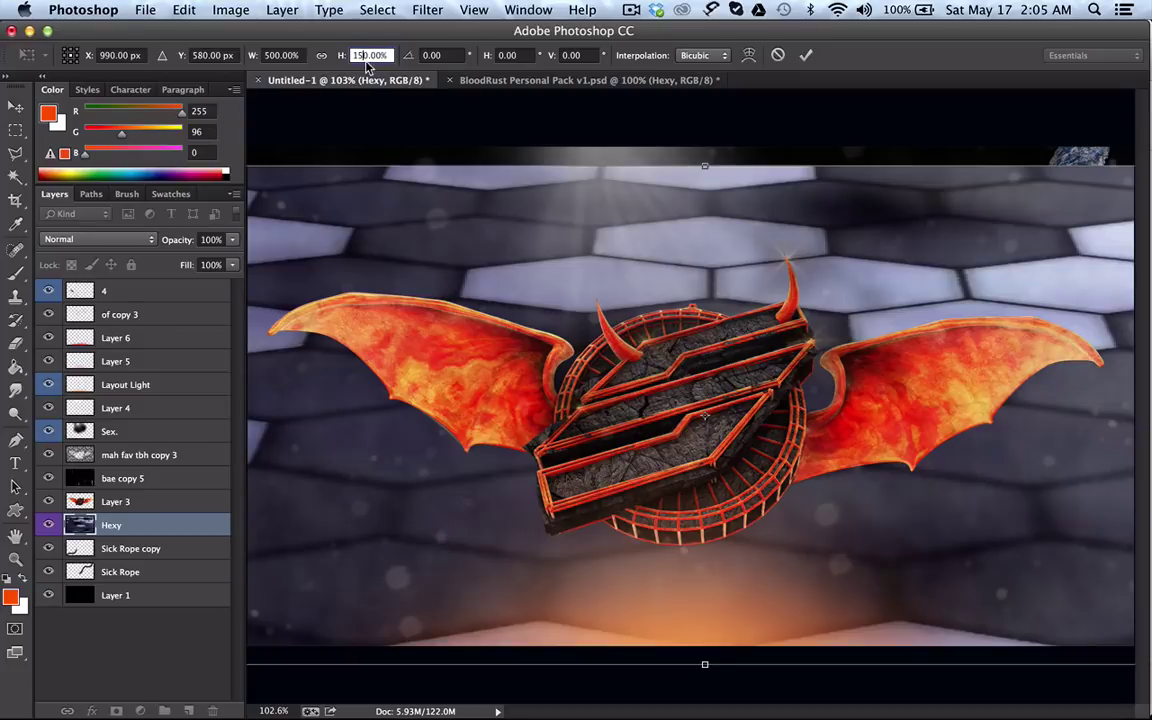
# Step: Scale the Hexy layer to 170% height and 170% width so it covers the canvas, and apply the transform
pyautogui.write('170')
pyautogui.press('Return')
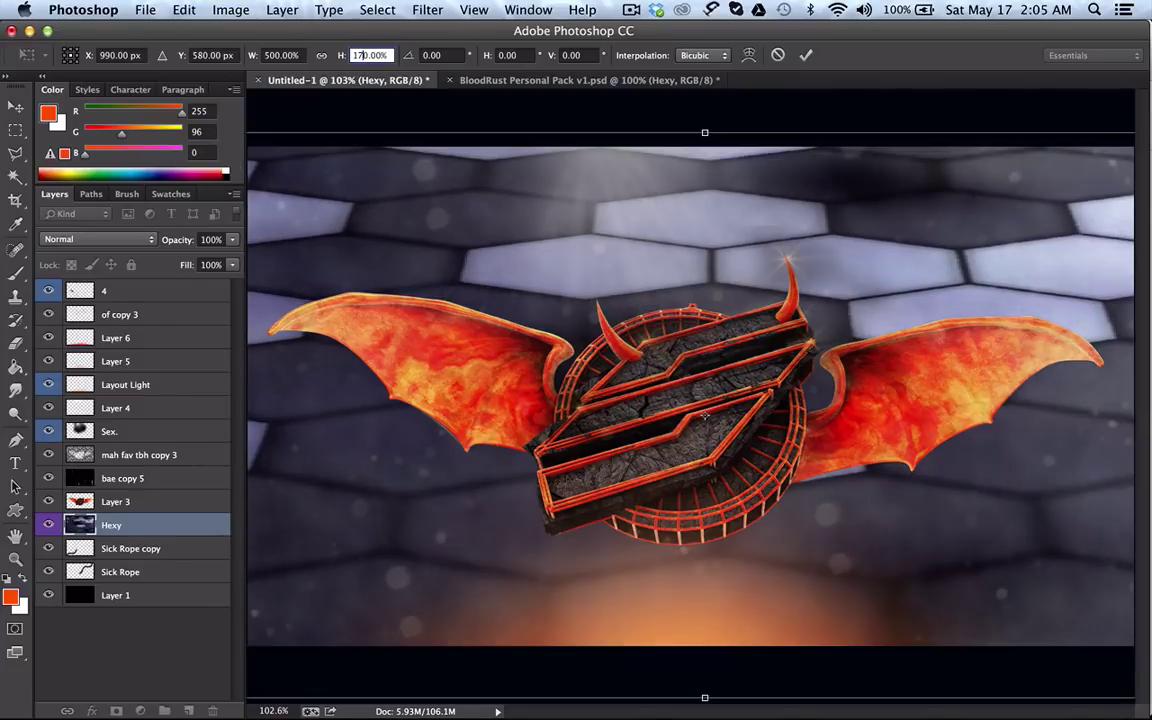
pyautogui.hotkey('shift', 'Tab')
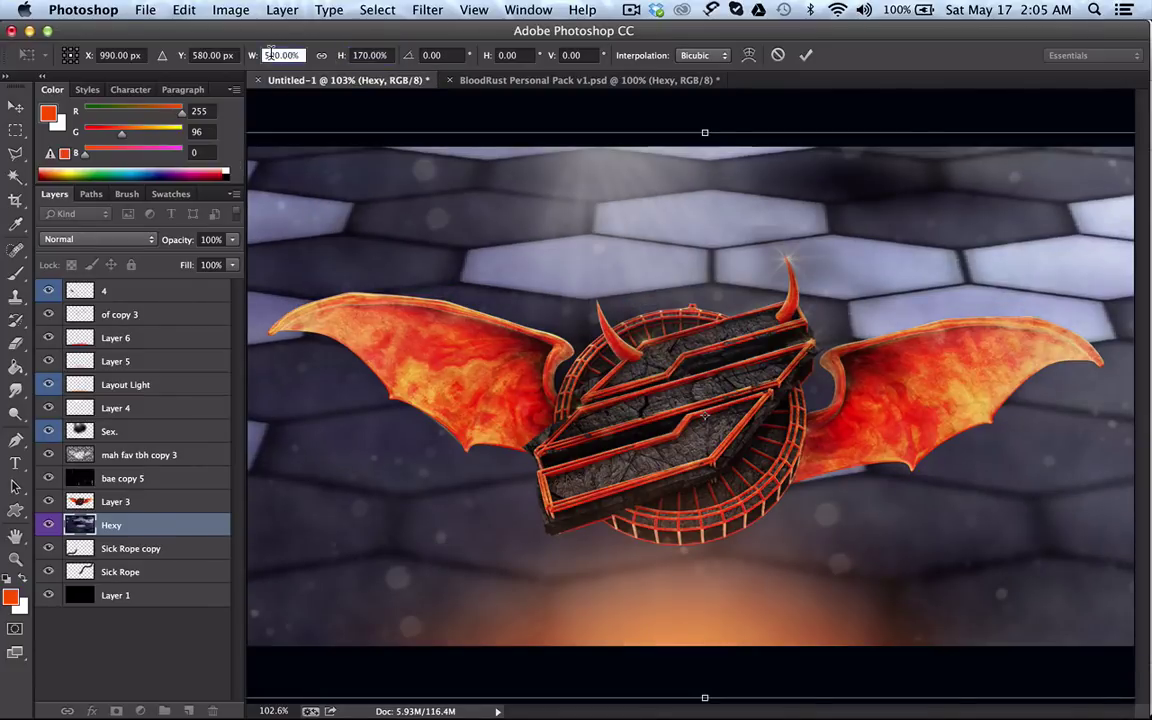
pyautogui.write('170')
pyautogui.press('Return')
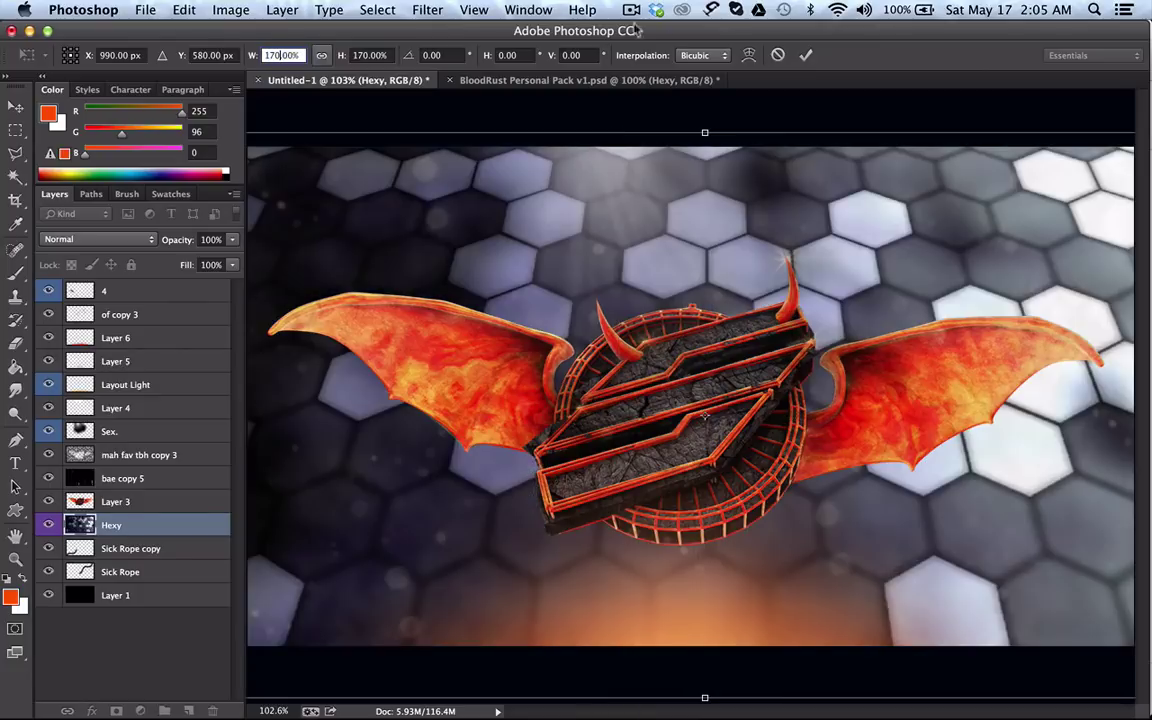
pyautogui.click(805, 55)
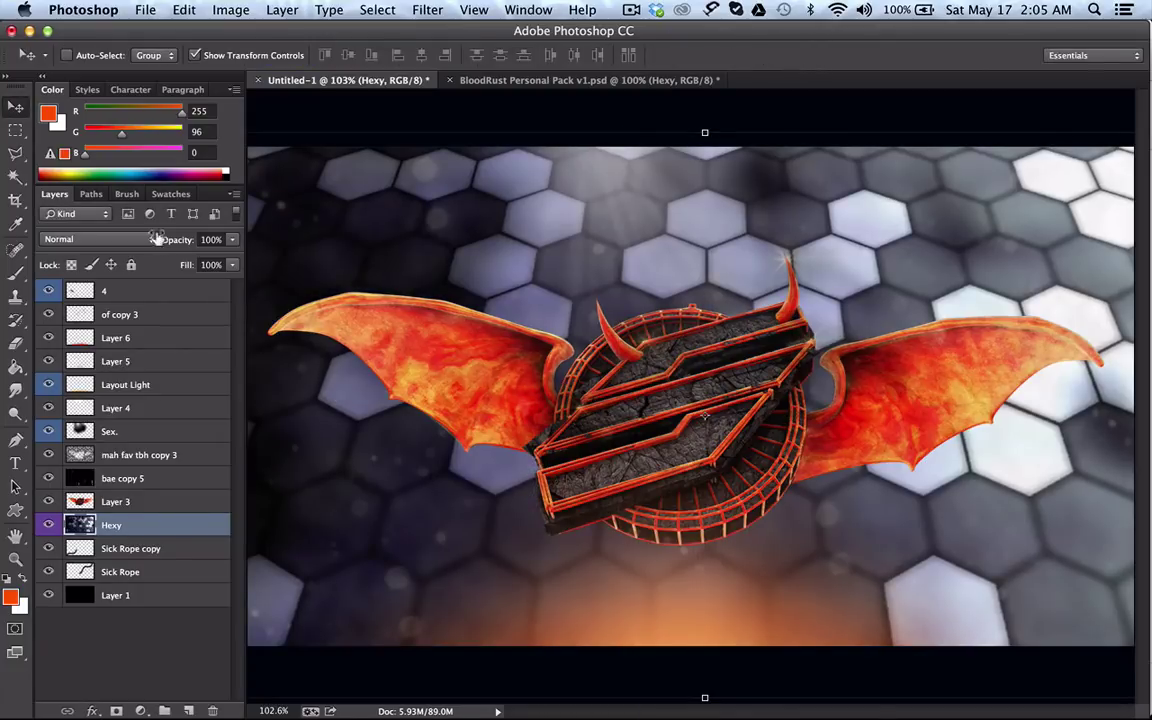
# Step: Move the Hexy layer to the top of the layer stack and set it to Overlay blending at 5% opacity
pyautogui.moveTo(126, 522); pyautogui.dragTo(125, 288)
pyautogui.click(97, 239)
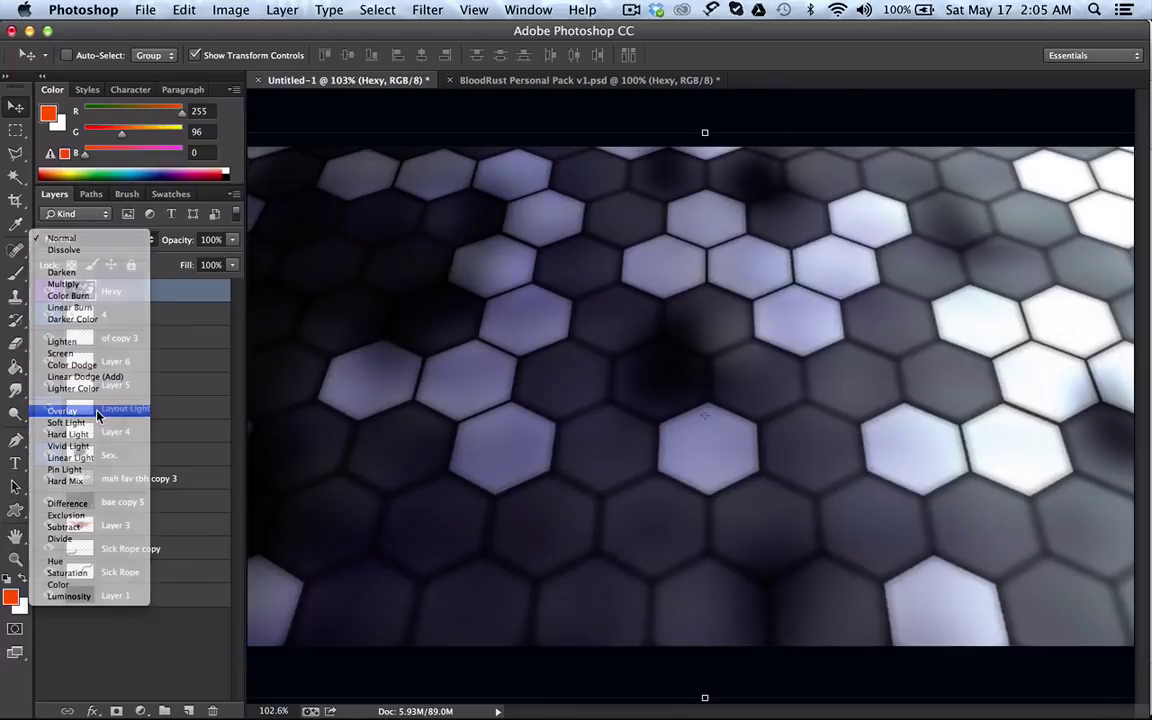
pyautogui.click(62, 410)
pyautogui.click(231, 241)
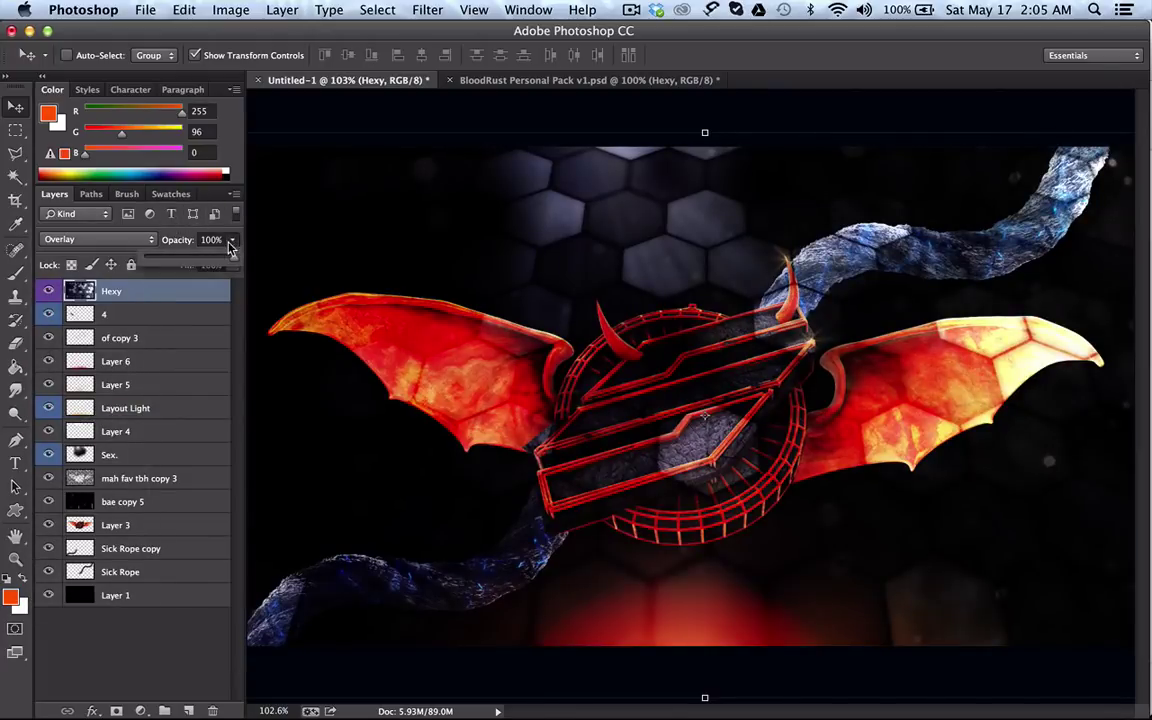
pyautogui.moveTo(197, 270); pyautogui.dragTo(150, 265)
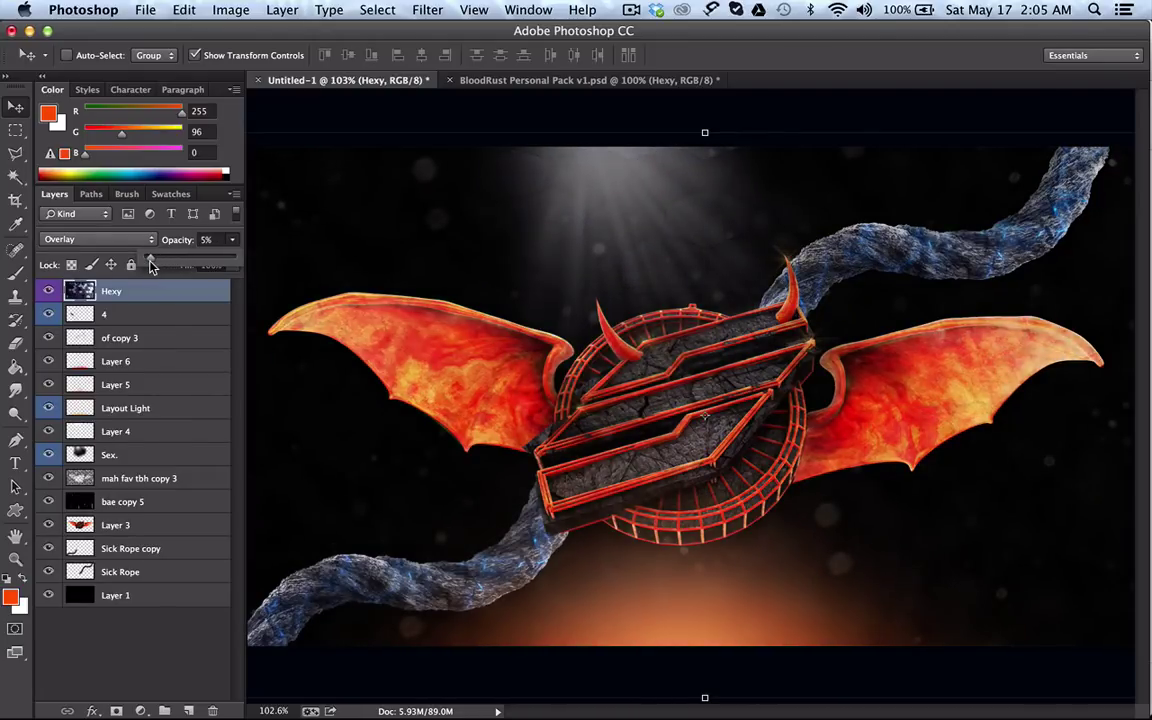
# Step: Preview the two Lightning layers and the Light streaks layer in the BloodRust Personal Pack v1.psd document
pyautogui.click(665, 84)
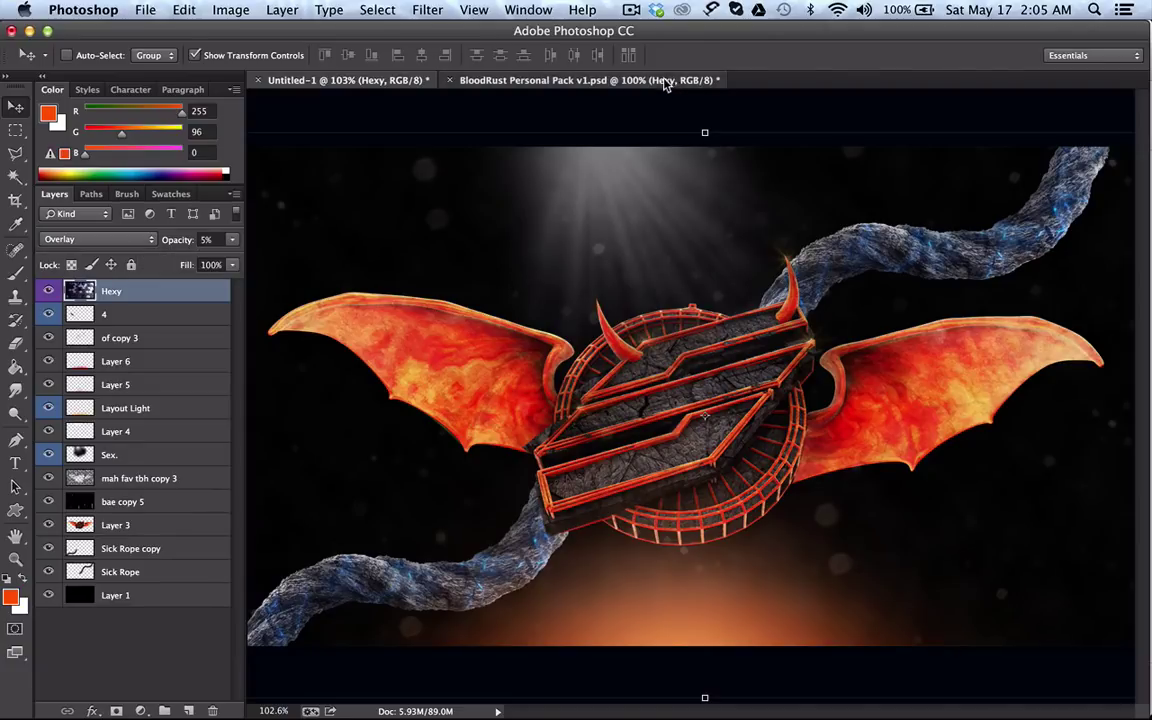
pyautogui.click(665, 84)
pyautogui.scroll(-4, 69, 508)
pyautogui.click(48, 518)
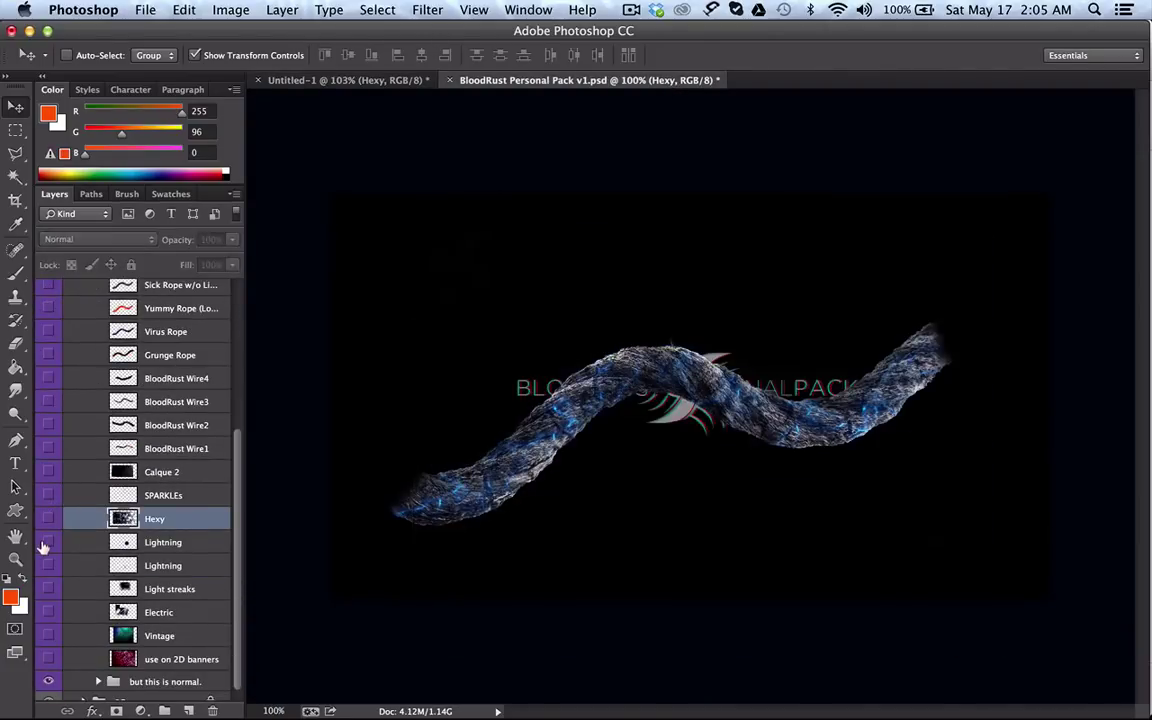
pyautogui.click(47, 542)
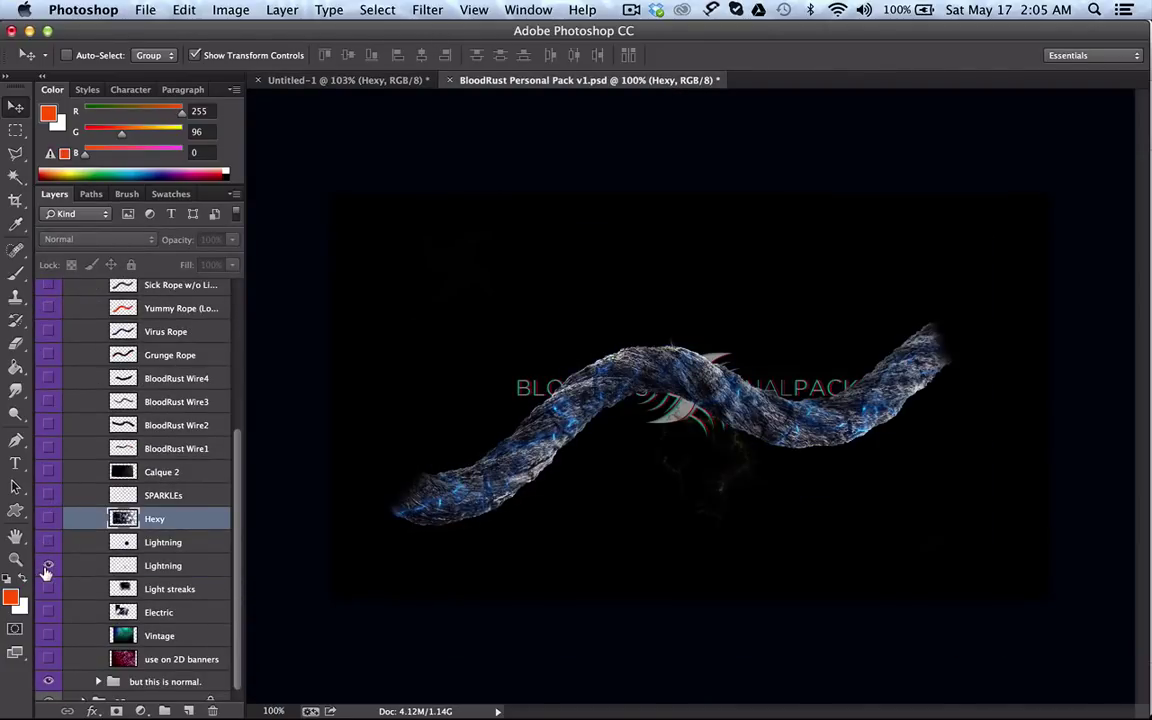
pyautogui.click(49, 589)
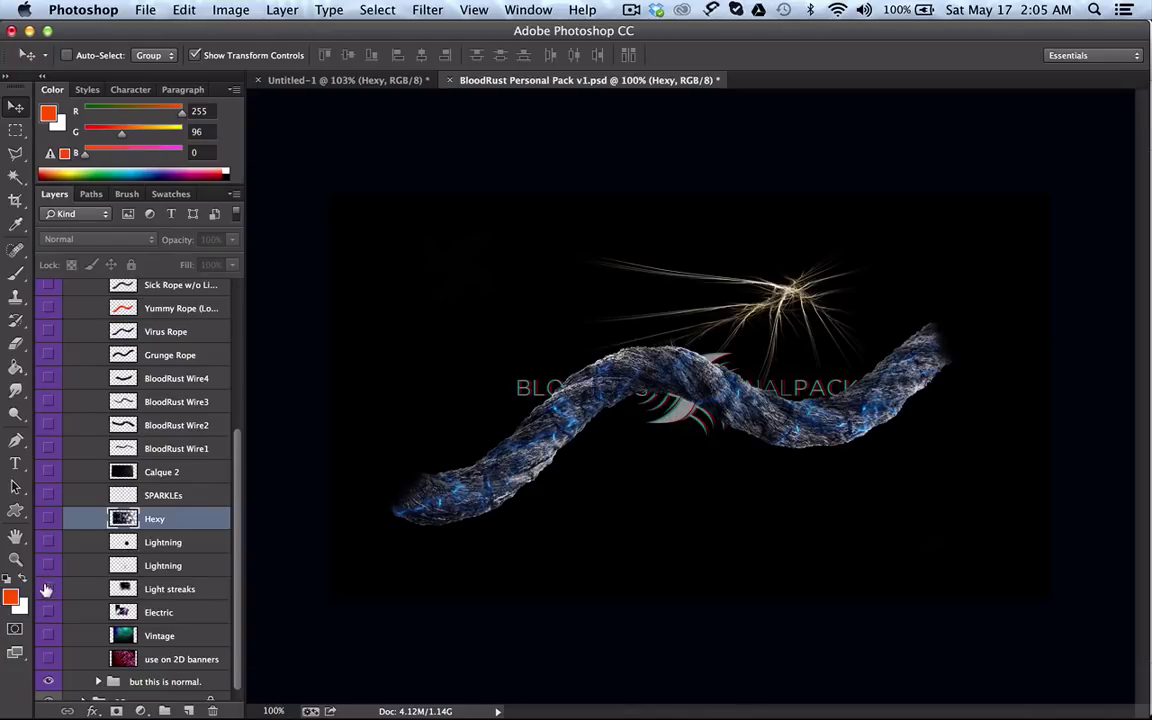
pyautogui.click(47, 589)
pyautogui.click(48, 565)
# Step: Show the pack's upper Lightning layer, copy it to the top of the Untitled-1 composition, and hide the copy there
pyautogui.click(48, 542)
pyautogui.click(163, 542)
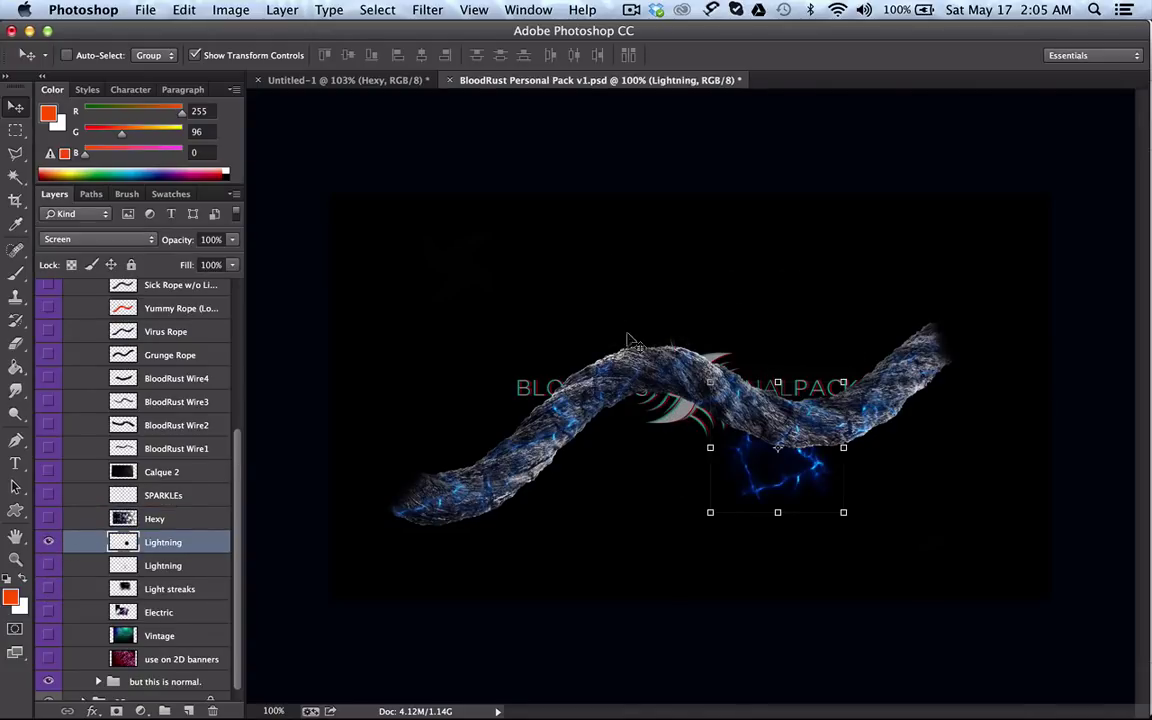
pyautogui.moveTo(398, 80); pyautogui.dragTo(460, 345)
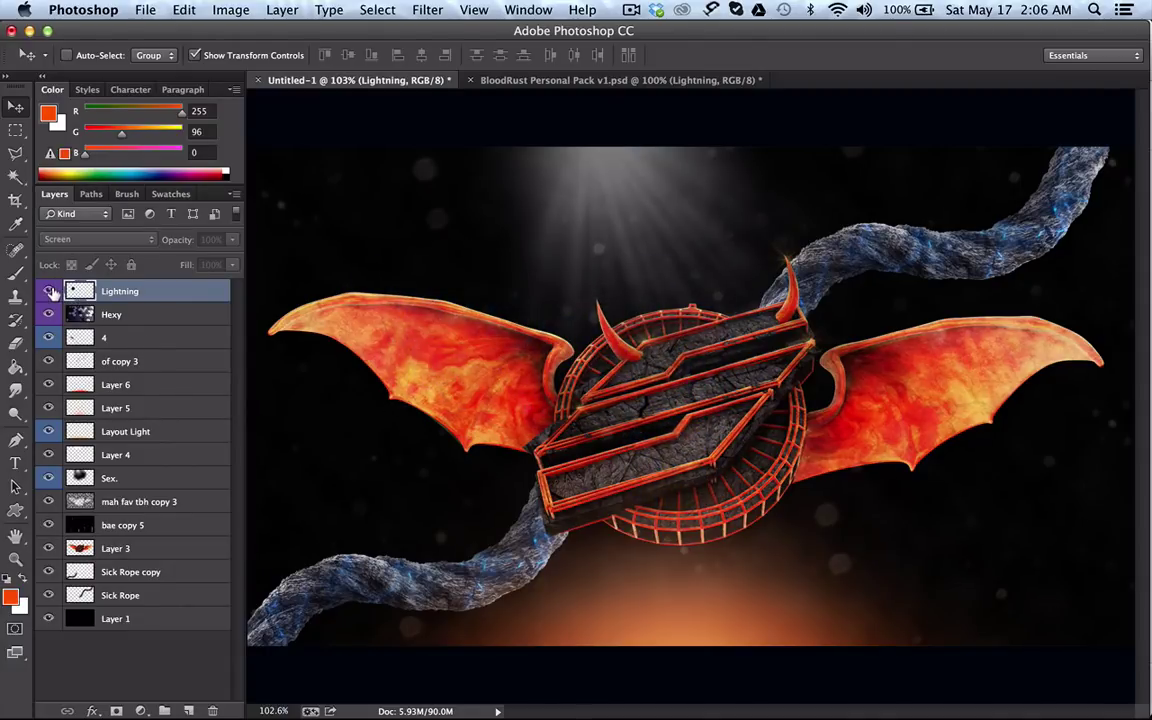
pyautogui.click(47, 291)
# Step: In the BloodRust pack document, hide the Lightning and Sick Rope layers and preview the Sick Rope version directly beneath
pyautogui.click(591, 80)
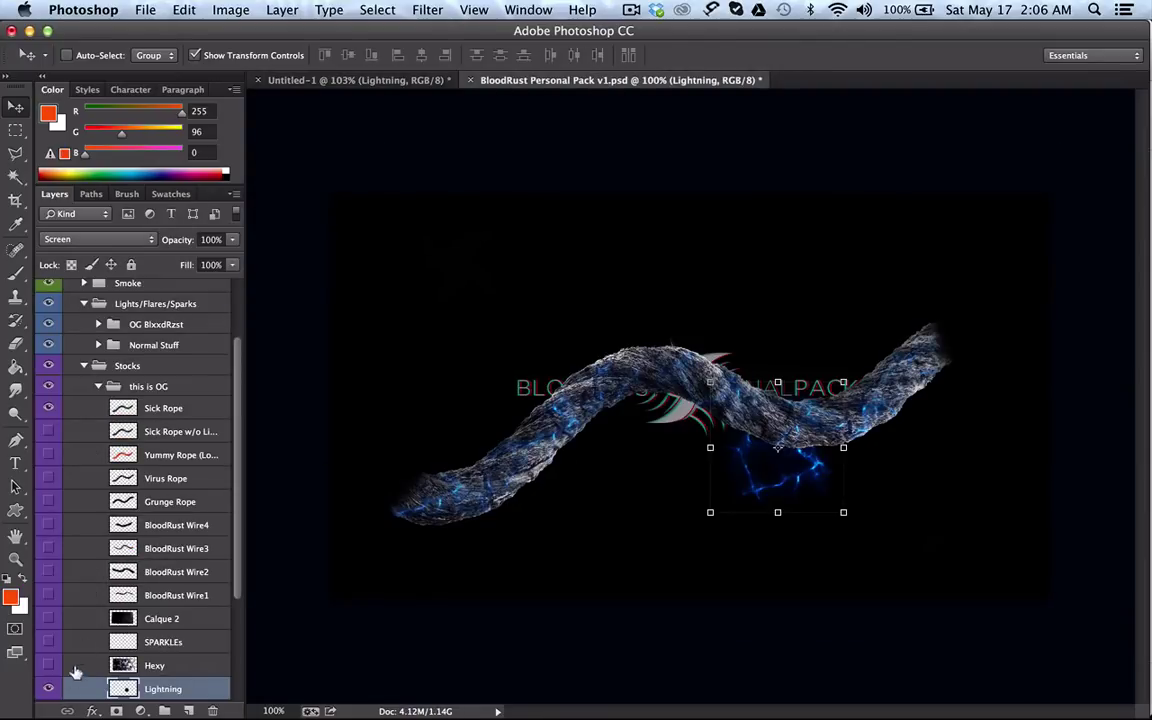
pyautogui.click(48, 688)
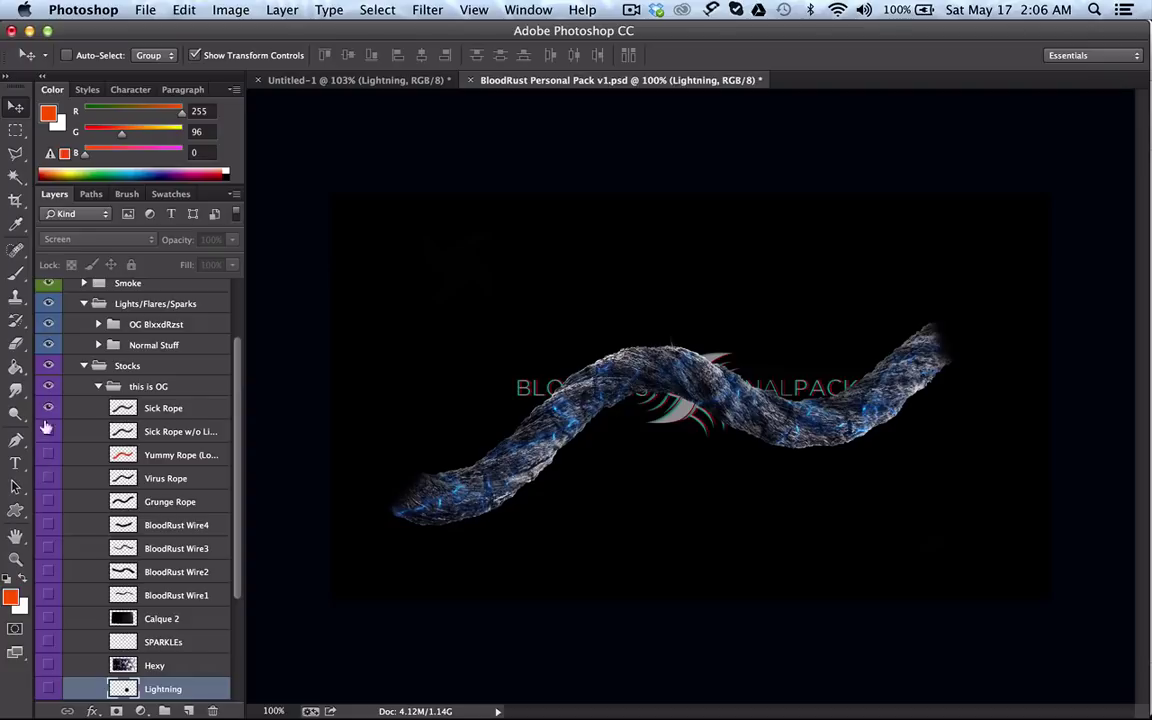
pyautogui.doubleClick(48, 365)
pyautogui.click(47, 408)
pyautogui.click(47, 431)
pyautogui.click(47, 431)
pyautogui.click(47, 431)
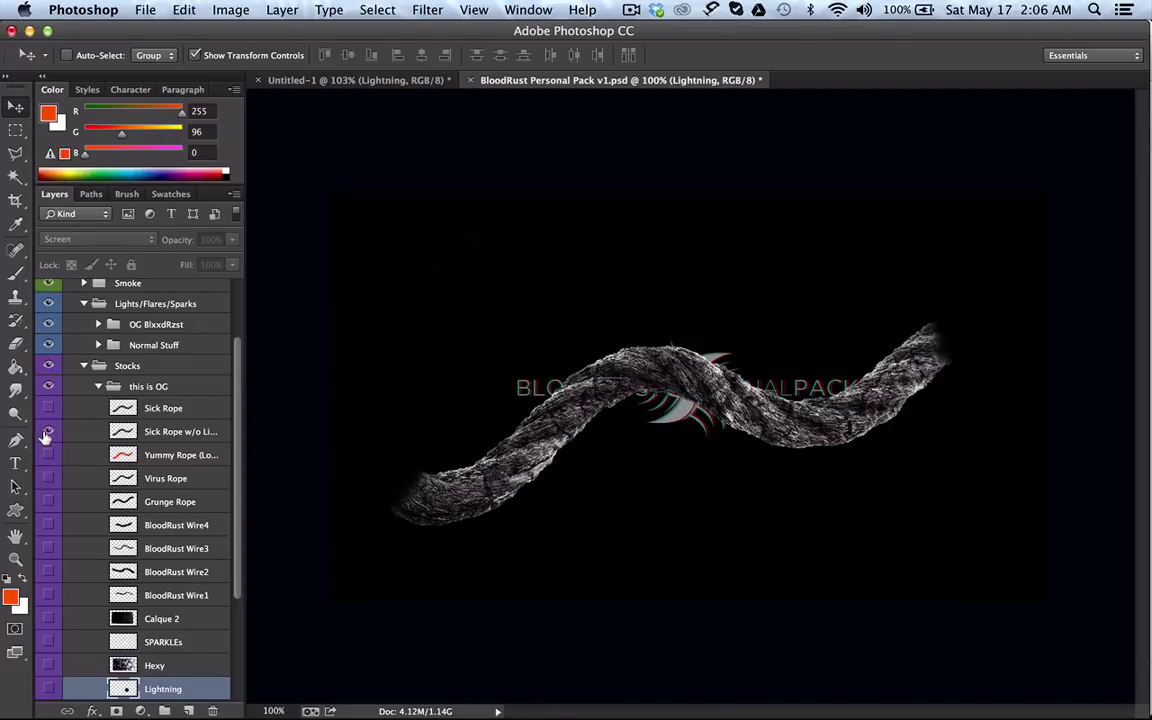
pyautogui.click(47, 431)
# Step: Preview the Yummy Rope and Virus Rope layers one at a time, hiding each one again
pyautogui.click(47, 454)
pyautogui.click(47, 454)
pyautogui.click(47, 454)
pyautogui.click(48, 460)
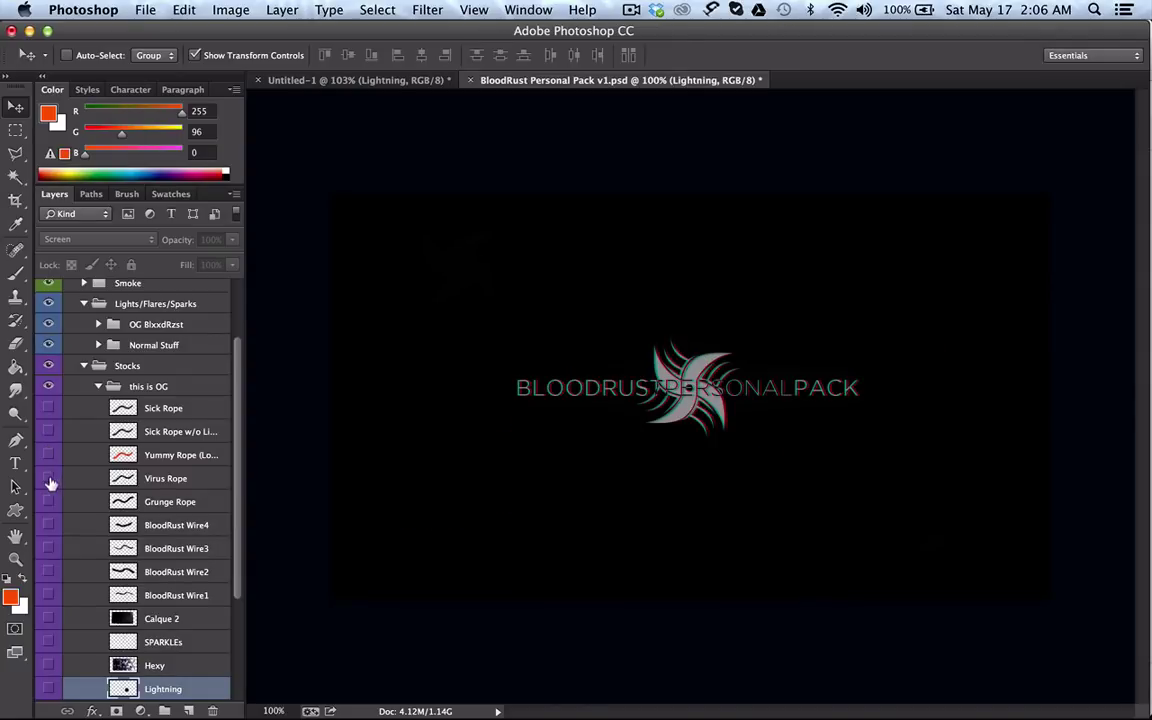
pyautogui.click(47, 479)
pyautogui.click(47, 479)
# Step: Preview the Grunge Rope, BloodRust Wire4, Wire3 and Wire2 layers together, and hide them all again
pyautogui.click(48, 501)
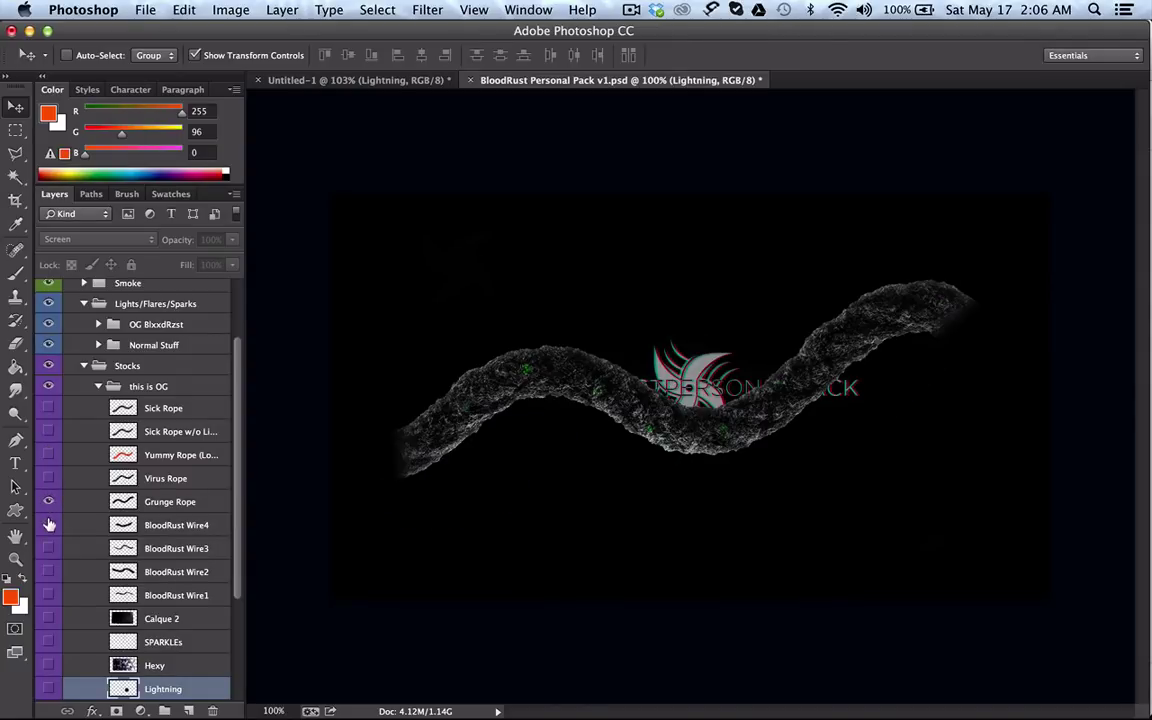
pyautogui.click(48, 525)
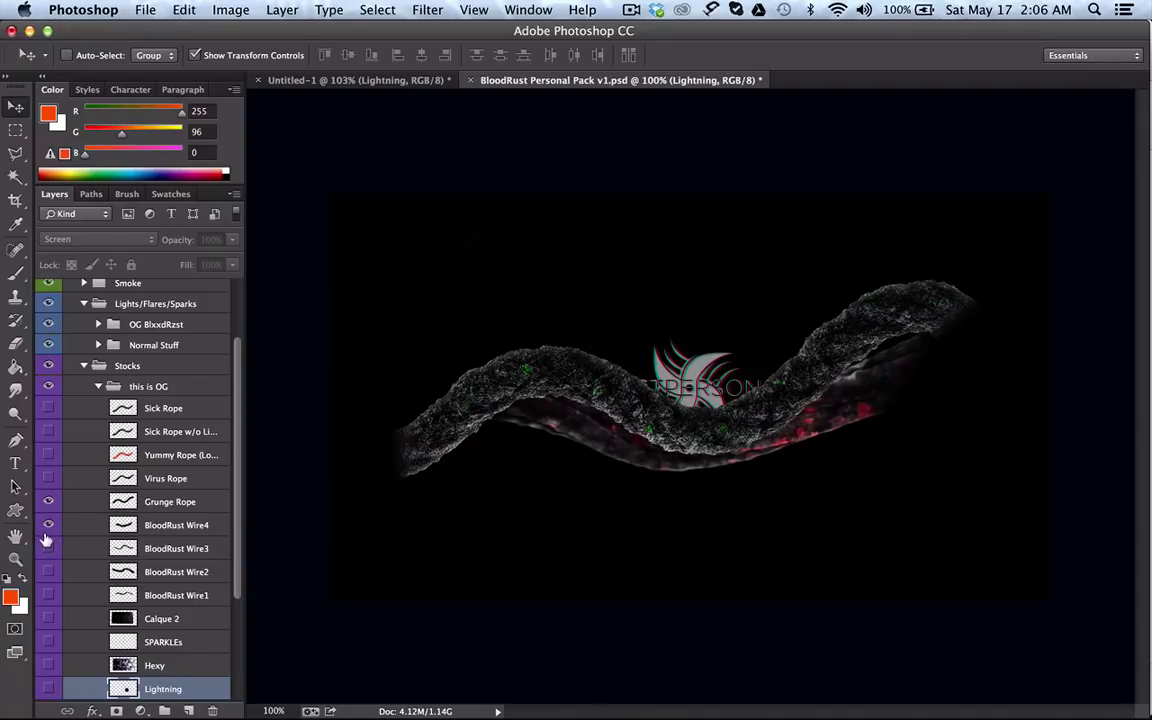
pyautogui.click(48, 548)
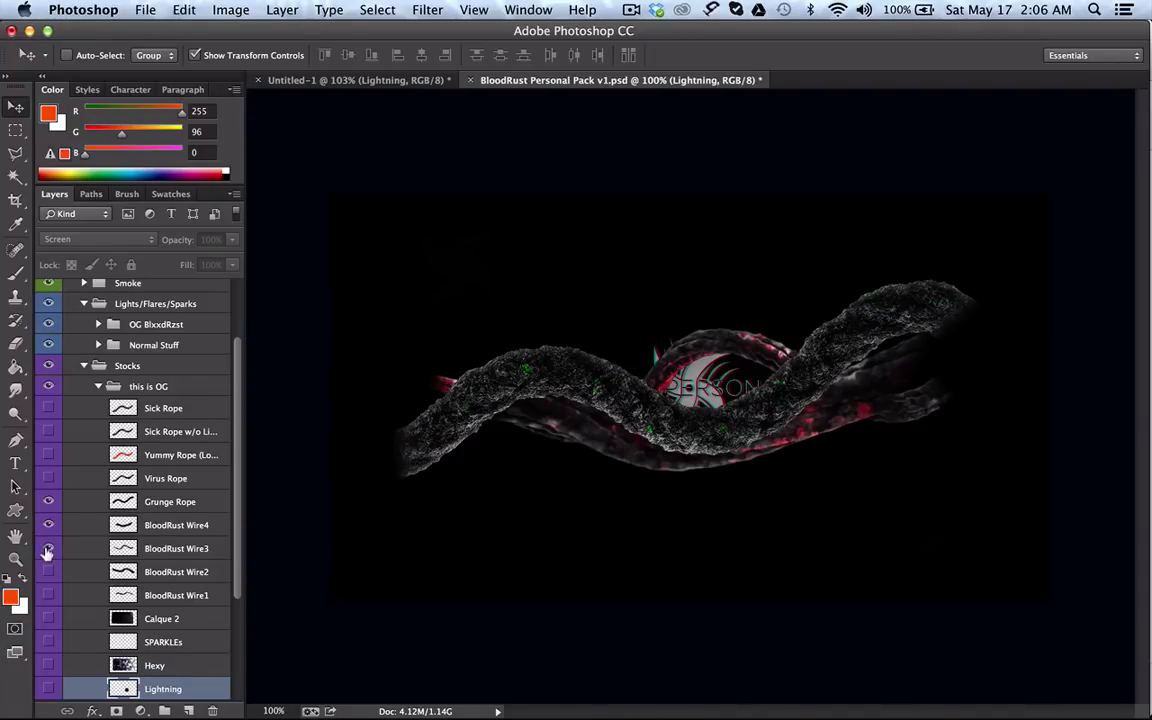
pyautogui.click(48, 571)
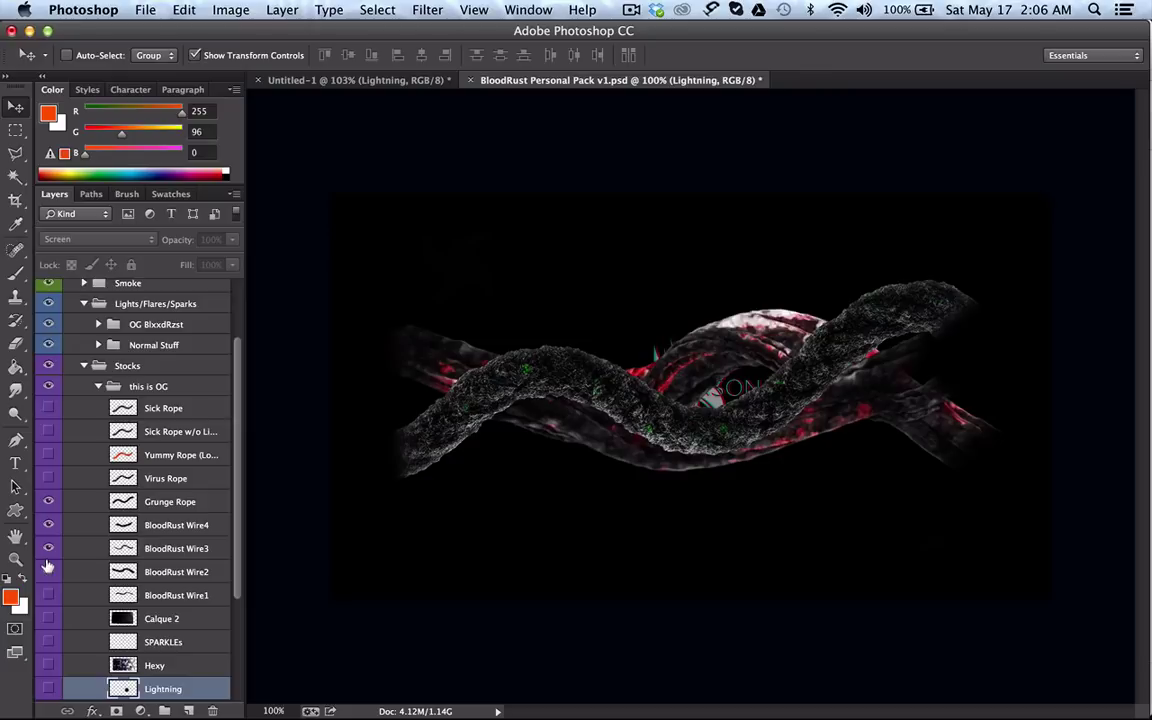
pyautogui.click(46, 502)
pyautogui.click(46, 502)
pyautogui.moveTo(46, 502); pyautogui.dragTo(48, 548)
pyautogui.scroll(3, 55, 515)
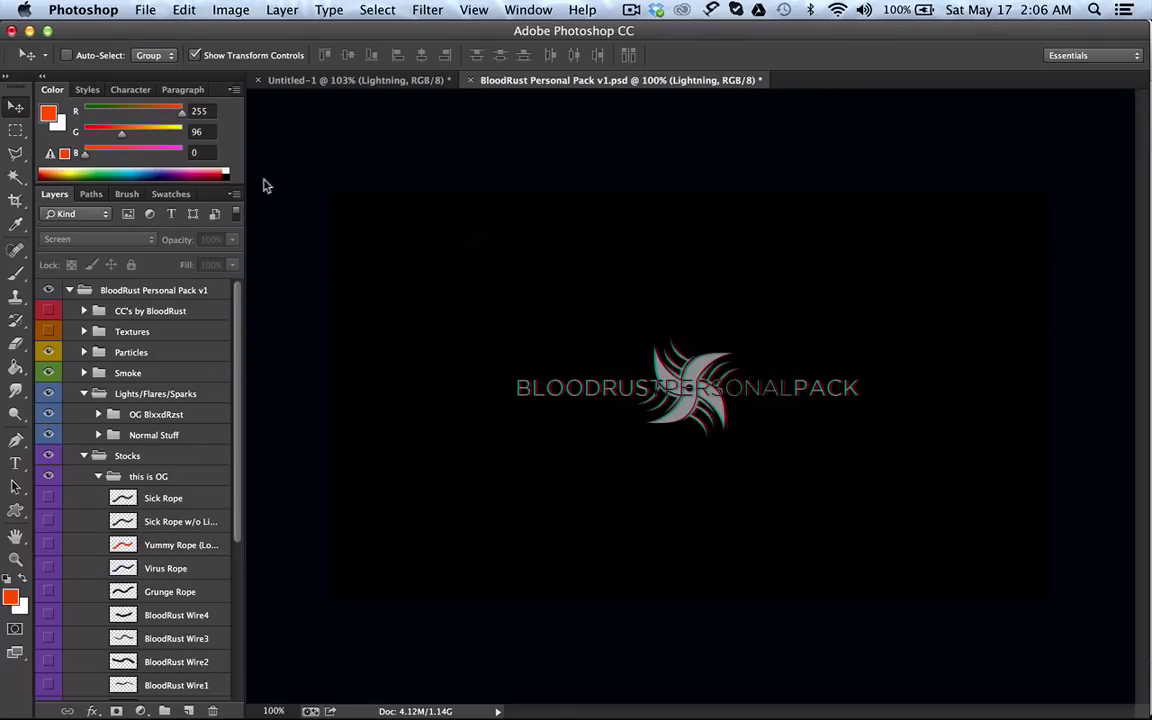
pyautogui.click(631, 10)
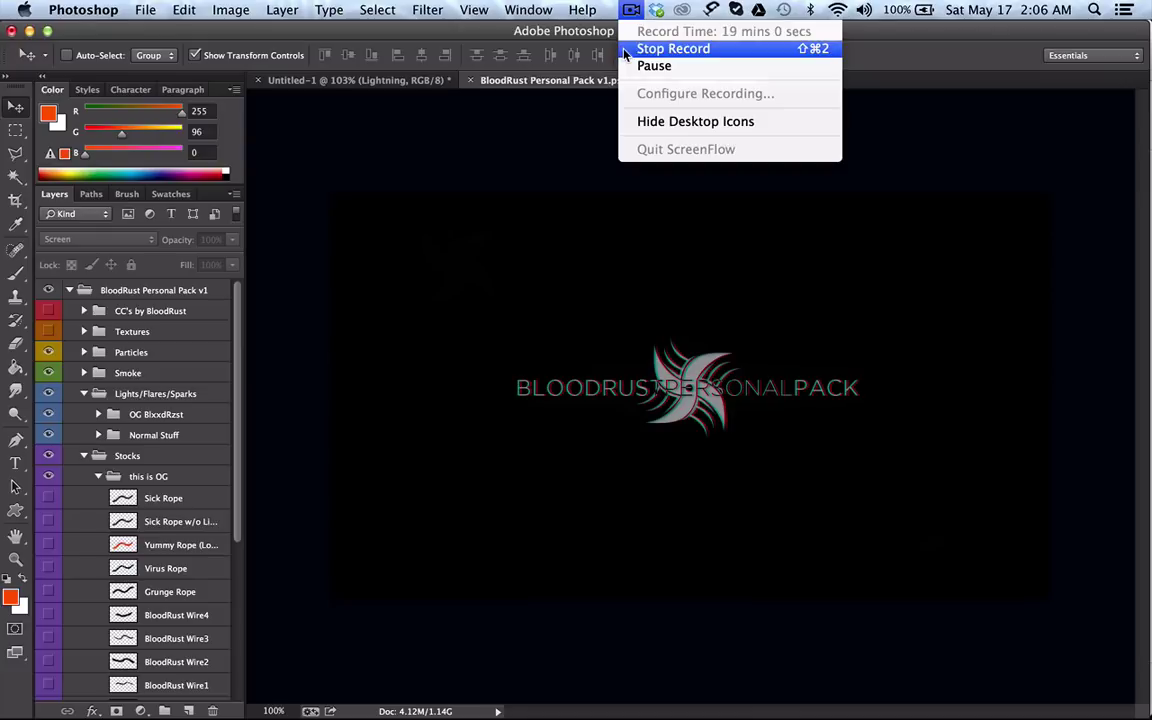